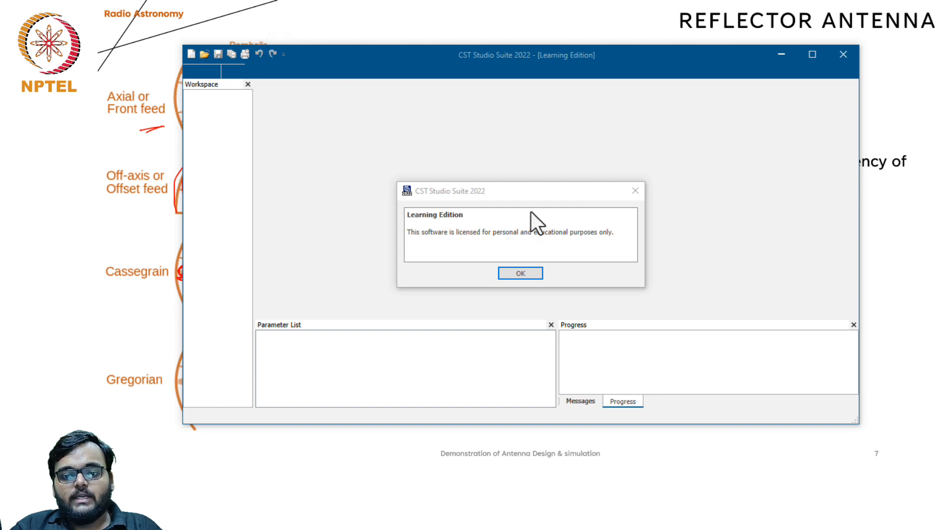
- Dismiss the Learning Edition licence notice and maximize the program window
{"action": "left_click", "coordinate": [521, 274]}
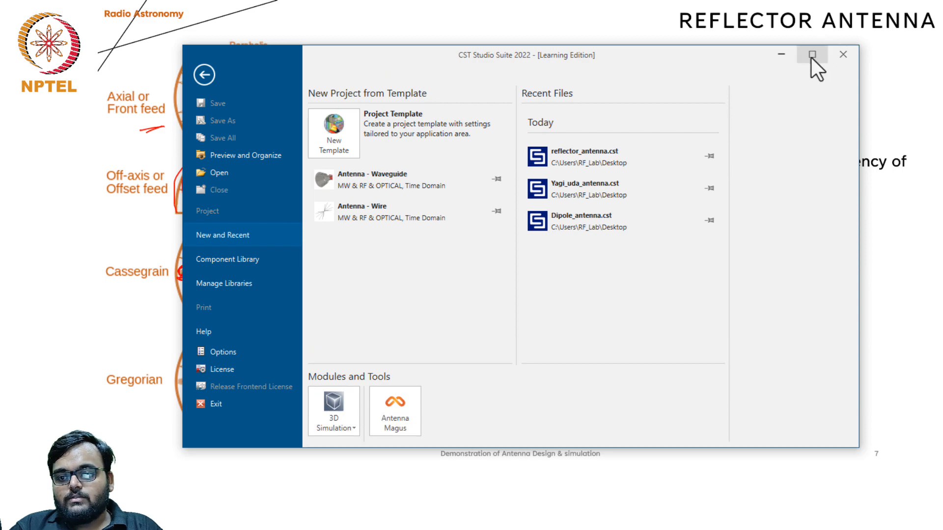
{"action": "left_click", "coordinate": [812, 55]}
{"action": "mouse_move", "coordinate": [496, 177]}
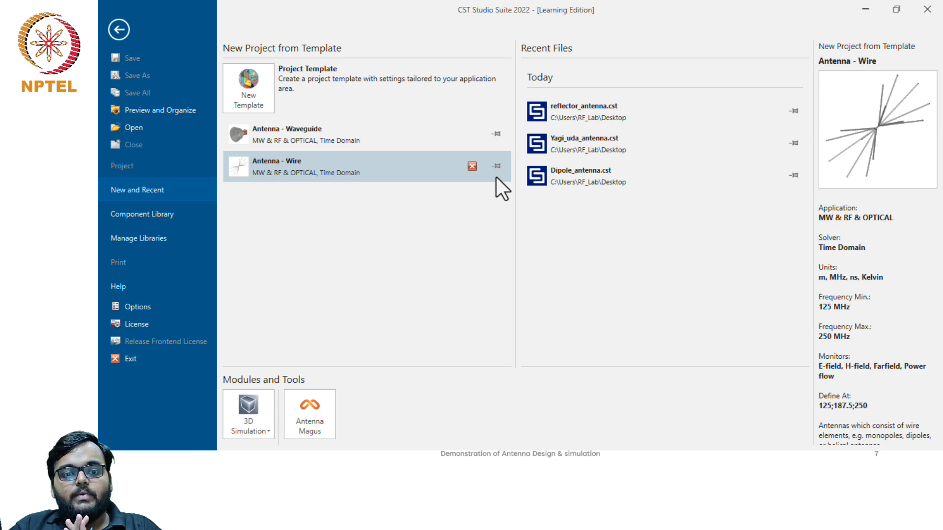
- Start a new project template in the Microwaves & RF/Optical application area and choose Antennas
{"action": "left_click", "coordinate": [262, 100]}
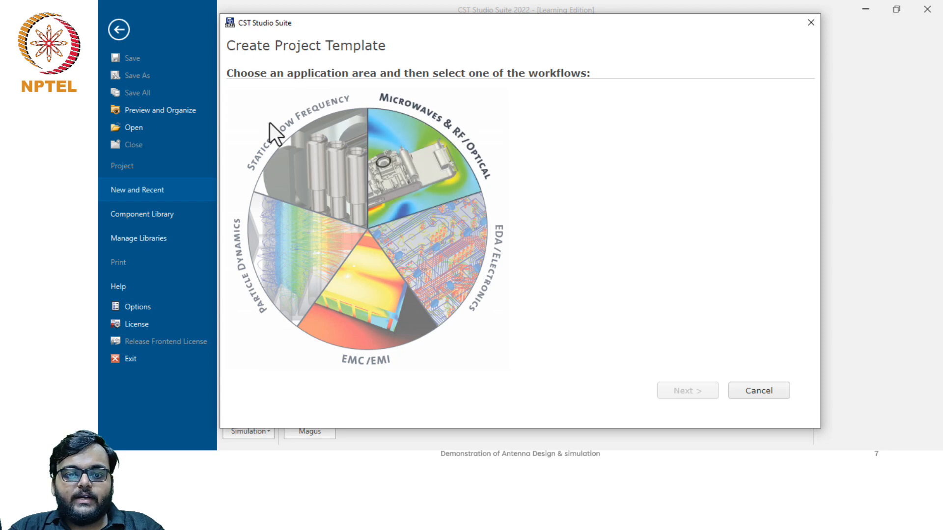
{"action": "left_click", "coordinate": [425, 155]}
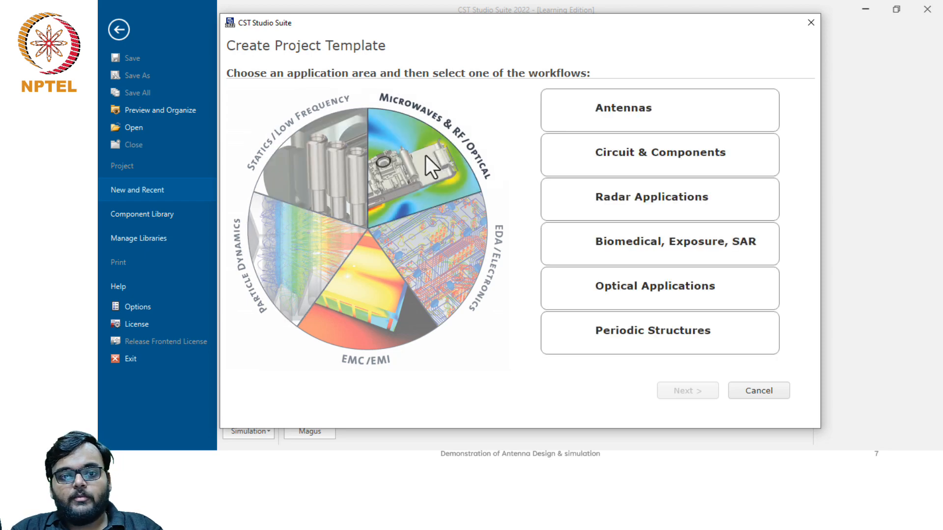
{"action": "left_click", "coordinate": [614, 119]}
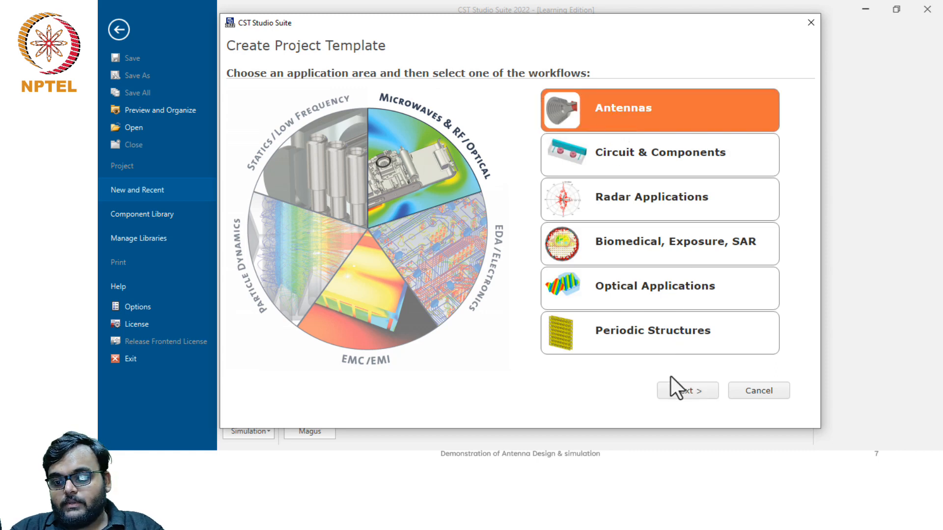
{"action": "left_click", "coordinate": [677, 390]}
{"action": "left_click", "coordinate": [683, 391]}
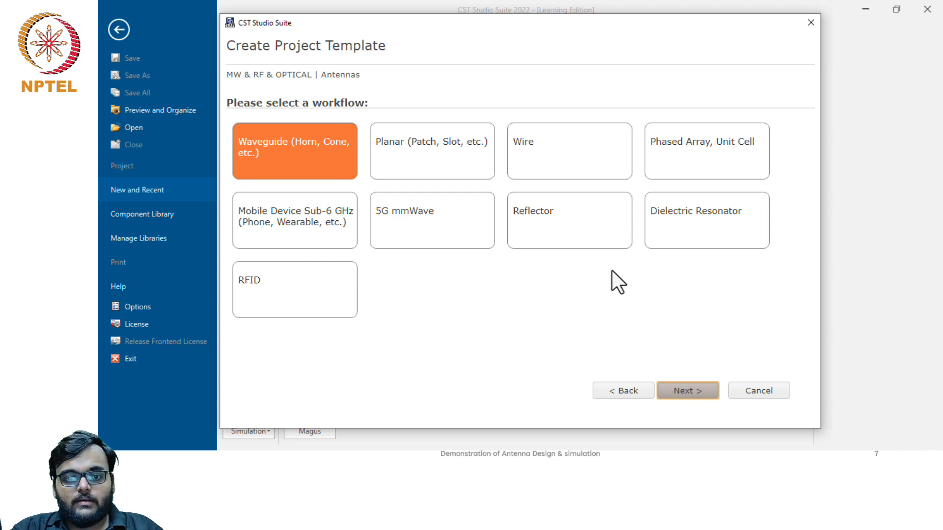
- Choose the Wire workflow with the Time Domain solver, and accept m, MHz, ns and Kelvin as the template's units
{"action": "left_click", "coordinate": [563, 140]}
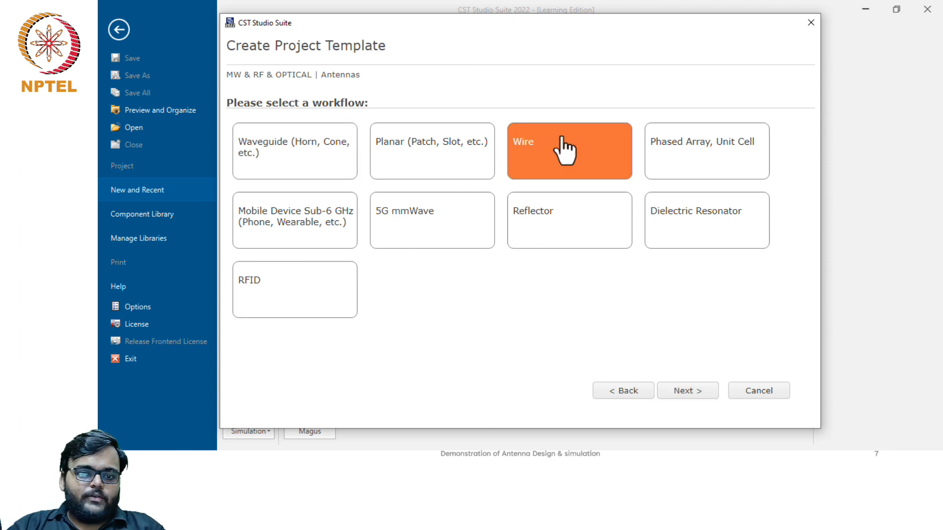
{"action": "left_click", "coordinate": [688, 391]}
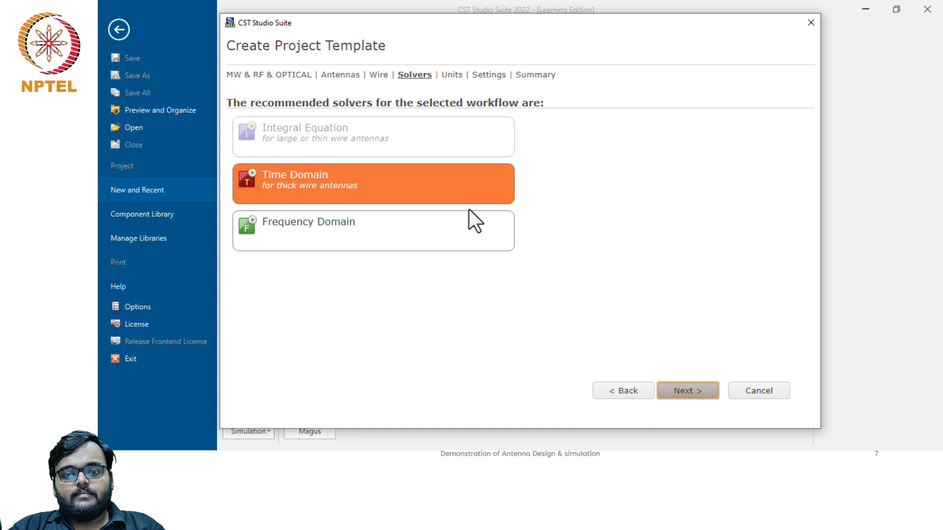
{"action": "left_click", "coordinate": [395, 197]}
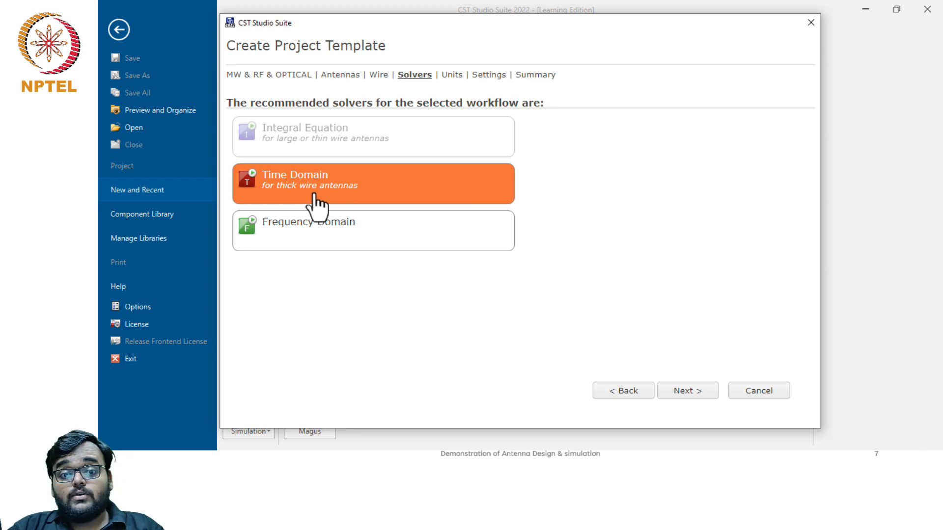
{"action": "left_click", "coordinate": [694, 397]}
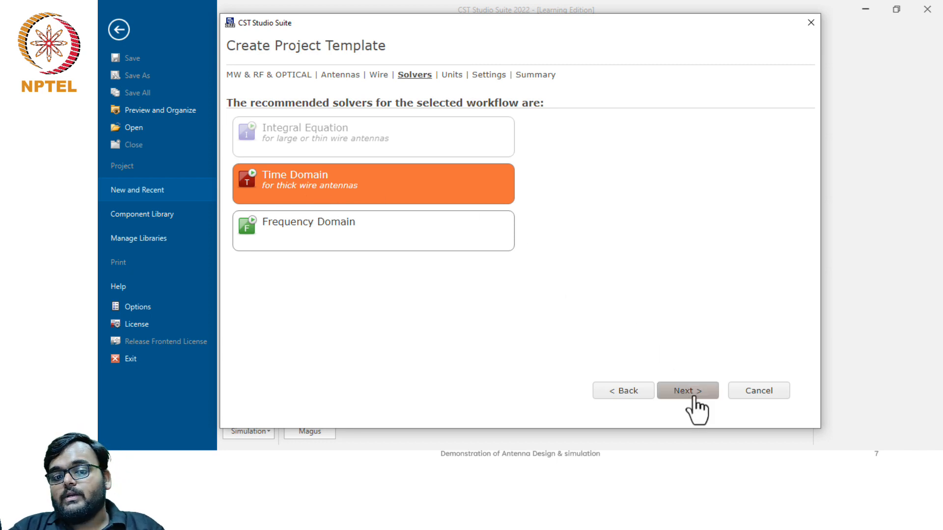
{"action": "left_click", "coordinate": [694, 397]}
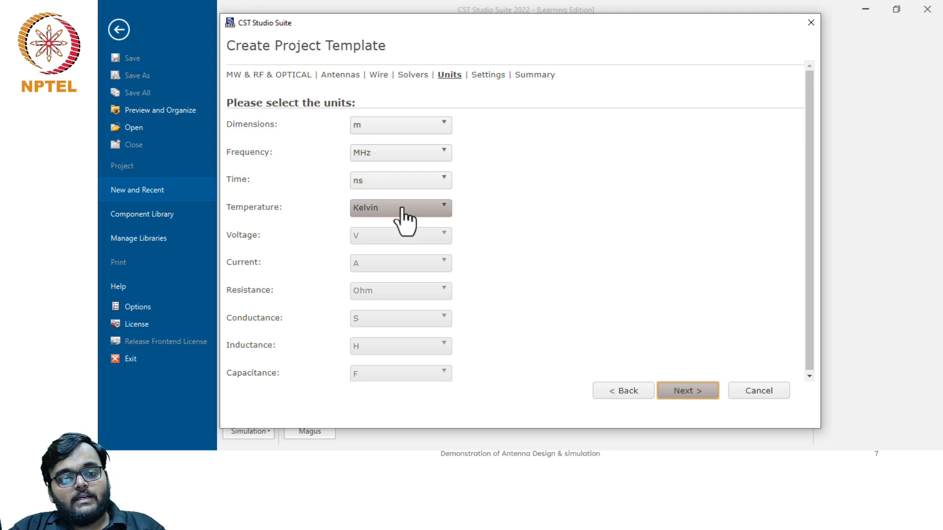
{"action": "left_click", "coordinate": [680, 390]}
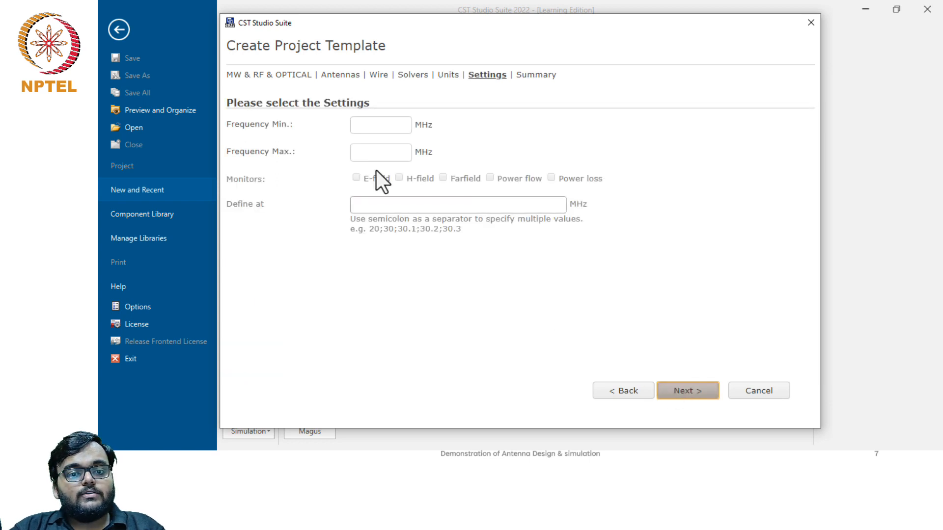
- Set the frequency range to 125–250 MHz and enable the E-field, H-field, Farfield, Power flow and Power loss monitors
{"action": "left_click", "coordinate": [368, 126]}
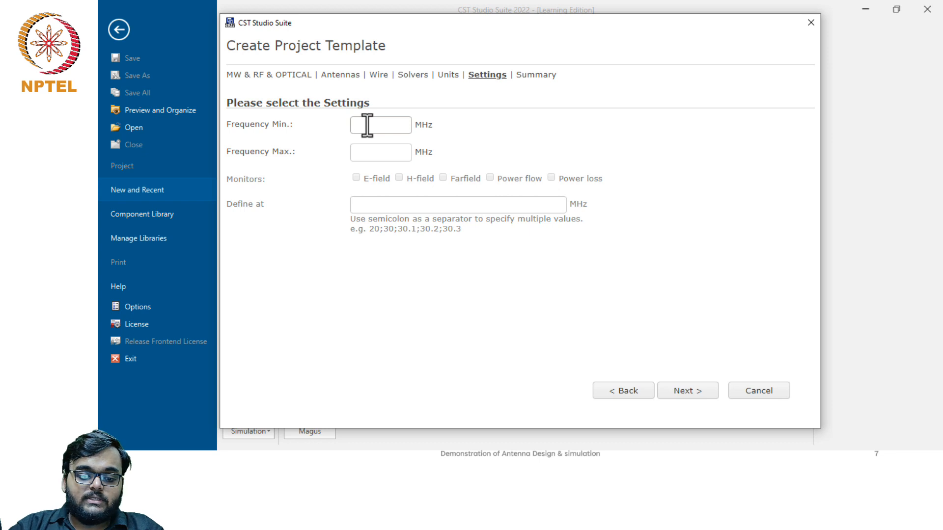
{"action": "type", "text": "12"}
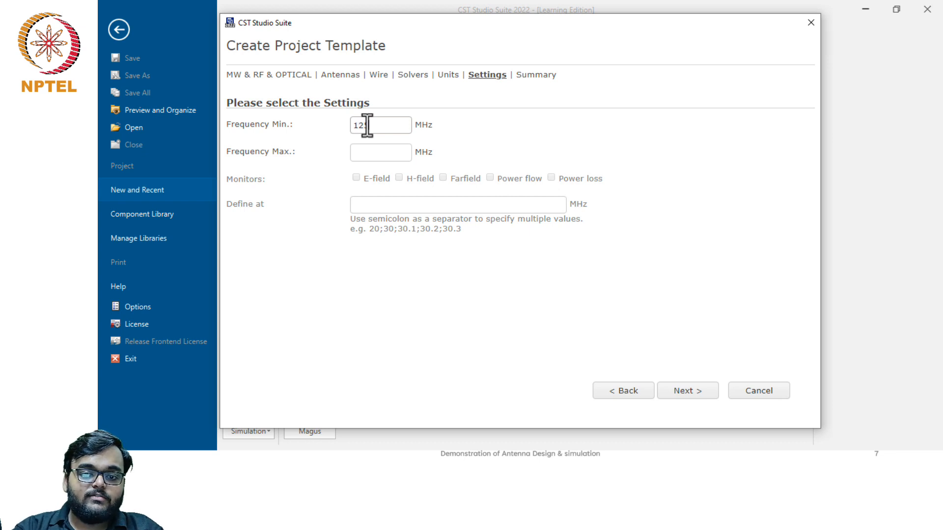
{"action": "key", "text": "Tab"}
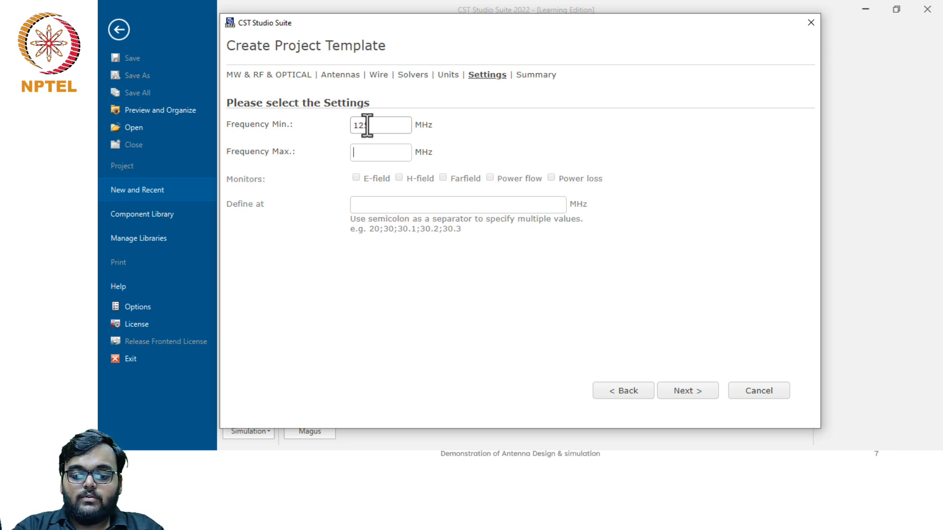
{"action": "type", "text": "250"}
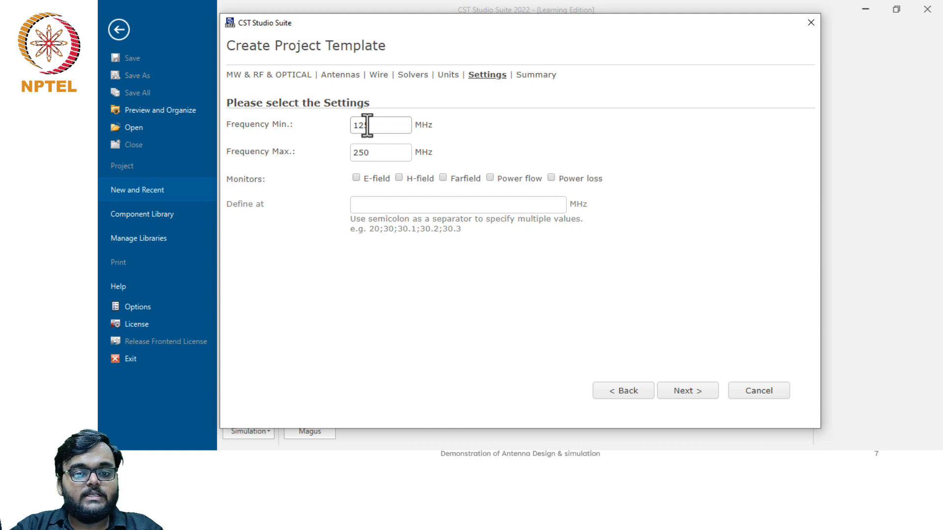
{"action": "left_click", "coordinate": [355, 178]}
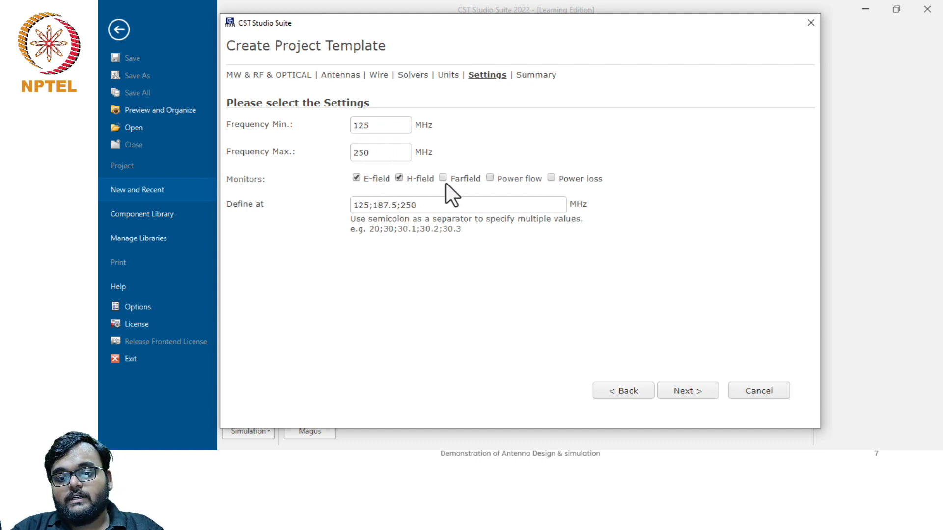
{"action": "left_click", "coordinate": [490, 177]}
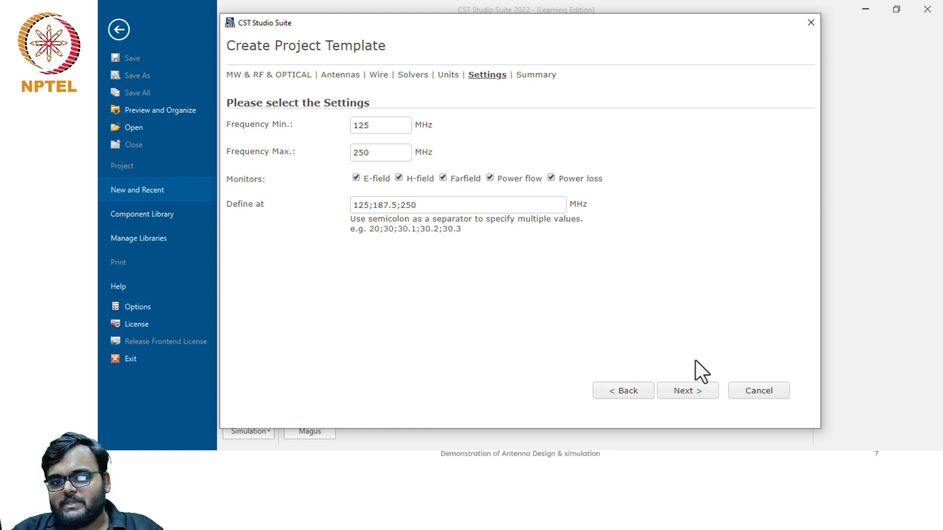
{"action": "left_click", "coordinate": [687, 393]}
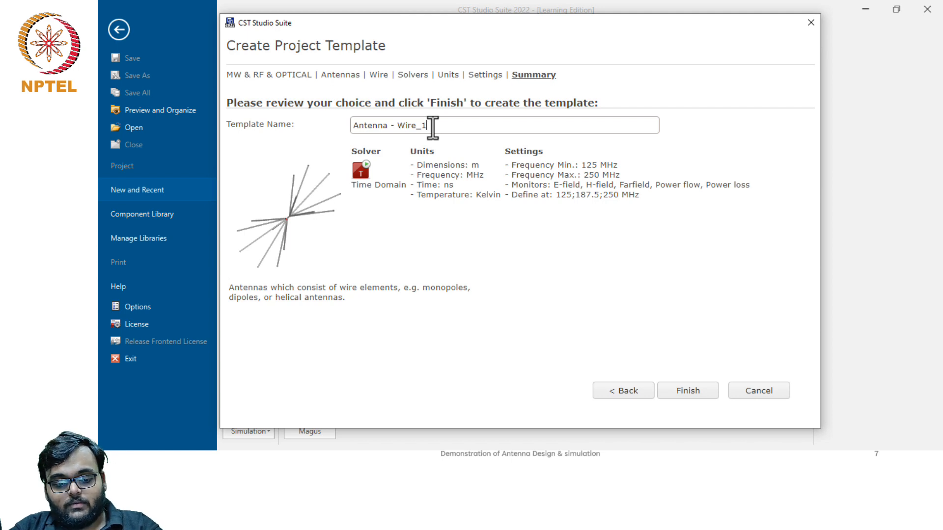
- Name the template Band2_GMRT and finish it to create the new project
{"action": "triple_click", "coordinate": [432, 128]}
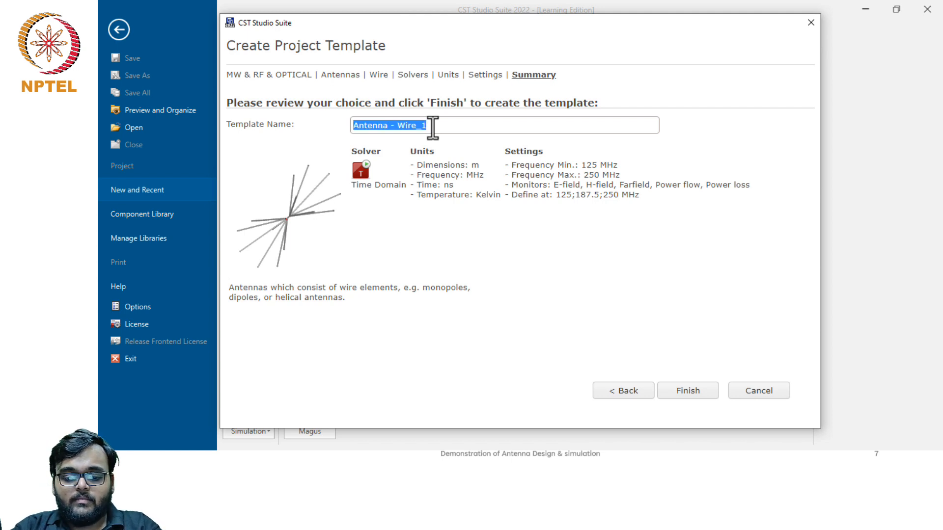
{"action": "type", "text": "Band2"}
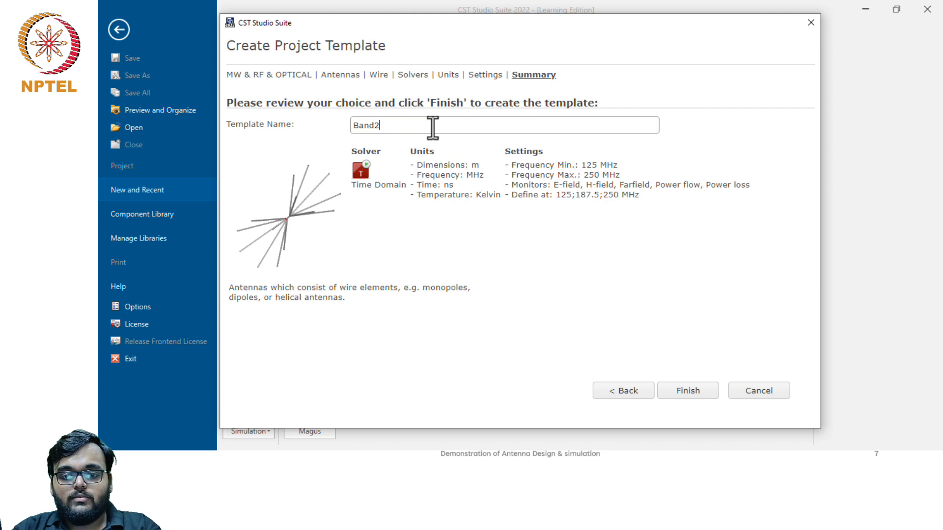
{"action": "type", "text": "_G"}
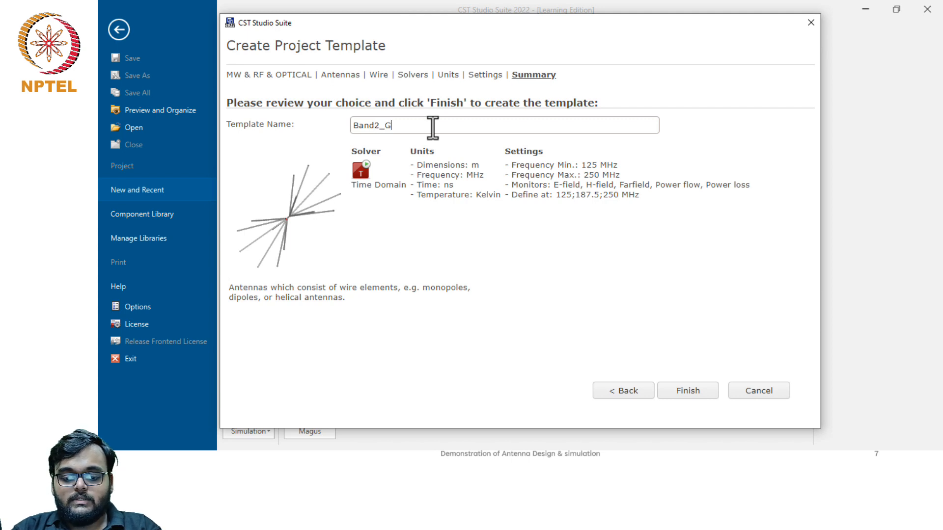
{"action": "type", "text": "MRT"}
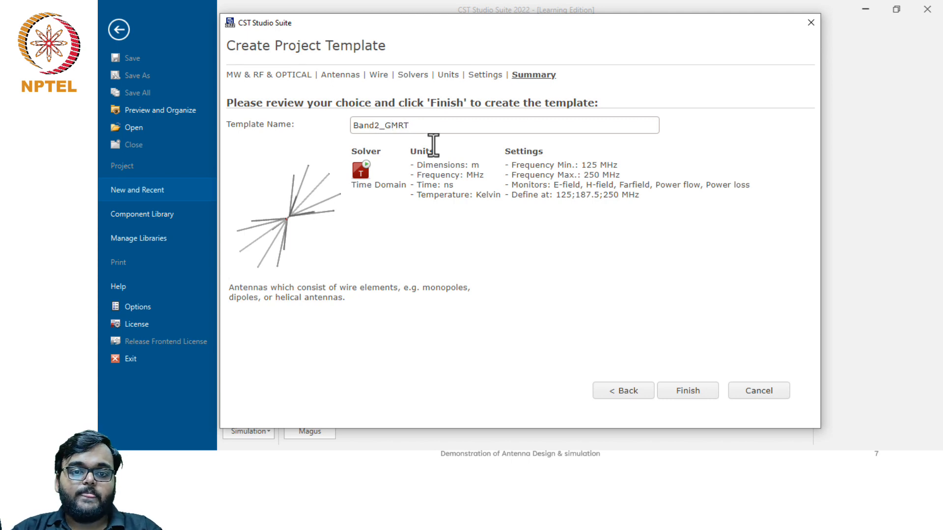
{"action": "left_click", "coordinate": [691, 393]}
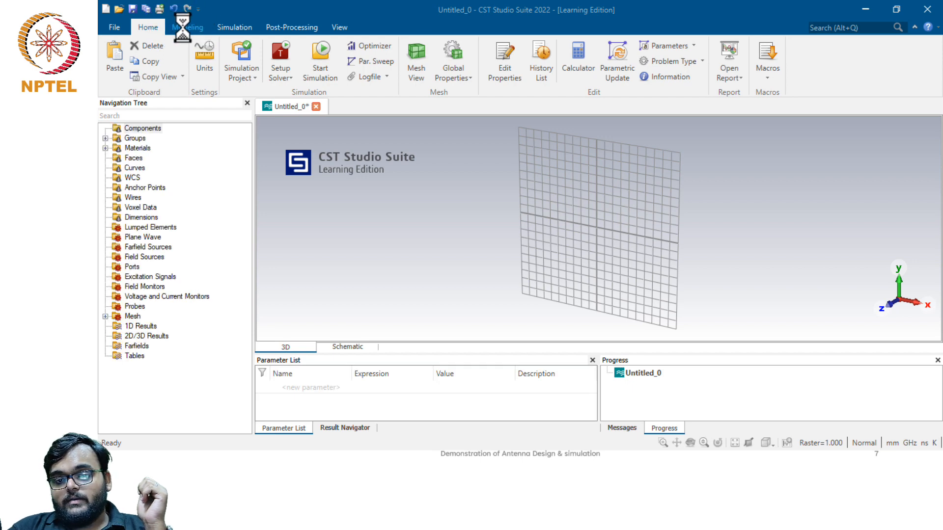
- Start a new cylinder defined by numeric values and name it dipole
{"action": "left_click", "coordinate": [182, 27]}
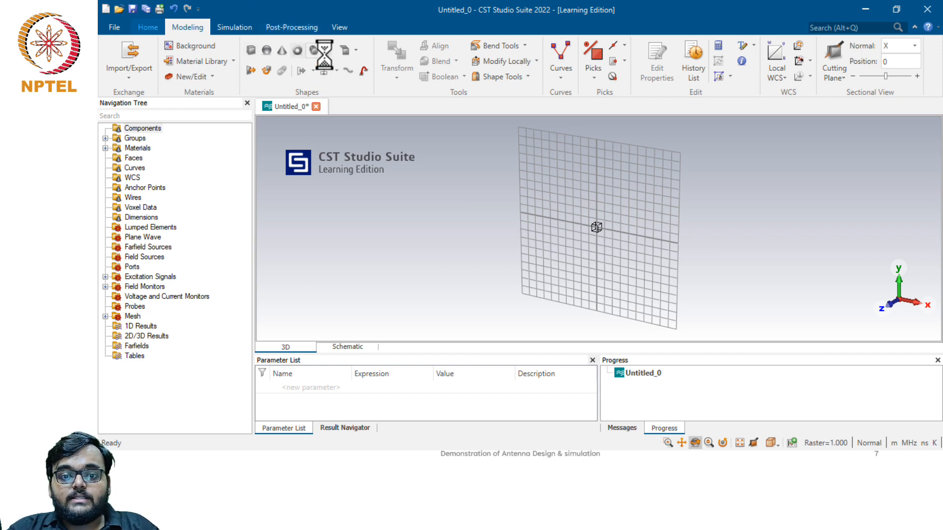
{"action": "left_click", "coordinate": [313, 51]}
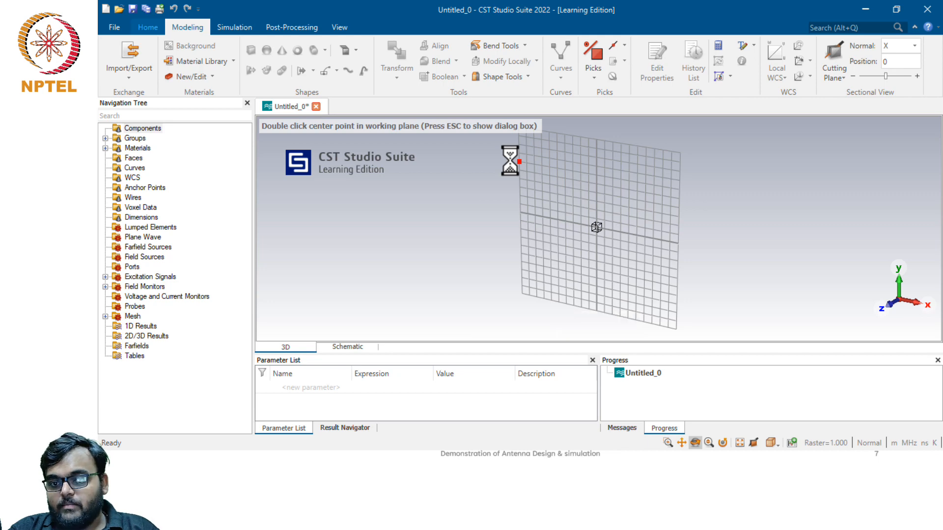
{"action": "key", "text": "Escape"}
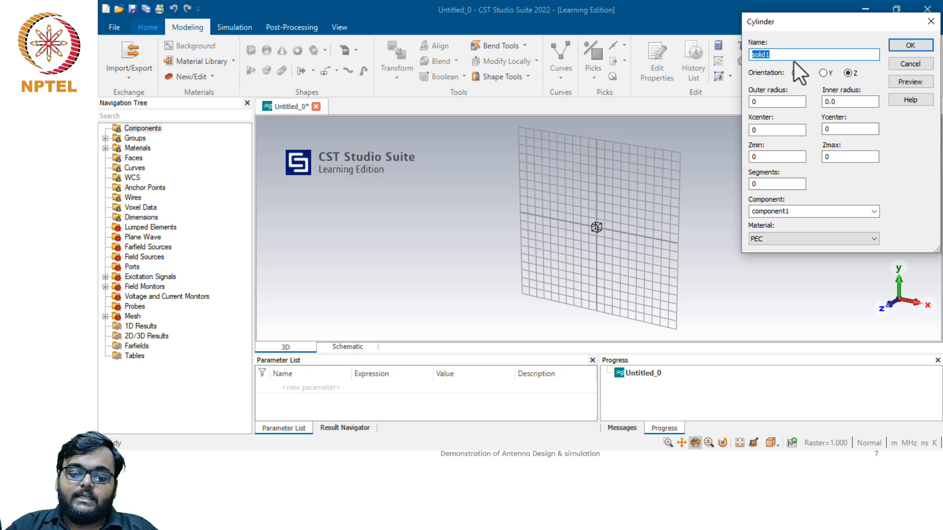
{"action": "type", "text": "d"}
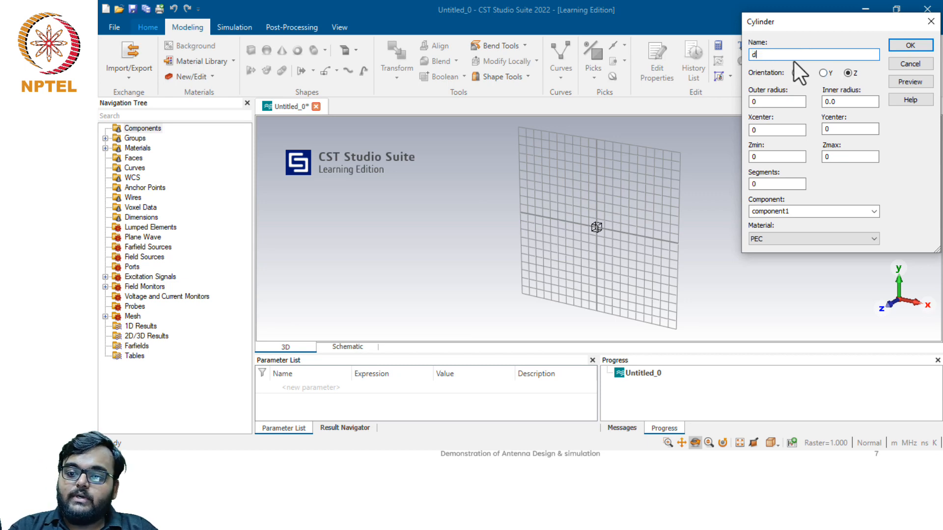
{"action": "type", "text": "ipole"}
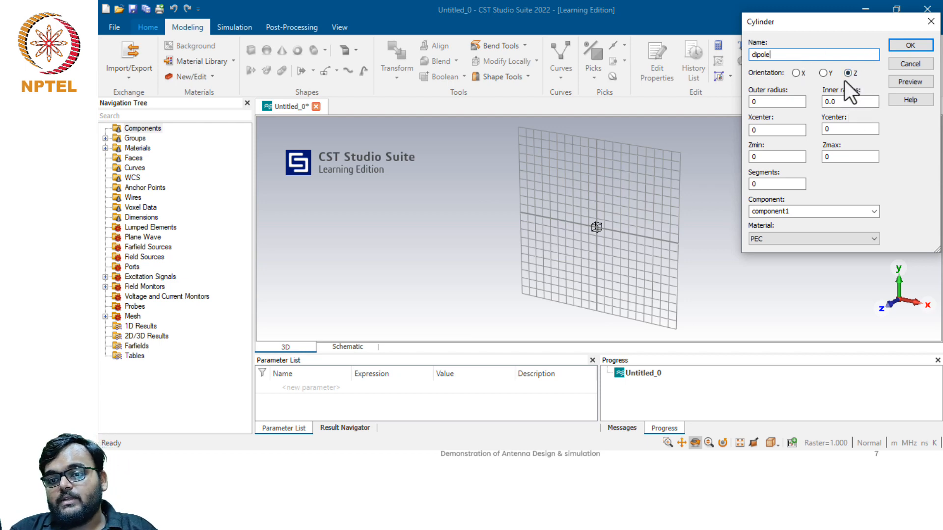
- Set the dipole cylinder's outer radius to R and its Z extent from -L/2 to +L/2
{"action": "double_click", "coordinate": [769, 102]}
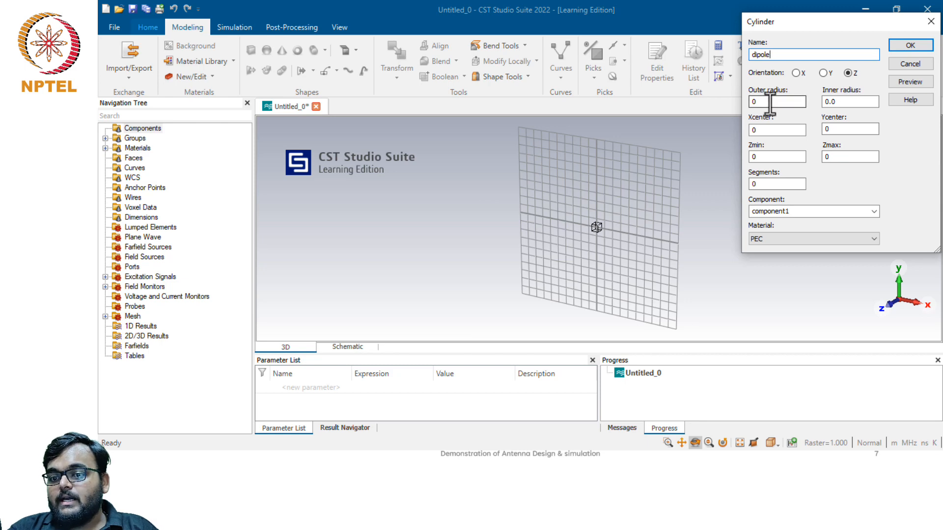
{"action": "key", "text": "BackSpace"}
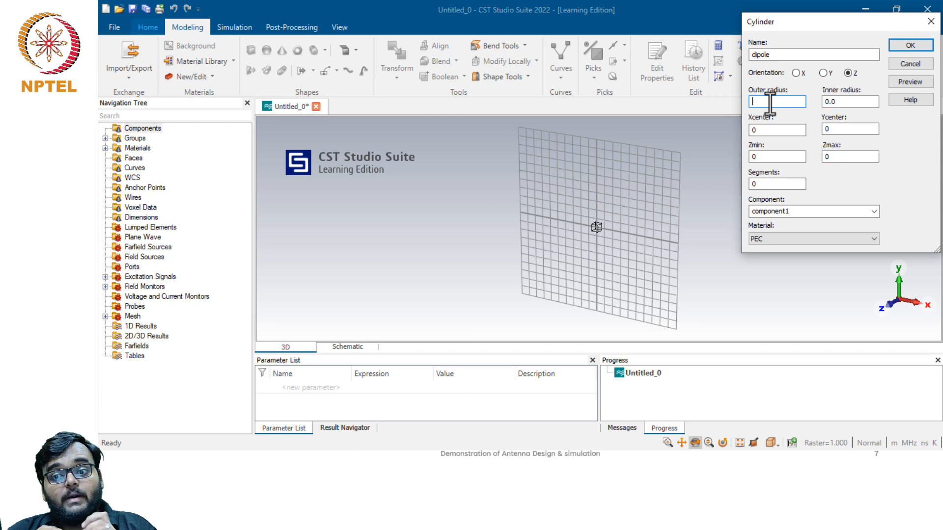
{"action": "type", "text": "R"}
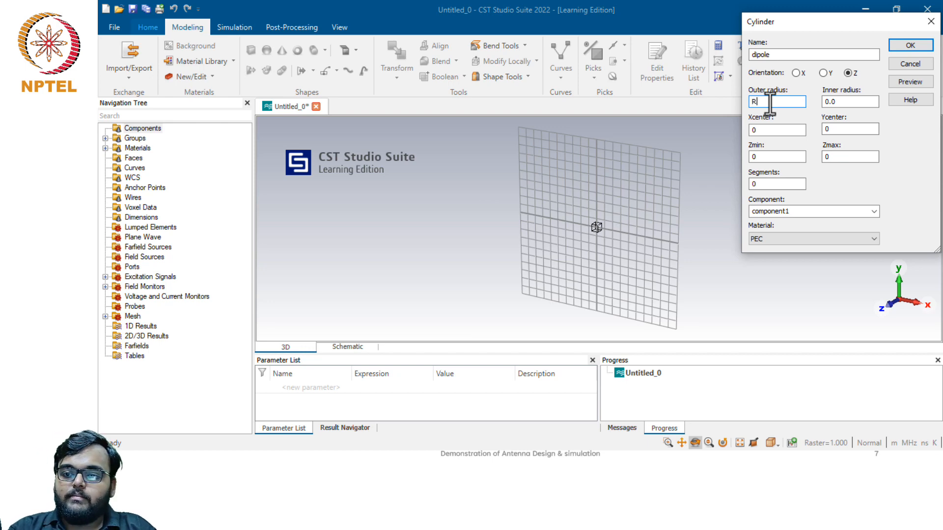
{"action": "key", "text": "Tab"}
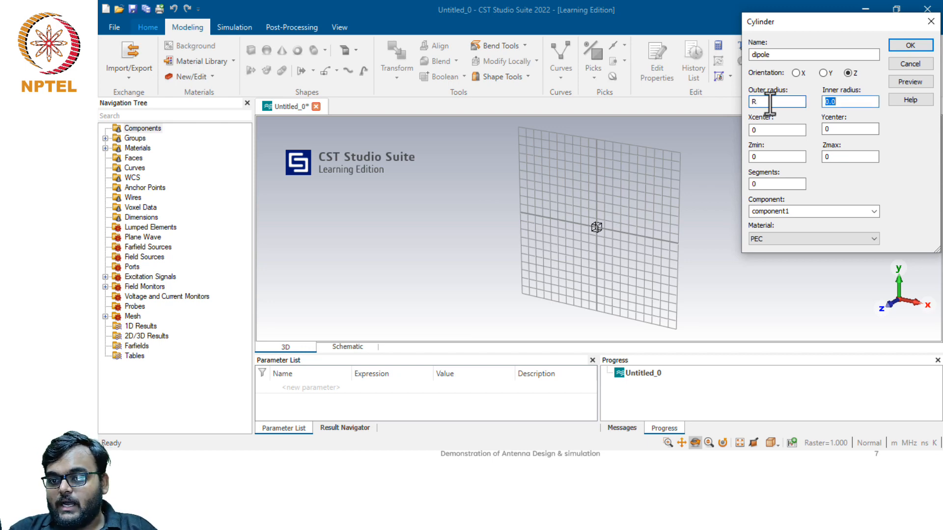
{"action": "key", "text": "Tab"}
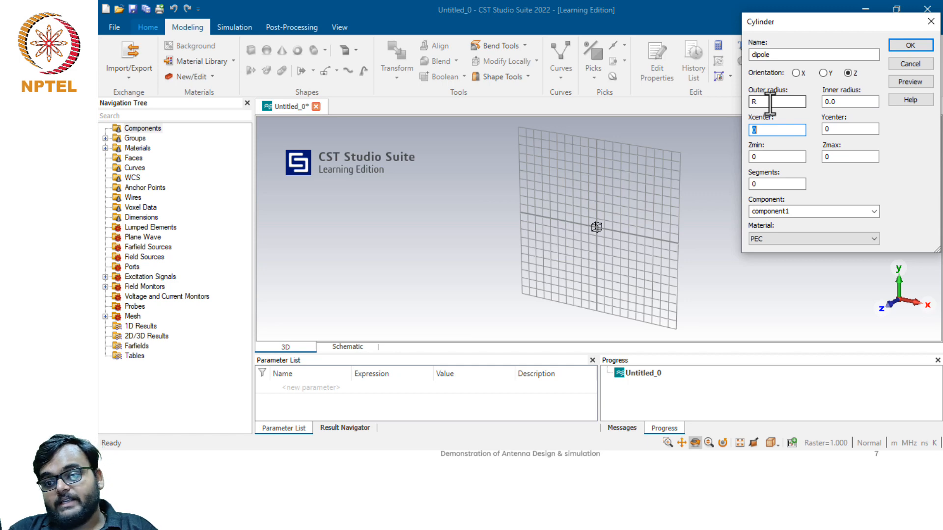
{"action": "key", "text": "Tab"}
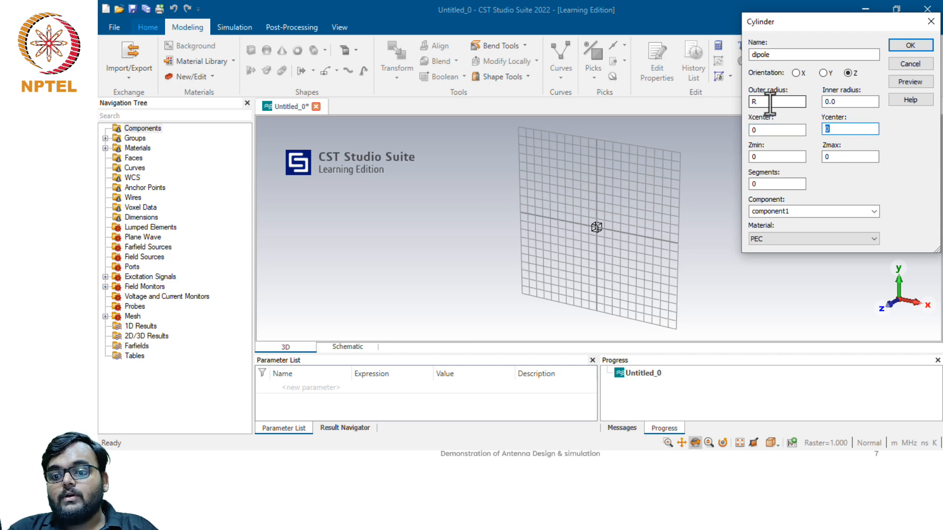
{"action": "key", "text": "Tab"}
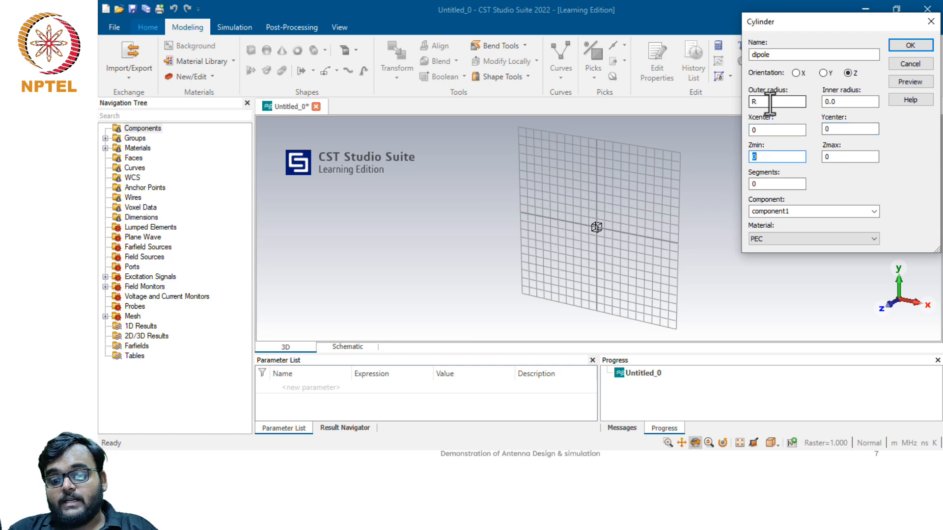
{"action": "type", "text": "-"}
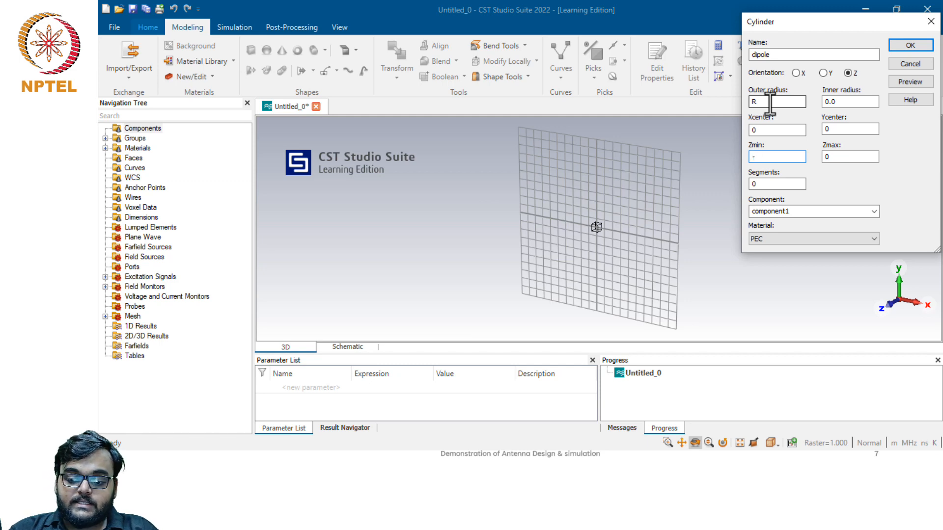
{"action": "type", "text": "L/"}
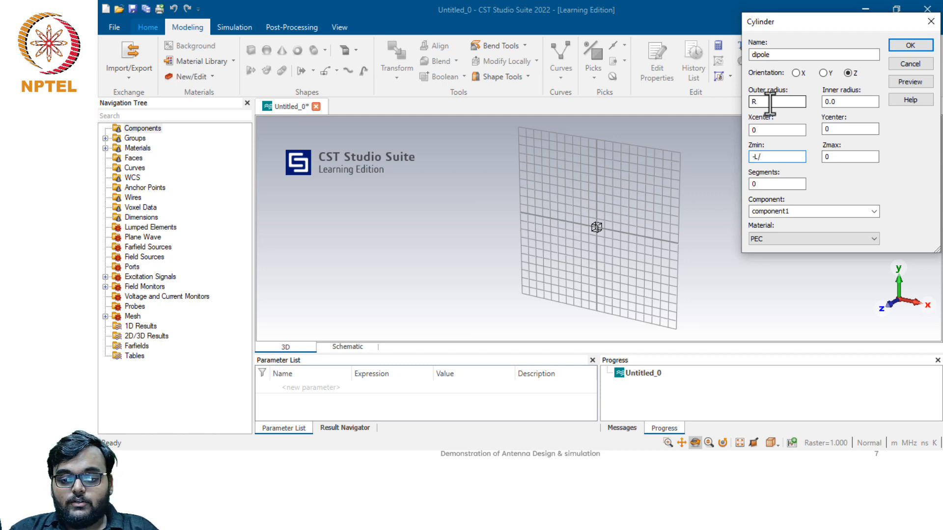
{"action": "type", "text": "2"}
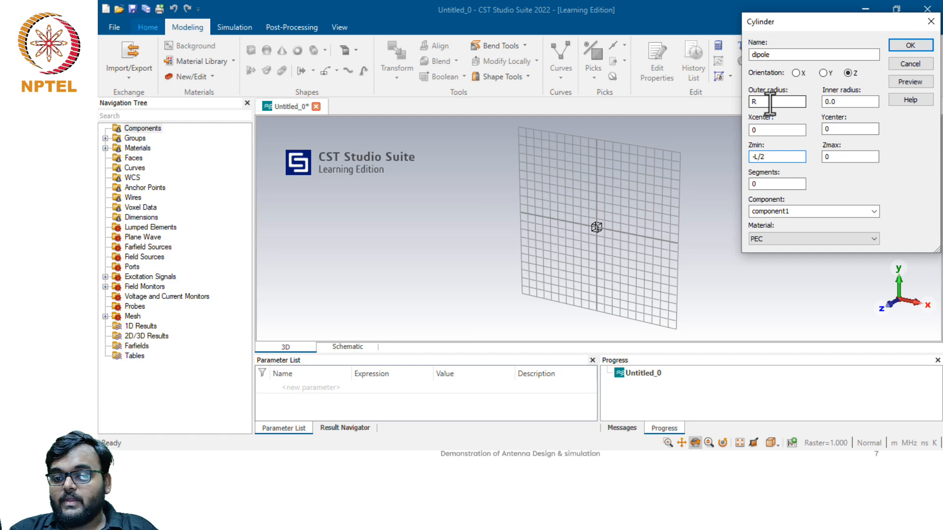
{"action": "key", "text": "Tab"}
{"action": "type", "text": "+"}
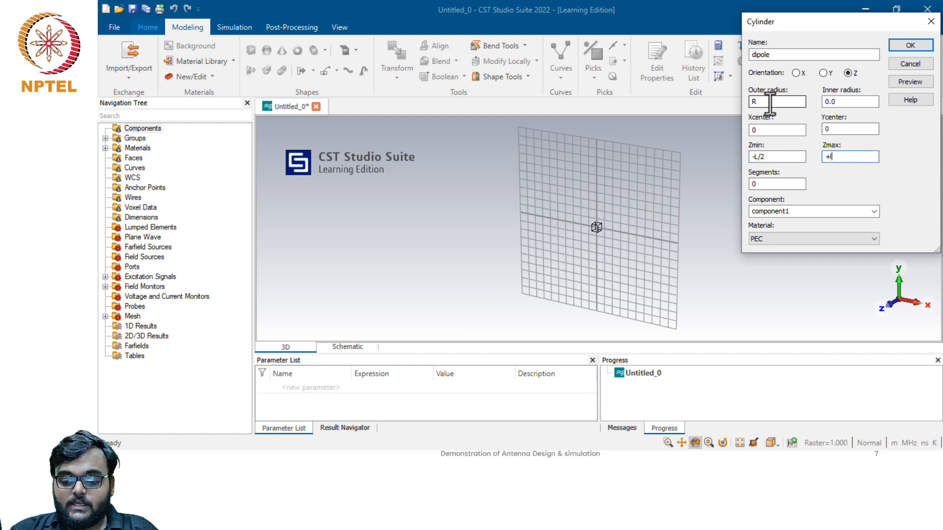
{"action": "type", "text": "L/2"}
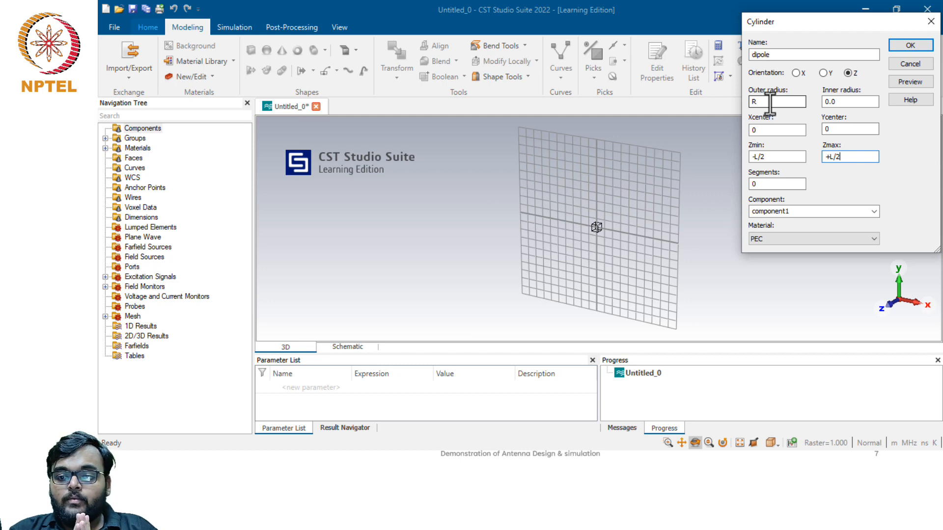
- Load Aluminum from the material library as the dipole's material and accept the cylinder definition
{"action": "left_click", "coordinate": [794, 239]}
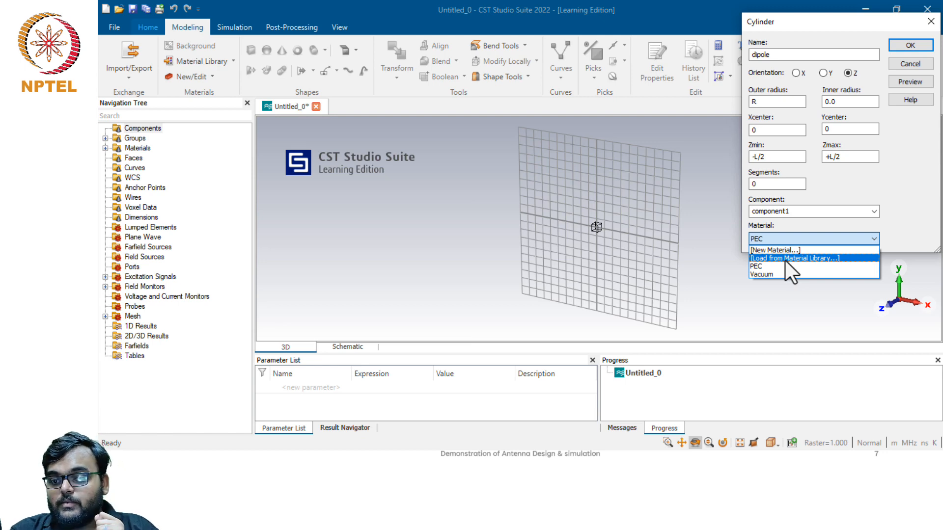
{"action": "left_click", "coordinate": [786, 259]}
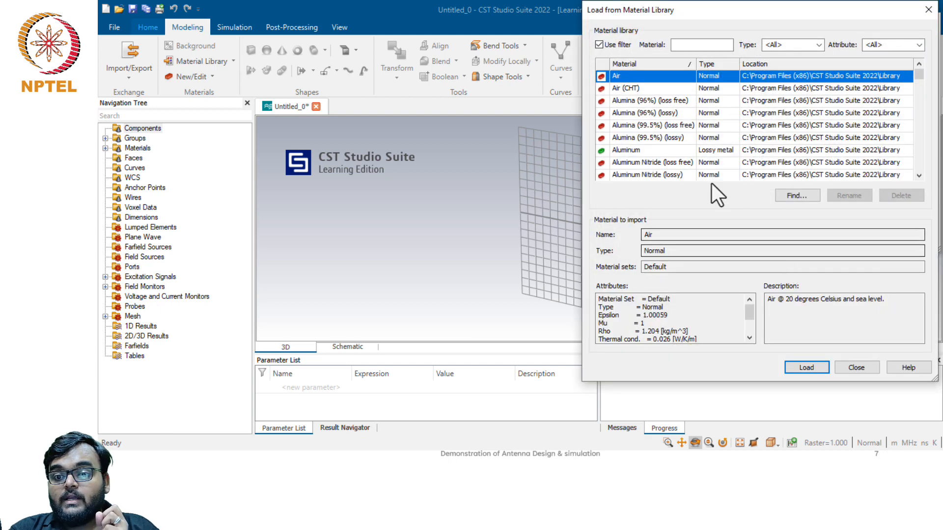
{"action": "left_click", "coordinate": [674, 151]}
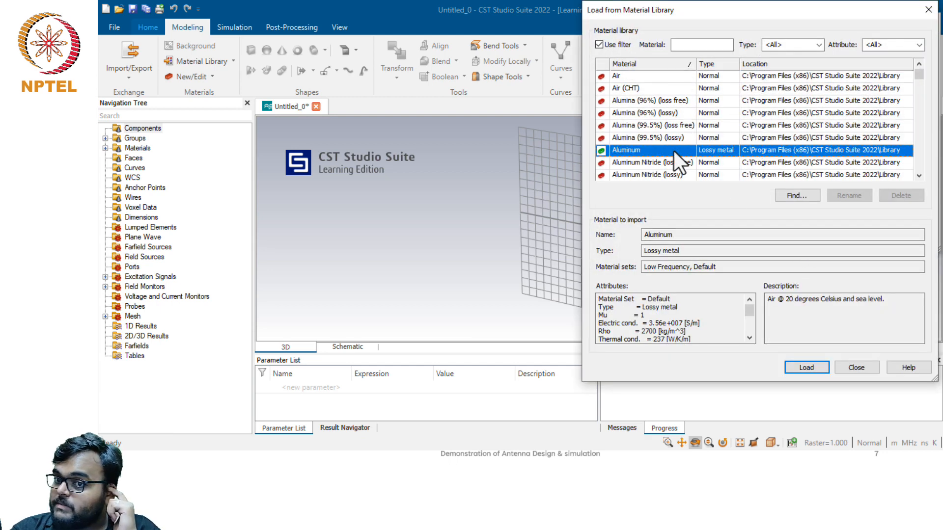
{"action": "left_click", "coordinate": [806, 368]}
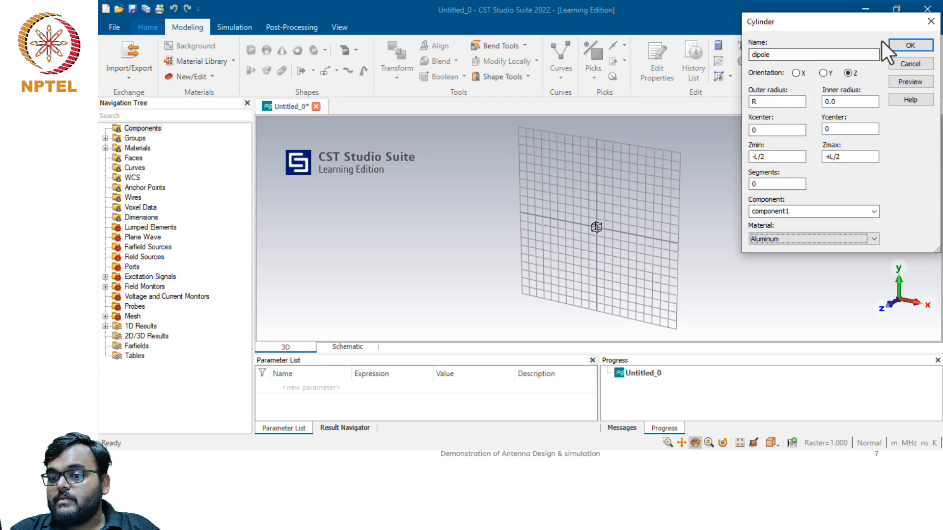
{"action": "left_click", "coordinate": [894, 43]}
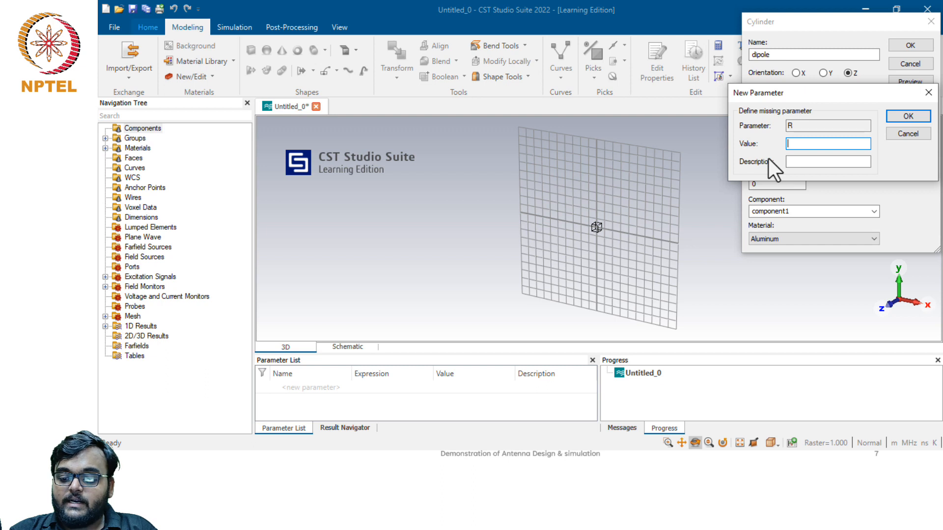
- Define the missing parameter R as 0.0048 with the description "Radius of Dipole"
{"action": "type", "text": ".0048"}
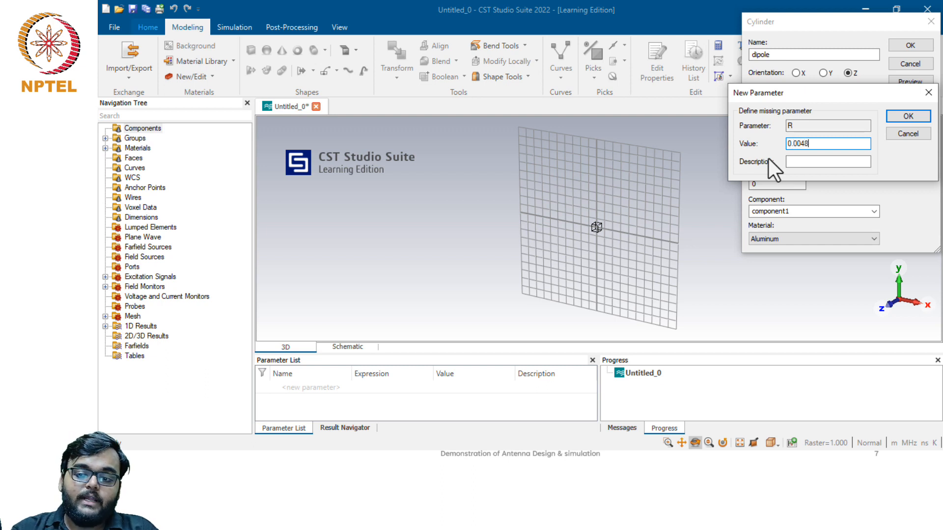
{"action": "key", "text": "Tab"}
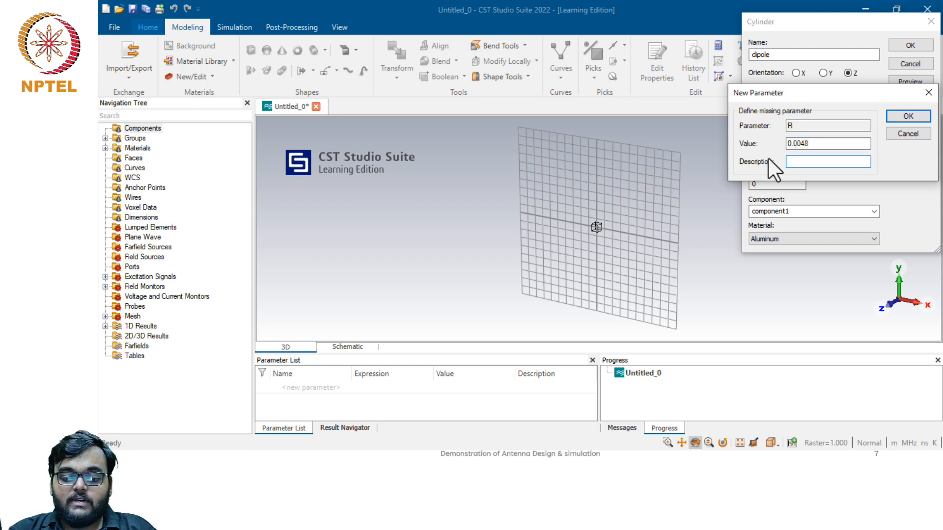
{"action": "type", "text": "Rad"}
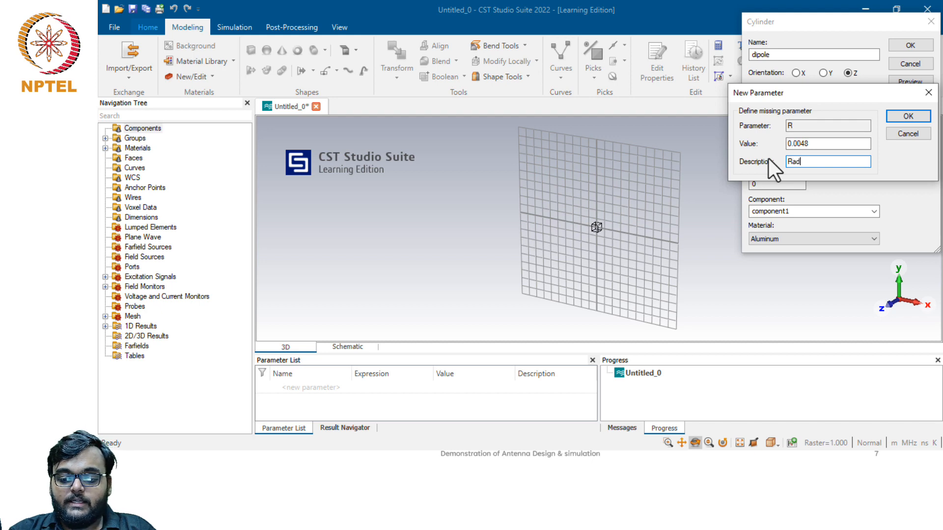
{"action": "type", "text": "ius "}
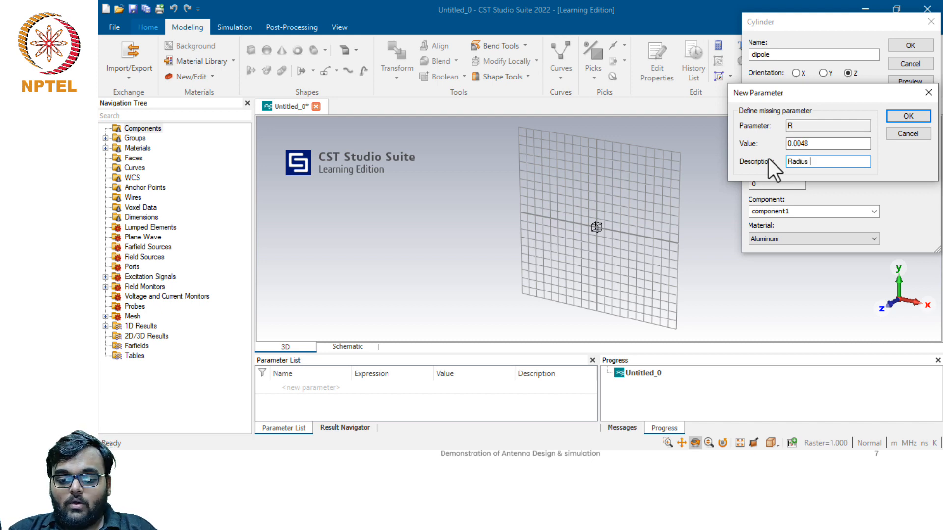
{"action": "type", "text": "of Dipole"}
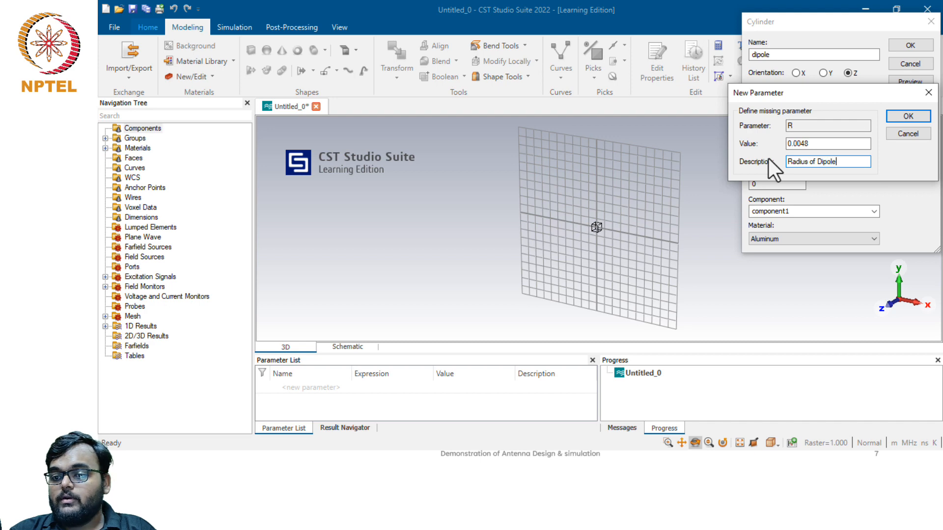
{"action": "key", "text": "Return"}
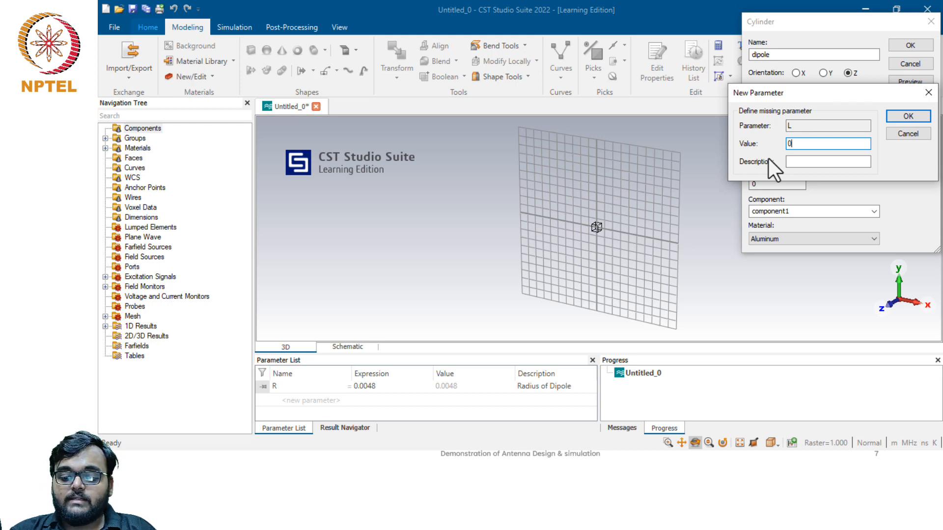
- Define the missing parameter L as 0.78 with the description "Length of the Dipole" to create the cylinder
{"action": "type", "text": "78"}
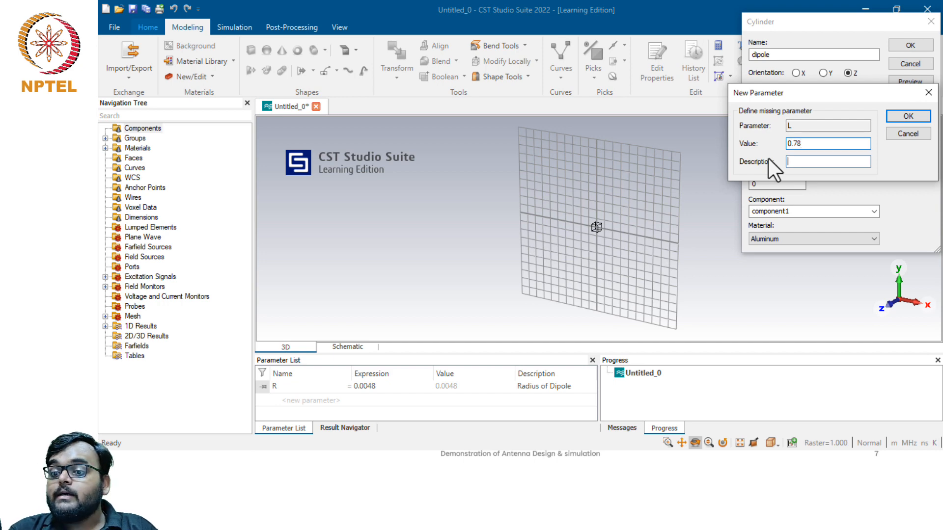
{"action": "key", "text": "Tab"}
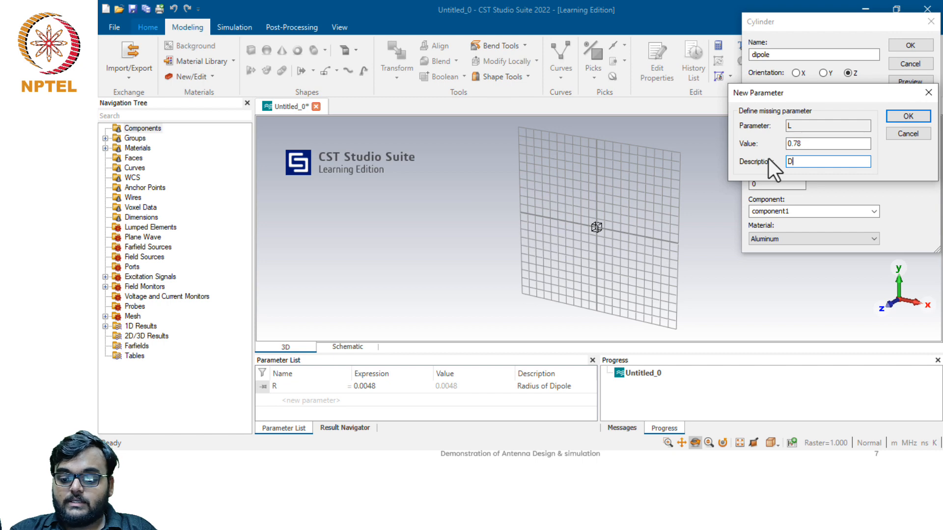
{"action": "type", "text": "Lenth"}
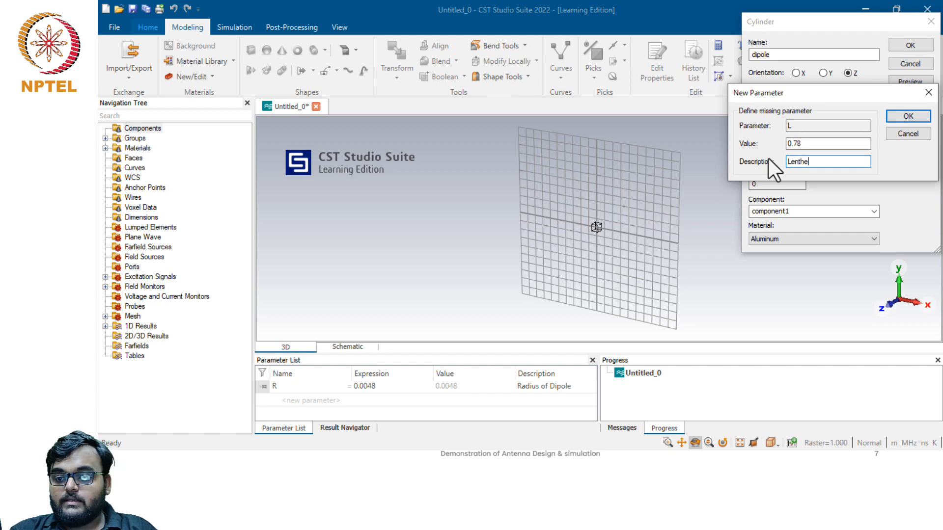
{"action": "key", "text": "BackSpace"}
{"action": "key", "text": "BackSpace"}
{"action": "key", "text": "BackSpace"}
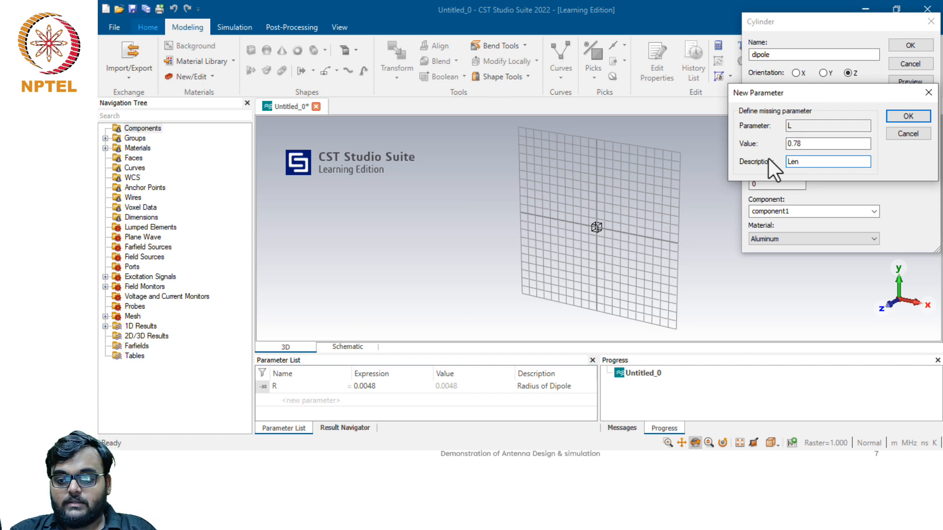
{"action": "type", "text": "gth of th"}
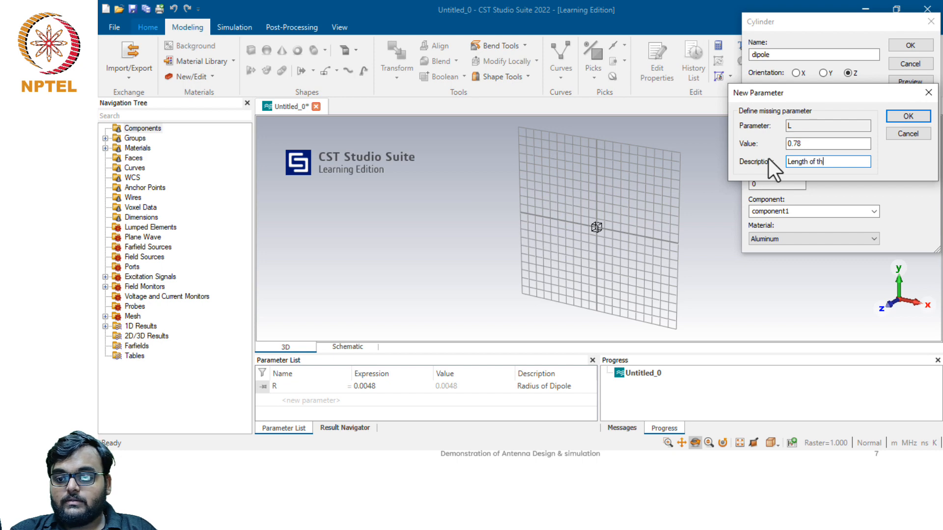
{"action": "type", "text": "e Di"}
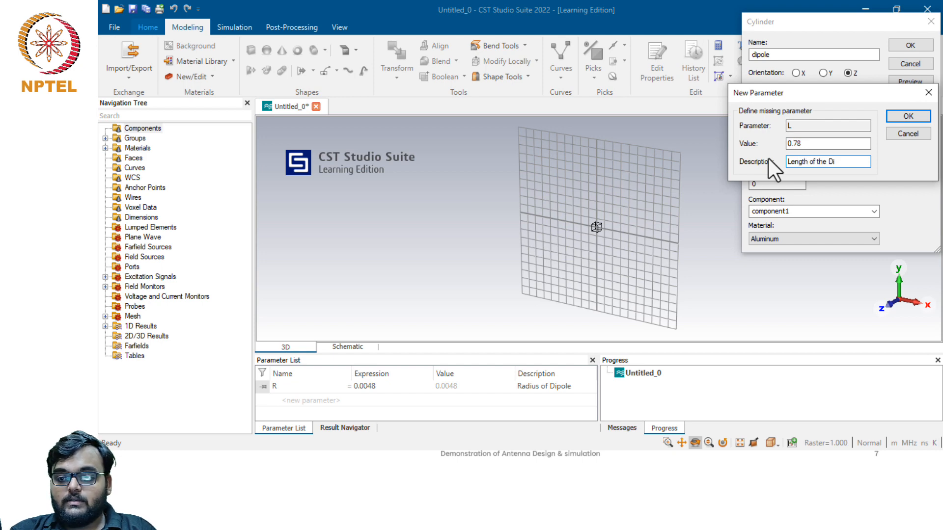
{"action": "type", "text": "pole"}
{"action": "key", "text": "Return"}
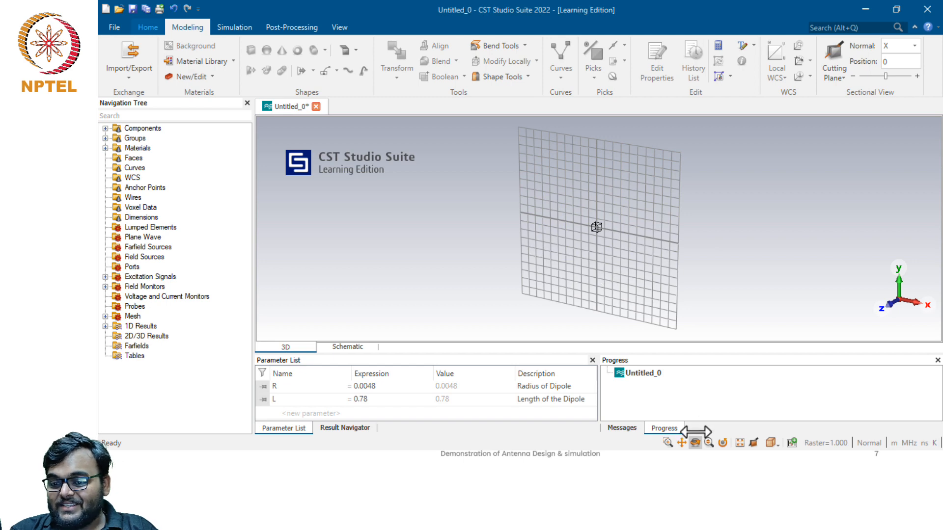
- Start a second cylinder defined by numeric values and name it gap
{"action": "left_click", "coordinate": [739, 443]}
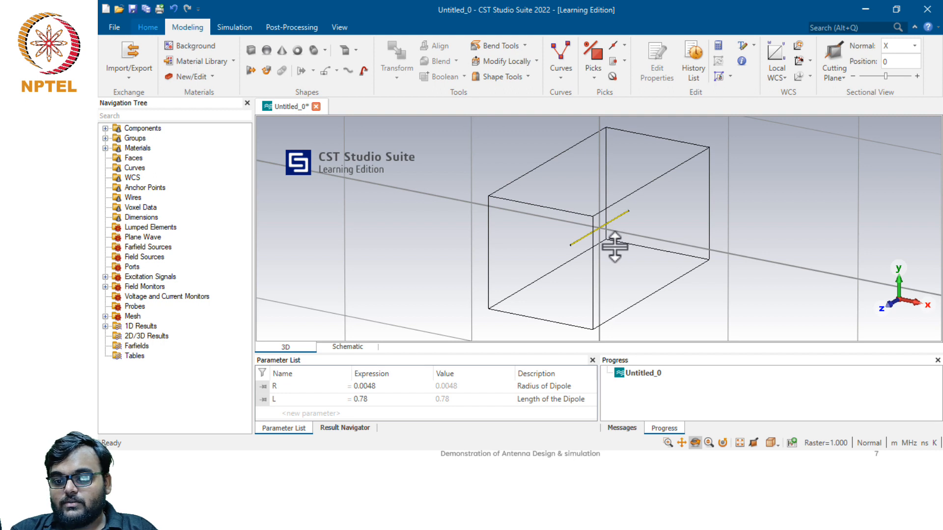
{"action": "left_click_drag", "start_coordinate": [615, 247], "coordinate": [514, 218]}
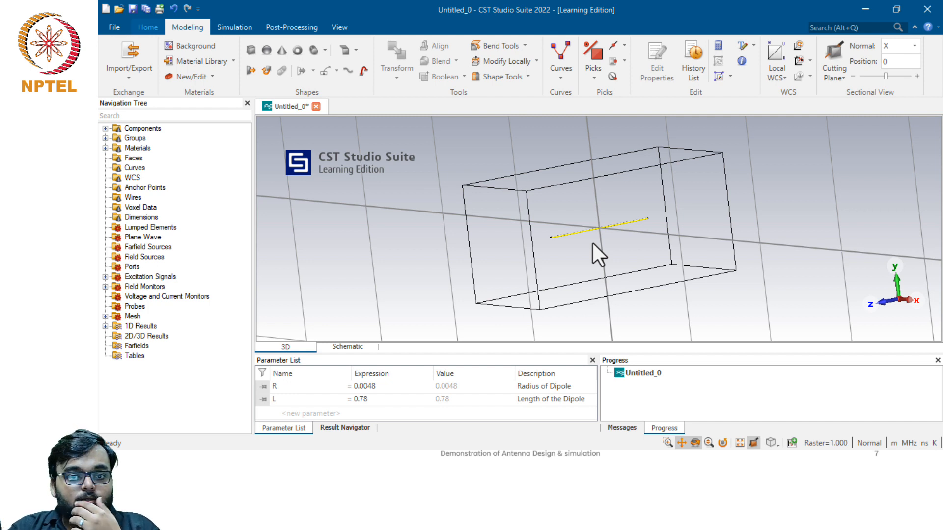
{"action": "left_click", "coordinate": [314, 48]}
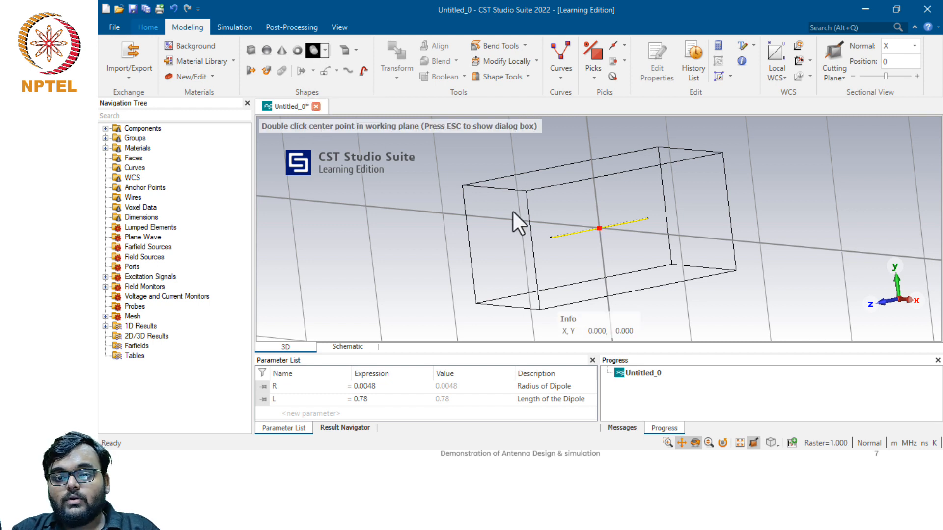
{"action": "key", "text": "Escape"}
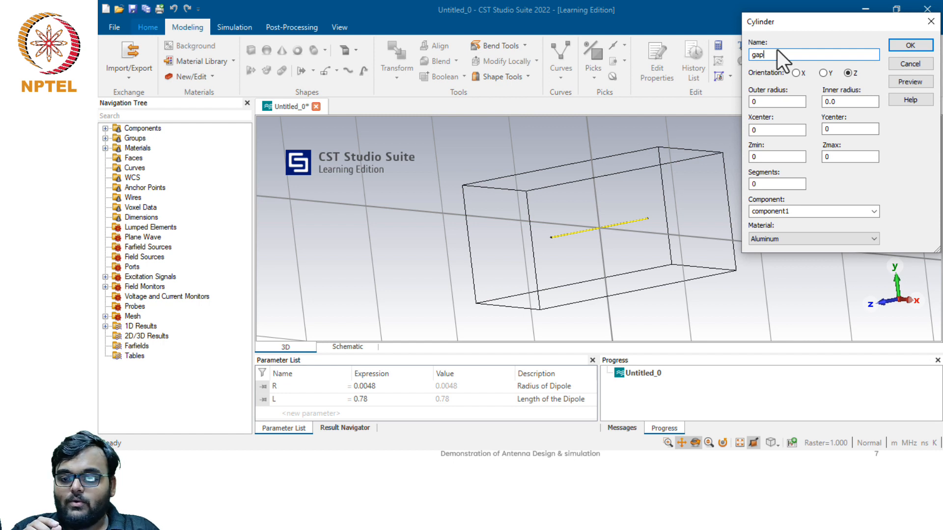
{"action": "key", "text": "Tab"}
{"action": "key", "text": "Tab"}
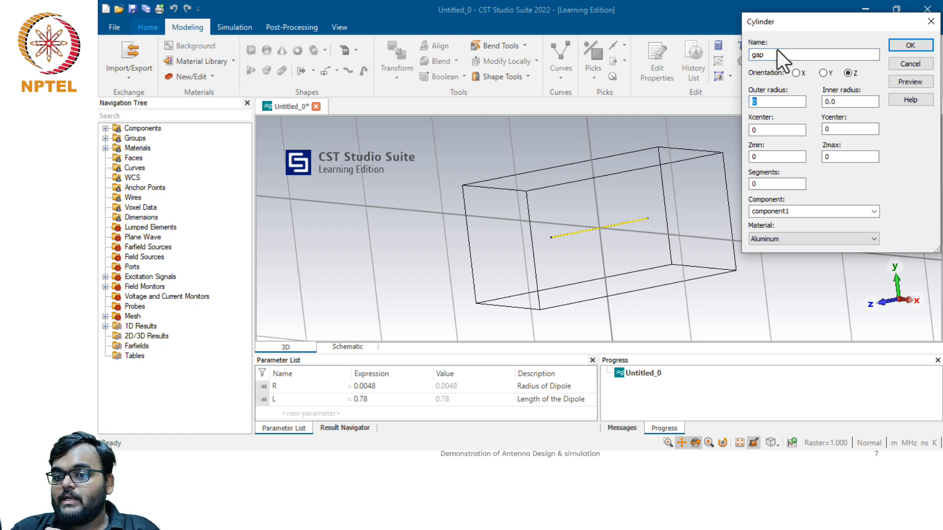
- Define the gap cylinder with outer radius R, Zmin -G/2 and Zmax G/2, and accept the definition
{"action": "type", "text": "R"}
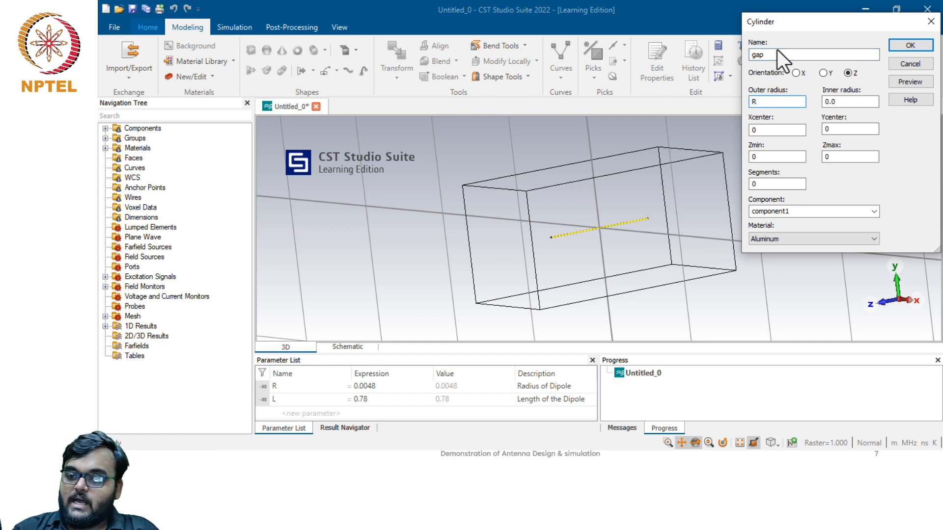
{"action": "key", "text": "Tab"}
{"action": "key", "text": "Tab"}
{"action": "key", "text": "Tab"}
{"action": "key", "text": "Tab"}
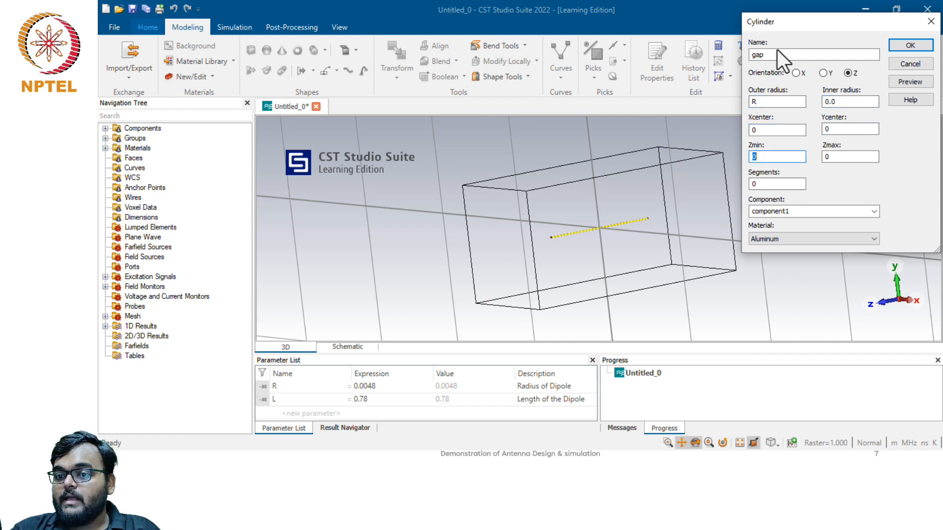
{"action": "type", "text": "-G"}
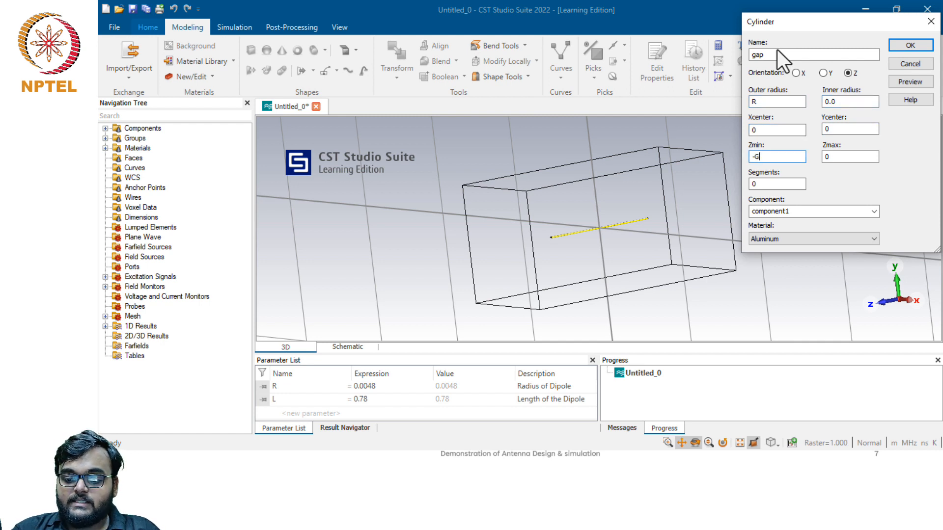
{"action": "type", "text": "/2"}
{"action": "key", "text": "Tab"}
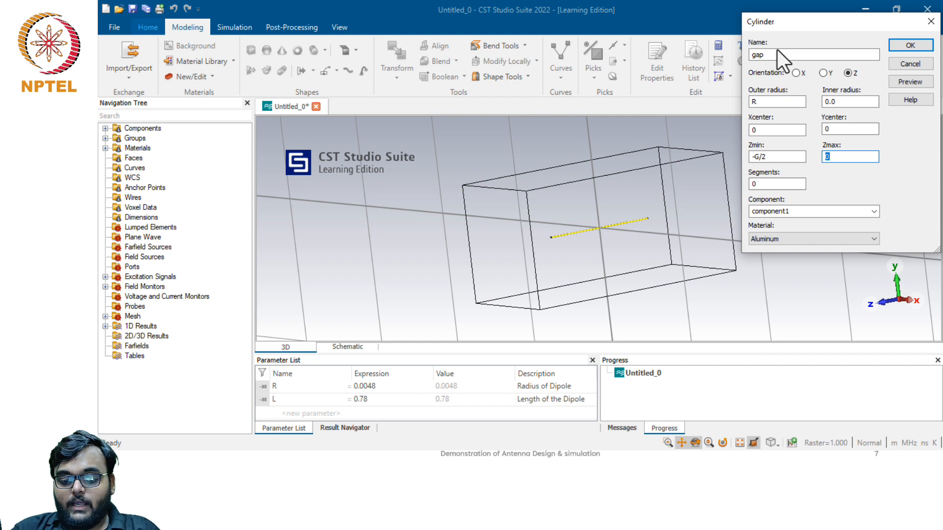
{"action": "type", "text": "G/2"}
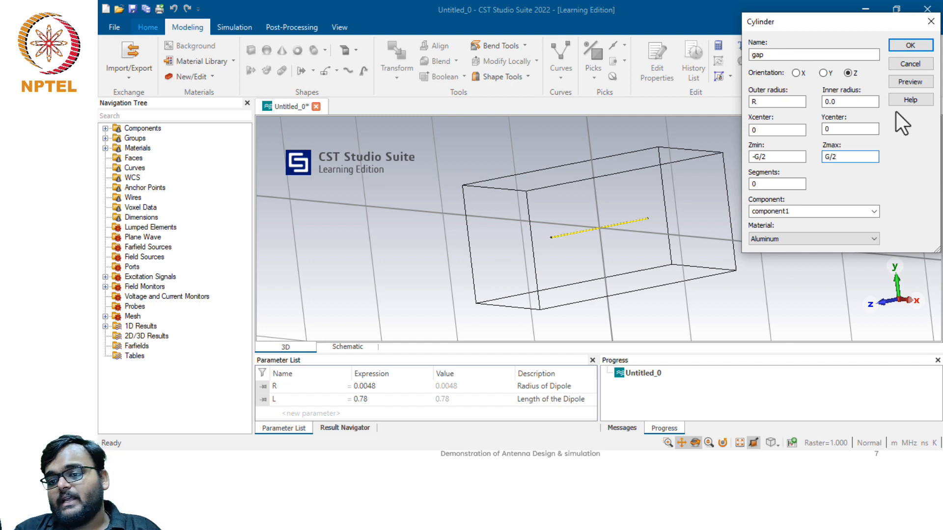
{"action": "left_click", "coordinate": [903, 46]}
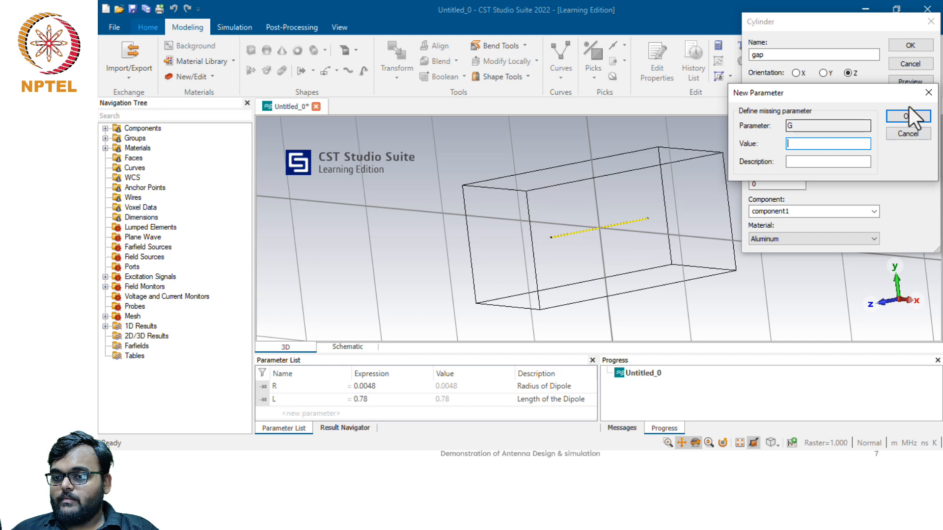
- Define the missing parameter G as 0.0048 with the description "Gap" and create the gap cylinder
{"action": "left_click", "coordinate": [919, 20]}
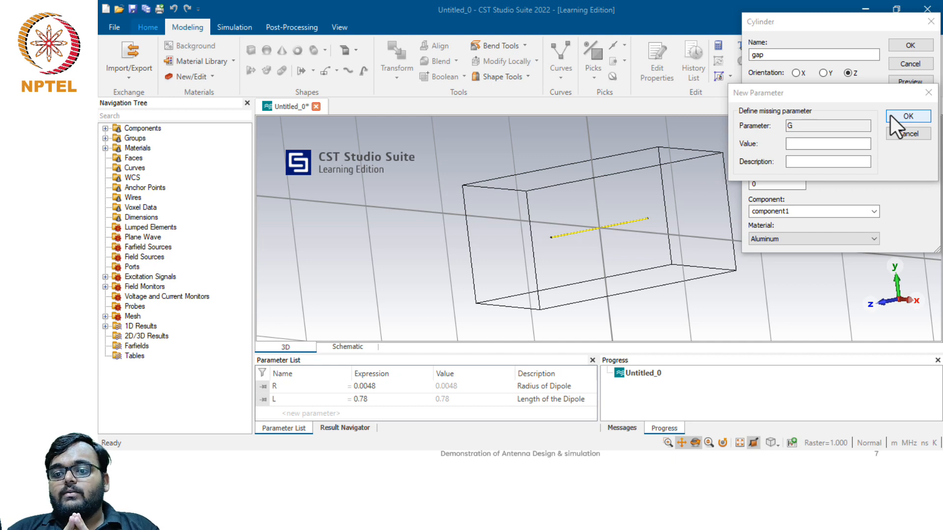
{"action": "left_click", "coordinate": [810, 144]}
{"action": "left_click", "coordinate": [810, 144]}
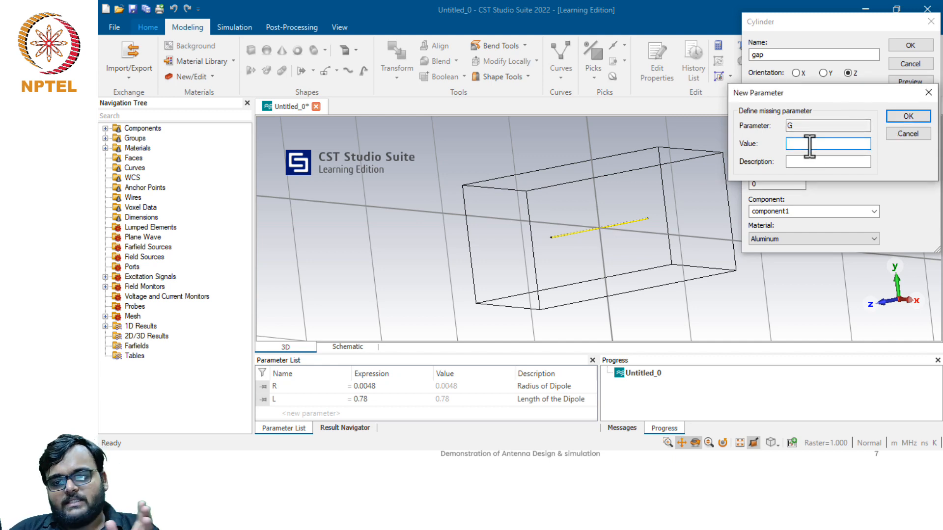
{"action": "type", "text": "0.0048"}
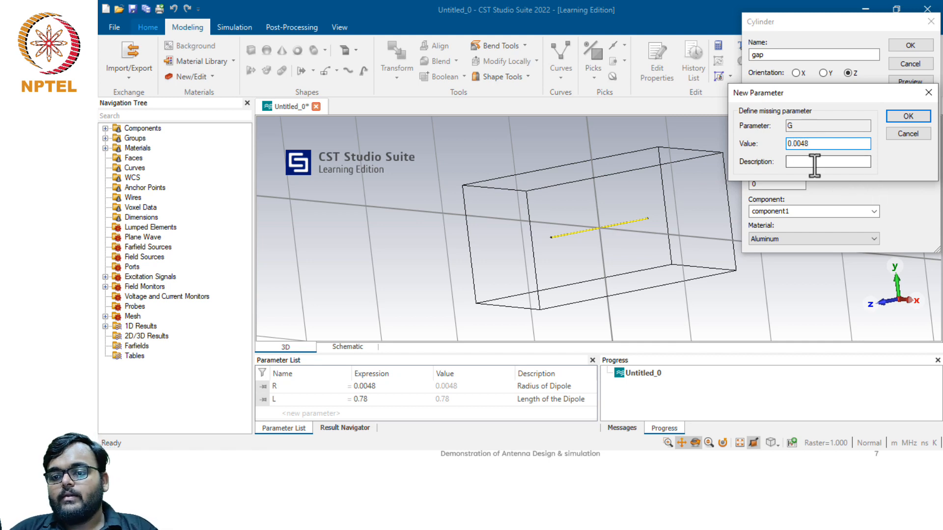
{"action": "left_click", "coordinate": [814, 162]}
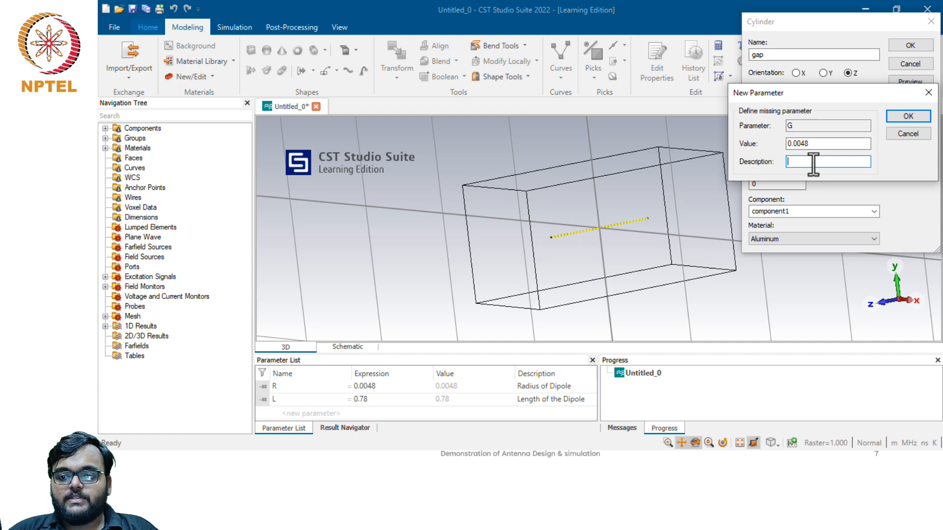
{"action": "type", "text": "Gap"}
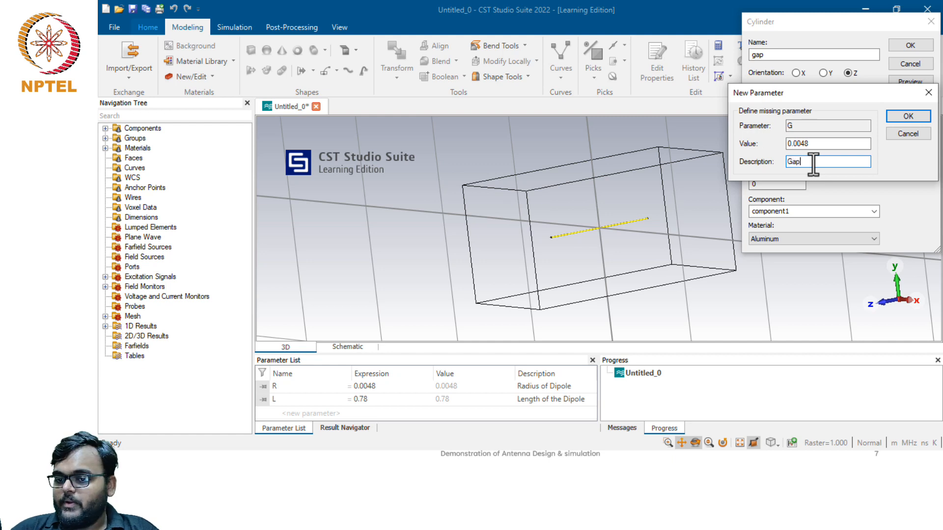
{"action": "left_click", "coordinate": [903, 119]}
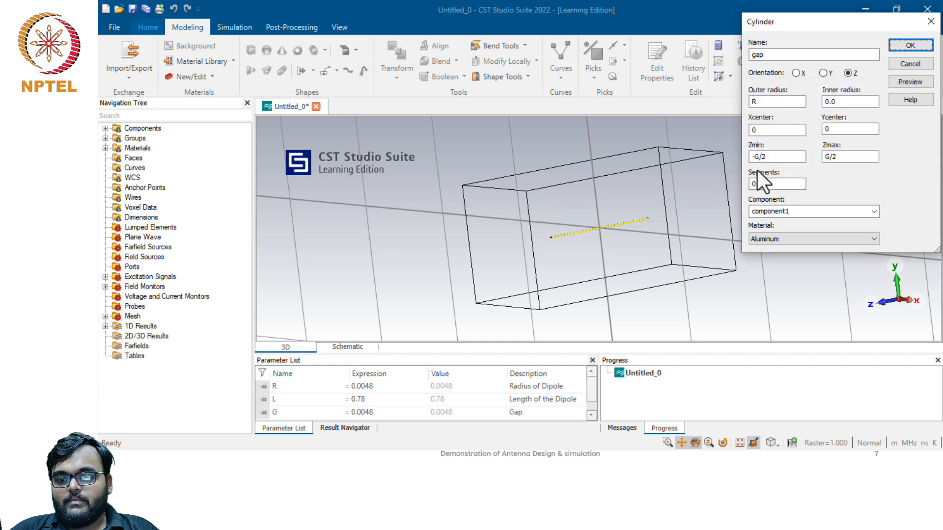
{"action": "left_click", "coordinate": [910, 45]}
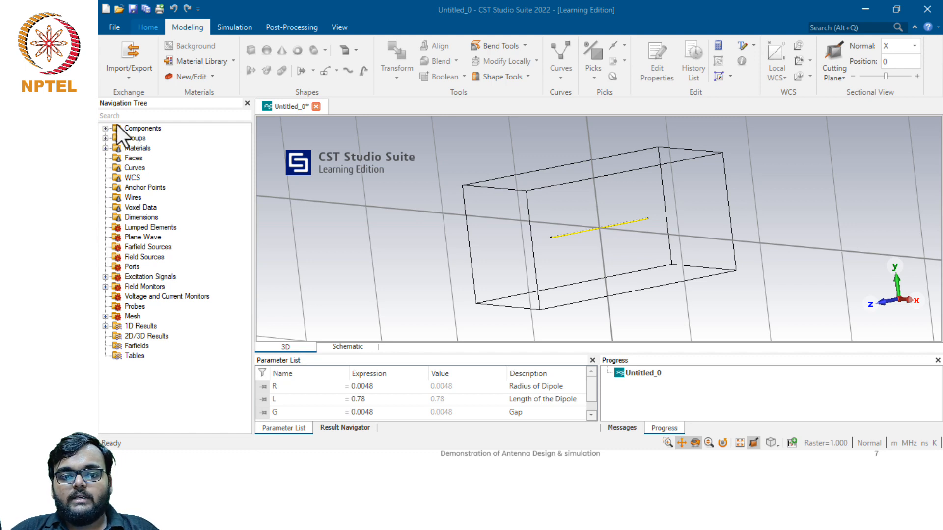
- Subtract the gap cylinder from the dipole in component1 with a Boolean operation
{"action": "left_click", "coordinate": [106, 129]}
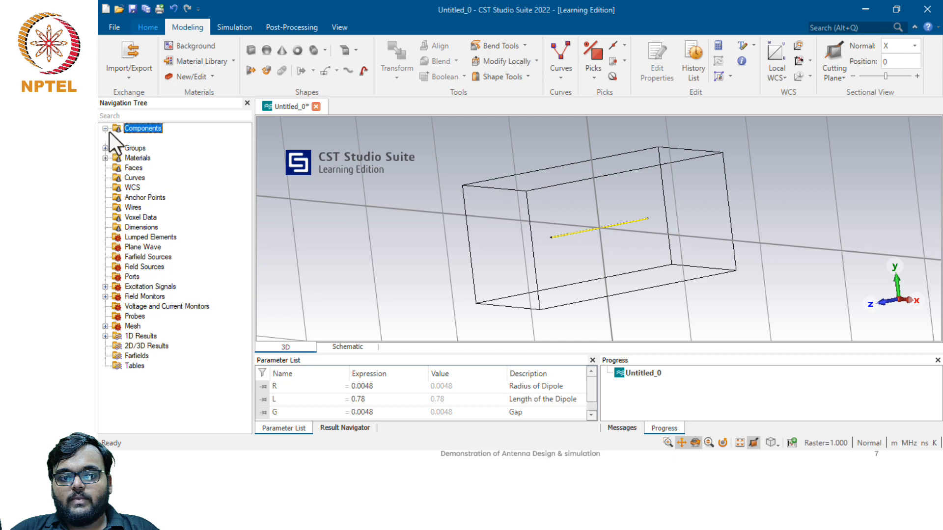
{"action": "left_click", "coordinate": [116, 138]}
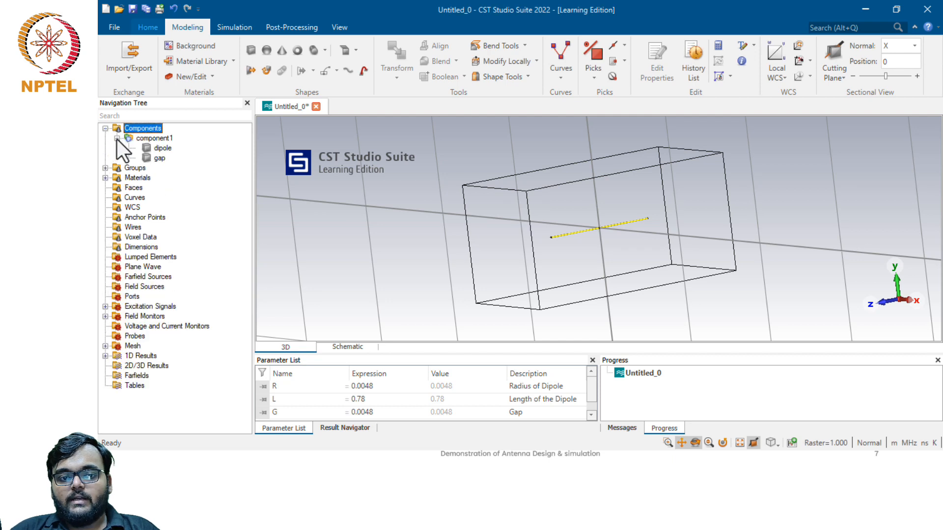
{"action": "mouse_move", "coordinate": [162, 149]}
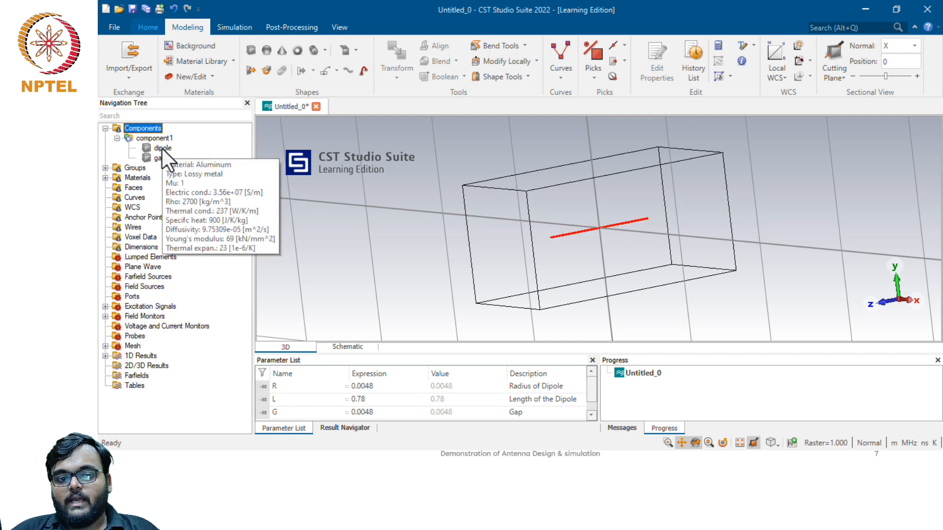
{"action": "left_click", "coordinate": [162, 149]}
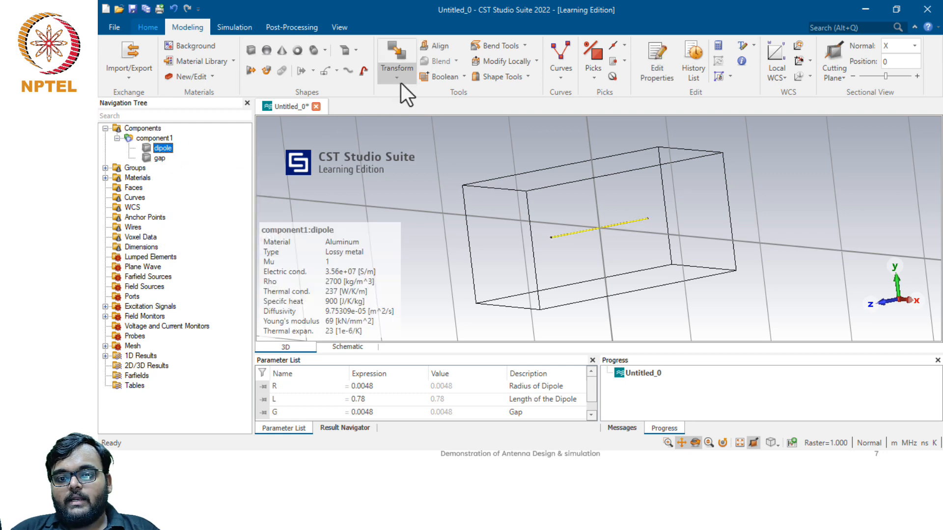
{"action": "left_click", "coordinate": [463, 74]}
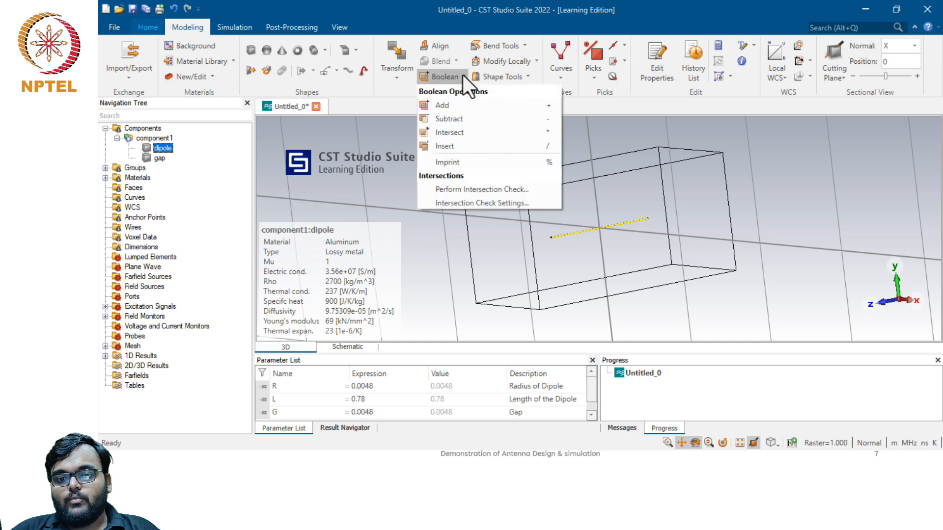
{"action": "left_click", "coordinate": [451, 120]}
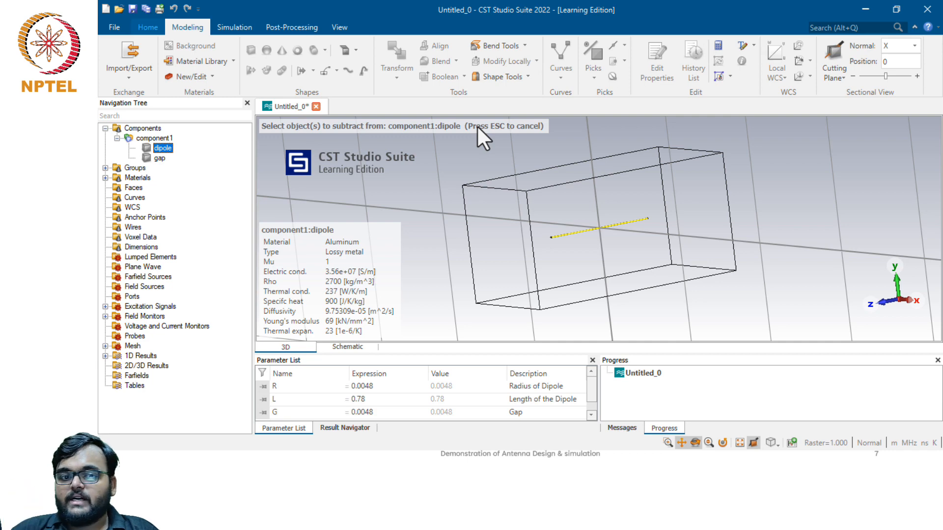
{"action": "left_click", "coordinate": [159, 159]}
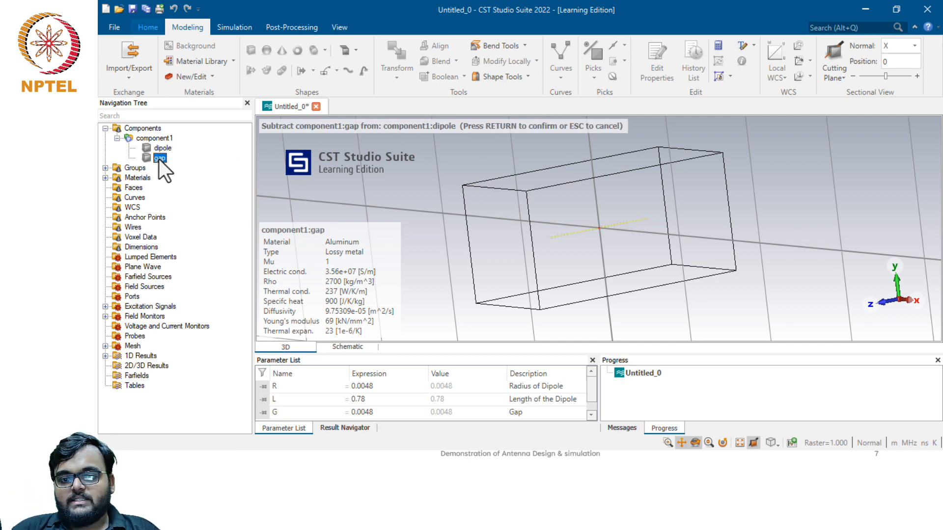
{"action": "key", "text": "Return"}
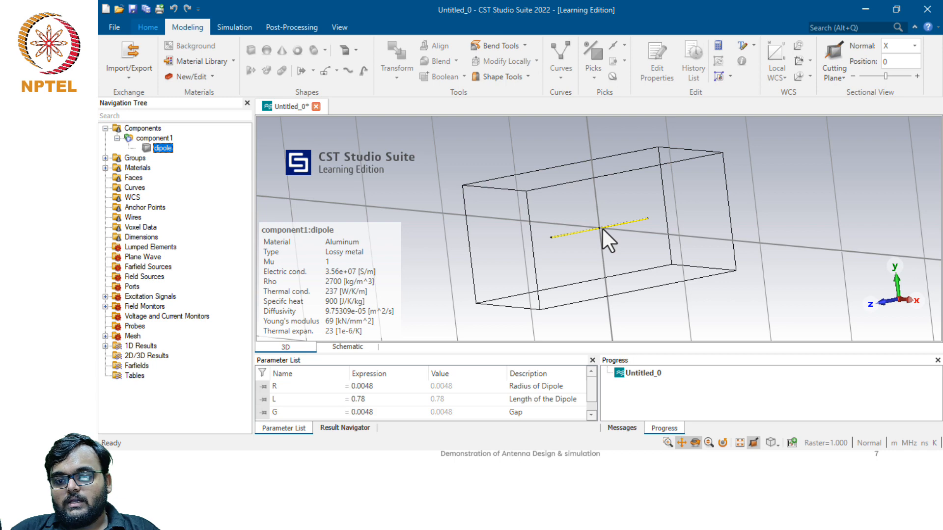
- Pick the circle center of the gap-facing end of the dipole arm on the positive Z side
{"action": "scroll", "coordinate": [603, 229], "scroll_direction": "up", "scroll_amount": 5}
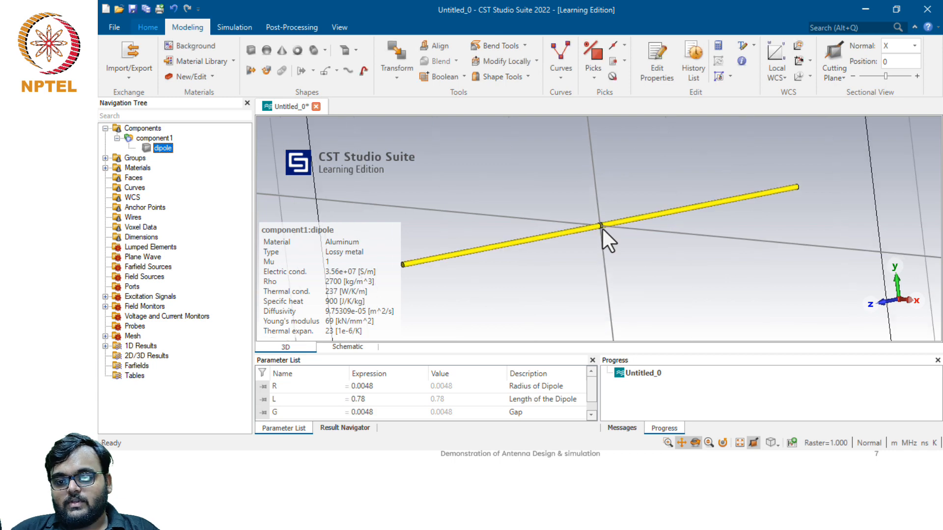
{"action": "scroll", "coordinate": [603, 229], "scroll_direction": "up", "scroll_amount": 3}
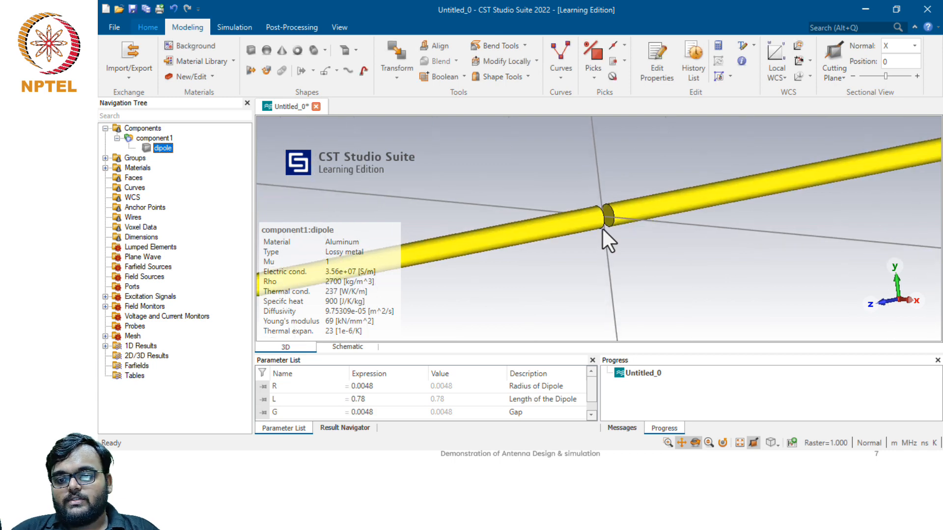
{"action": "scroll", "coordinate": [602, 229], "scroll_direction": "up", "scroll_amount": 2}
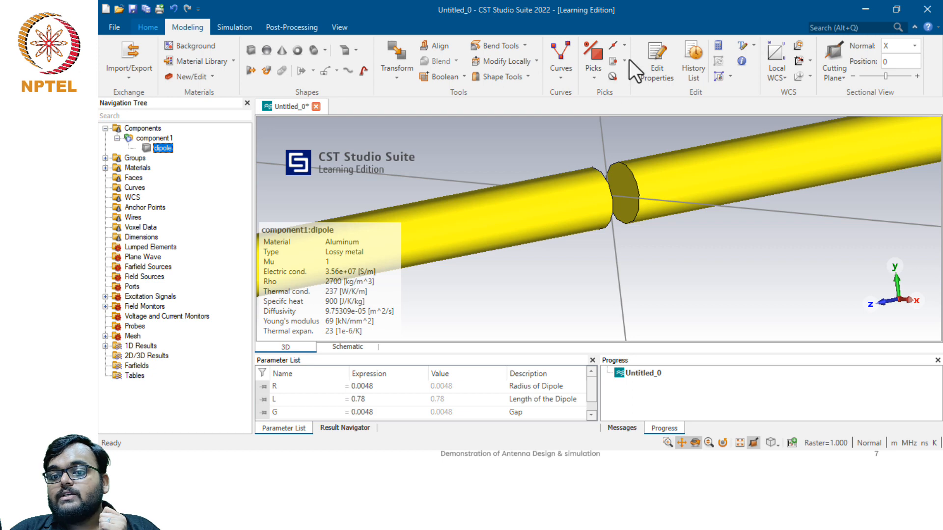
{"action": "left_click", "coordinate": [623, 45]}
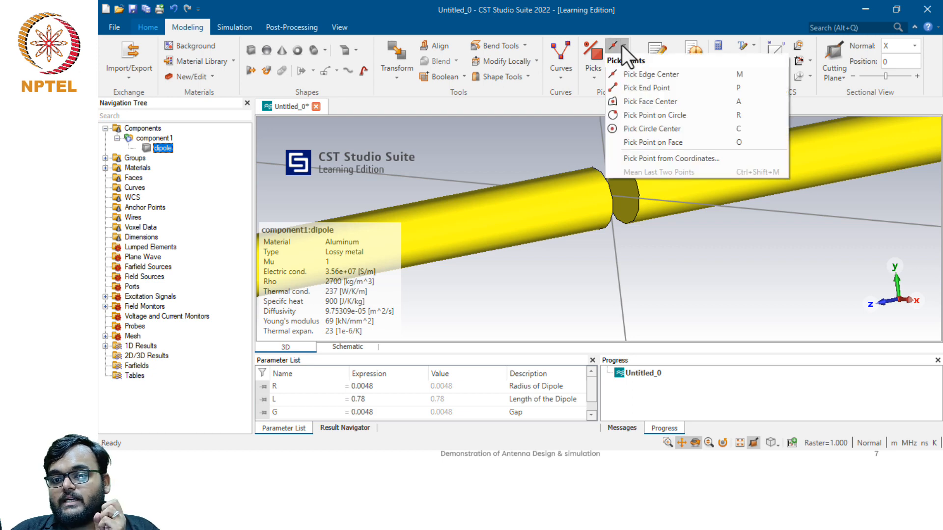
{"action": "left_click", "coordinate": [629, 129]}
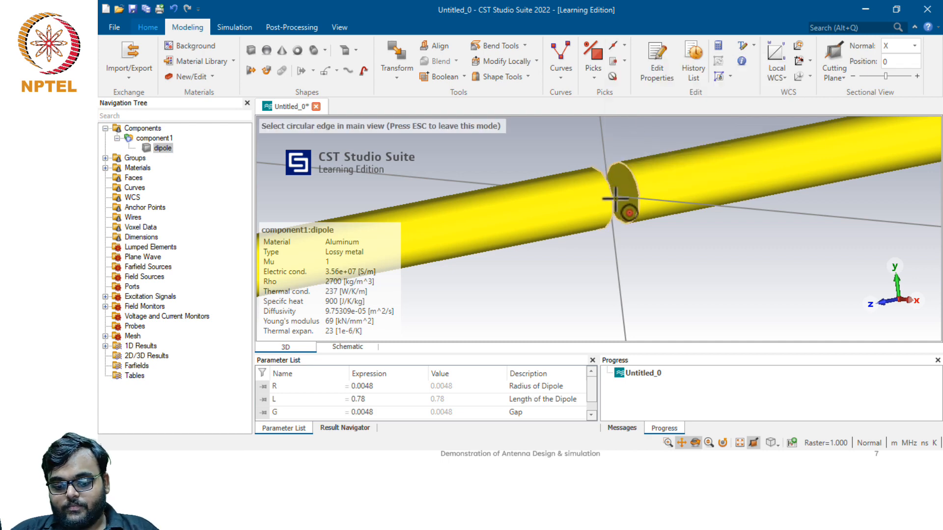
{"action": "left_click_drag", "start_coordinate": [616, 199], "coordinate": [507, 203]}
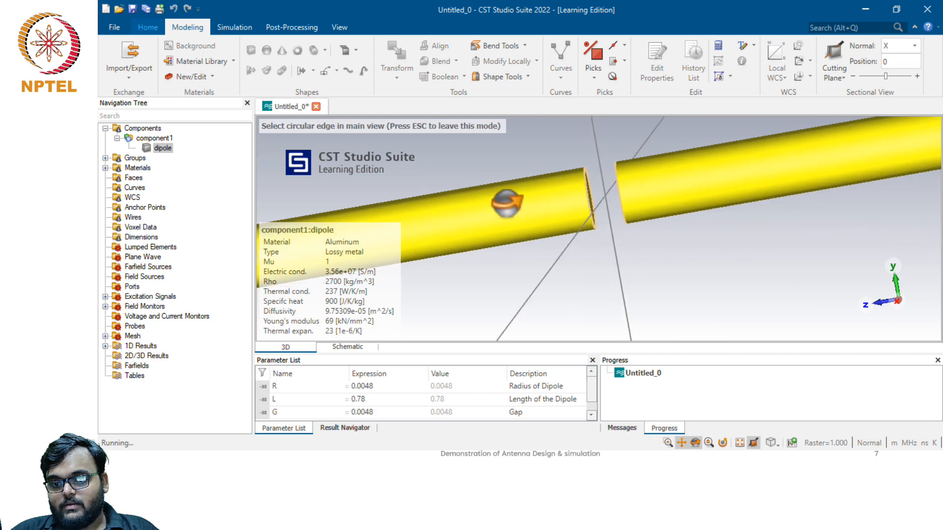
{"action": "double_click", "coordinate": [591, 199]}
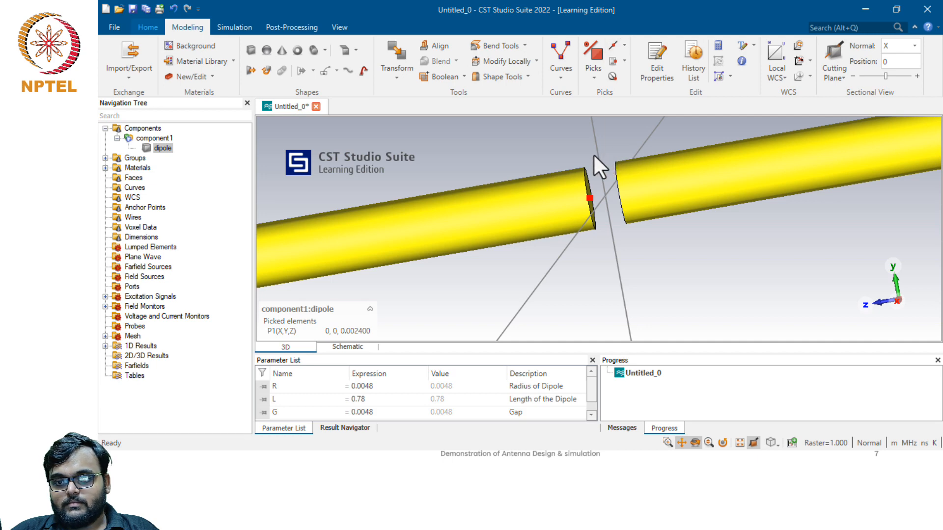
- Pick the circle center of the gap-facing end of the dipole arm on the negative Z side
{"action": "left_click_drag", "start_coordinate": [593, 155], "coordinate": [639, 157]}
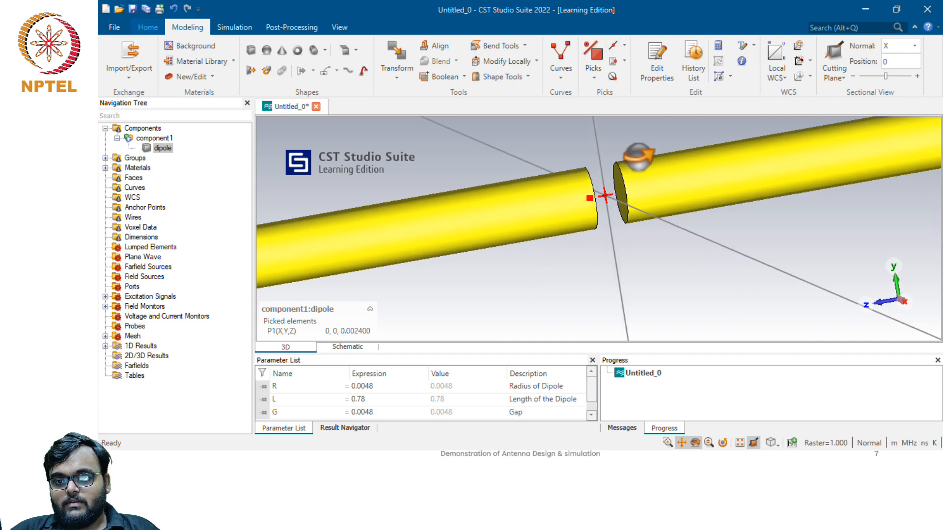
{"action": "left_click", "coordinate": [622, 46]}
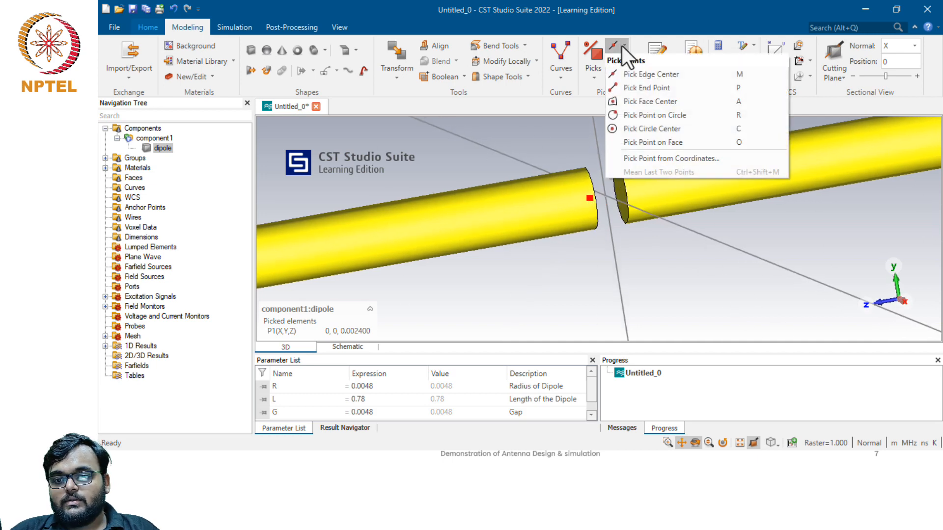
{"action": "left_click", "coordinate": [649, 128]}
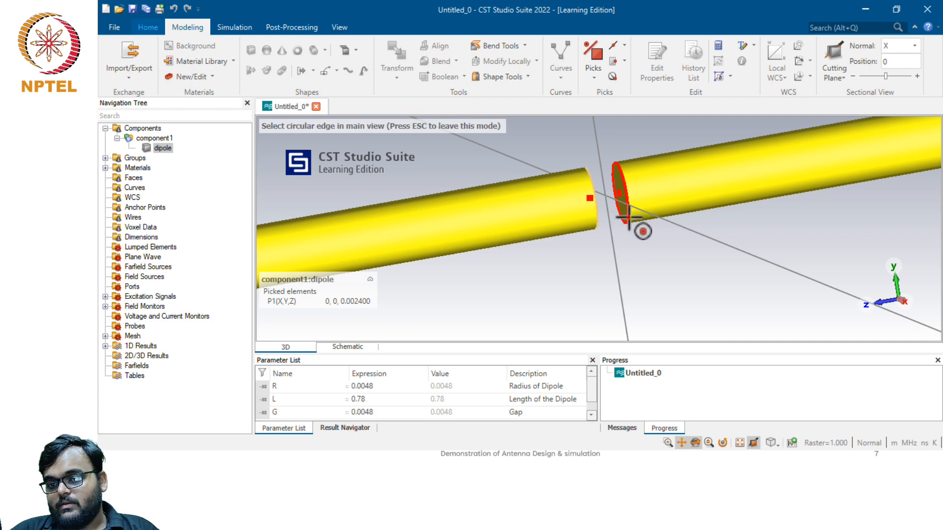
{"action": "left_click", "coordinate": [575, 227]}
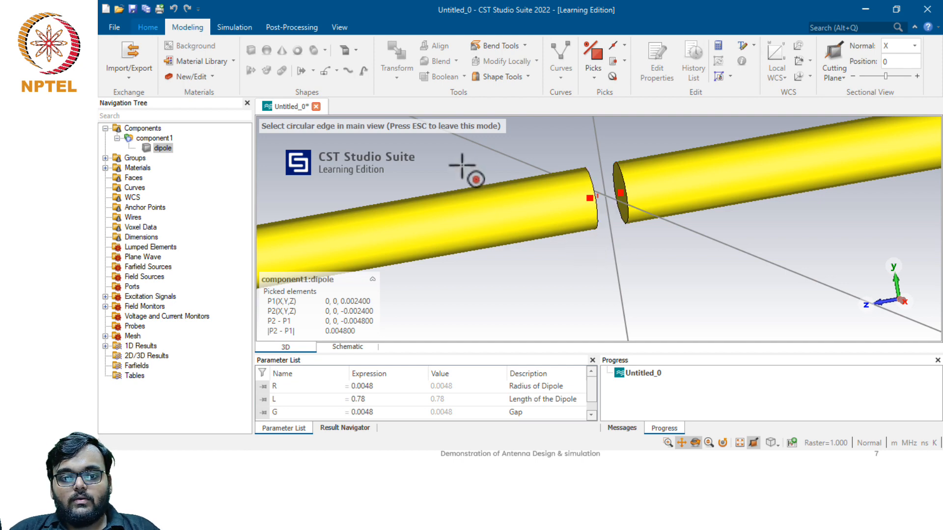
{"action": "key", "text": "Escape"}
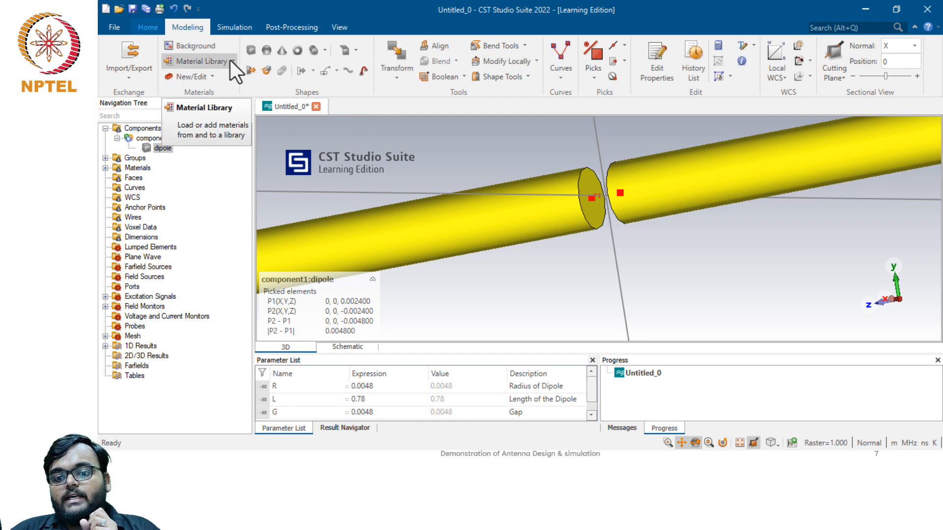
- Create an S-Parameter discrete edge port across the dipole gap between the two picked center points
{"action": "left_click", "coordinate": [233, 27]}
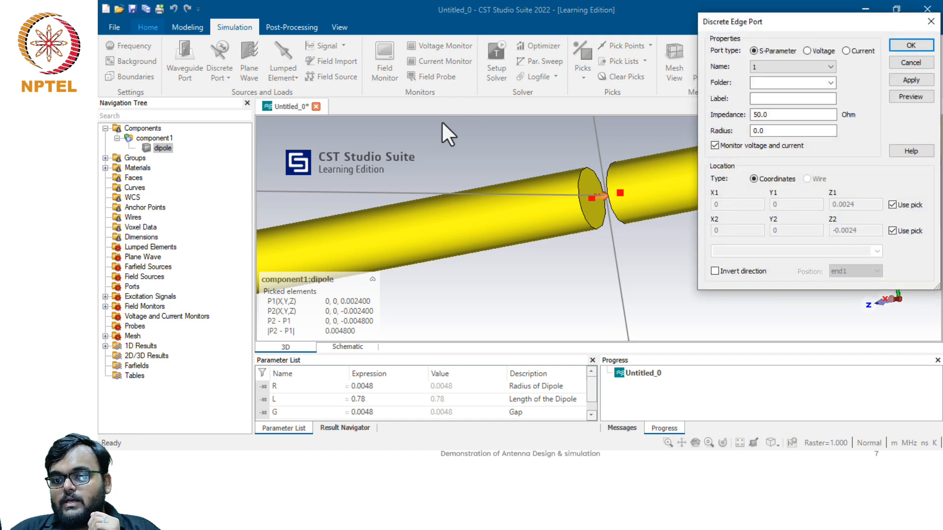
{"action": "left_click", "coordinate": [761, 118]}
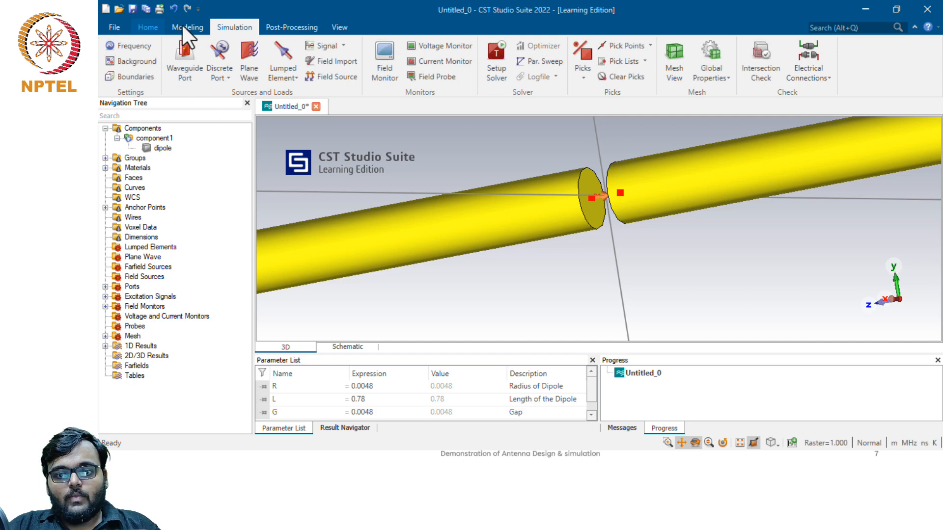
- Run the Time Domain solver with hexahedral mesh, -40 dB accuracy and all ports as source, and plot the S1,1 result
{"action": "left_click", "coordinate": [496, 61]}
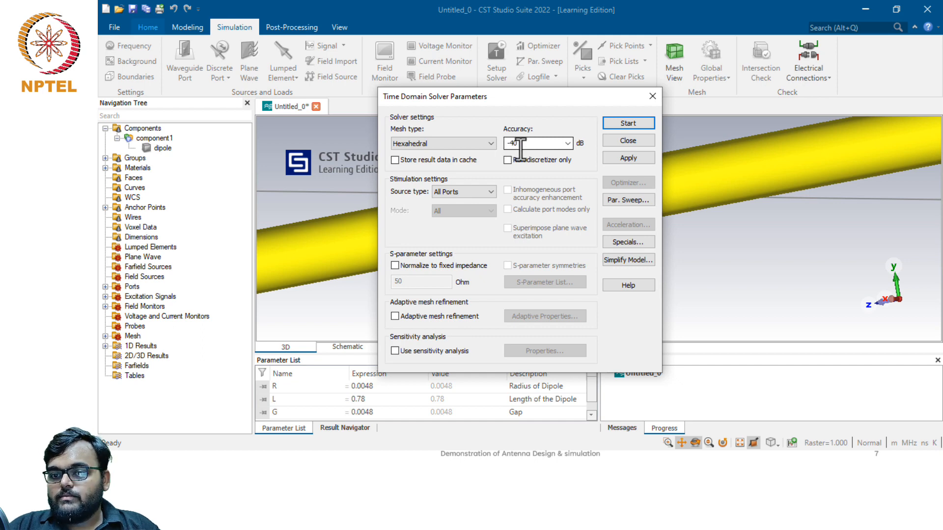
{"action": "left_click", "coordinate": [629, 123]}
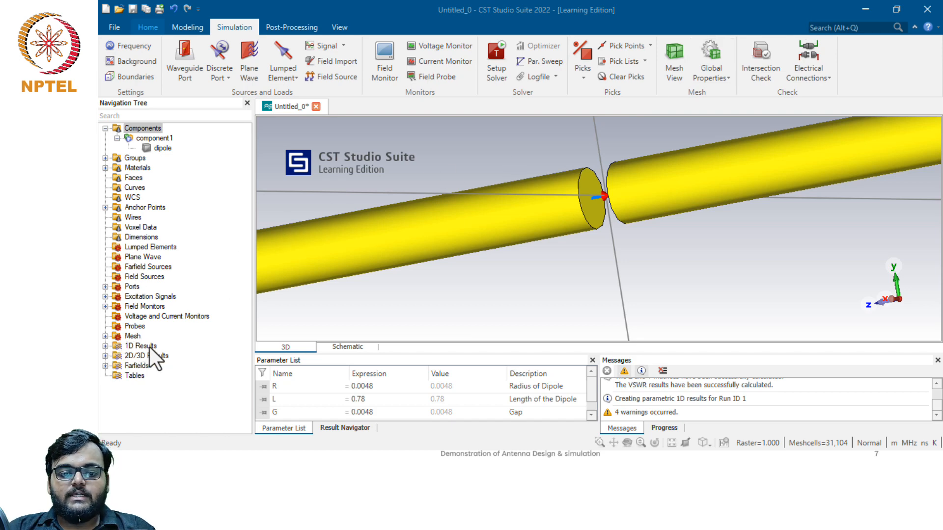
{"action": "left_click", "coordinate": [105, 346]}
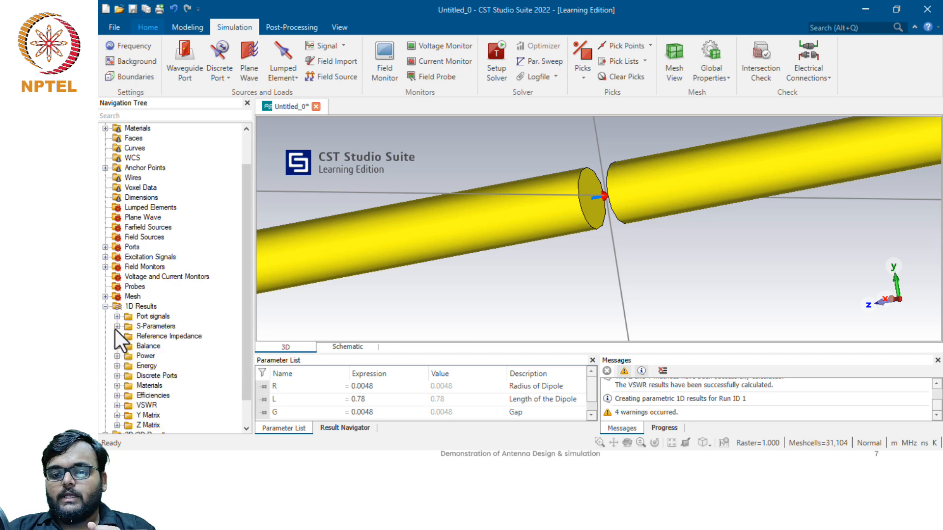
{"action": "left_click", "coordinate": [116, 328]}
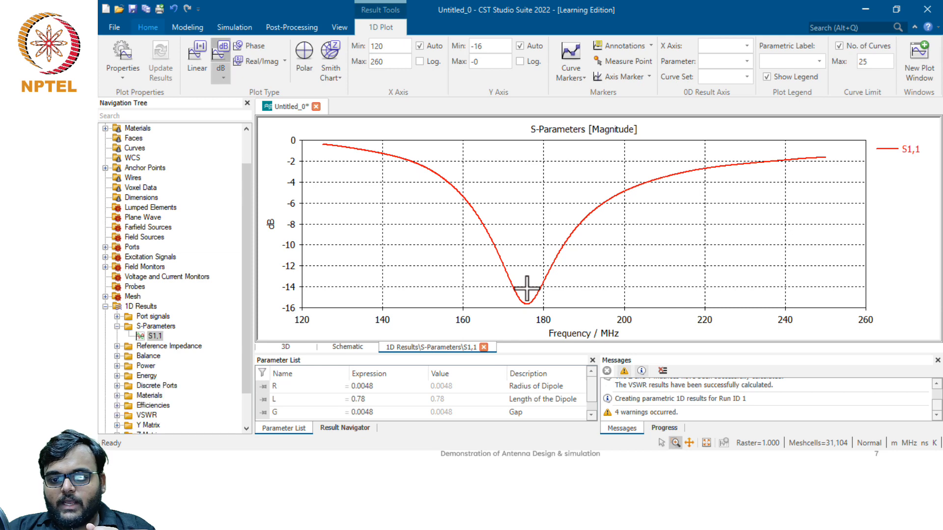
- Place an axis marker at 187.5 MHz on the S1,1 magnitude plot
{"action": "right_click", "coordinate": [527, 289]}
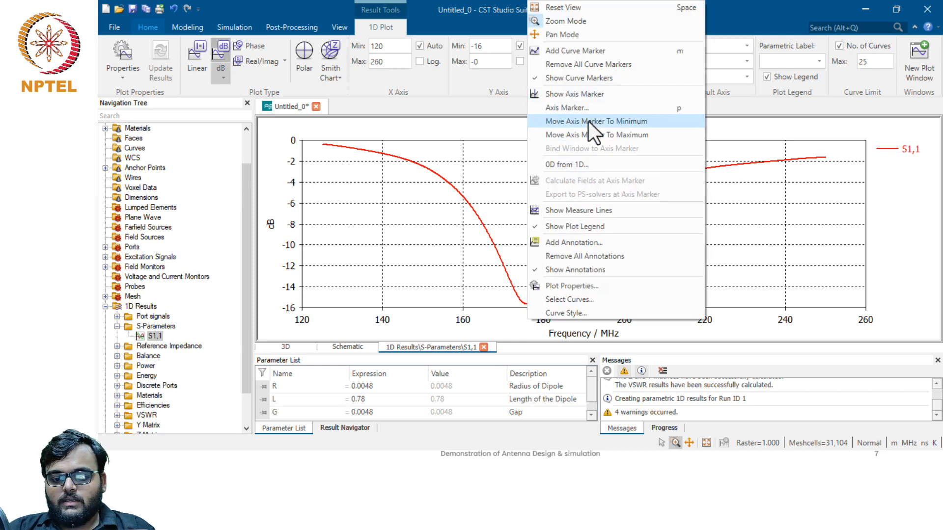
{"action": "left_click", "coordinate": [605, 113]}
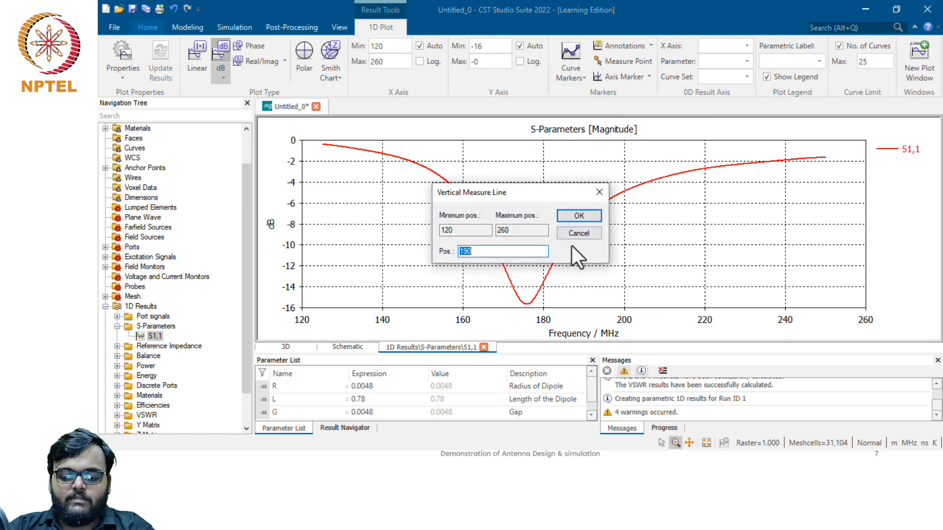
{"action": "type", "text": "1"}
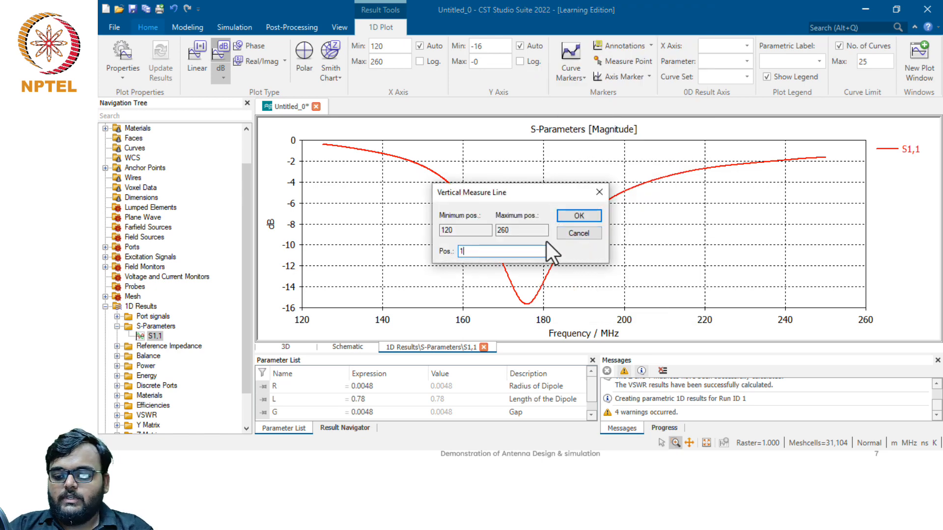
{"action": "type", "text": "87.5"}
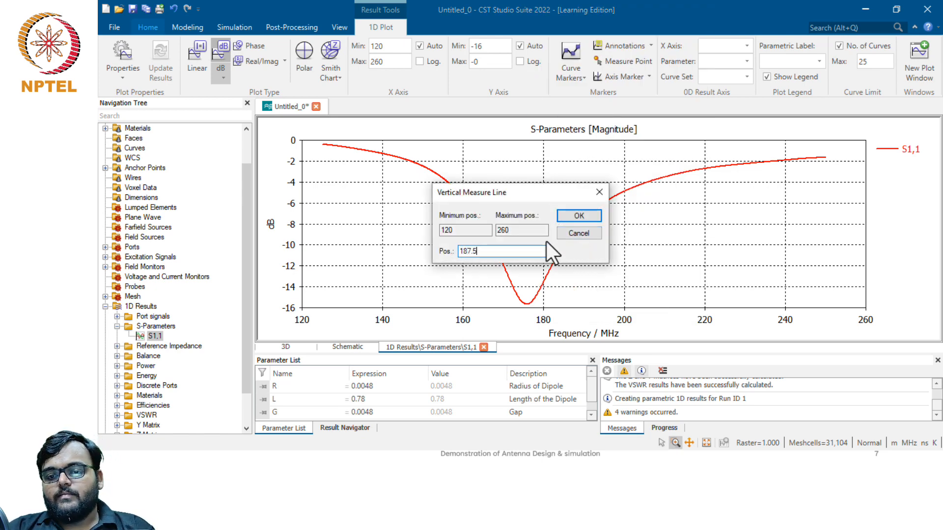
{"action": "key", "text": "Return"}
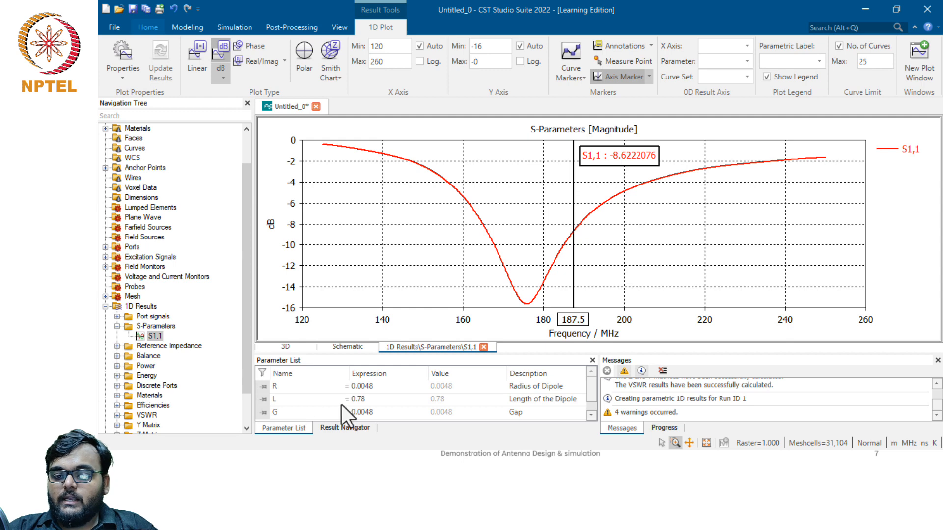
- Set the dipole length parameter L to 0.72 and delete the current results while keeping the parametric results and cache
{"action": "double_click", "coordinate": [375, 403]}
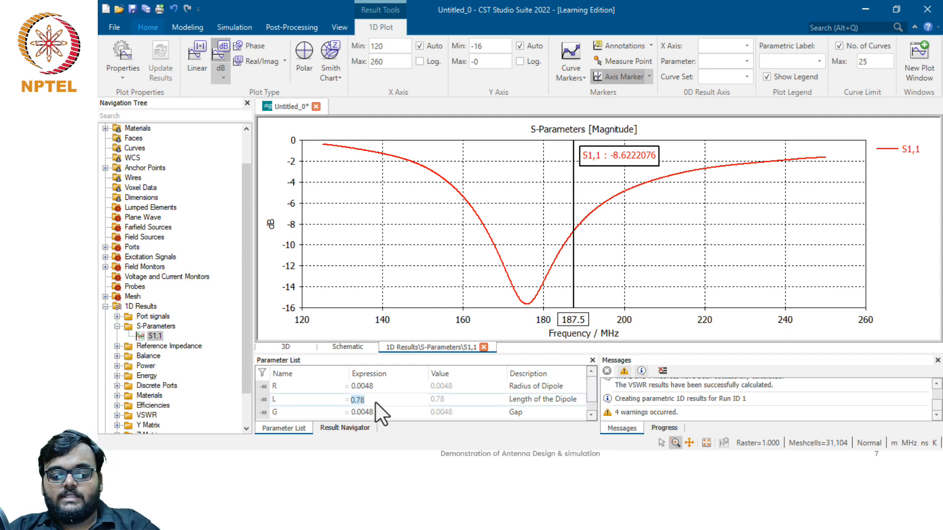
{"action": "key", "text": "BackSpace"}
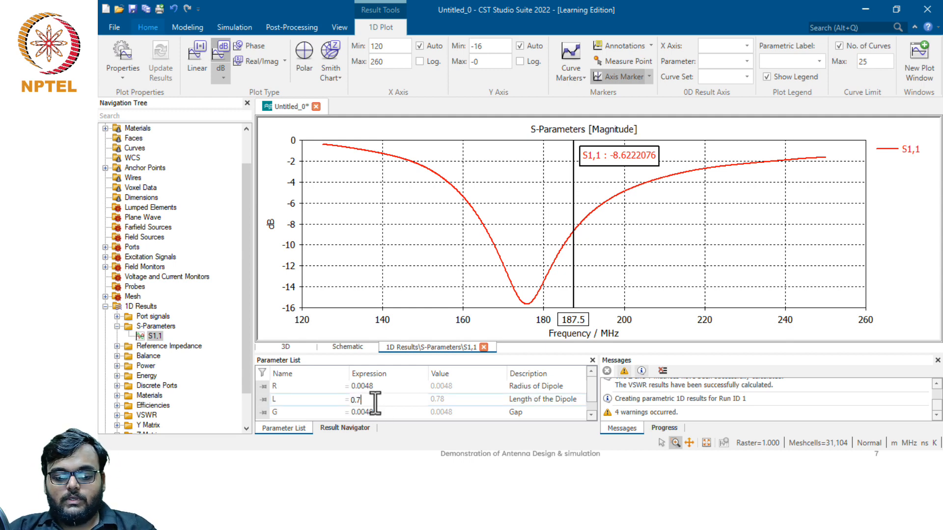
{"action": "type", "text": "2"}
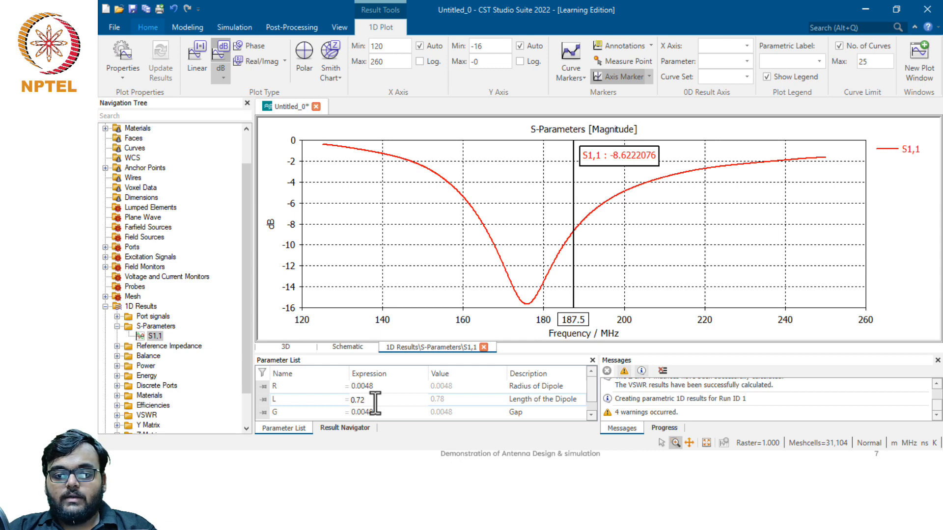
{"action": "left_click", "coordinate": [411, 392]}
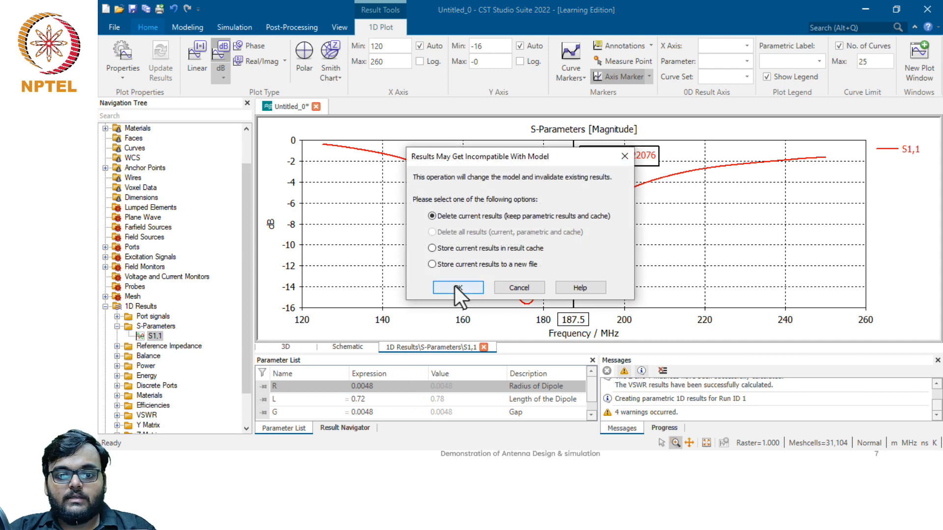
{"action": "left_click", "coordinate": [457, 287]}
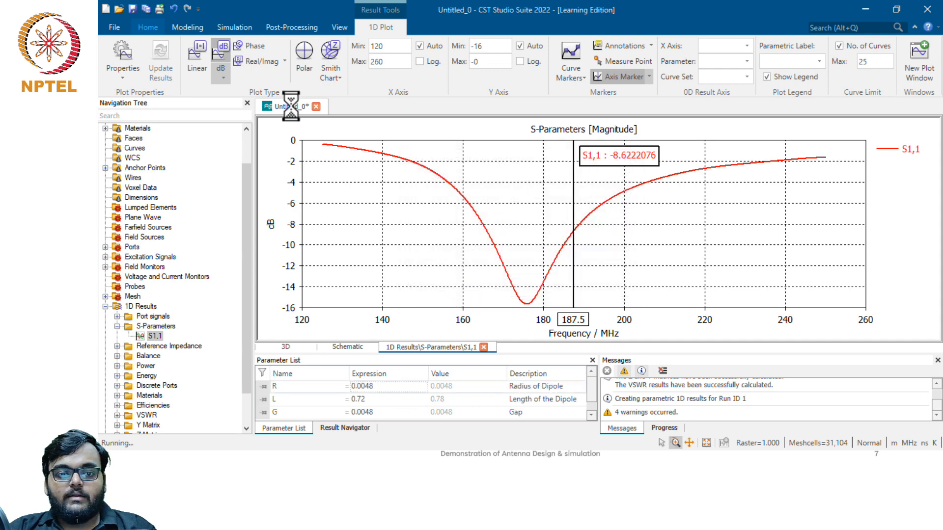
- Select the dipole in component1 and rerun the simulation with the updated dipole length
{"action": "left_click", "coordinate": [180, 29]}
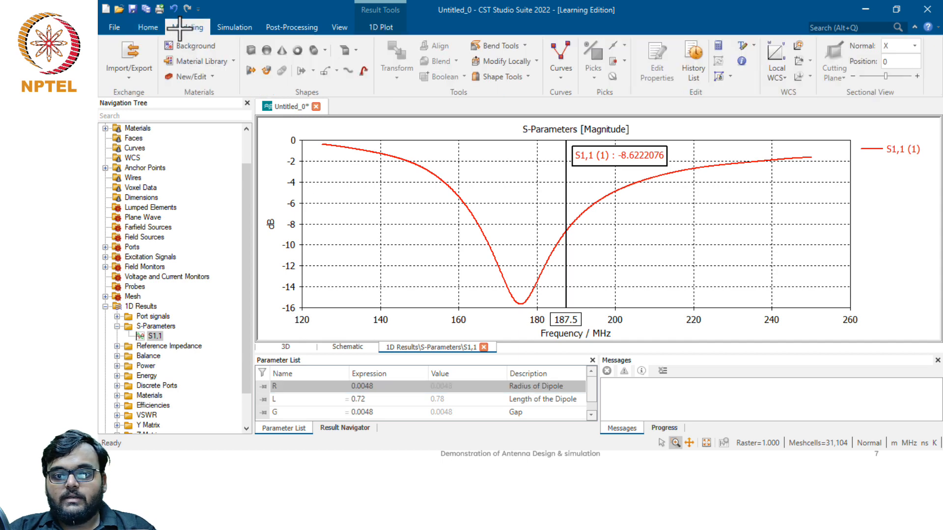
{"action": "double_click", "coordinate": [146, 27]}
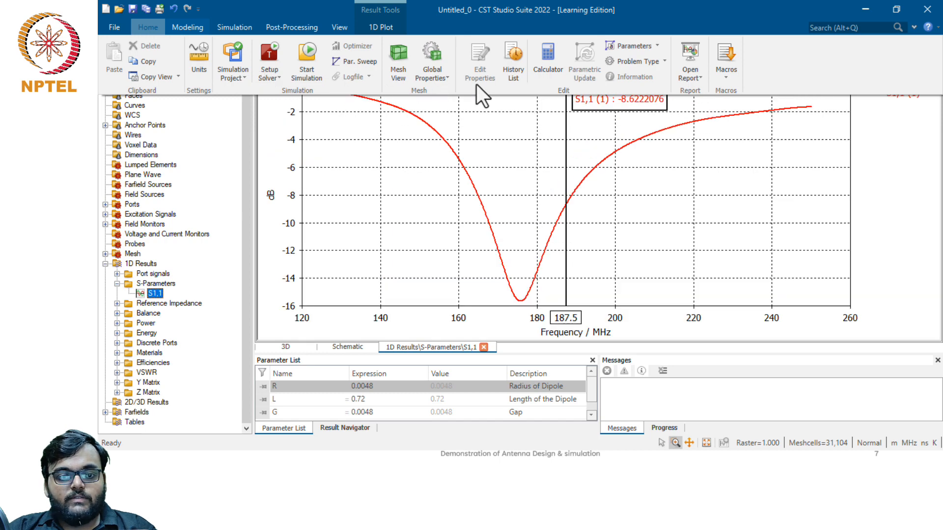
{"action": "left_click", "coordinate": [369, 398]}
{"action": "scroll", "coordinate": [221, 190], "scroll_direction": "up", "scroll_amount": 1}
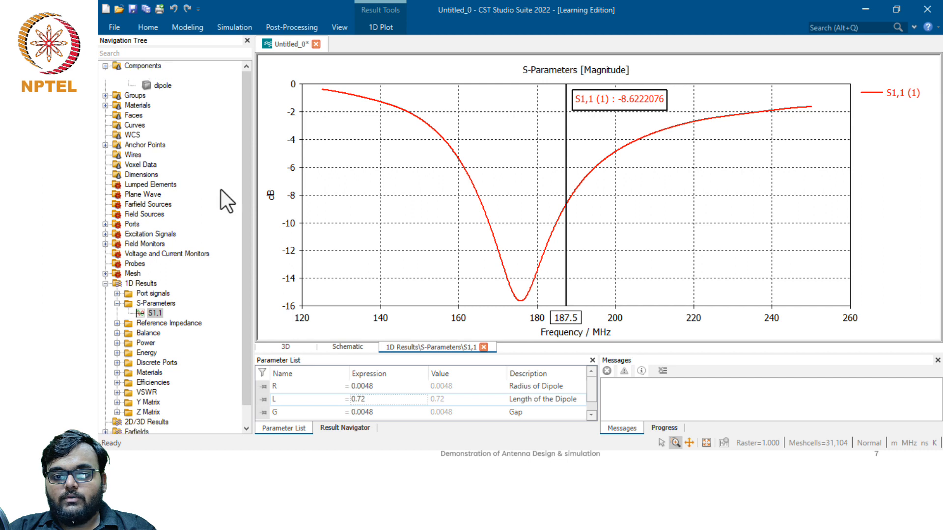
{"action": "left_click", "coordinate": [162, 85]}
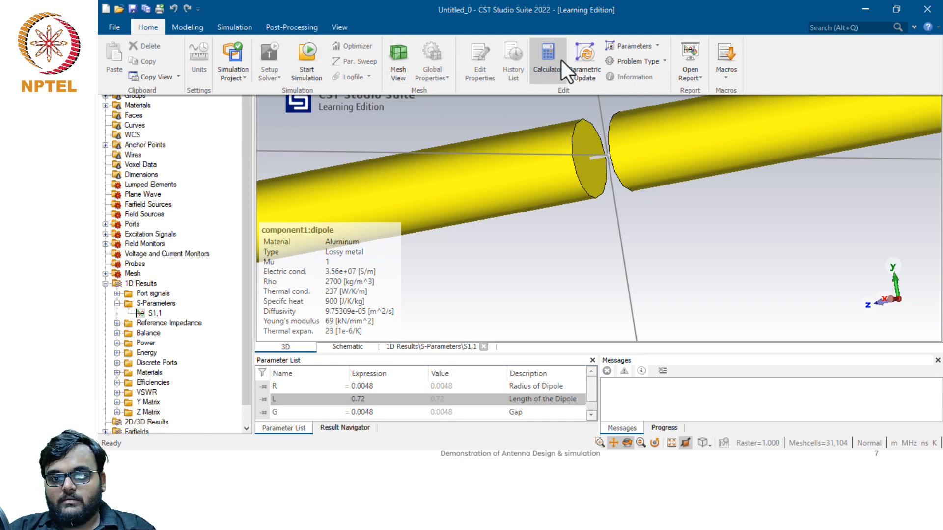
{"action": "left_click", "coordinate": [574, 62]}
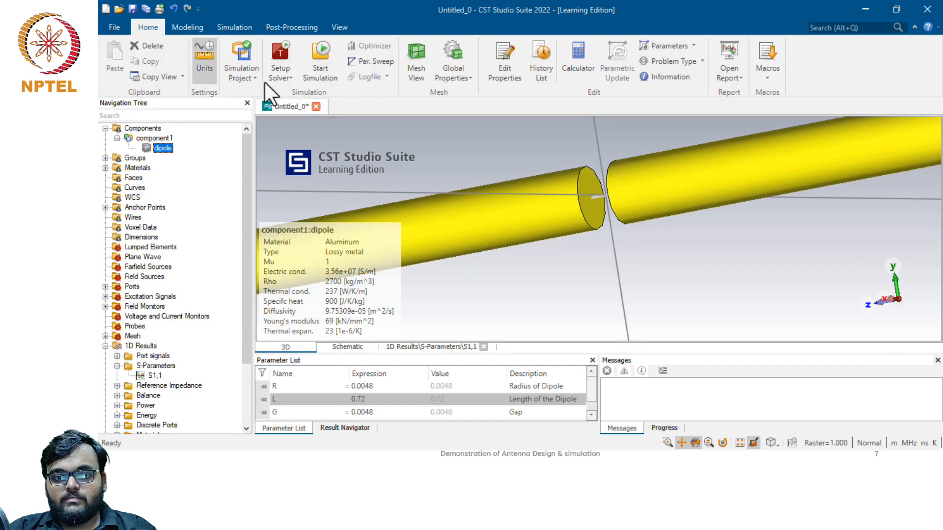
{"action": "left_click", "coordinate": [320, 55]}
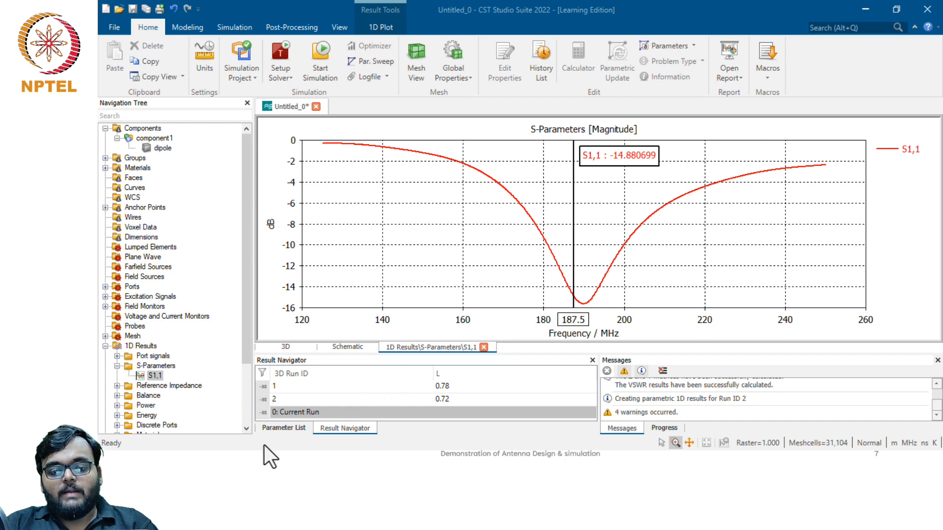
- Overlay the S1,1 curves of runs 1 and 2 (L=0.78 and L=0.72) to compare them at the marker
{"action": "left_click", "coordinate": [290, 428]}
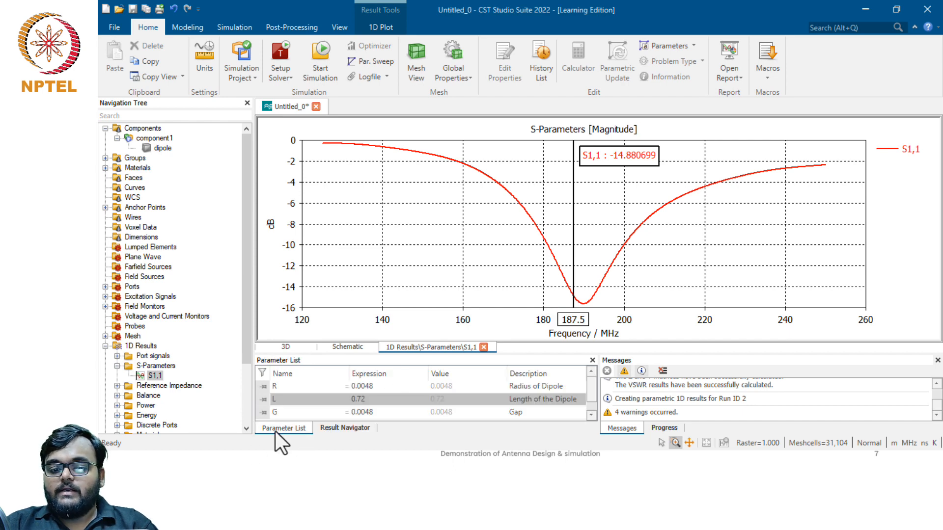
{"action": "left_click", "coordinate": [352, 428]}
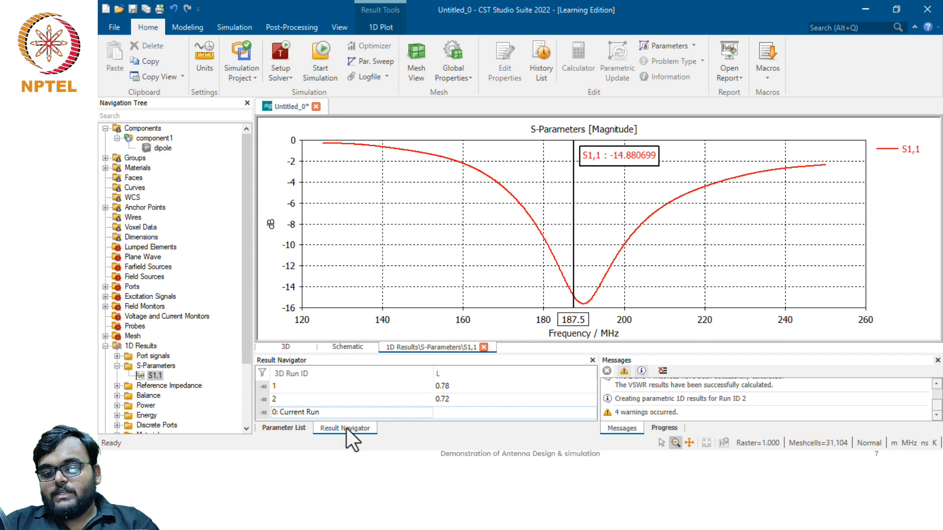
{"action": "left_click", "coordinate": [284, 428]}
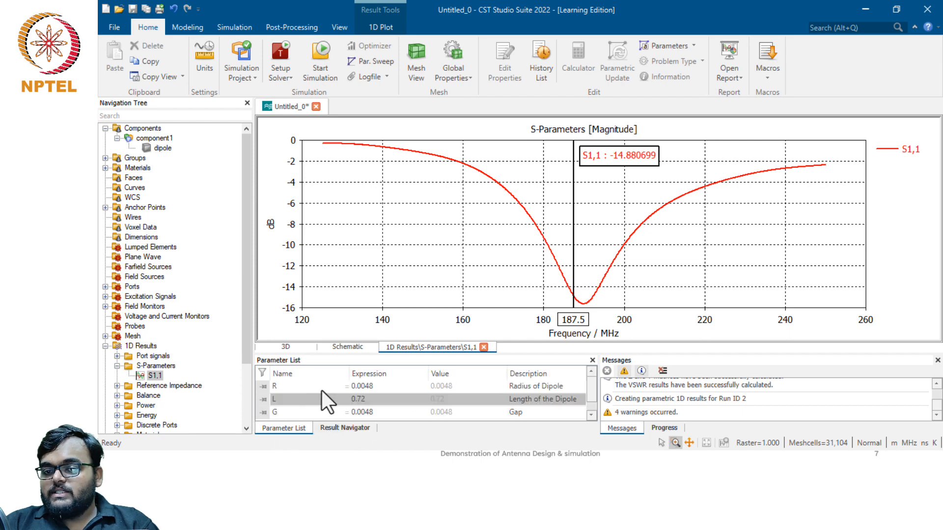
{"action": "left_click", "coordinate": [339, 429]}
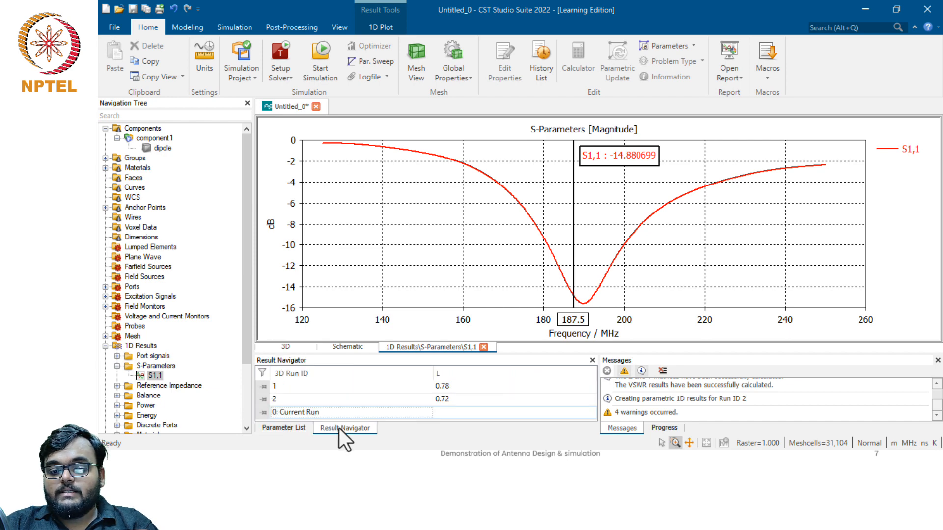
{"action": "left_click", "coordinate": [353, 388]}
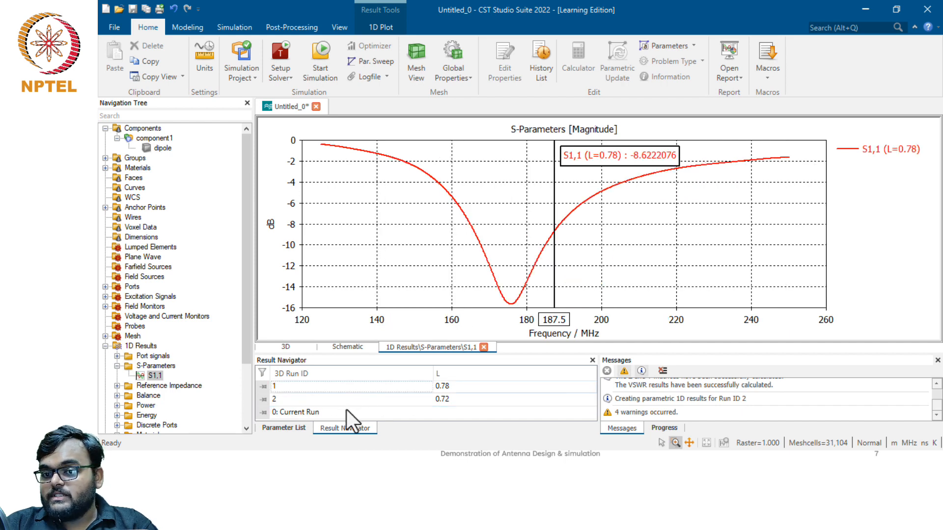
{"action": "left_click", "coordinate": [360, 399], "text": "ctrl"}
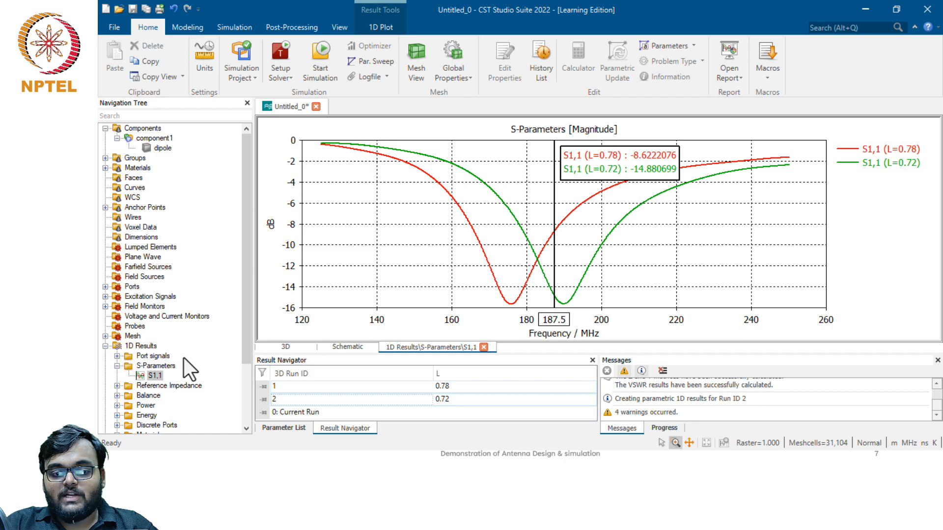
- Display the 3D farfield pattern at 187.5 MHz and fit it to the view
{"action": "scroll", "coordinate": [184, 358], "scroll_direction": "down", "scroll_amount": 3}
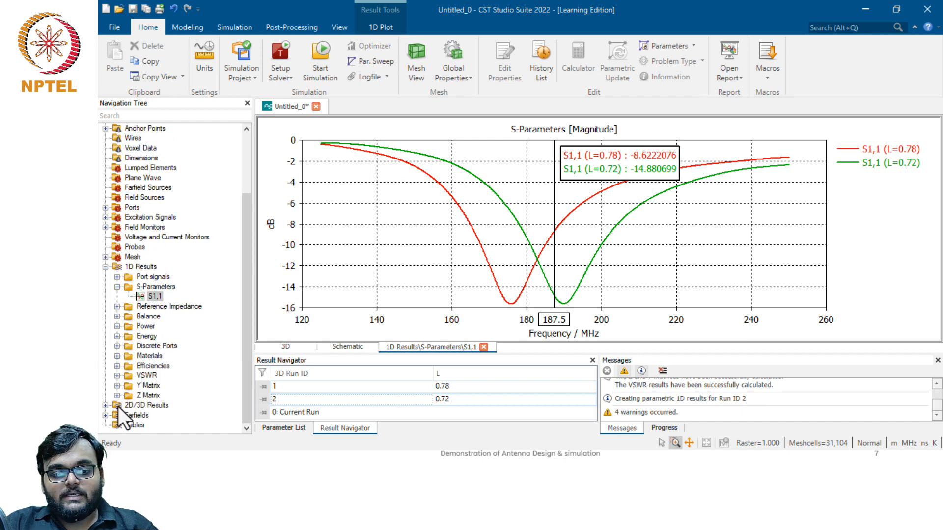
{"action": "left_click", "coordinate": [104, 415]}
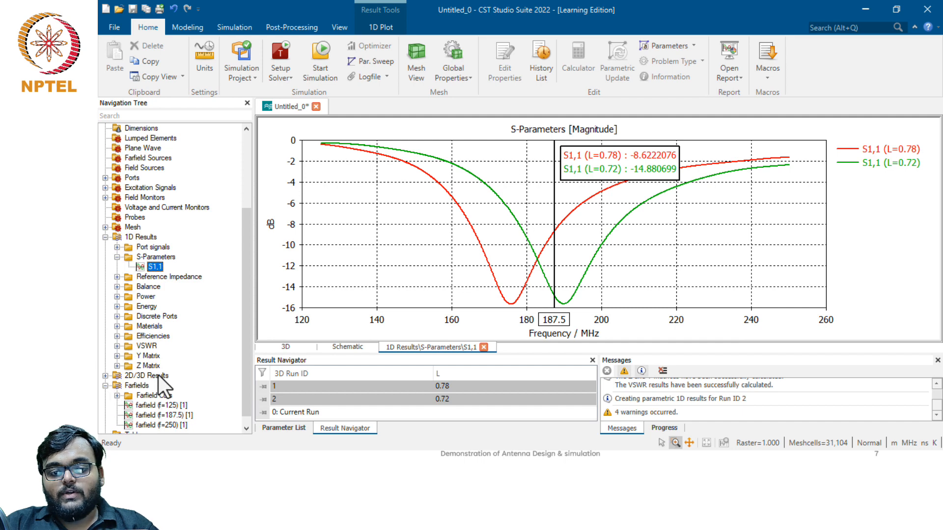
{"action": "scroll", "coordinate": [158, 374], "scroll_direction": "down", "scroll_amount": 1}
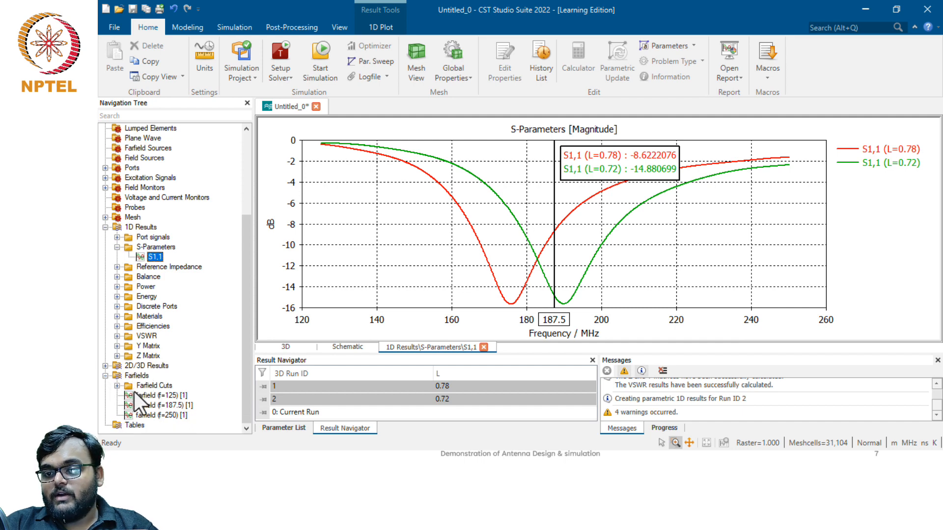
{"action": "left_click", "coordinate": [155, 405]}
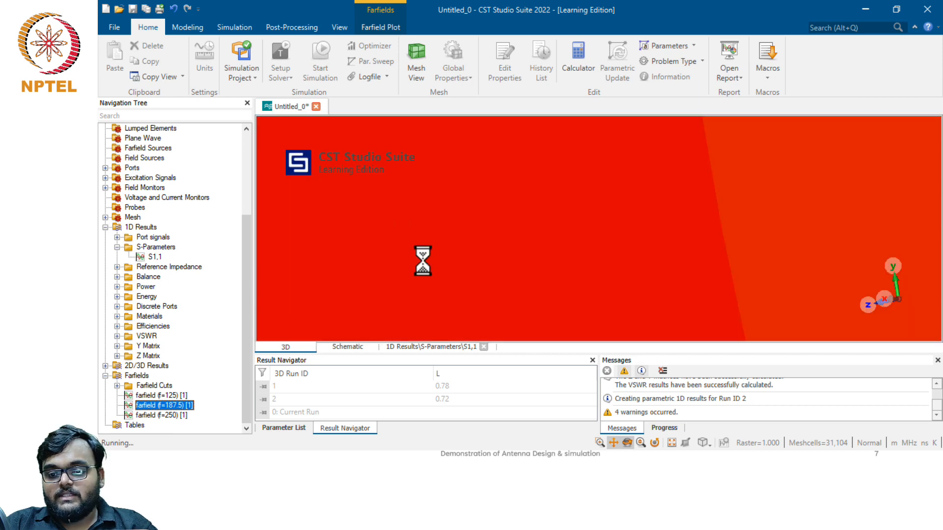
{"action": "left_click", "coordinate": [671, 443]}
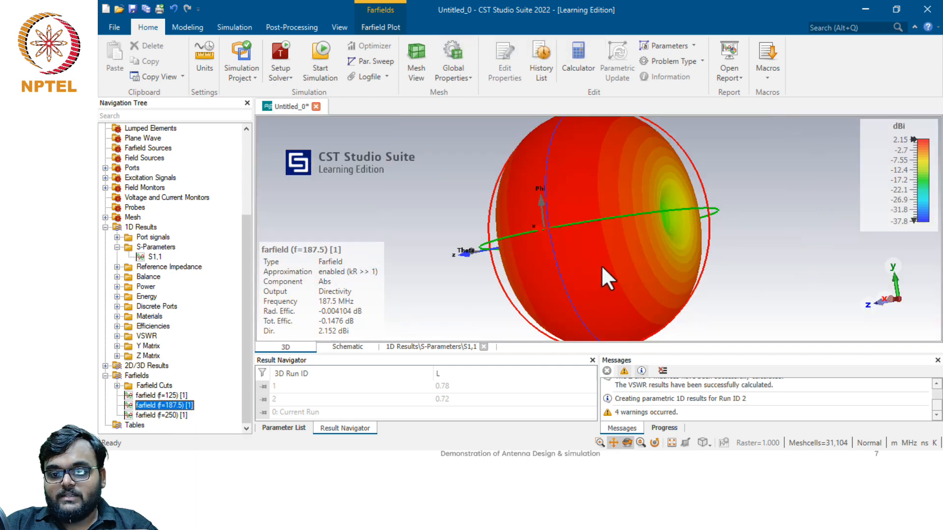
- Show the structure in the 187.5 MHz farfield plot and examine the pattern from the side and along the dipole axis
{"action": "left_click_drag", "start_coordinate": [601, 264], "coordinate": [666, 250]}
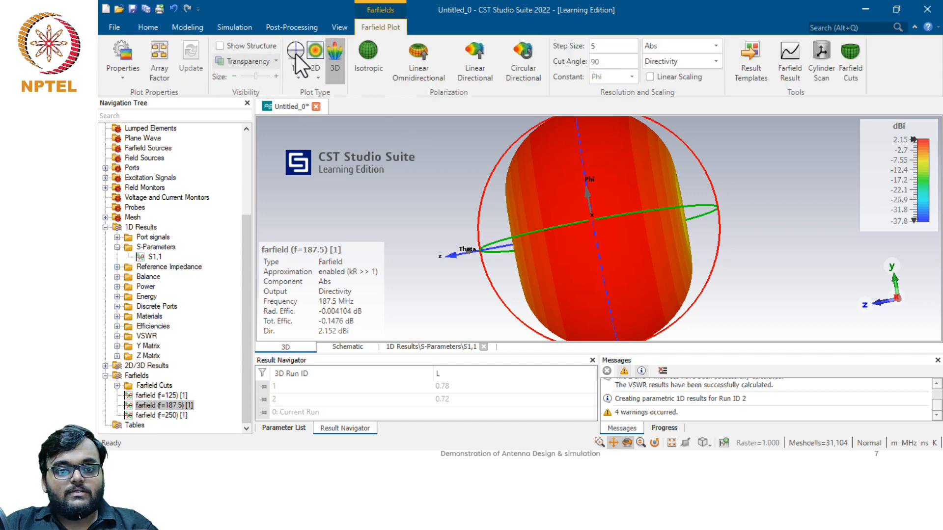
{"action": "left_click", "coordinate": [219, 47]}
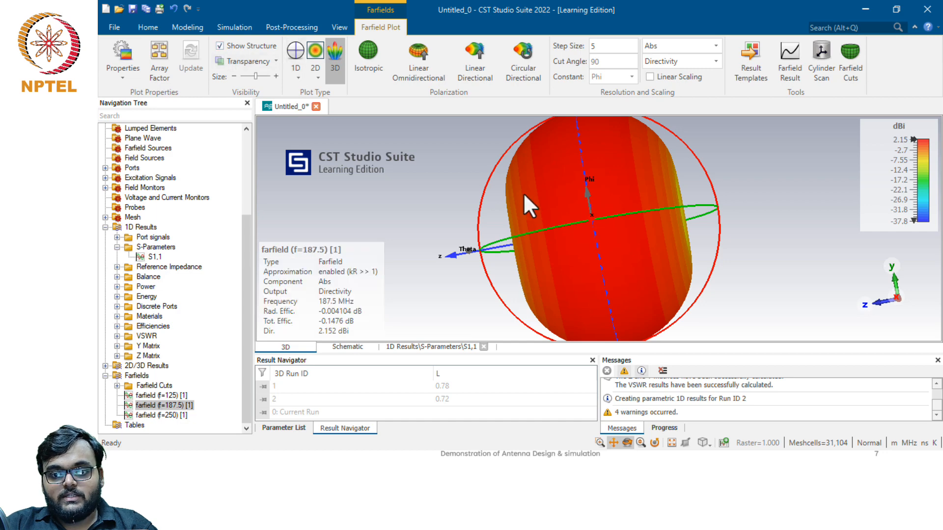
{"action": "left_click_drag", "start_coordinate": [530, 247], "coordinate": [570, 235]}
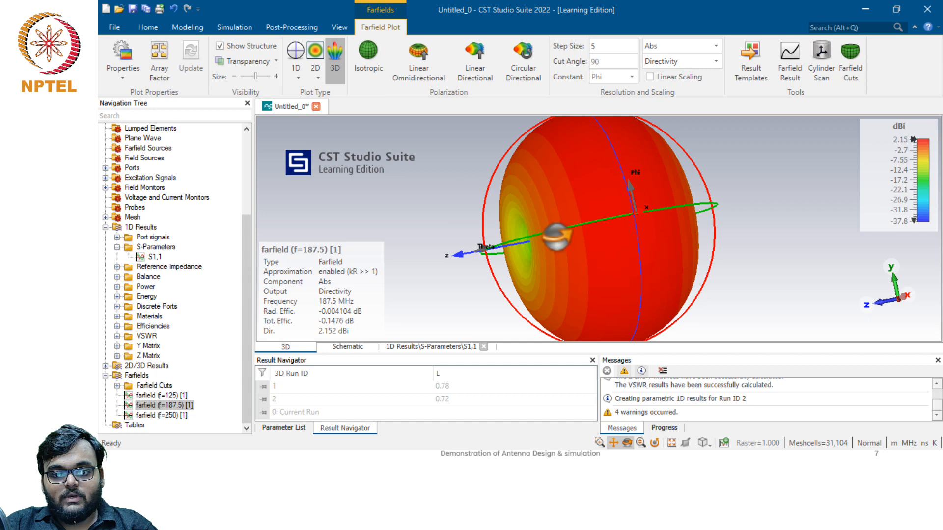
{"action": "left_click_drag", "start_coordinate": [603, 226], "coordinate": [769, 184]}
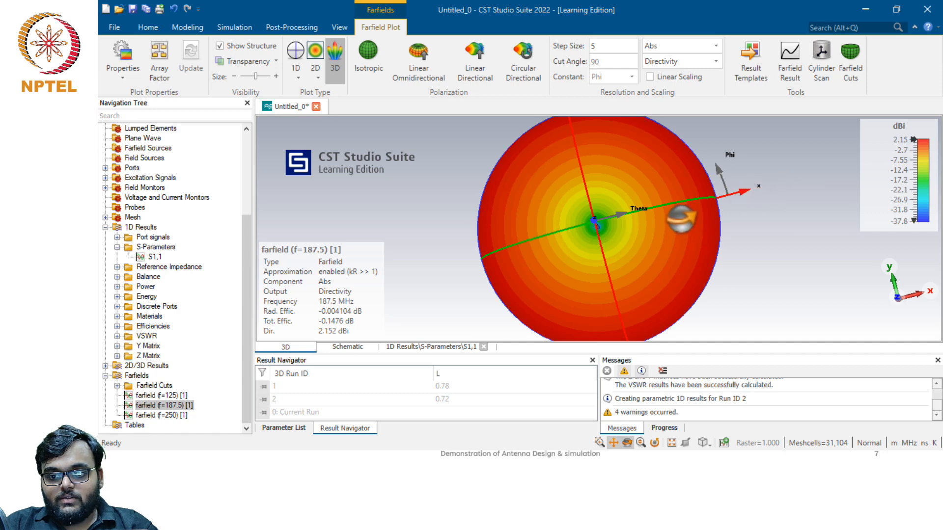
- Rotate the 3D farfield pattern at 187.5 MHz from the dipole-axis view to a side view and examine its shape
{"action": "left_click_drag", "start_coordinate": [684, 224], "coordinate": [672, 212]}
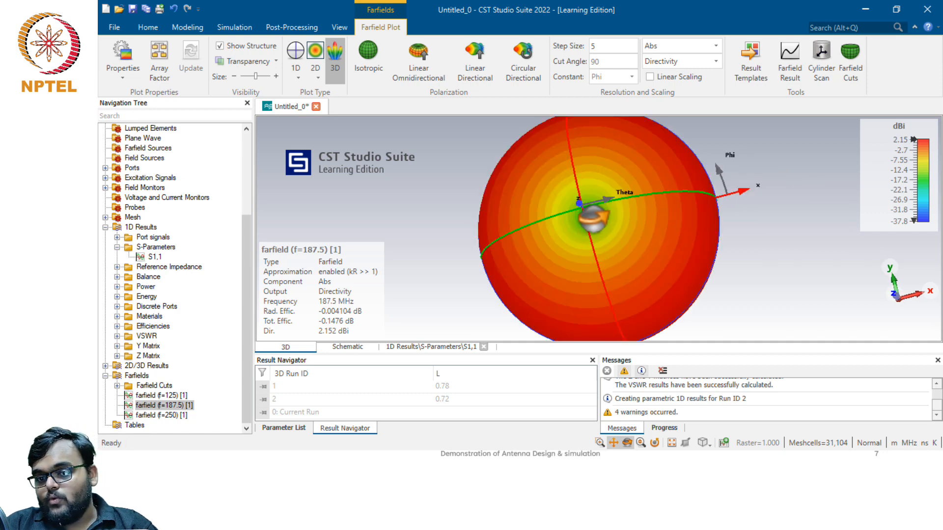
{"action": "left_click_drag", "start_coordinate": [641, 225], "coordinate": [509, 237]}
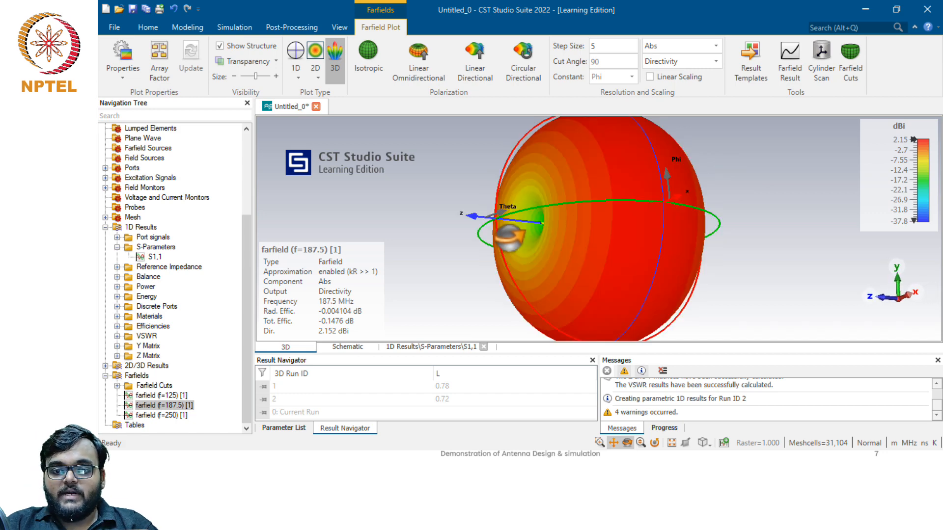
{"action": "left_click_drag", "start_coordinate": [629, 230], "coordinate": [518, 242]}
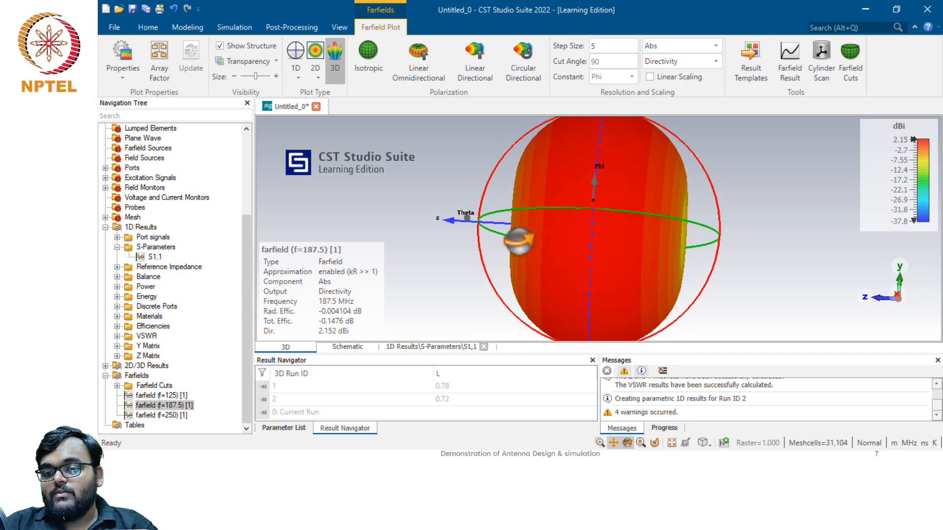
- Display the 187.5 MHz farfield as a 2D plot in the orthographic (uv) projection, followed by the equirectangular projection
{"action": "left_click", "coordinate": [316, 61]}
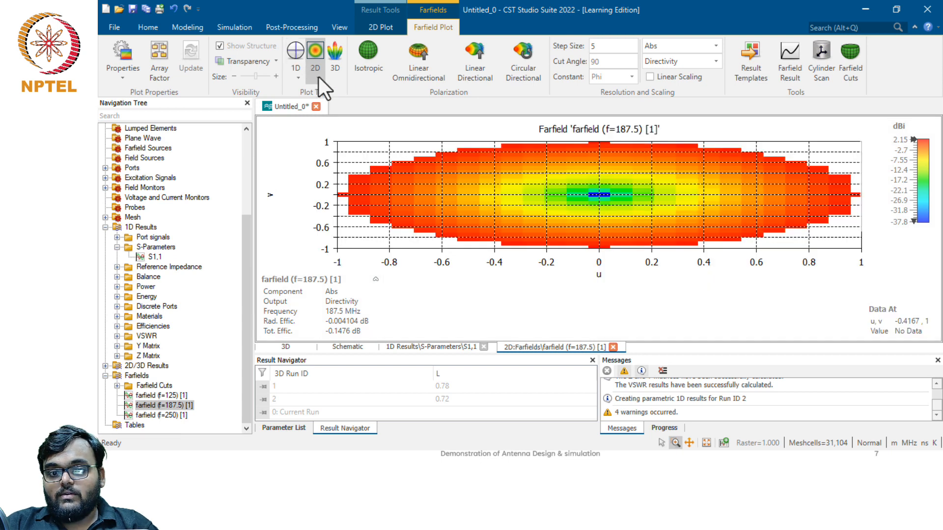
{"action": "left_click", "coordinate": [317, 76]}
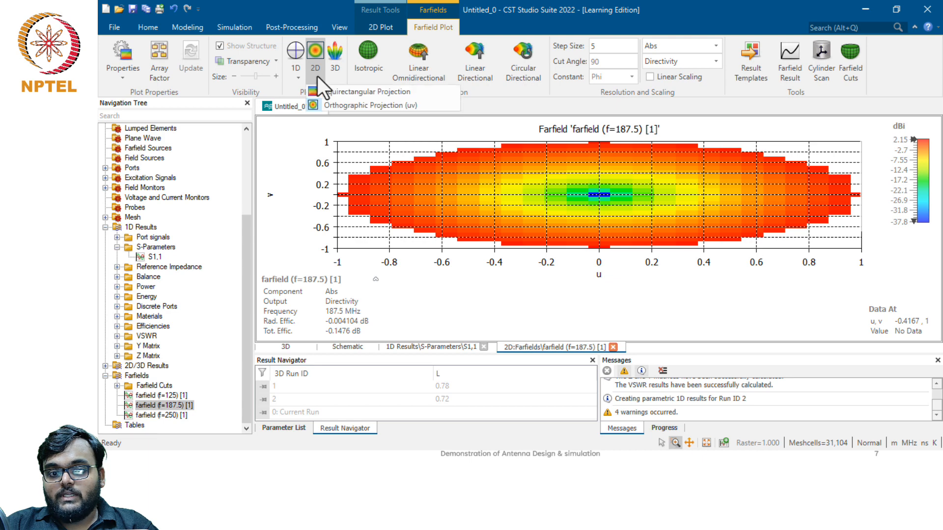
{"action": "left_click", "coordinate": [343, 93]}
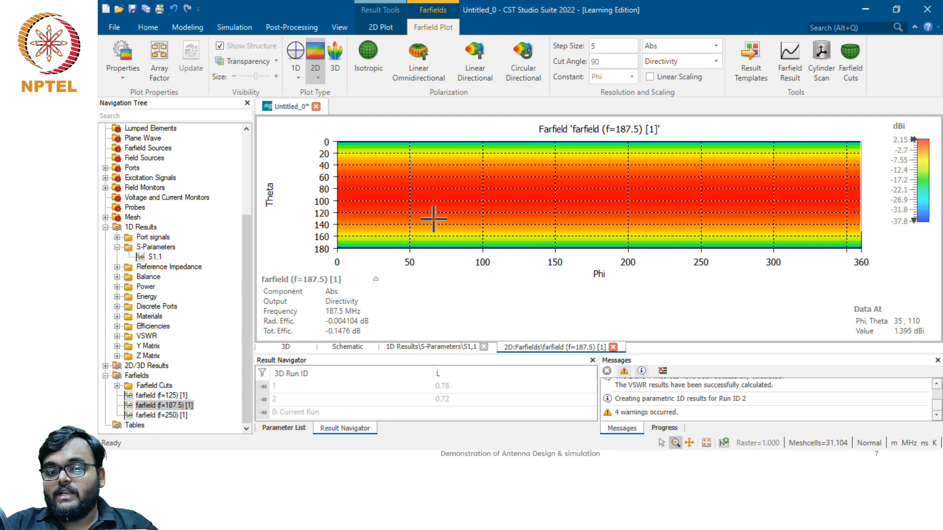
- Show the 187.5 MHz farfield as a 1D polar plot and set its radial axis range from -20 to 5
{"action": "left_click", "coordinate": [290, 54]}
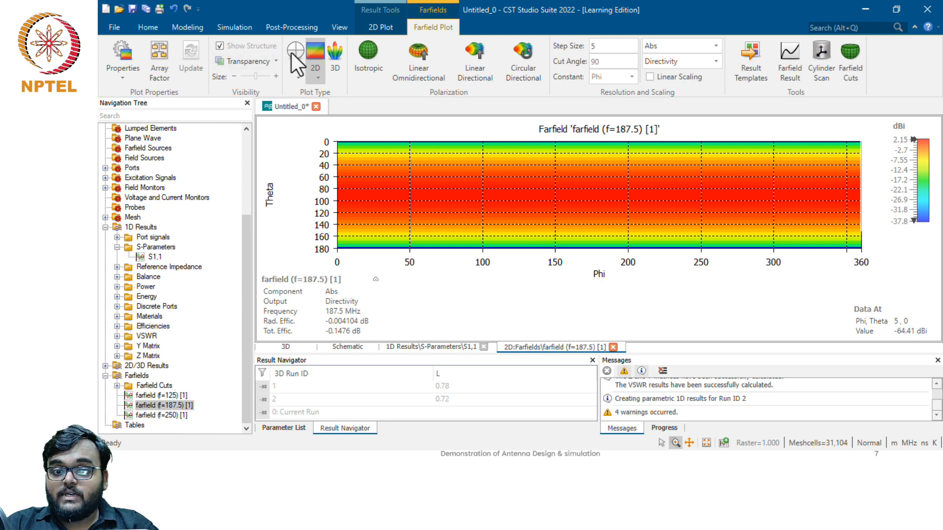
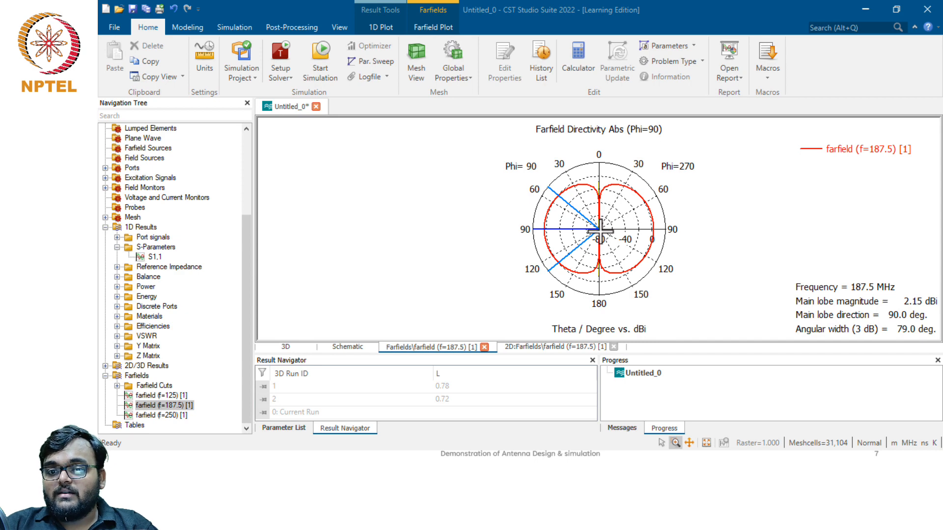
{"action": "right_click", "coordinate": [483, 241]}
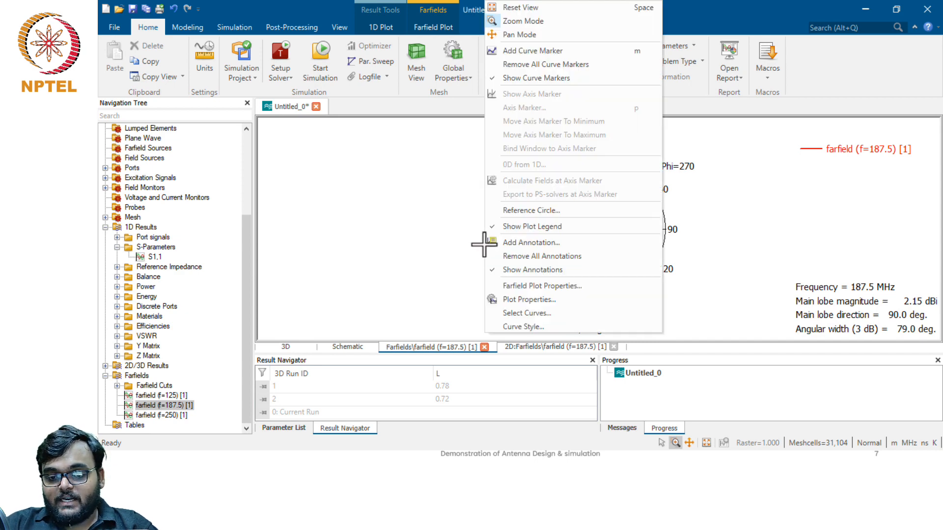
{"action": "left_click", "coordinate": [517, 302]}
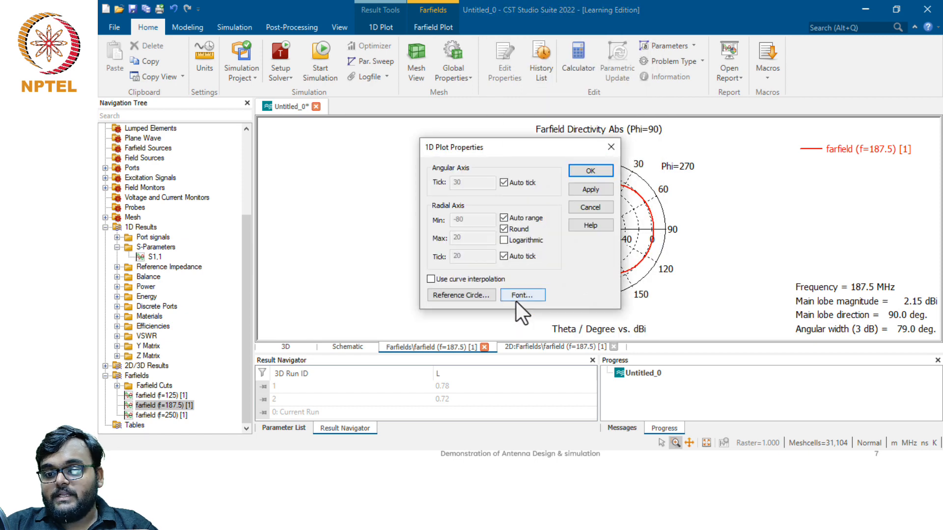
{"action": "left_click", "coordinate": [504, 218]}
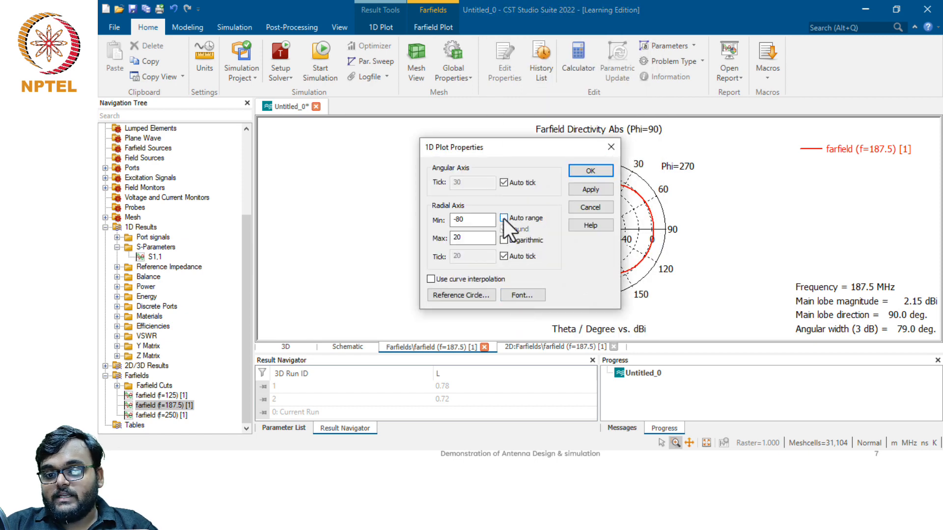
{"action": "left_click", "coordinate": [457, 239]}
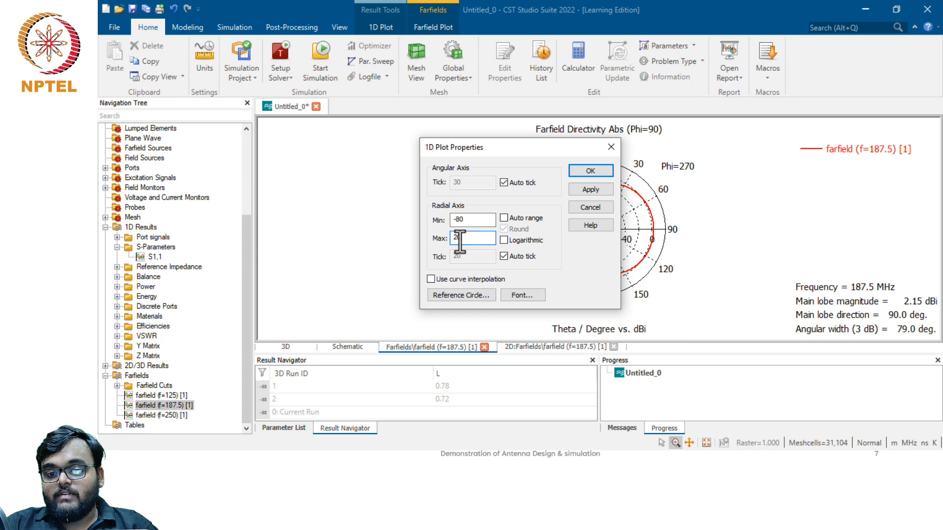
{"action": "key", "text": "BackSpace"}
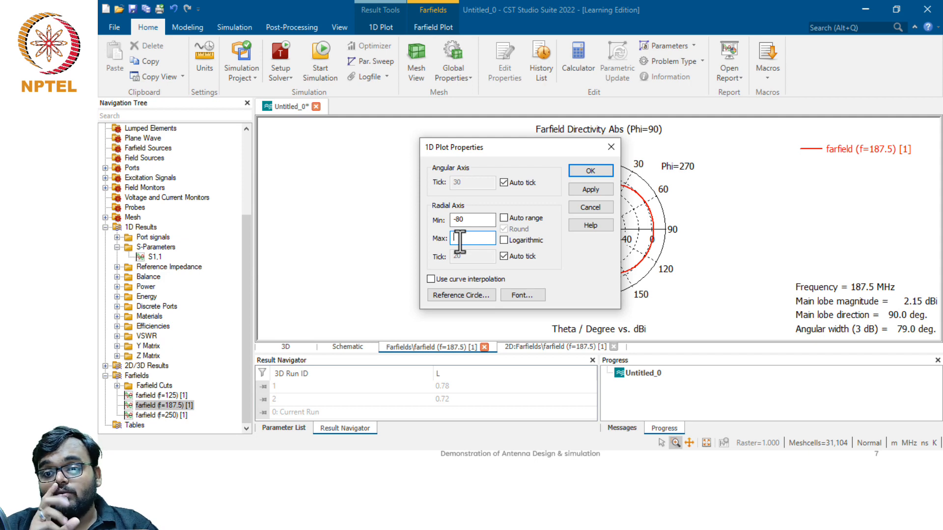
{"action": "type", "text": "5"}
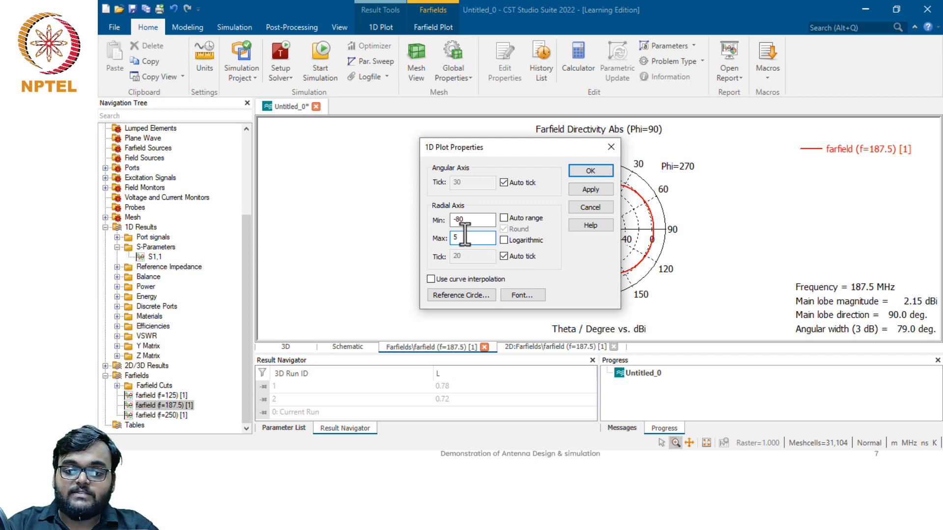
{"action": "left_click", "coordinate": [460, 217]}
{"action": "key", "text": "BackSpace"}
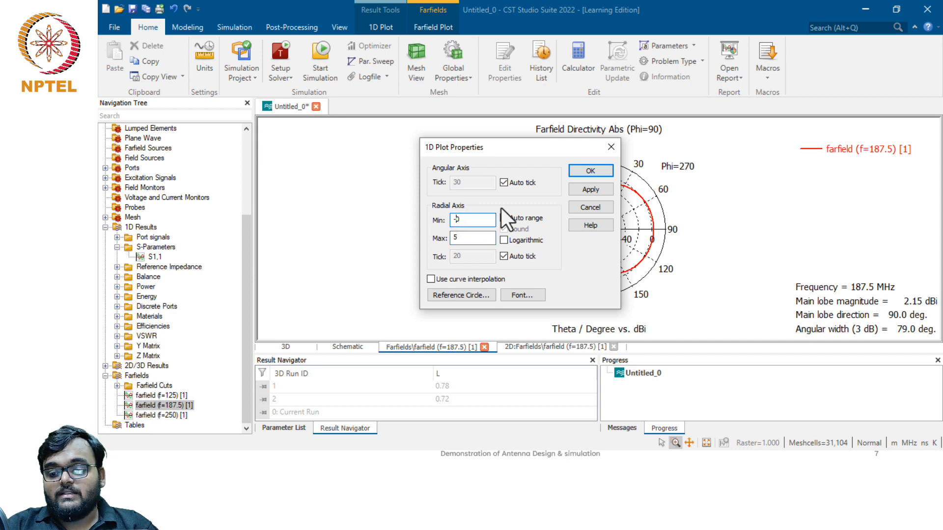
{"action": "type", "text": "20"}
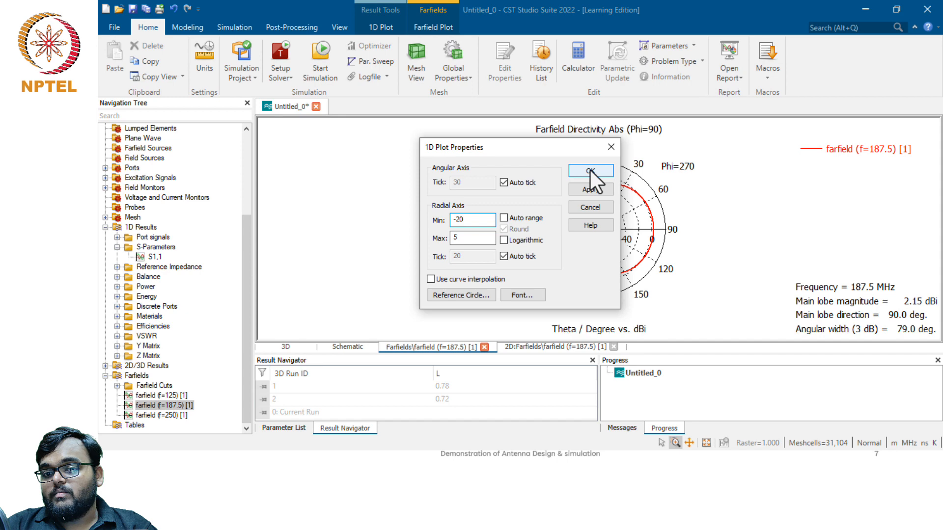
{"action": "left_click", "coordinate": [591, 171]}
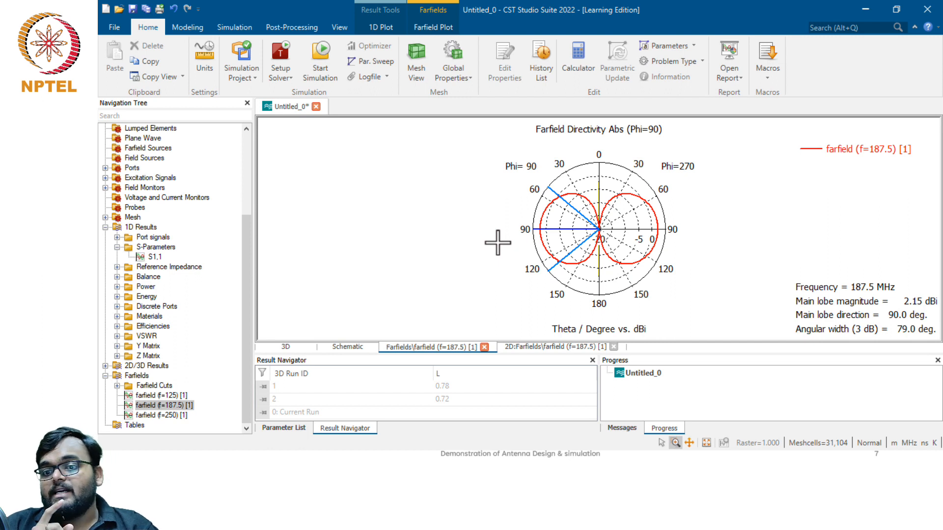
- Review the S1,1 curves and the parameter list, and create a new parameter sweep sequence for the Time Domain Solver
{"action": "left_click", "coordinate": [155, 256]}
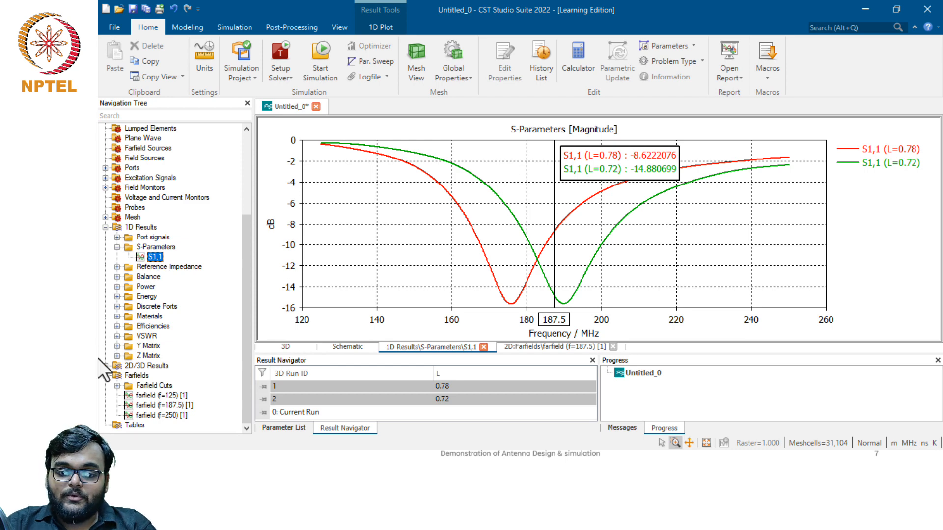
{"action": "left_click", "coordinate": [268, 427]}
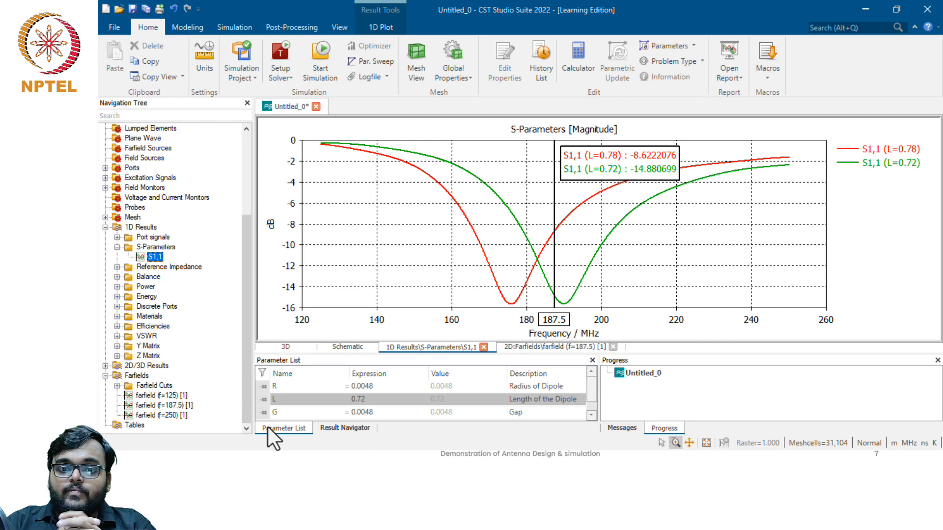
{"action": "left_click", "coordinate": [366, 62]}
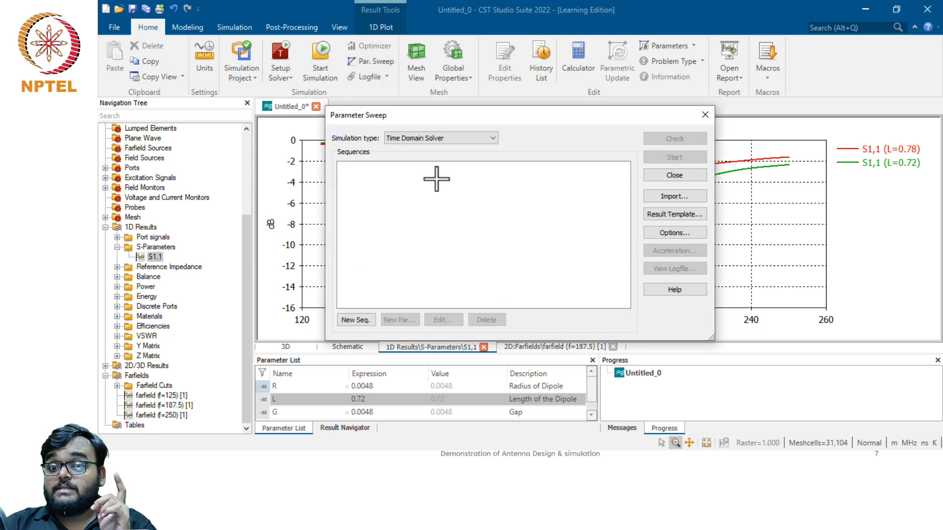
{"action": "left_click", "coordinate": [361, 321]}
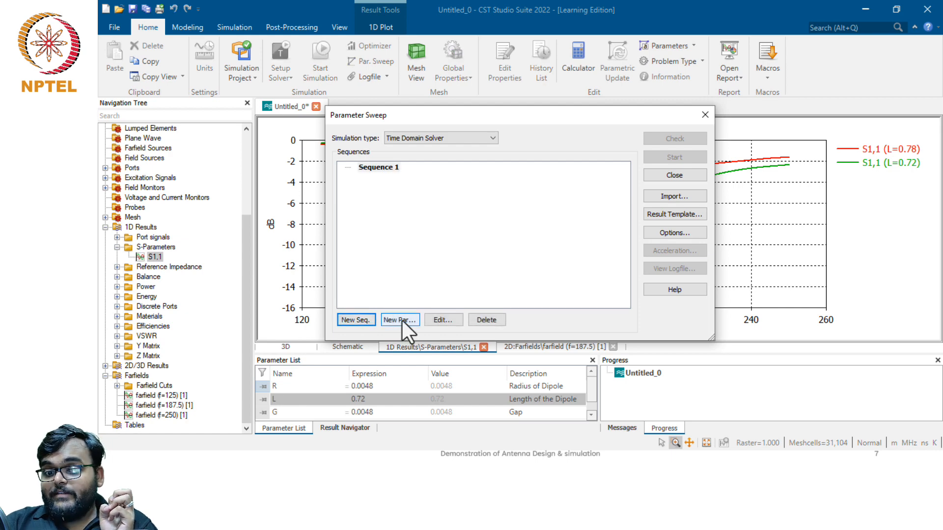
- Add a linear sweep of the dipole radius R from 0.0048 to 0.01 with 2 samples to Sequence 1
{"action": "left_click", "coordinate": [401, 320]}
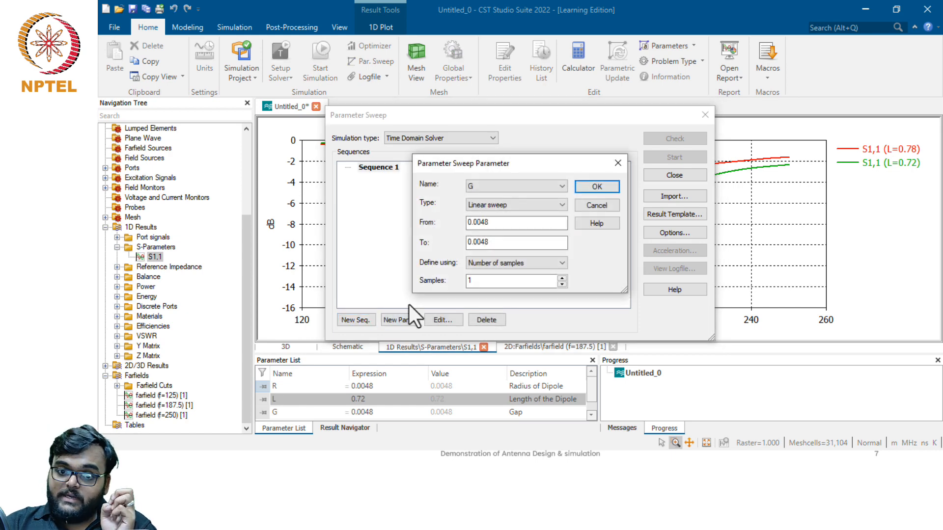
{"action": "left_click", "coordinate": [543, 187]}
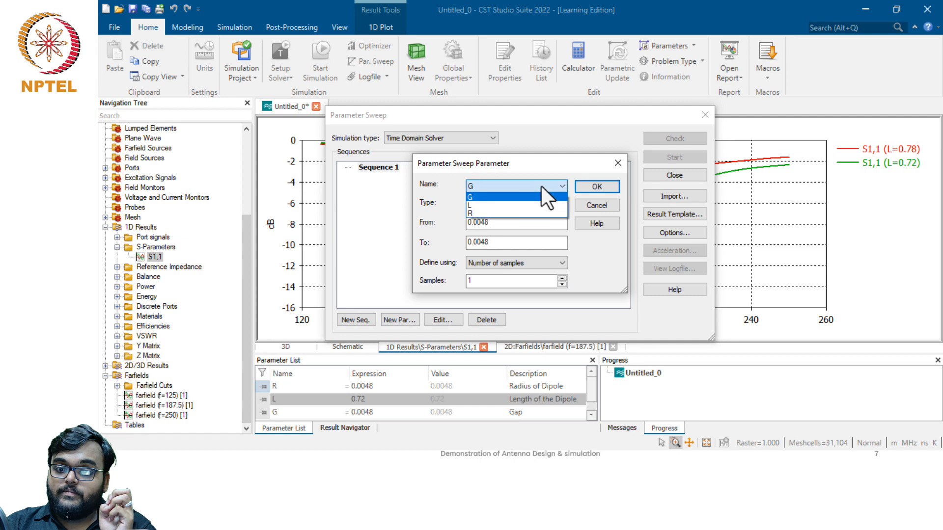
{"action": "left_click", "coordinate": [496, 214]}
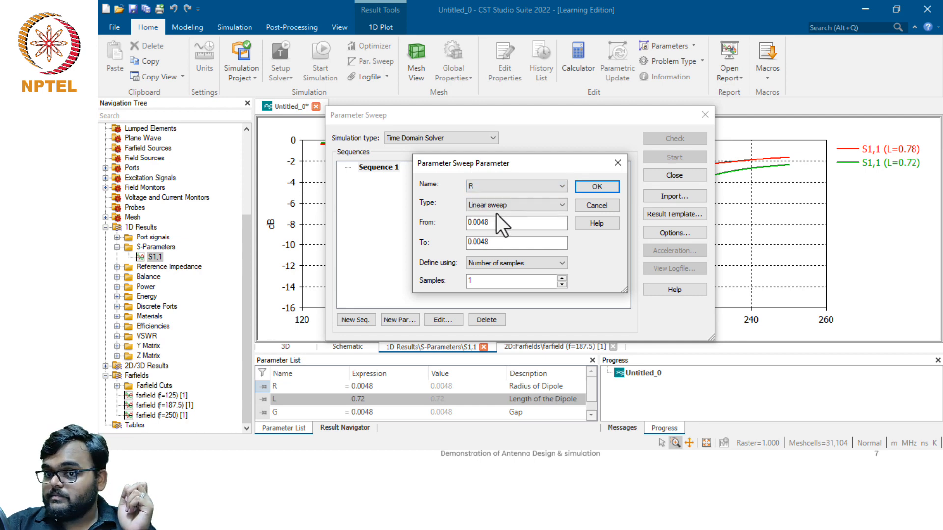
{"action": "left_click", "coordinate": [493, 241]}
{"action": "key", "text": "BackSpace"}
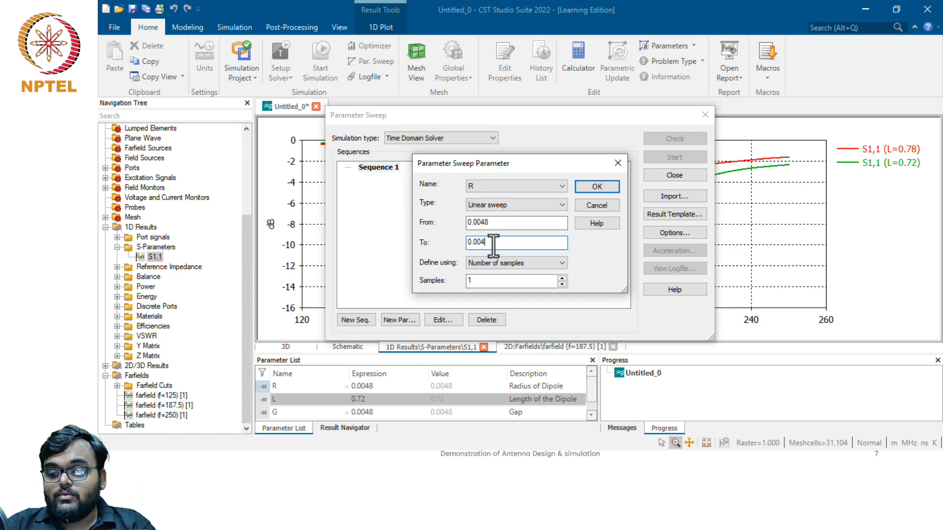
{"action": "key", "text": "BackSpace"}
{"action": "key", "text": "BackSpace"}
{"action": "type", "text": "1"}
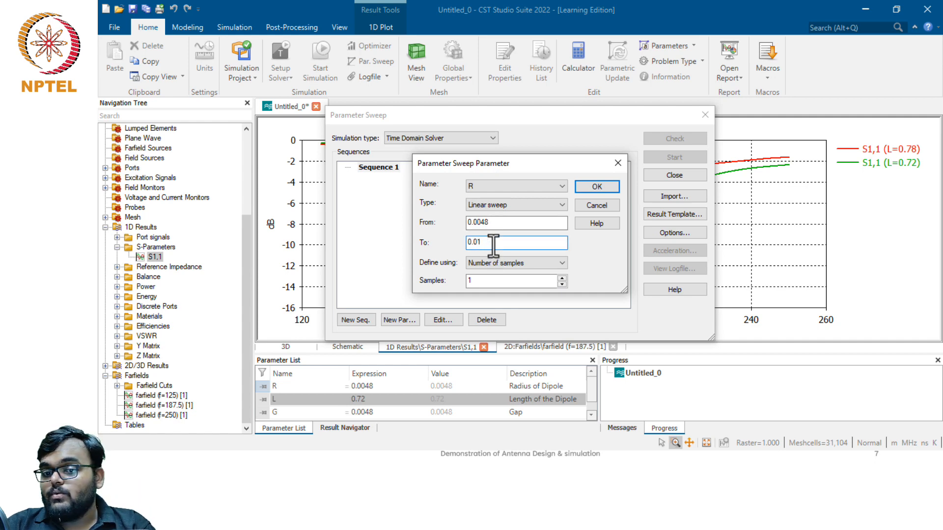
{"action": "double_click", "coordinate": [472, 280]}
{"action": "type", "text": "2"}
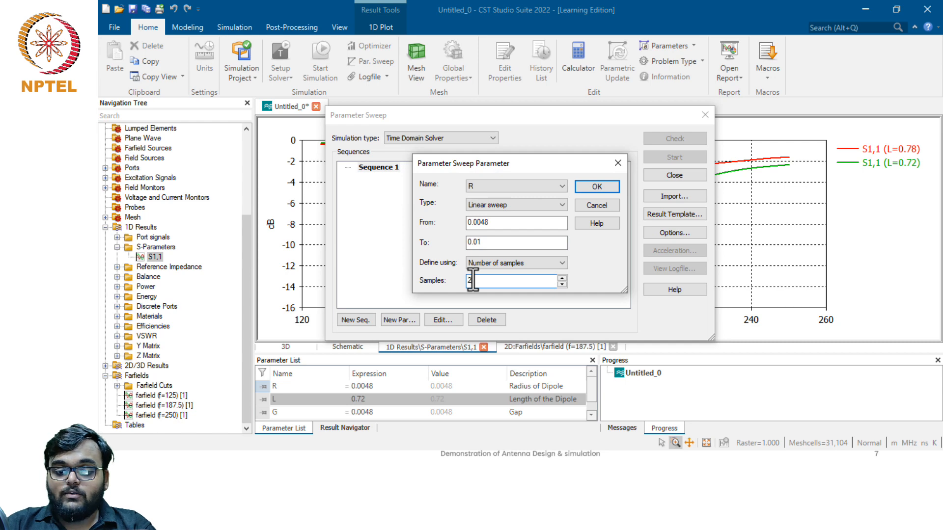
{"action": "left_click", "coordinate": [591, 185]}
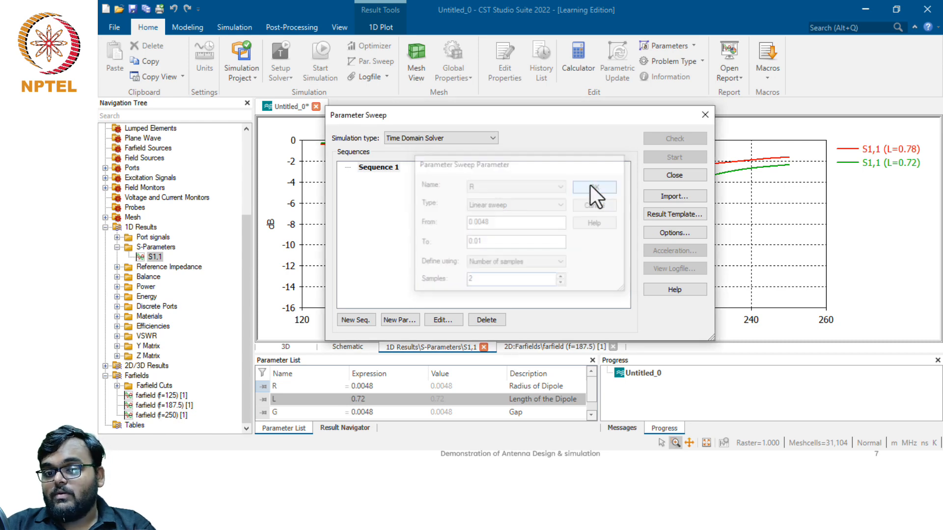
- Add a linear sweep of the gap G from 0.0048 to 0.01 with 3 samples to Sequence 1
{"action": "left_click", "coordinate": [401, 320]}
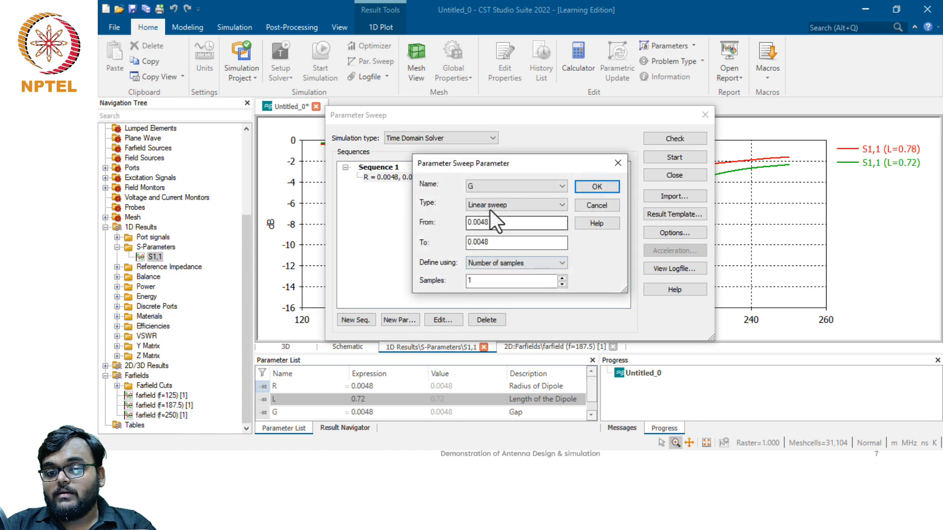
{"action": "double_click", "coordinate": [497, 242]}
{"action": "type", "text": "0.004"}
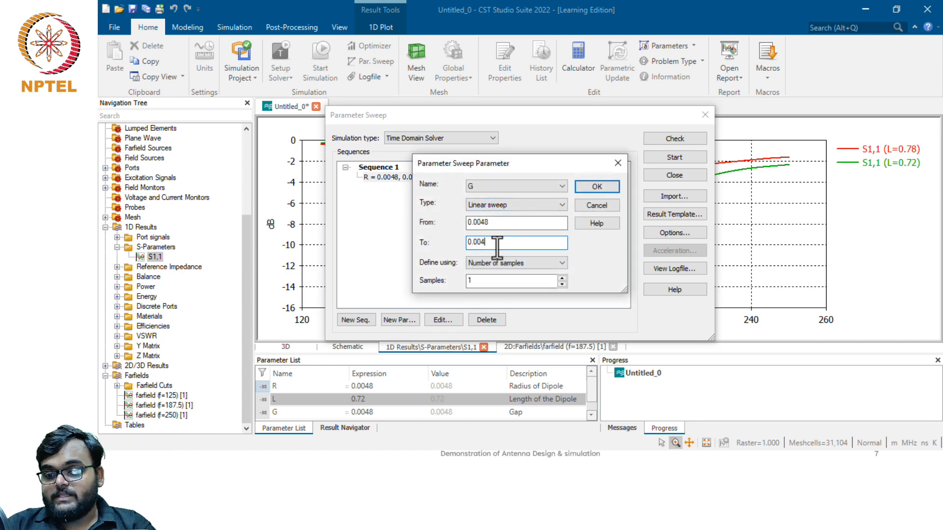
{"action": "key", "text": "BackSpace"}
{"action": "key", "text": "BackSpace"}
{"action": "type", "text": "1"}
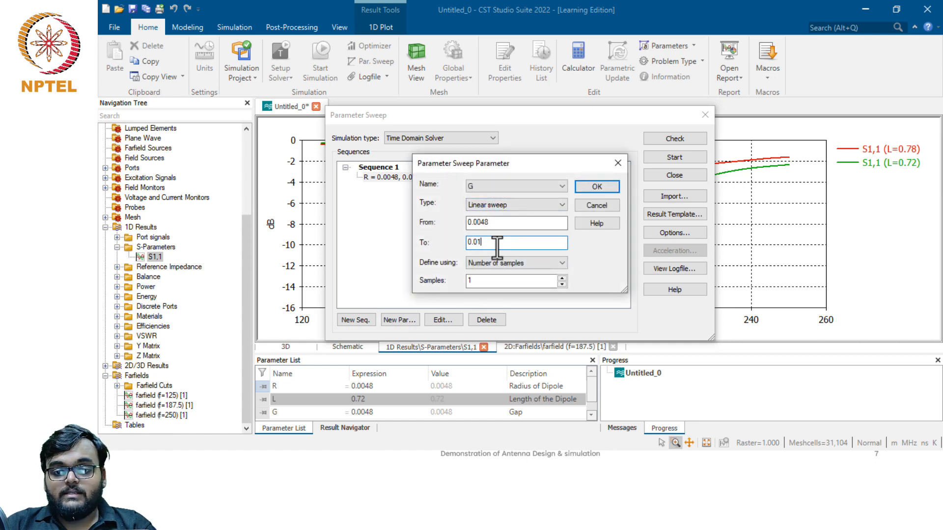
{"action": "double_click", "coordinate": [477, 281]}
{"action": "type", "text": "3"}
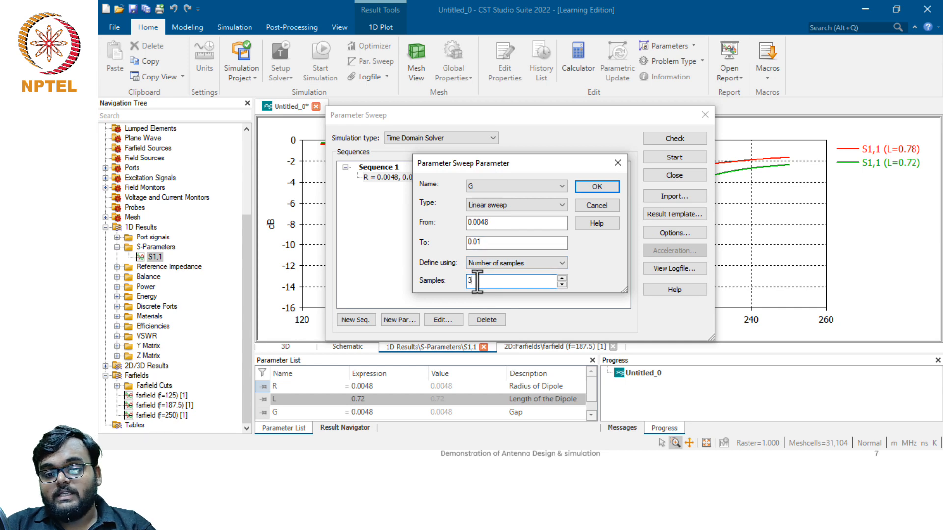
{"action": "left_click", "coordinate": [590, 186]}
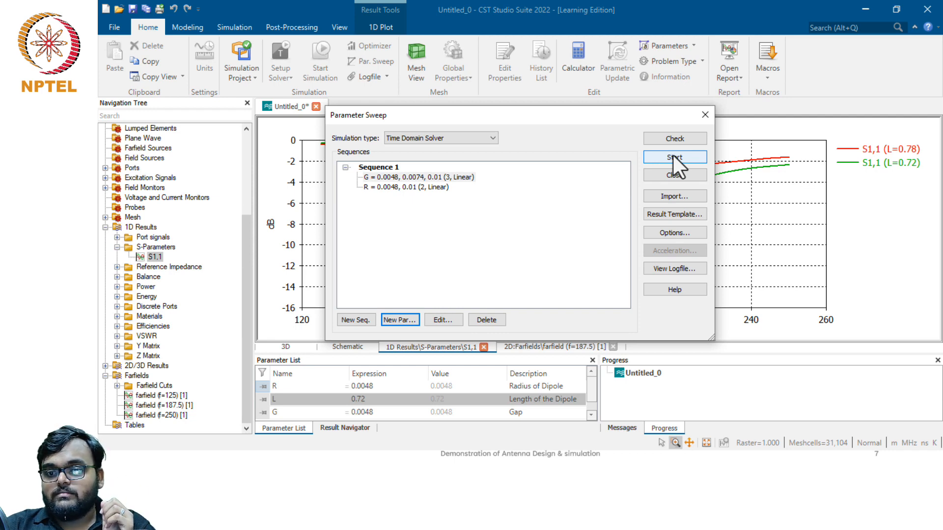
- Run the parameter sweep over R and G and open the S1,1 results of the sweep runs
{"action": "left_click", "coordinate": [673, 156]}
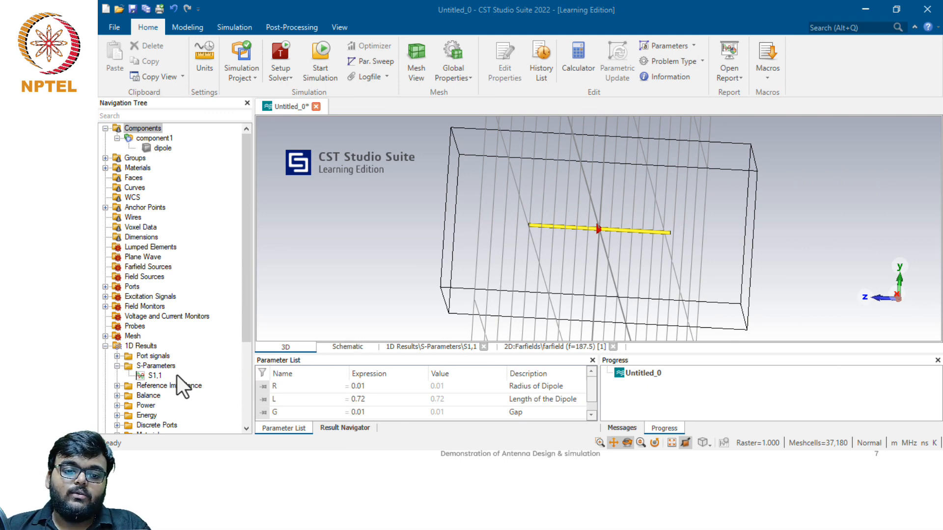
{"action": "left_click", "coordinate": [154, 376]}
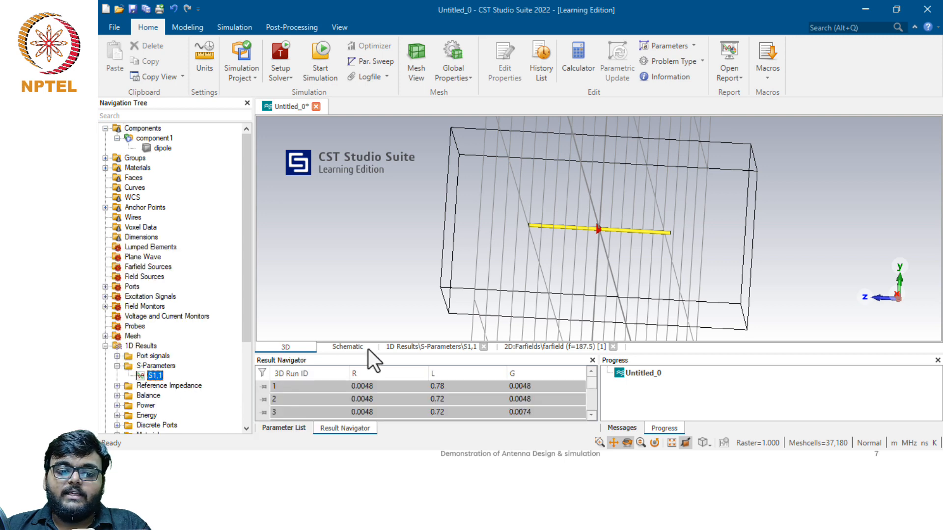
- Compare the S1,1 curves at 187.5 MHz with the R, L and G values of all sweep runs
{"action": "left_click", "coordinate": [410, 348]}
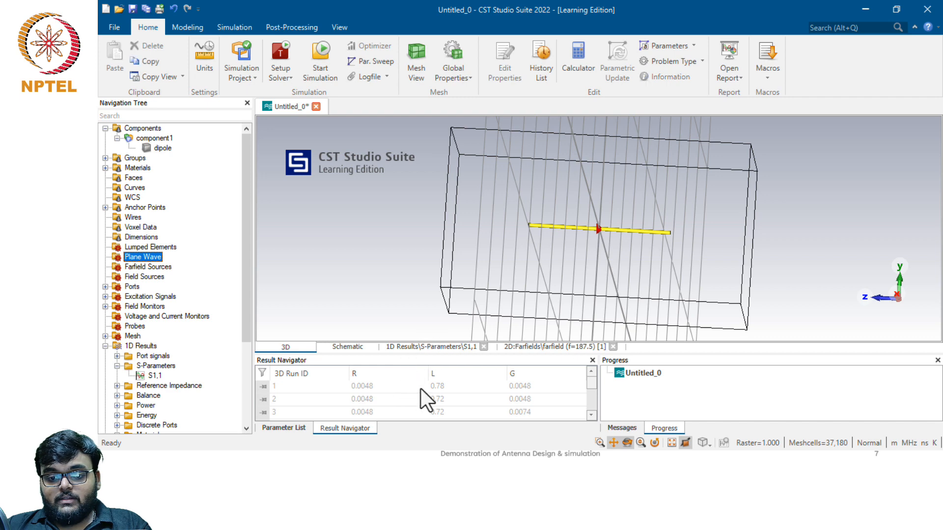
{"action": "left_click", "coordinate": [433, 348]}
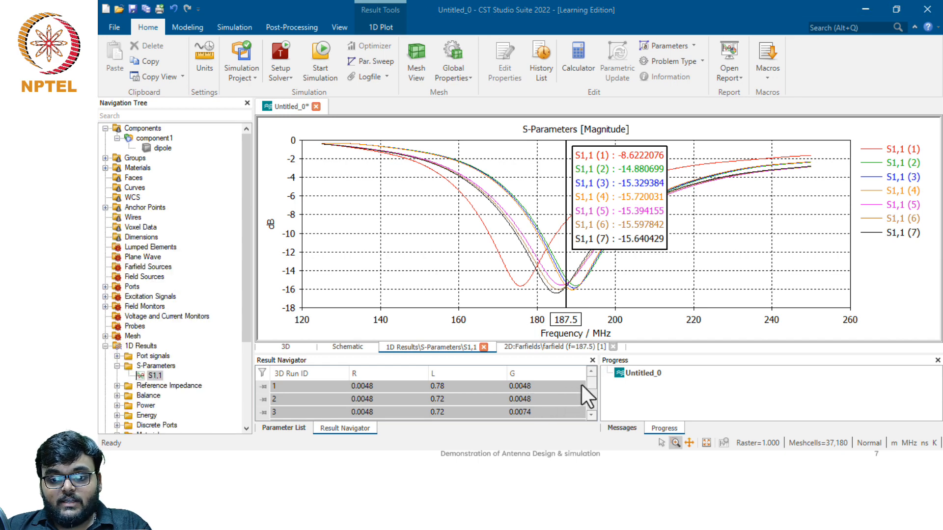
{"action": "left_click_drag", "start_coordinate": [592, 382], "coordinate": [591, 388]}
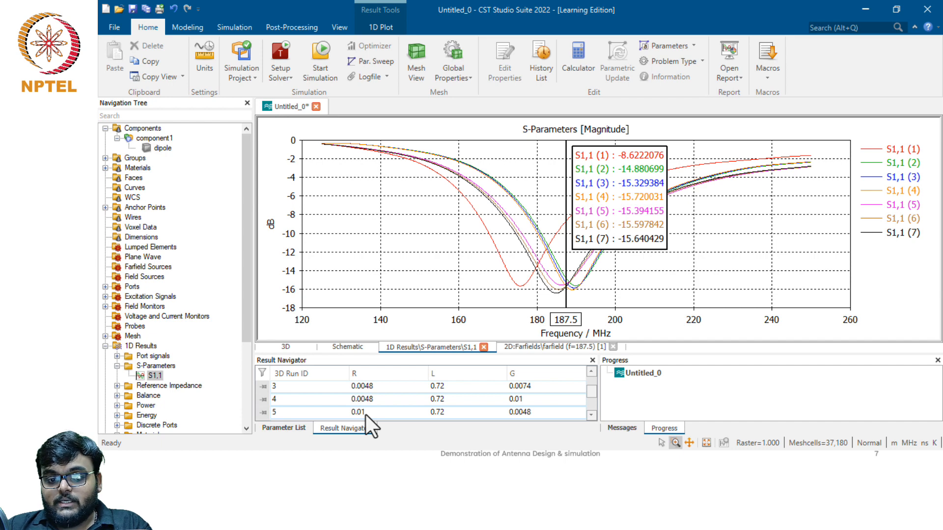
{"action": "left_click", "coordinate": [592, 415]}
{"action": "left_click", "coordinate": [592, 415]}
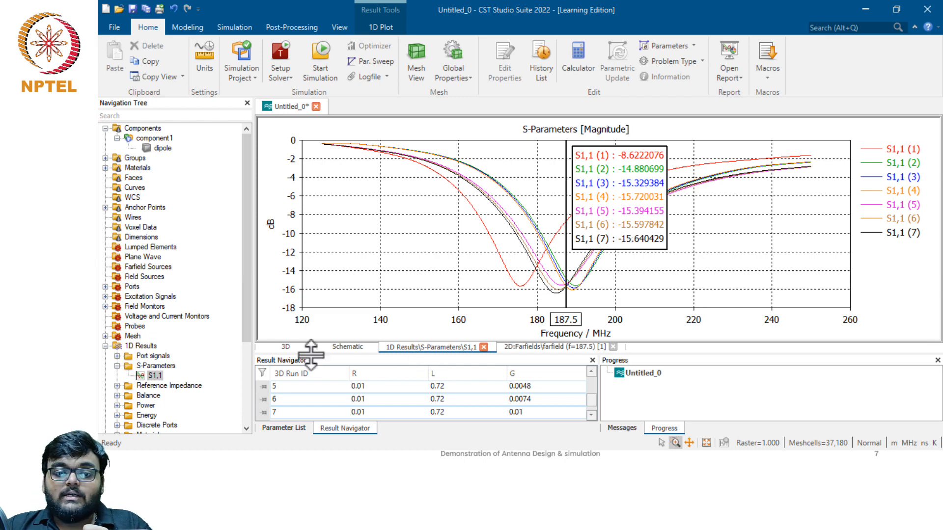
- Set the dipole radius R to 0.0048, deleting current results while keeping the parametric results and cache
{"action": "left_click", "coordinate": [287, 347]}
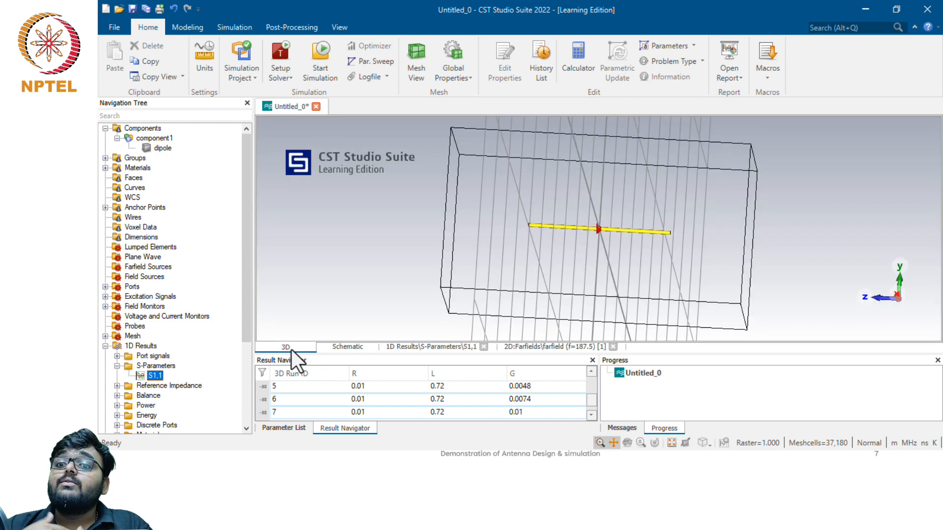
{"action": "left_click", "coordinate": [187, 28]}
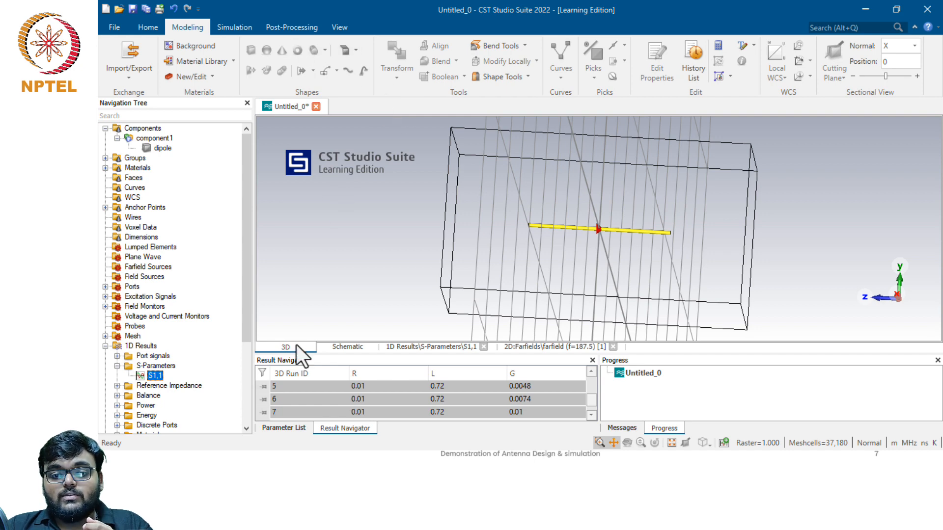
{"action": "left_click", "coordinate": [285, 428]}
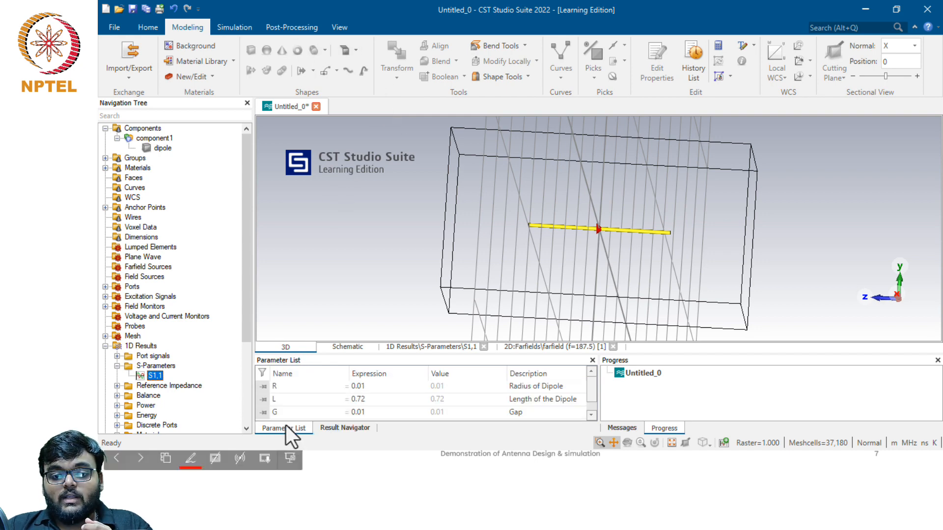
{"action": "double_click", "coordinate": [369, 387]}
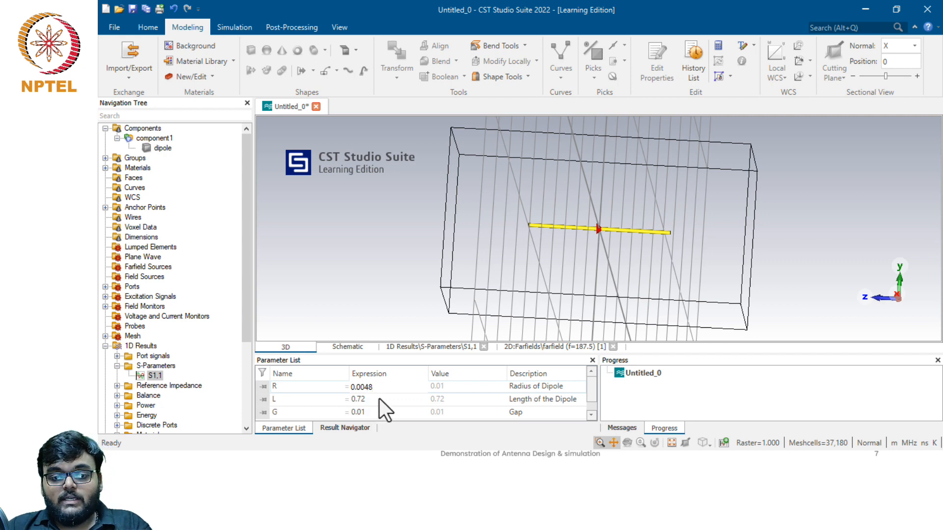
{"action": "key", "text": "Return"}
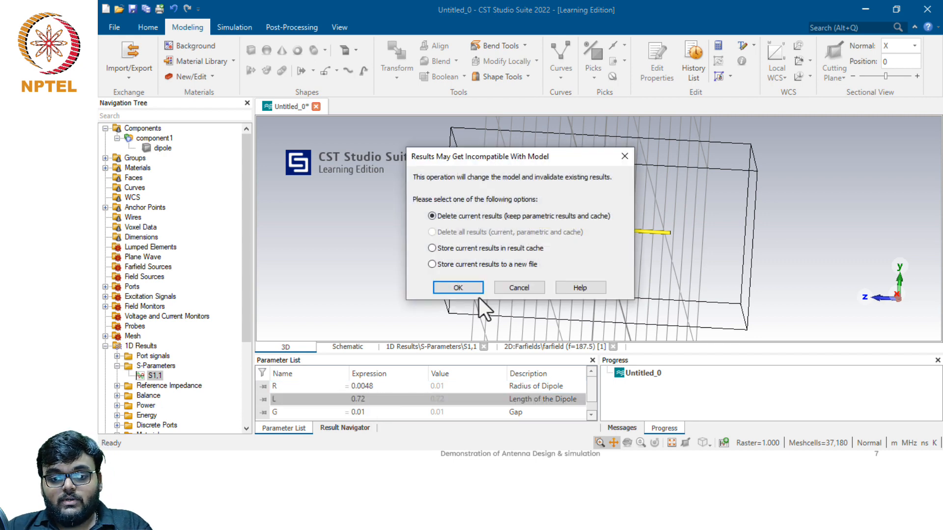
{"action": "left_click", "coordinate": [458, 288]}
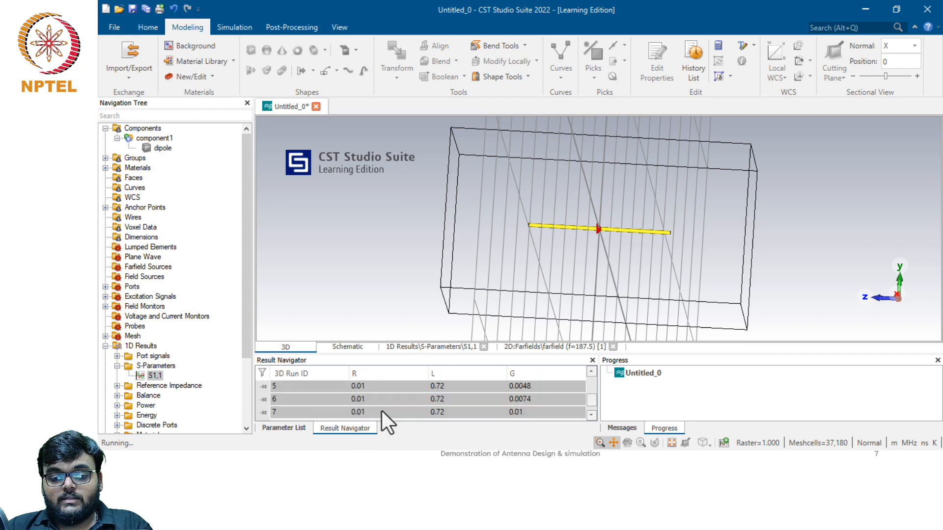
- Set the gap G to 0.0048 and update the parametric model
{"action": "left_click", "coordinate": [284, 429]}
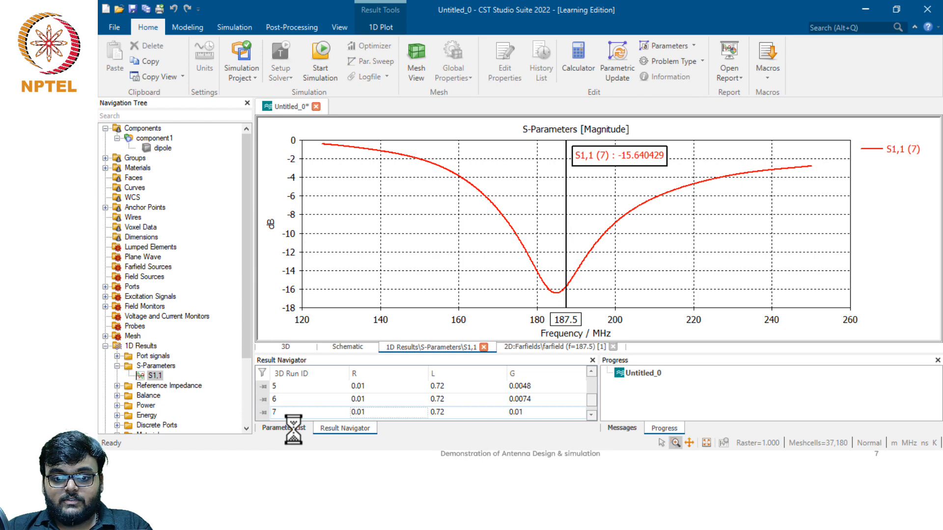
{"action": "left_click", "coordinate": [293, 428]}
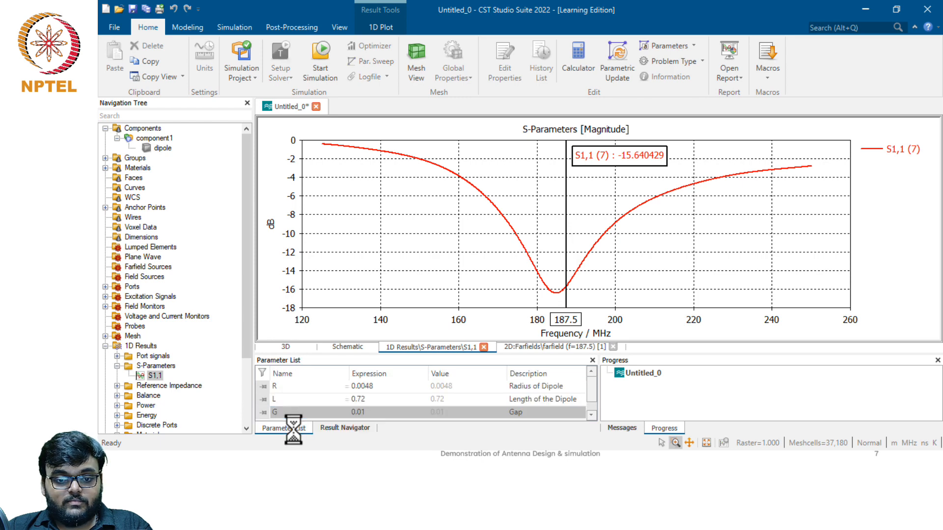
{"action": "left_click", "coordinate": [297, 346]}
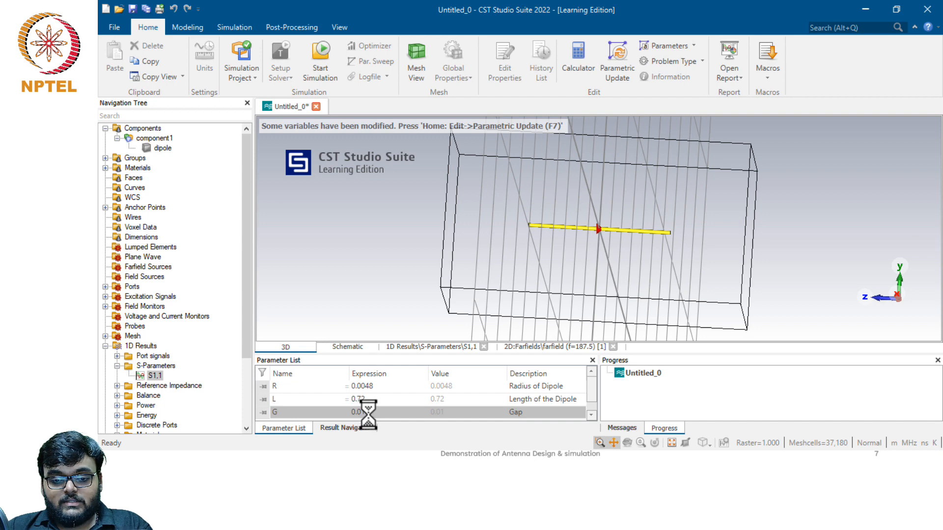
{"action": "double_click", "coordinate": [369, 413]}
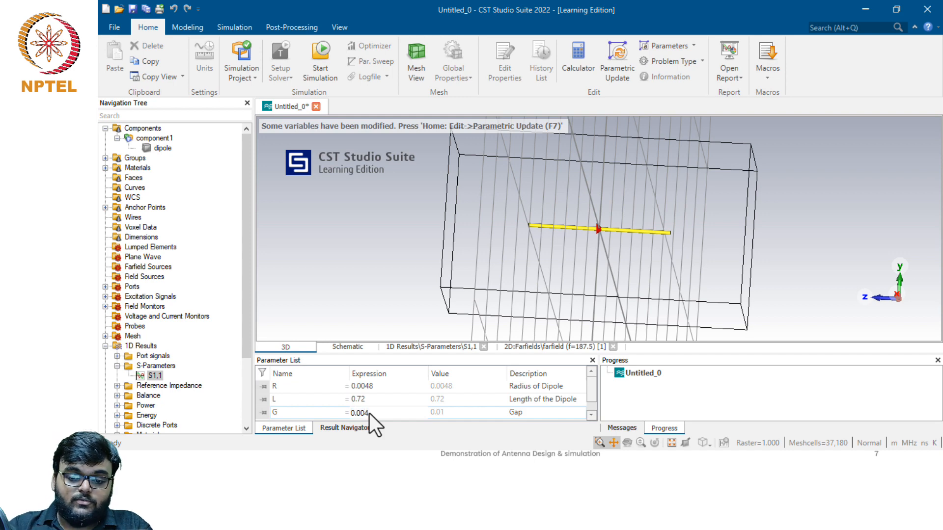
{"action": "type", "text": "0.0048"}
{"action": "key", "text": "Return"}
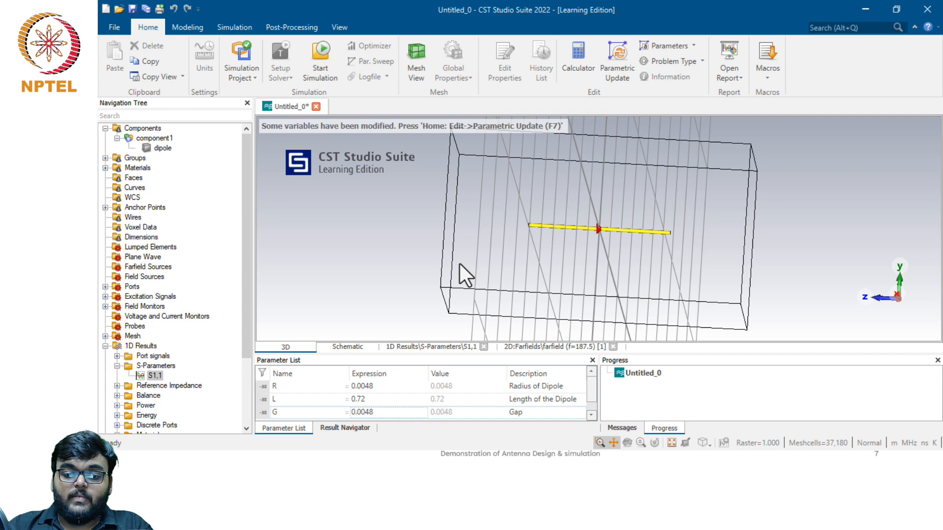
{"action": "key", "text": "F7"}
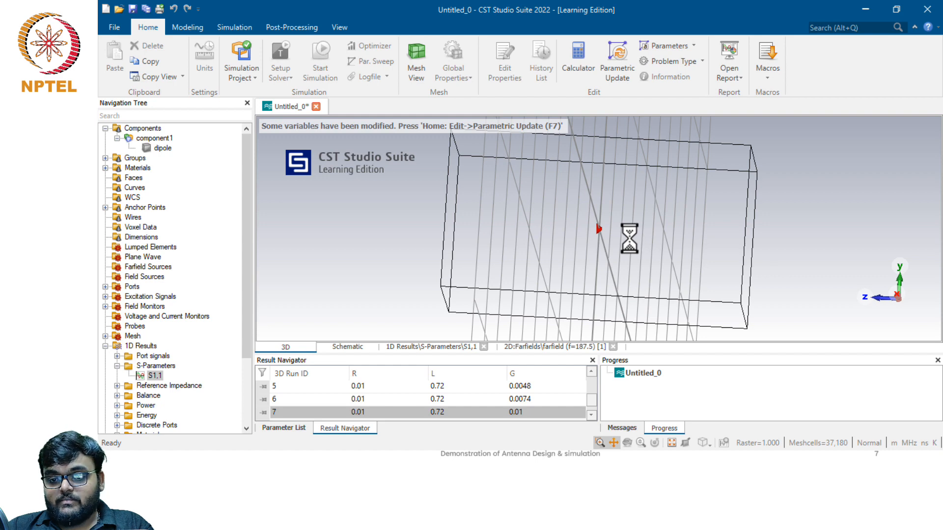
- Close the S1,1 result view and show the list of dipole parameters
{"action": "left_click", "coordinate": [285, 428]}
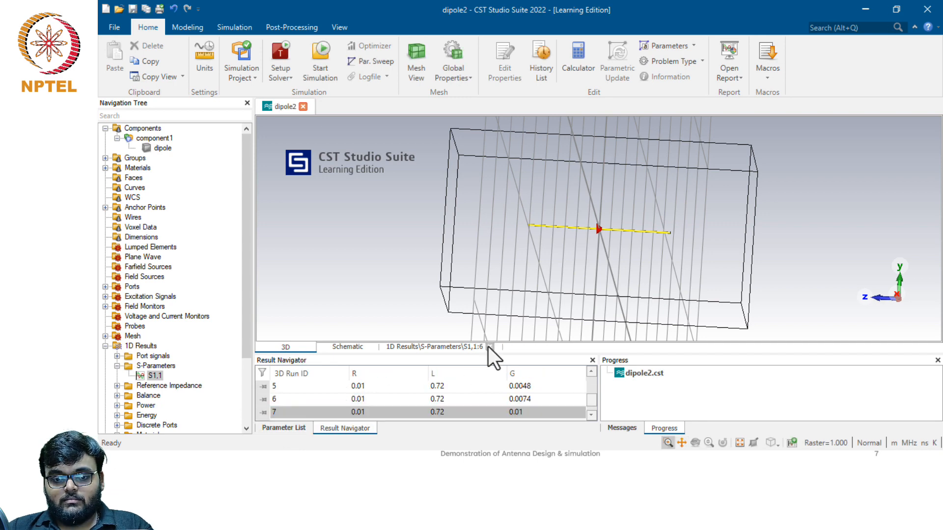
{"action": "left_click", "coordinate": [488, 347]}
{"action": "left_click", "coordinate": [284, 429]}
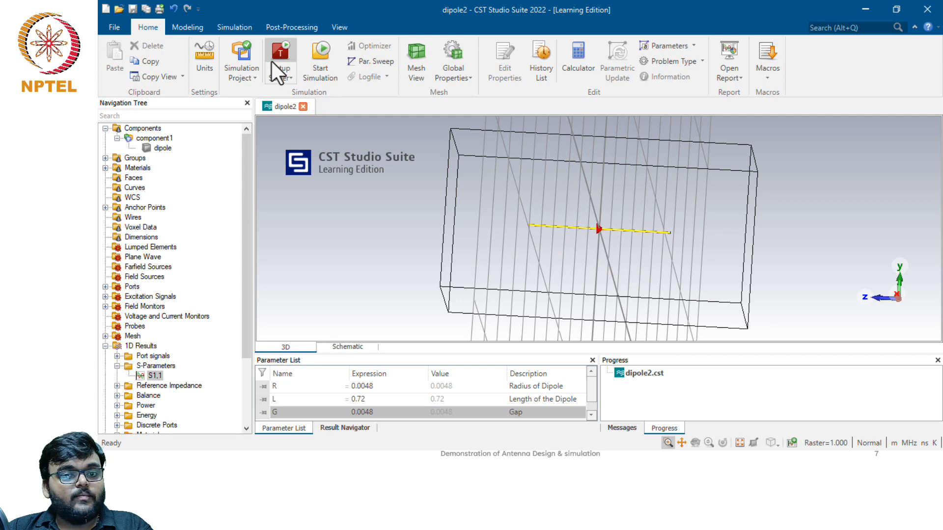
- Define a Z-oriented aluminum cylinder named Reflector in component1 with outer radius R and X center -rf_spacing
{"action": "left_click", "coordinate": [185, 23]}
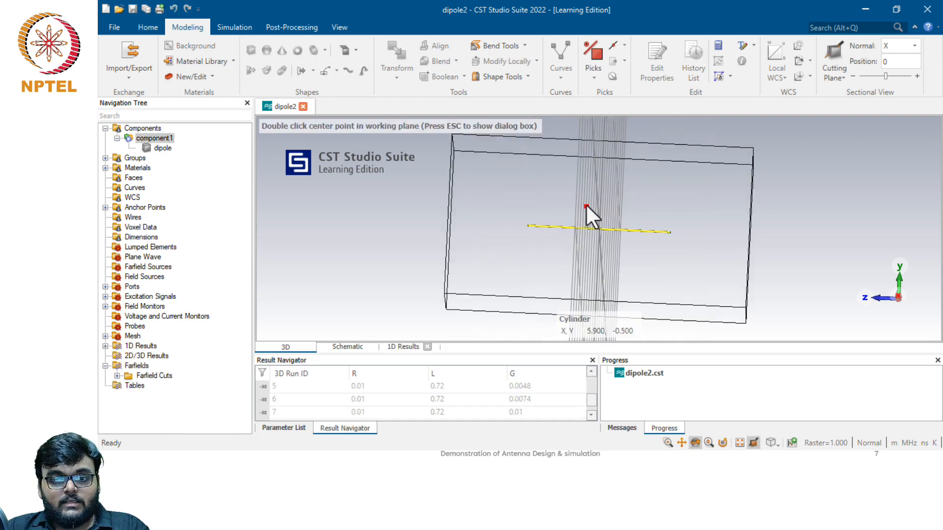
{"action": "key", "text": "Escape"}
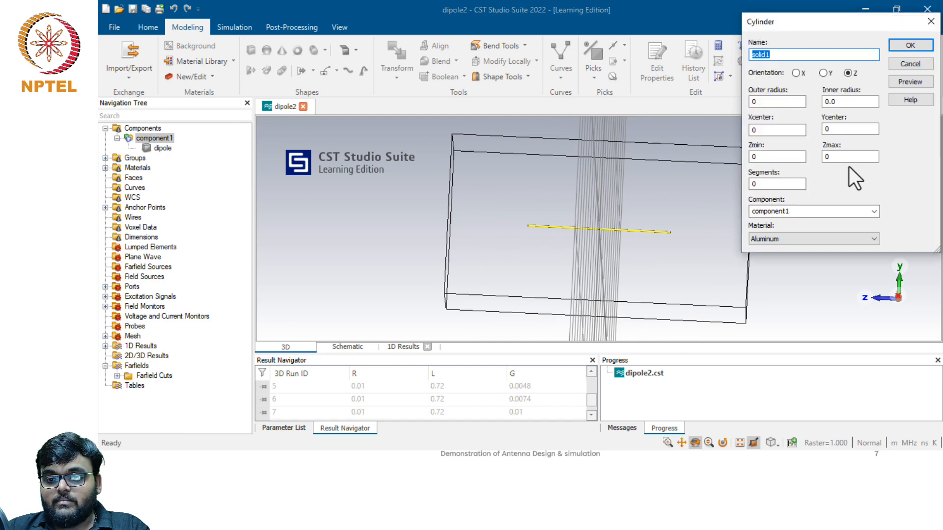
{"action": "type", "text": "Reflector"}
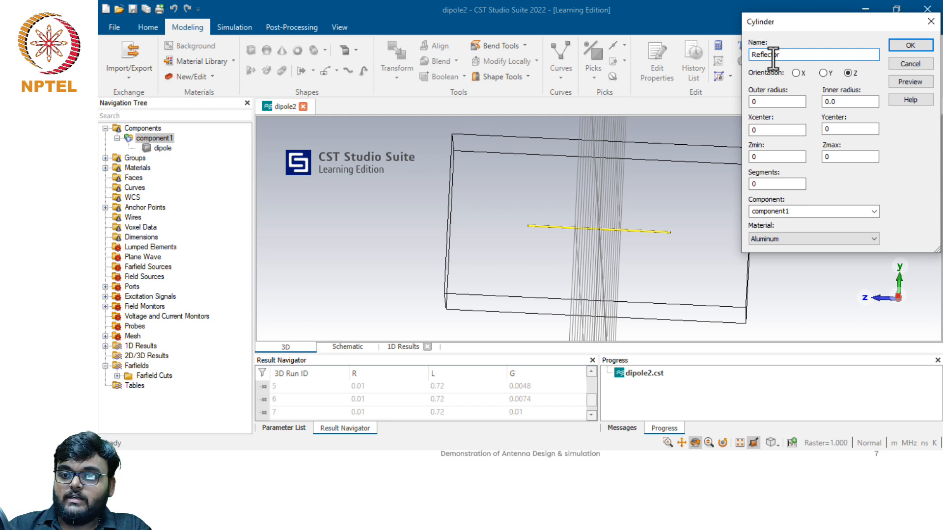
{"action": "key", "text": "Tab"}
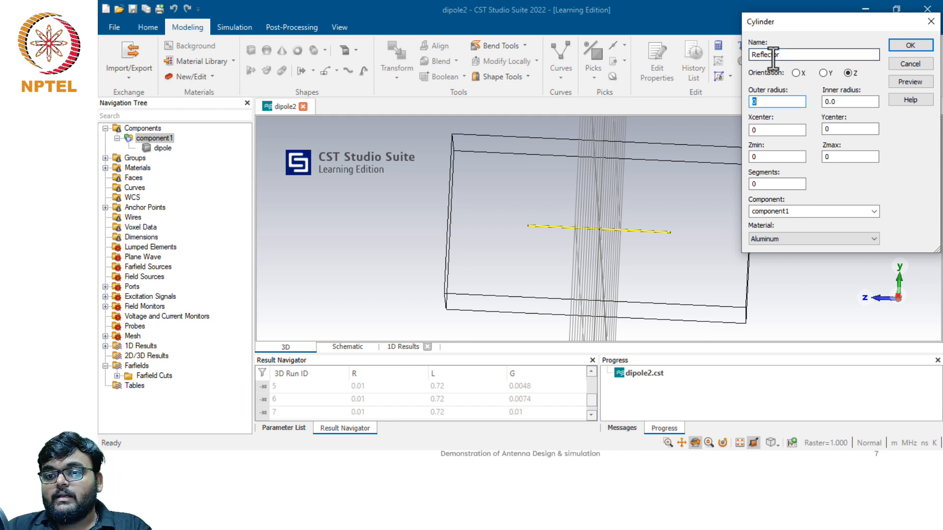
{"action": "type", "text": "R"}
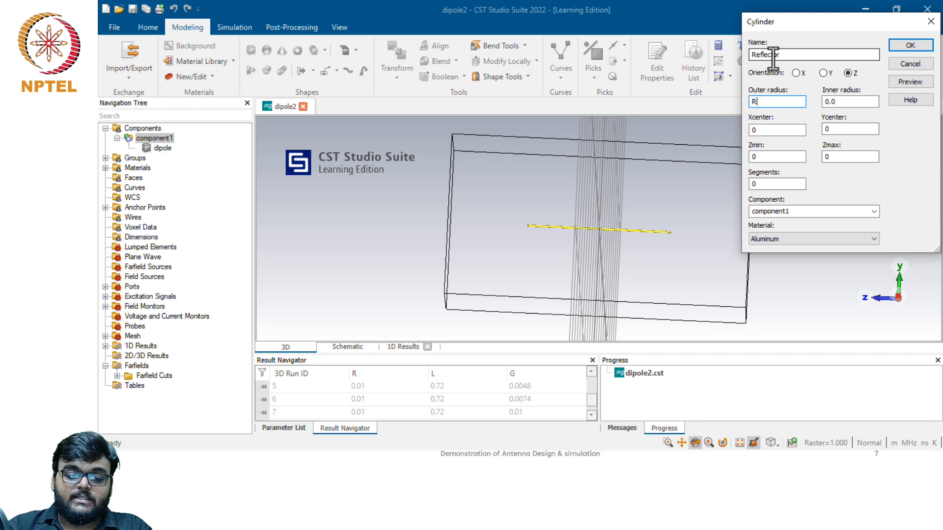
{"action": "key", "text": "Tab"}
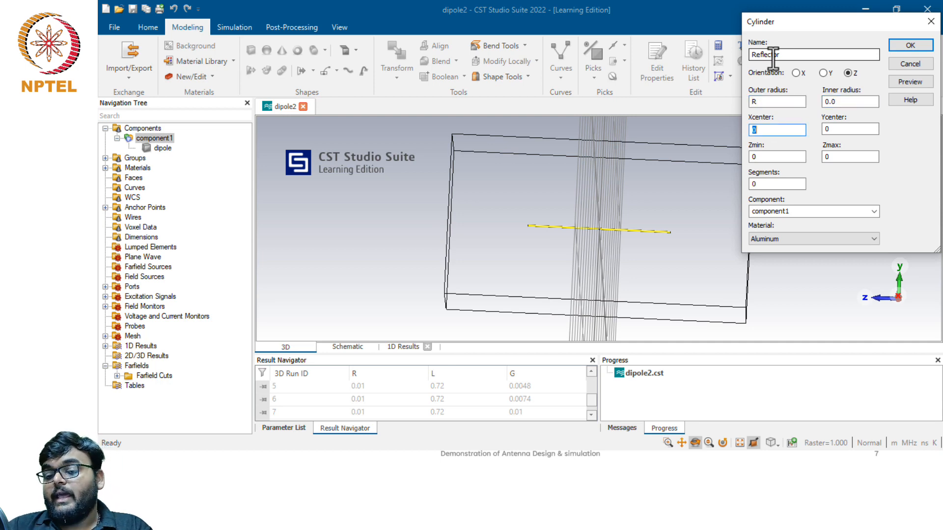
{"action": "type", "text": "-"}
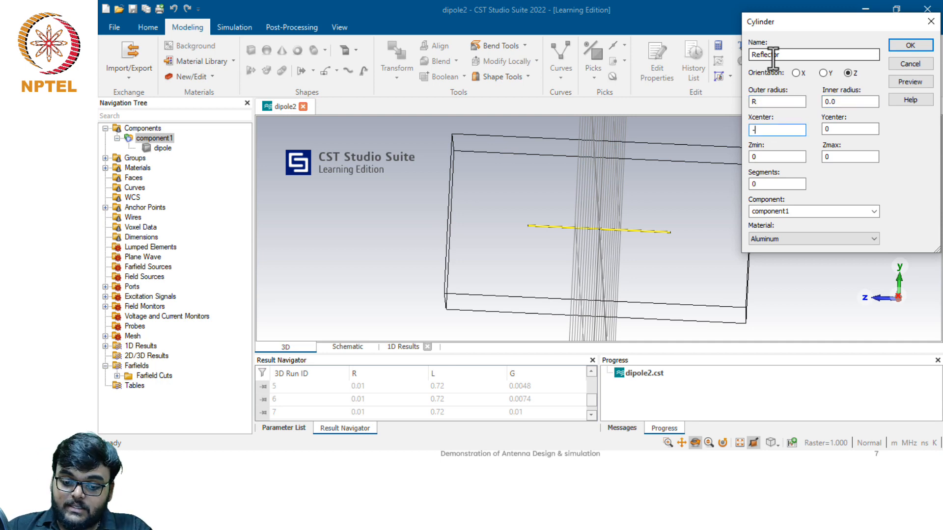
{"action": "type", "text": "r"}
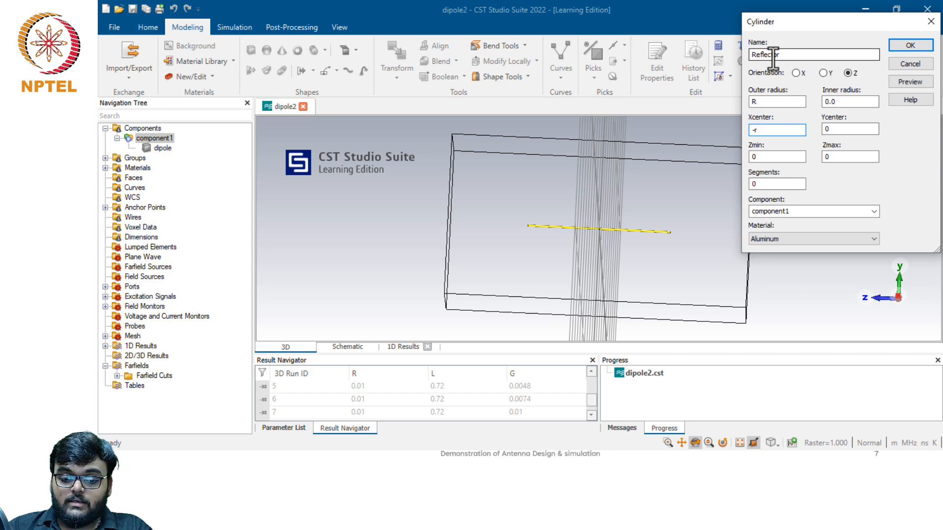
{"action": "type", "text": "f_spacing"}
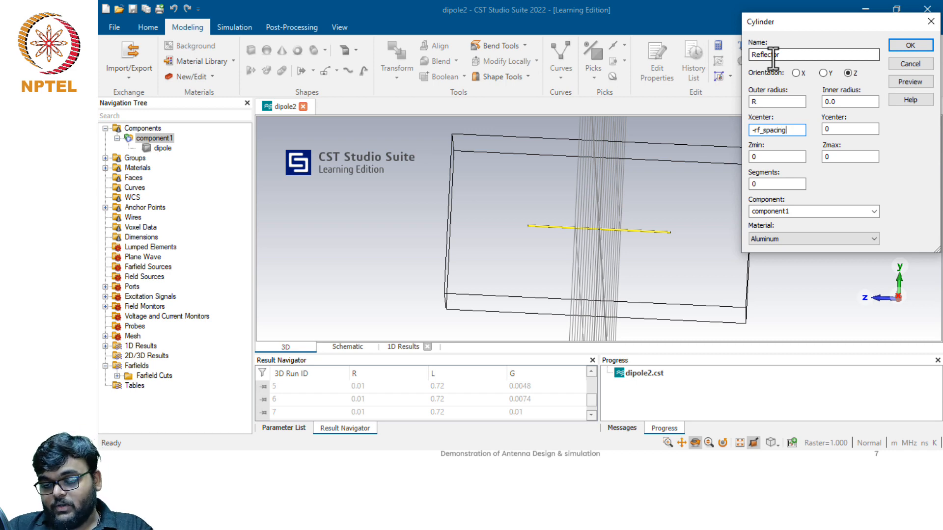
- Set the reflector's Z range from -rf/2 to rf/2 and apply it, deleting current and parametric results but keeping the result cache
{"action": "key", "text": "Tab"}
{"action": "key", "text": "Tab"}
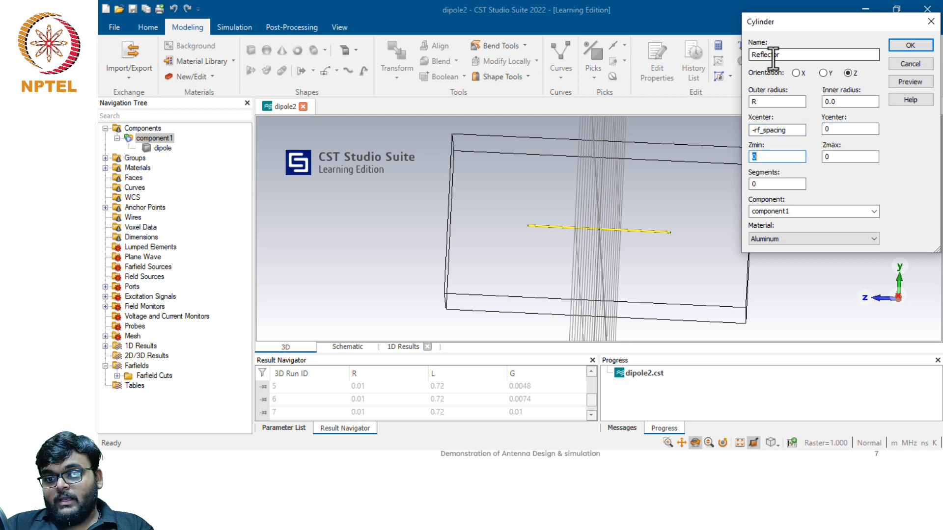
{"action": "type", "text": "-"}
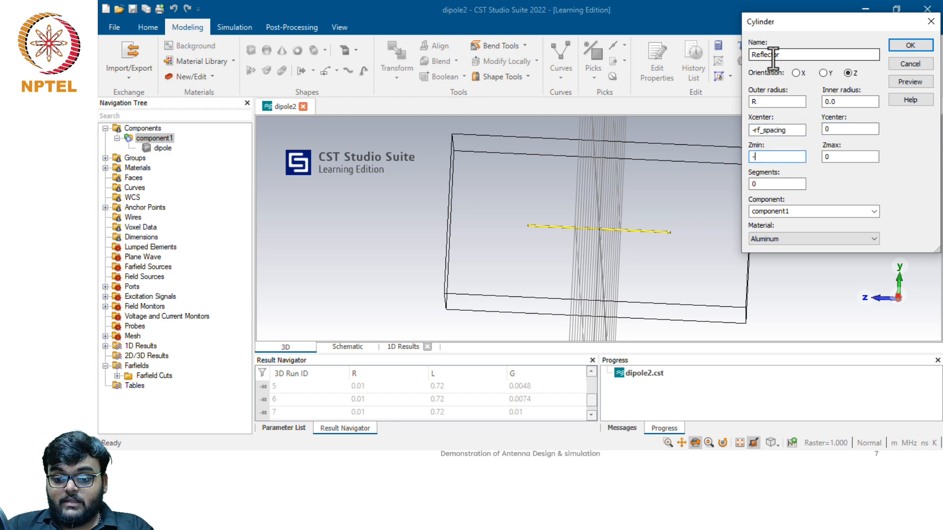
{"action": "type", "text": "rf/"}
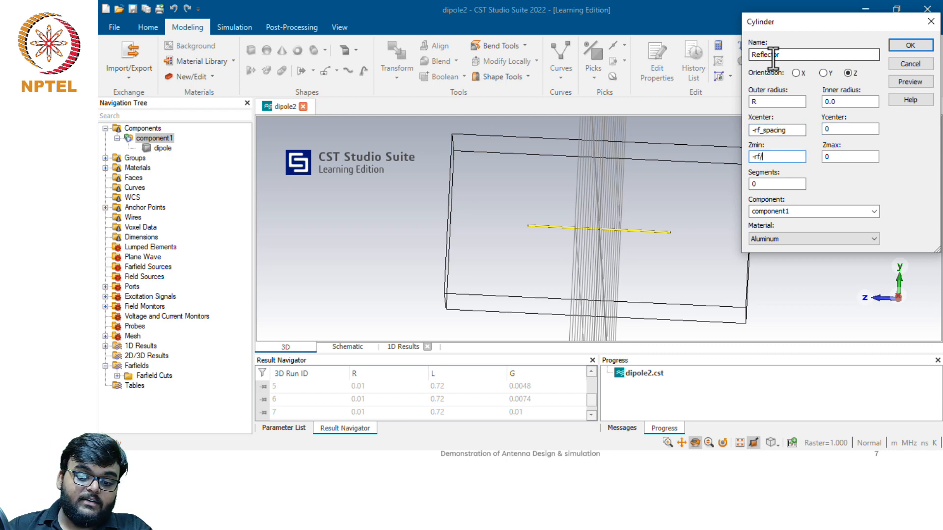
{"action": "type", "text": "2"}
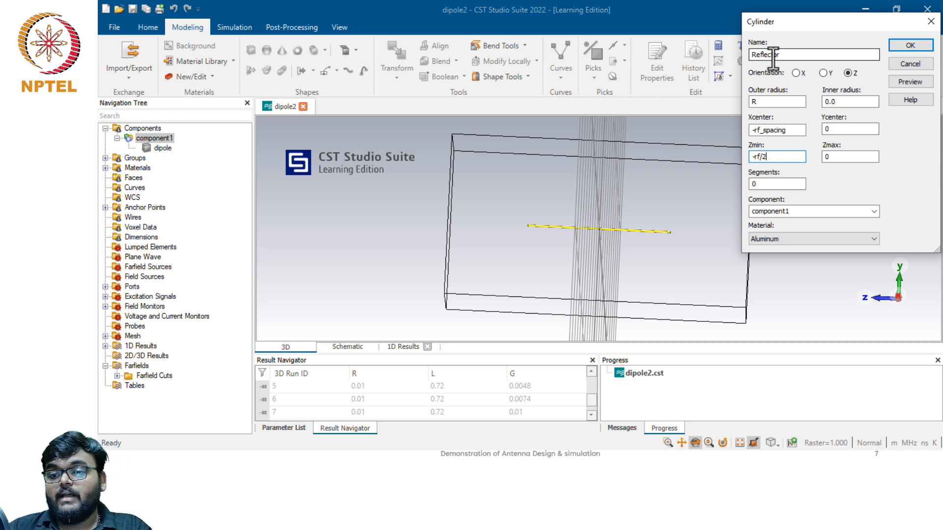
{"action": "key", "text": "Tab"}
{"action": "type", "text": "rf"}
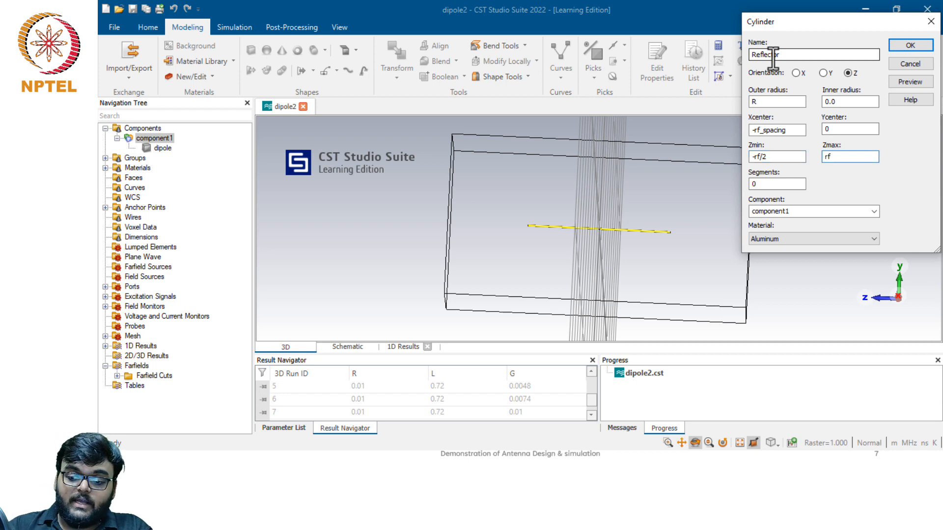
{"action": "type", "text": "/2"}
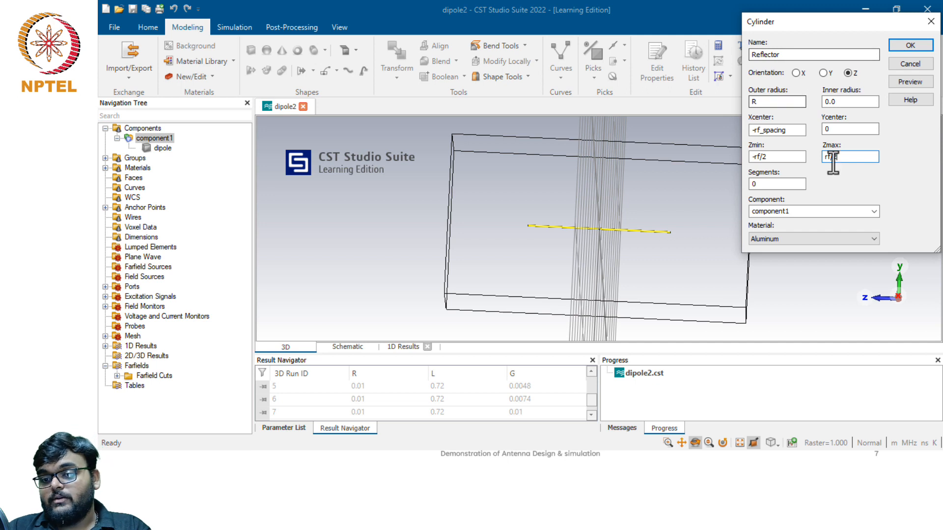
{"action": "left_click", "coordinate": [908, 49]}
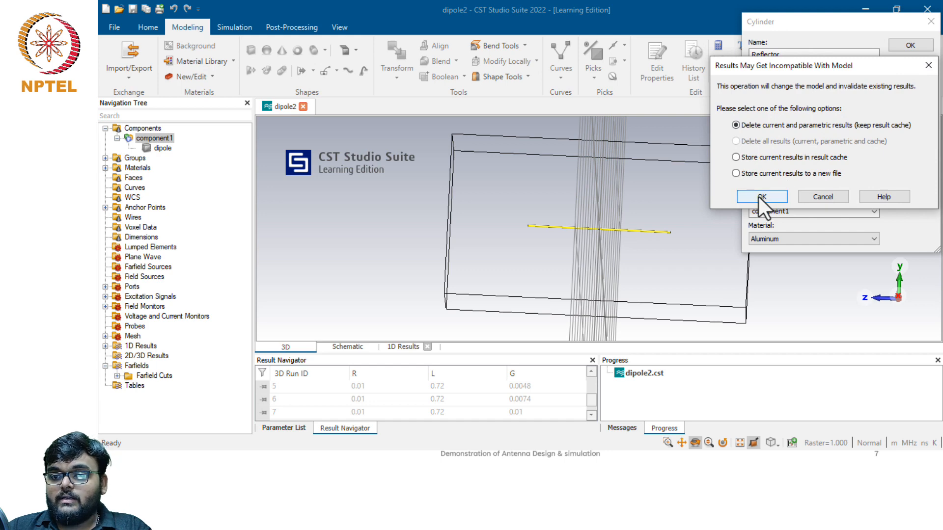
{"action": "left_click", "coordinate": [760, 197]}
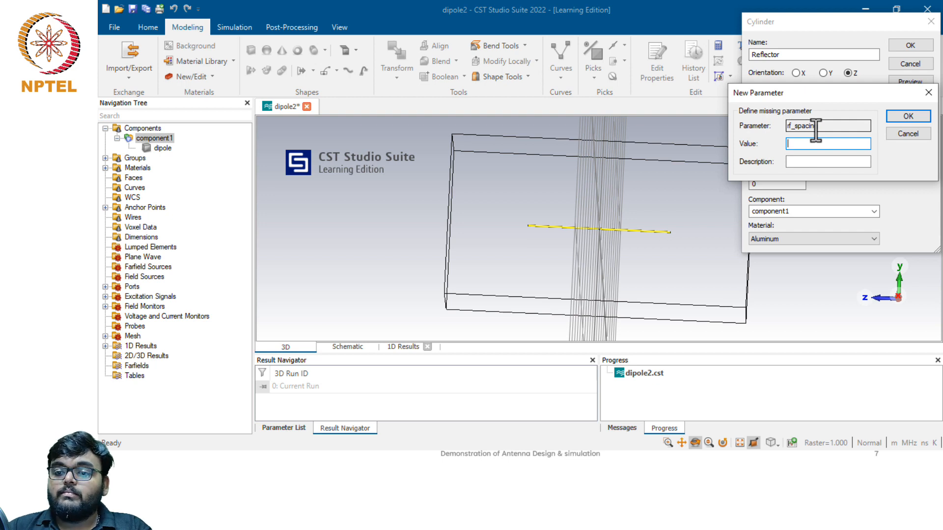
- Define the missing parameter rf_spacing with value 0.4 and description "Reflector Spacing"
{"action": "type", "text": "0."}
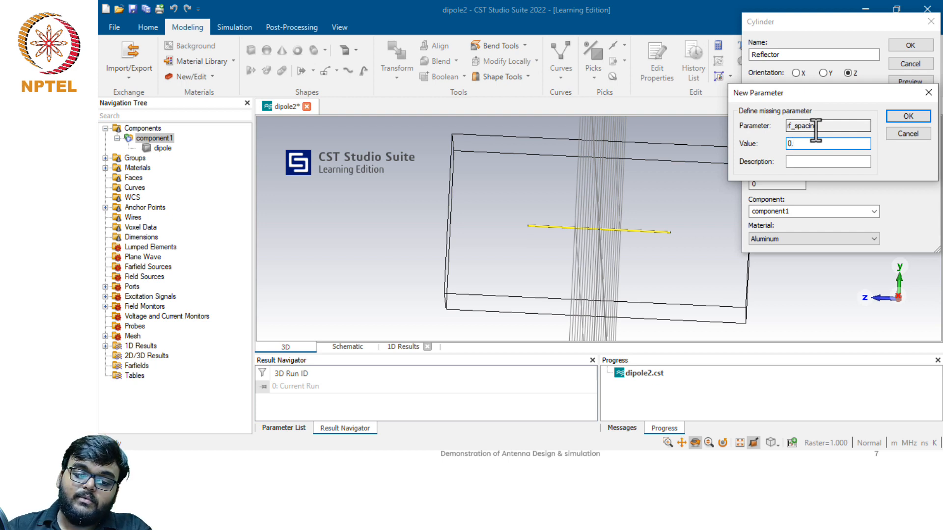
{"action": "type", "text": "4"}
{"action": "key", "text": "Tab"}
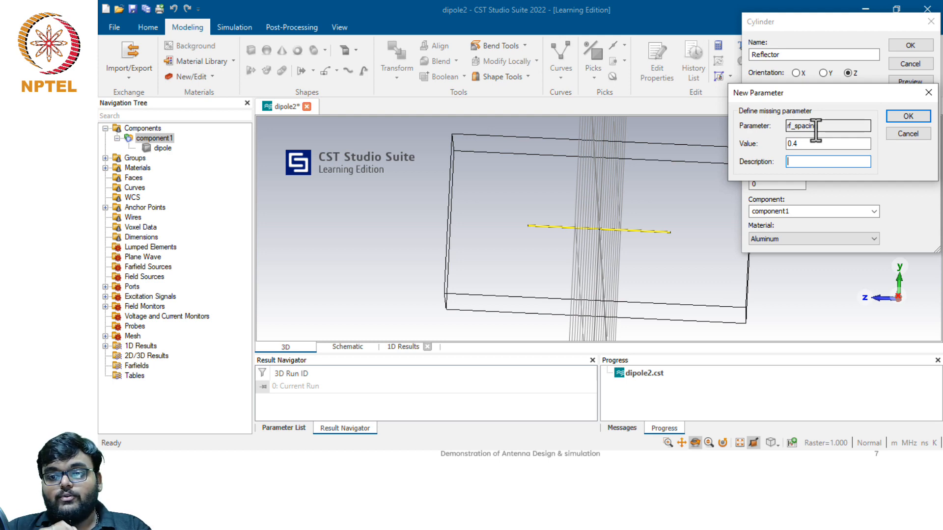
{"action": "type", "text": "Refl"}
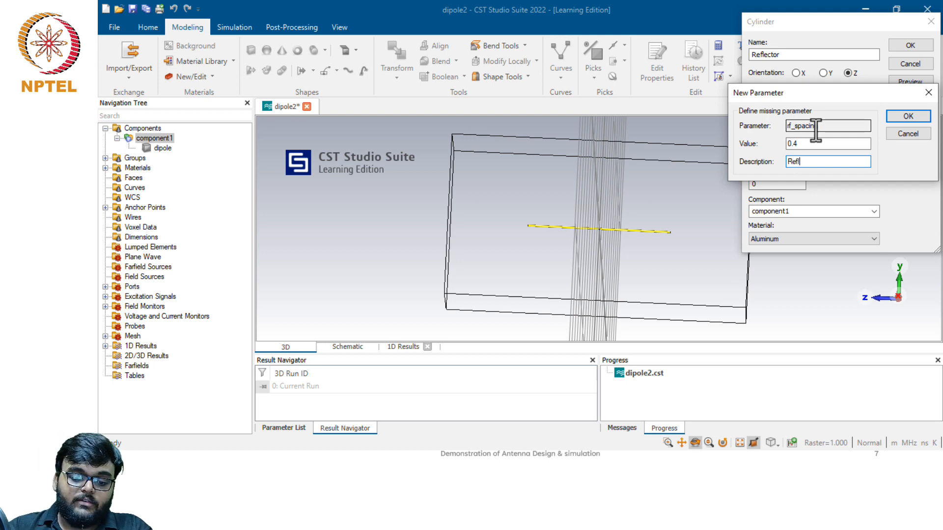
{"action": "type", "text": "ector "}
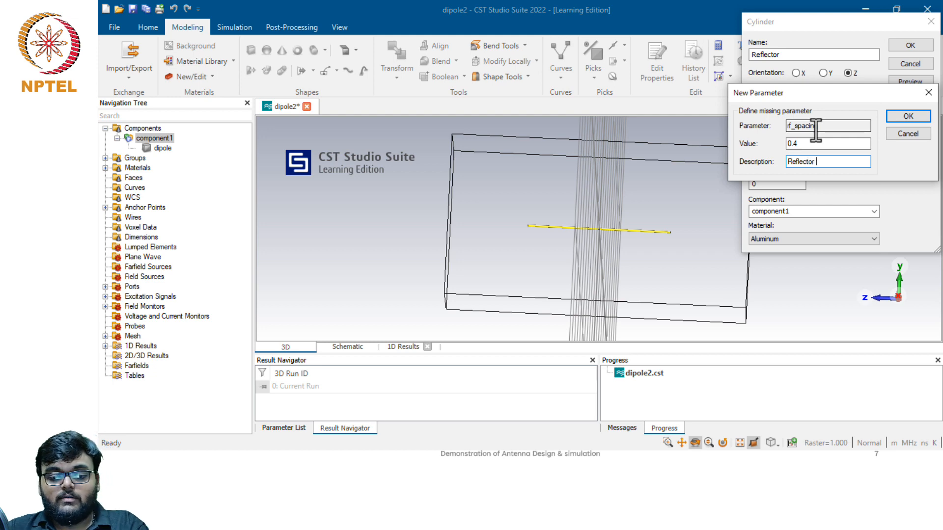
{"action": "type", "text": "Spacing"}
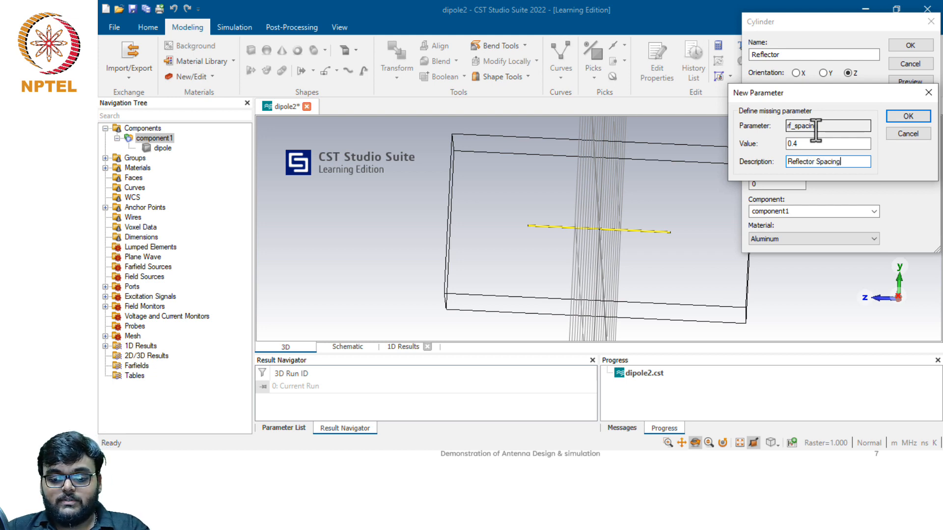
{"action": "left_click", "coordinate": [908, 117]}
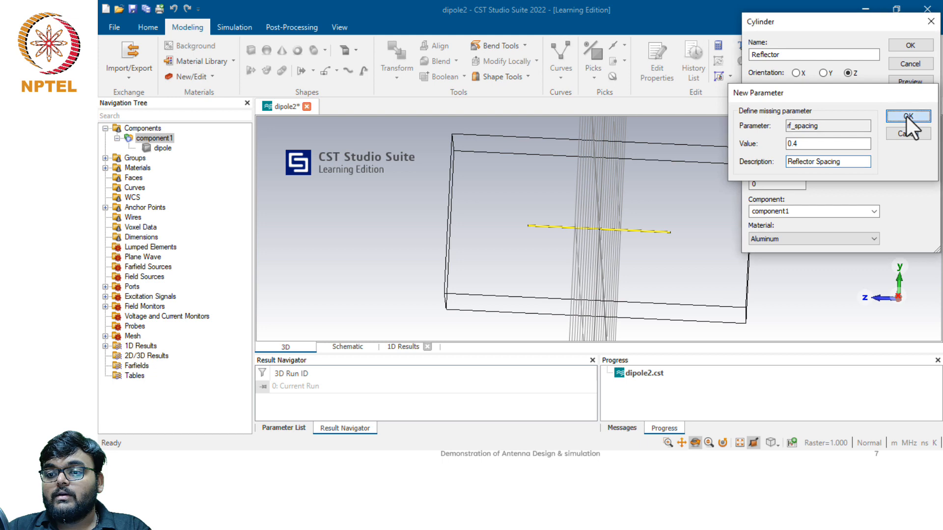
- Define the missing parameter rf with value 0.848 and description "Reflector Length", completing the reflector cylinder
{"action": "left_click", "coordinate": [828, 154]}
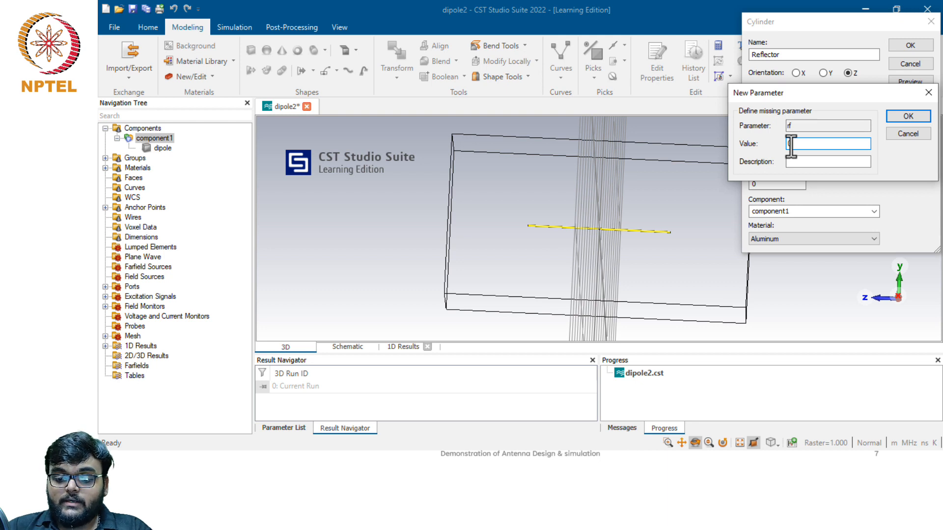
{"action": "type", "text": "0.848"}
{"action": "key", "text": "Tab"}
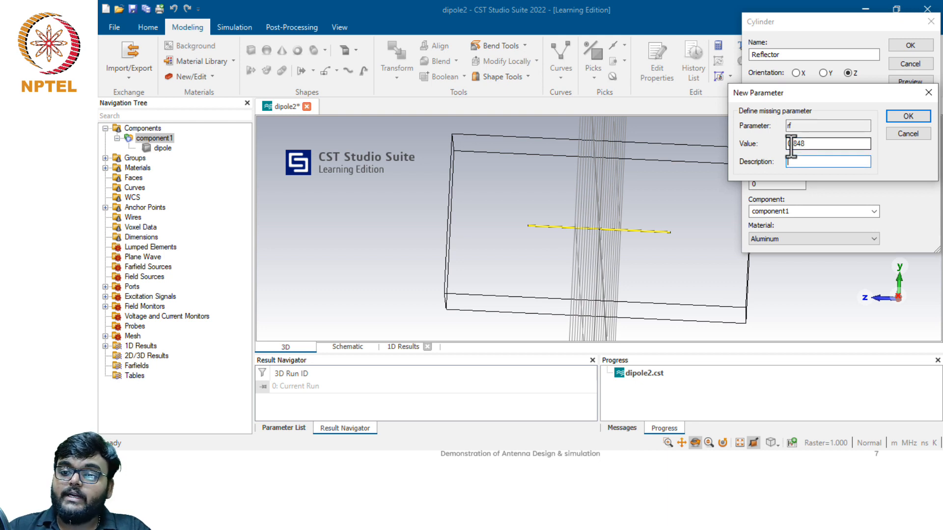
{"action": "type", "text": "Re"}
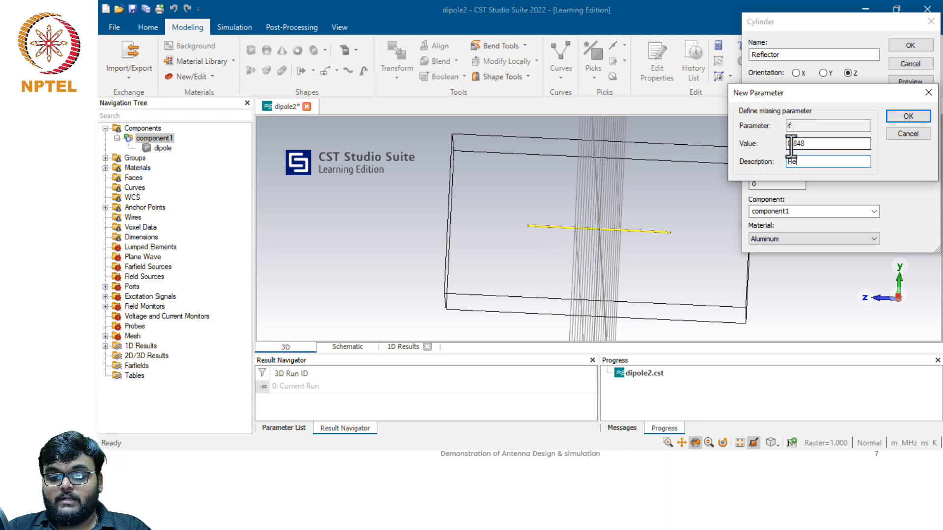
{"action": "type", "text": "flector "}
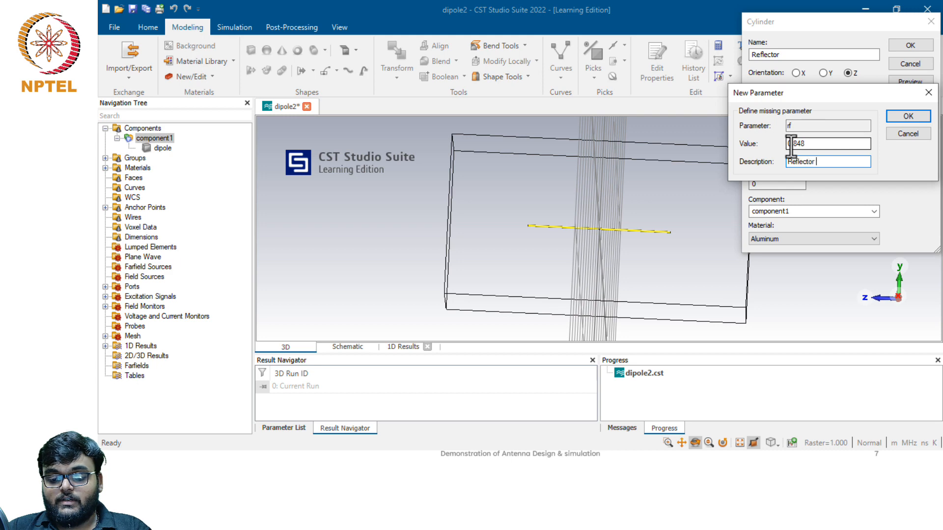
{"action": "type", "text": "Length"}
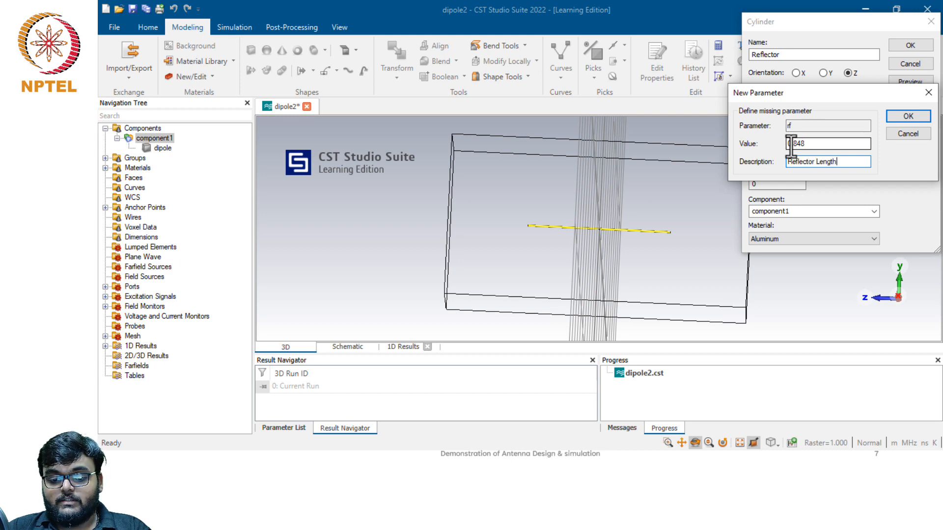
{"action": "left_click", "coordinate": [895, 116]}
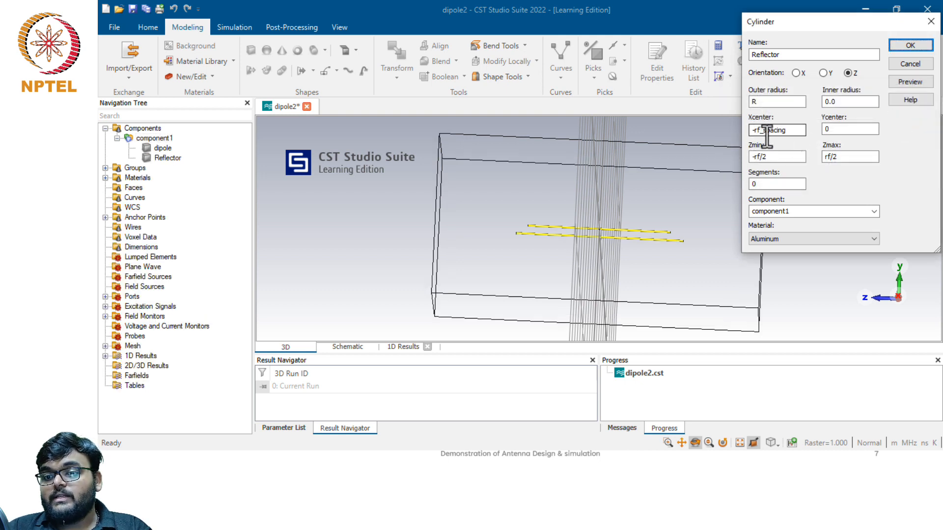
{"action": "key", "text": "Return"}
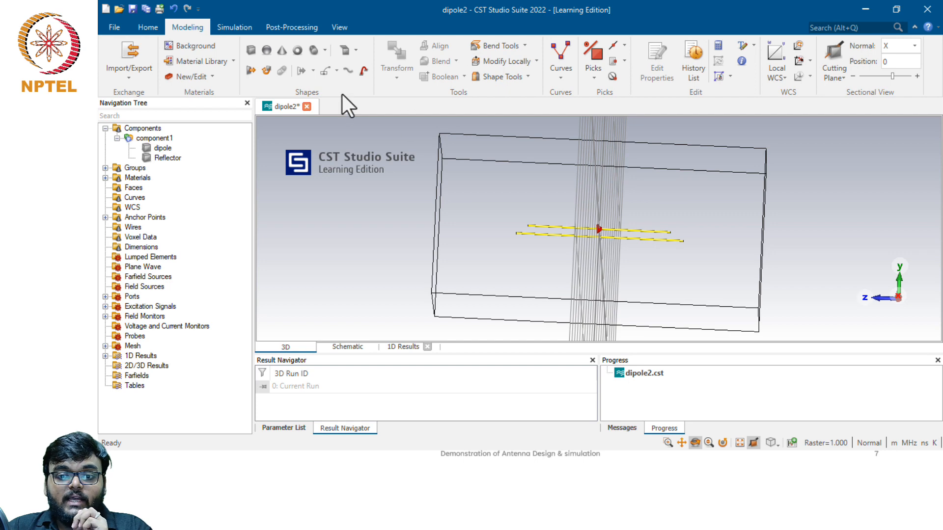
- Start another Z-oriented aluminum cylinder in component1 with outer radius R and X center d1_spacing
{"action": "left_click", "coordinate": [314, 51]}
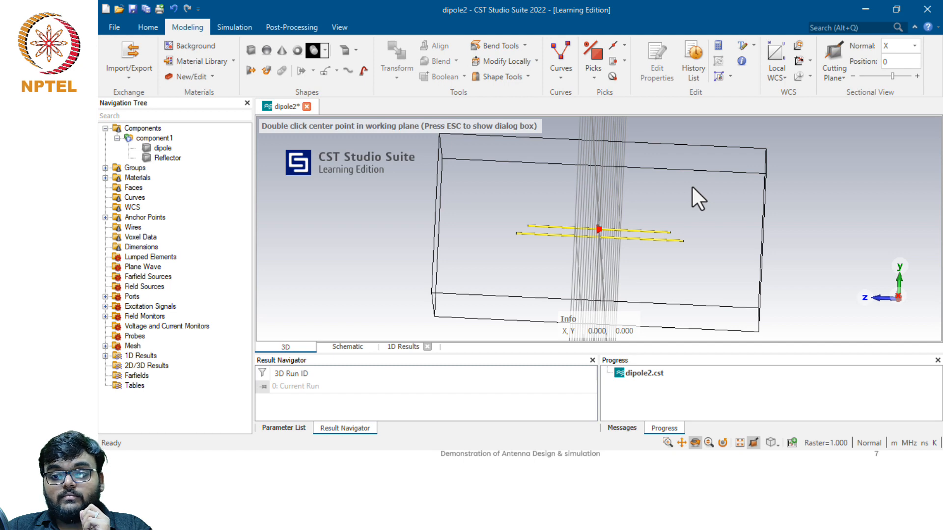
{"action": "key", "text": "Escape"}
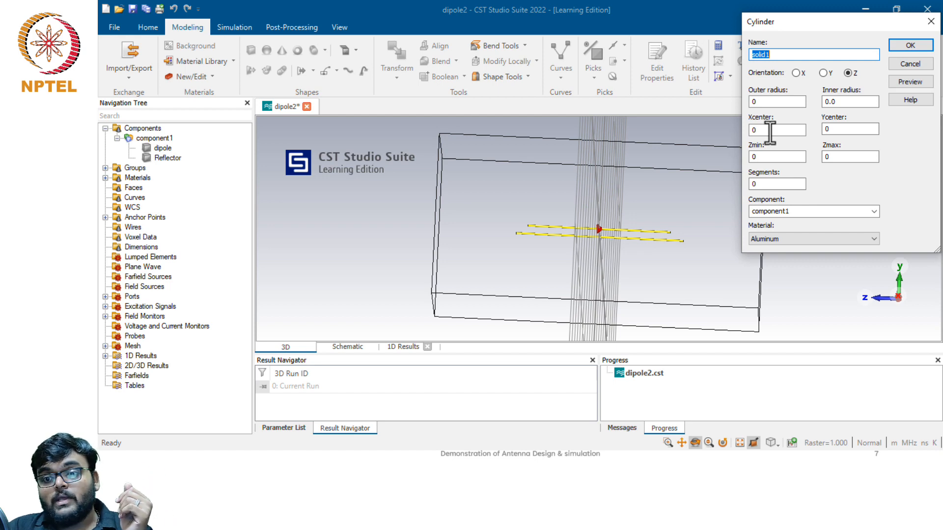
{"action": "double_click", "coordinate": [764, 102]}
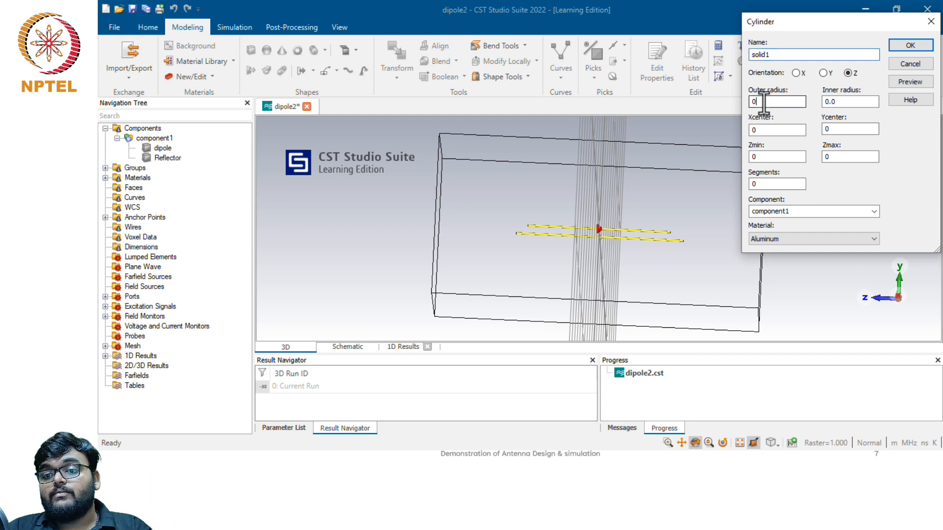
{"action": "key", "text": "BackSpace"}
{"action": "type", "text": "R"}
{"action": "key", "text": "Tab"}
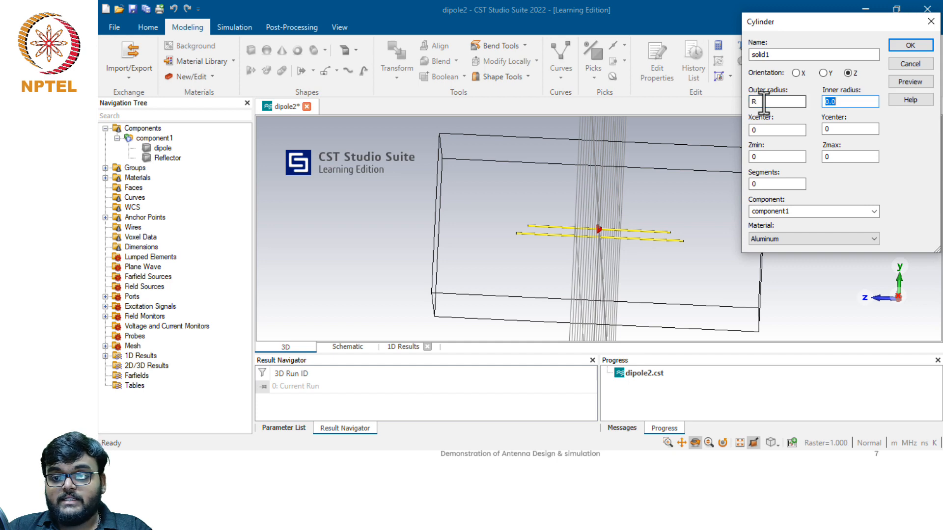
{"action": "key", "text": "Tab"}
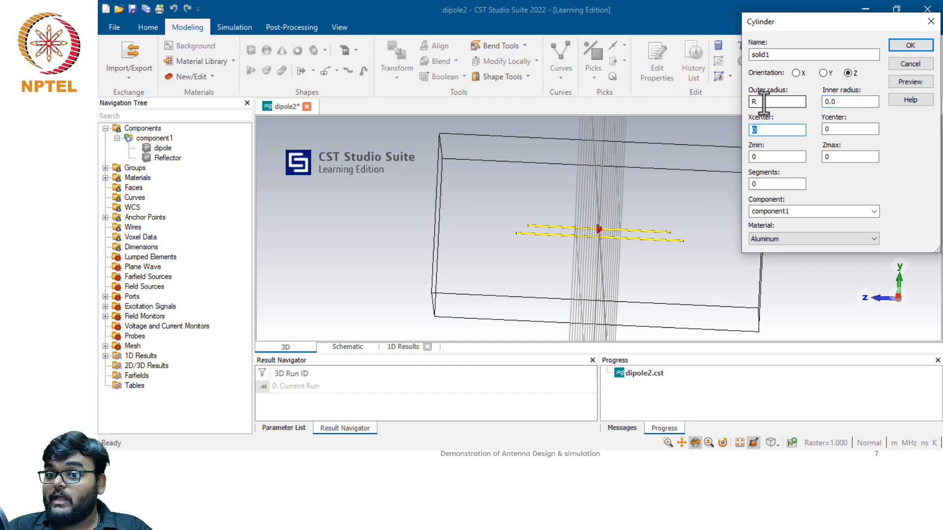
{"action": "type", "text": "d1"}
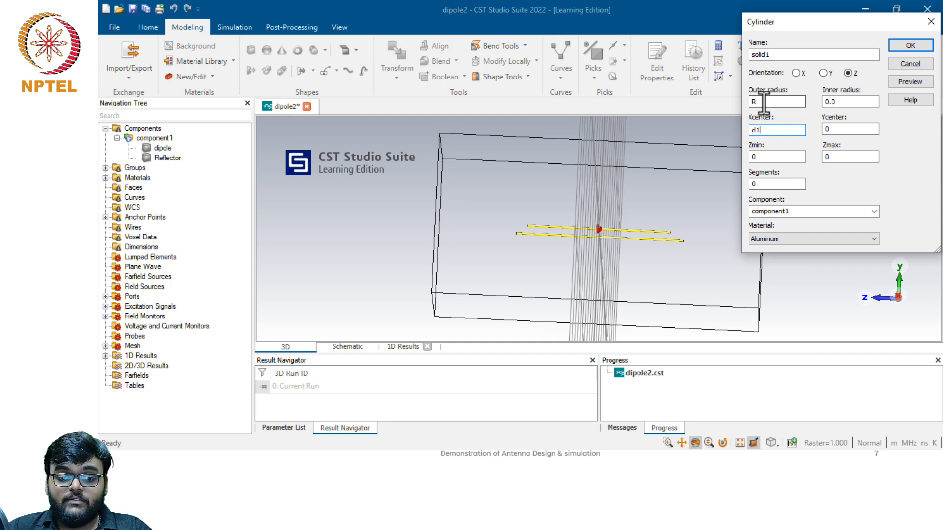
{"action": "type", "text": "_spacing"}
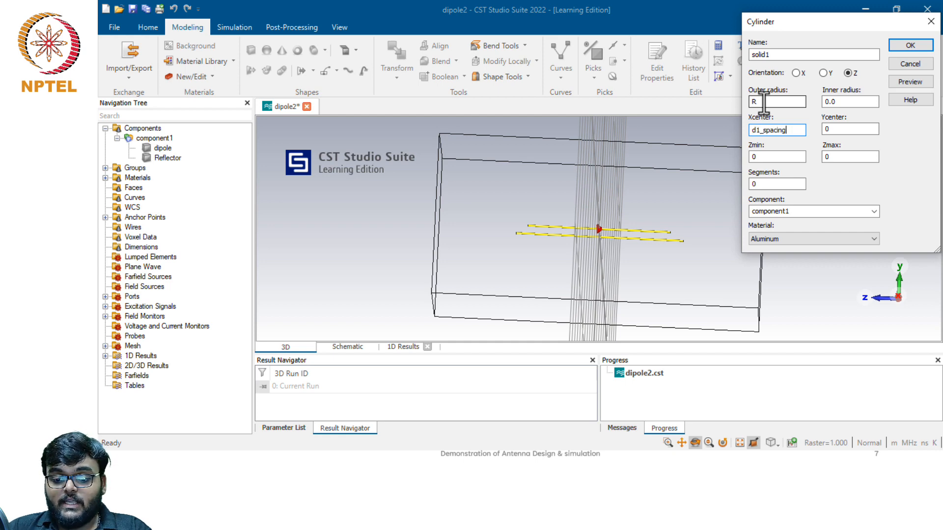
- Set the new director cylinder's Z range from -d1/2 to d1/2 and apply the definition
{"action": "key", "text": "Tab"}
{"action": "key", "text": "Tab"}
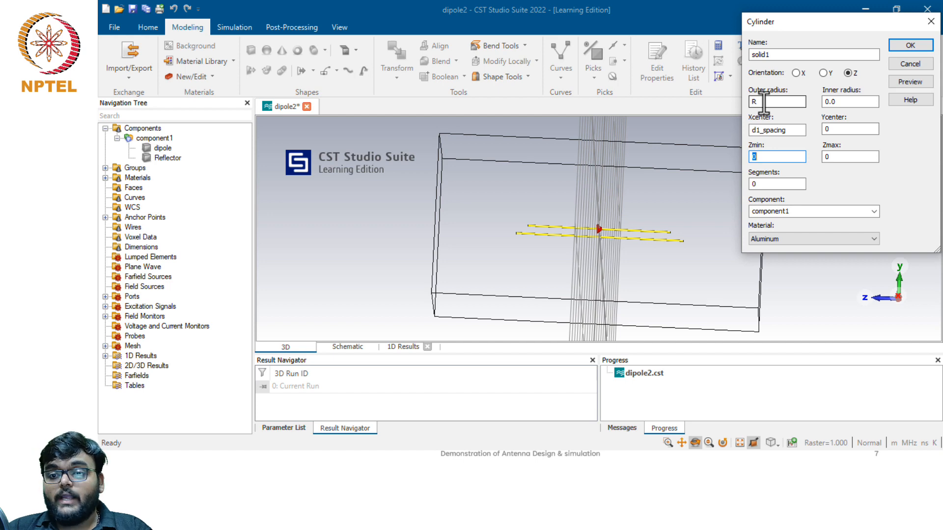
{"action": "type", "text": "-"}
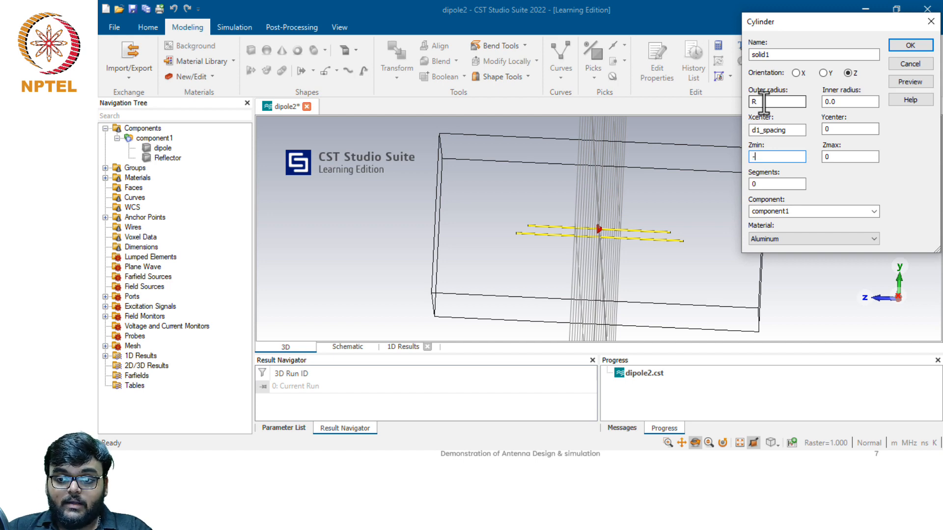
{"action": "type", "text": "d1"}
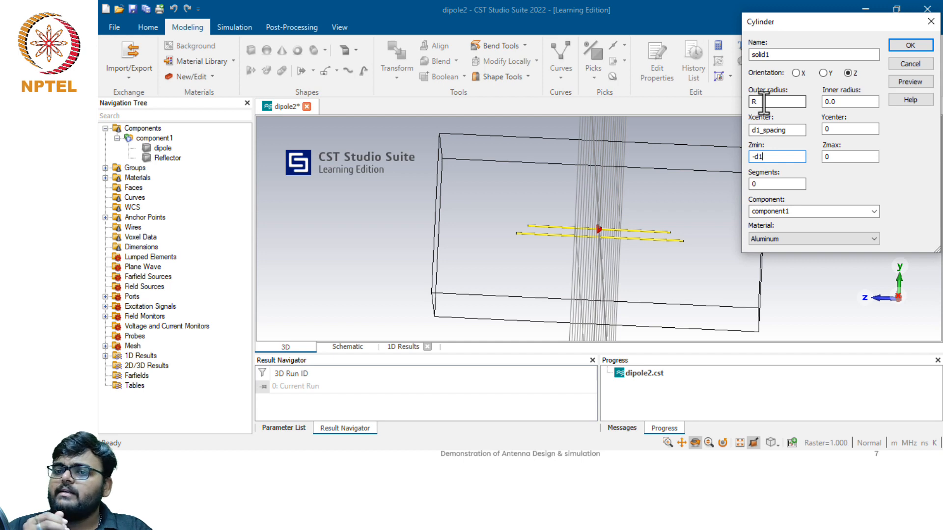
{"action": "type", "text": "/2"}
{"action": "key", "text": "Tab"}
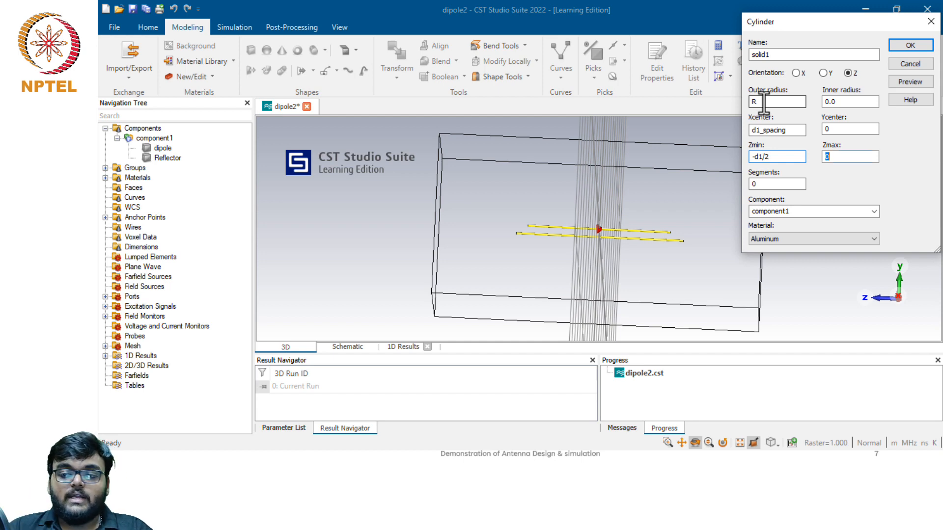
{"action": "type", "text": "d1/2"}
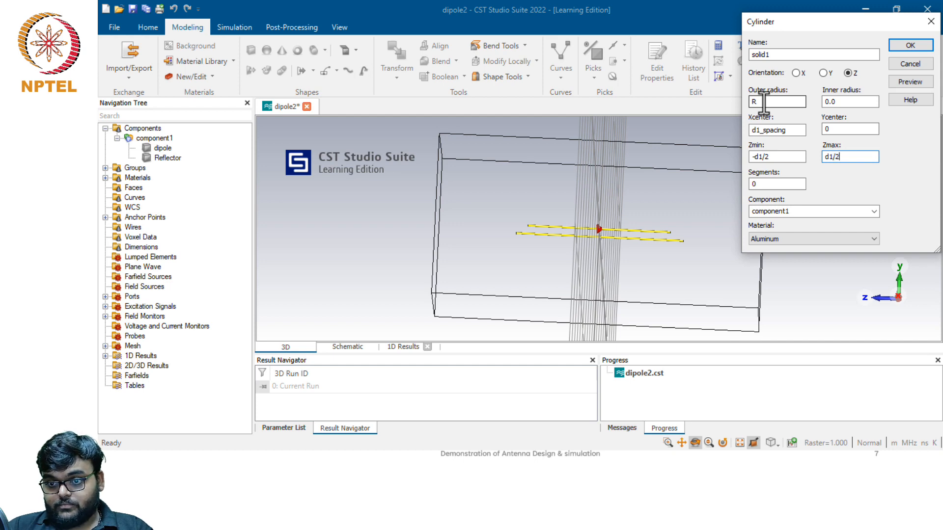
{"action": "key", "text": "Return"}
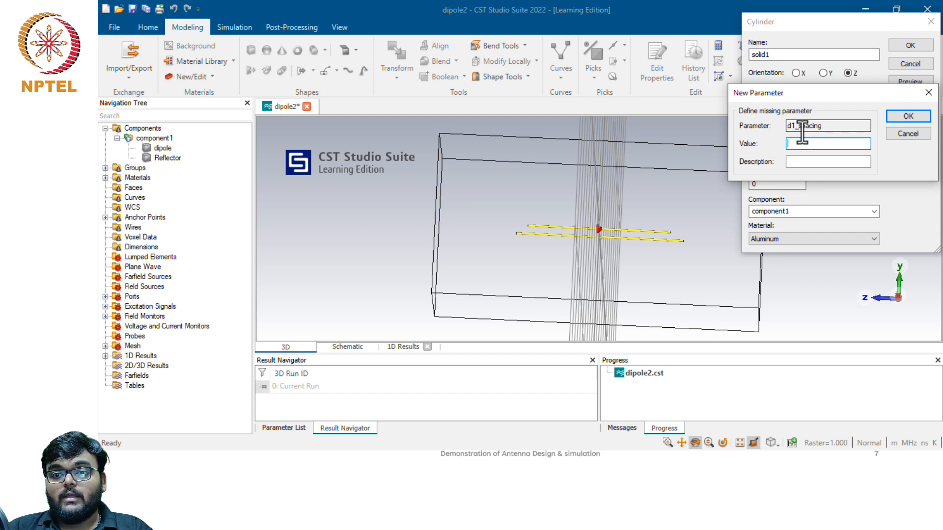
- Give the missing parameter d1_spacing the value 0.46 and begin its director description, clearing the misspelled letters after "Di"
{"action": "type", "text": "0.46"}
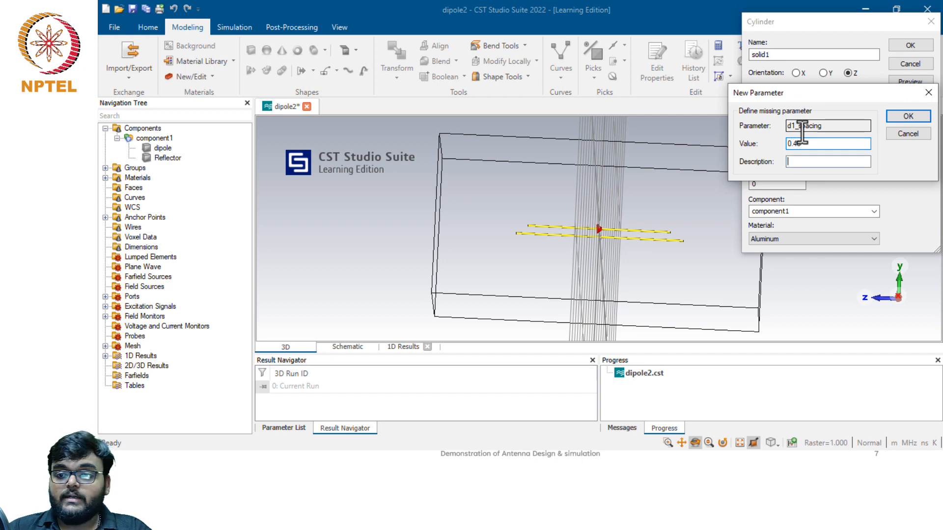
{"action": "key", "text": "Tab"}
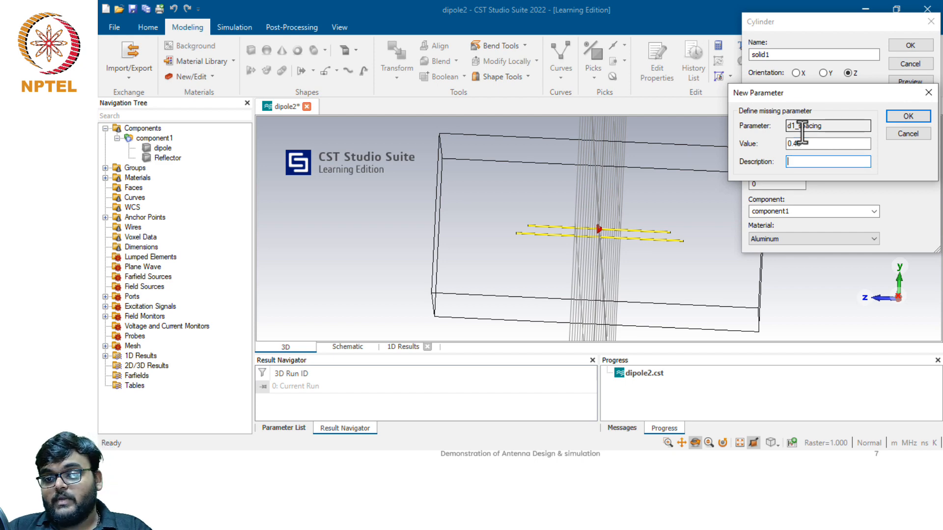
{"action": "type", "text": "Diector"}
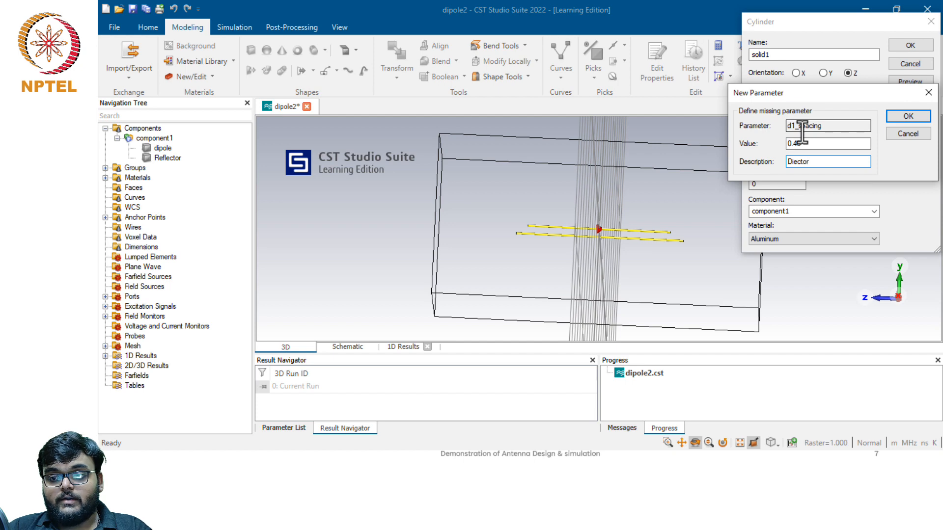
{"action": "key", "text": "BackSpace"}
{"action": "key", "text": "BackSpace"}
{"action": "key", "text": "BackSpace"}
{"action": "key", "text": "BackSpace"}
{"action": "key", "text": "BackSpace"}
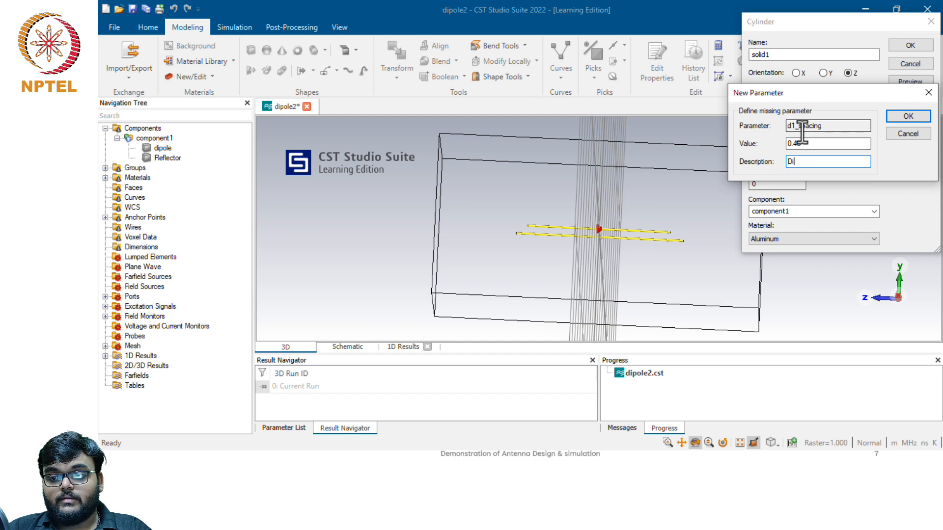
- Complete the d1_spacing parameter's description as "Director 1 spacing" and accept the parameter
{"action": "type", "text": "rector "}
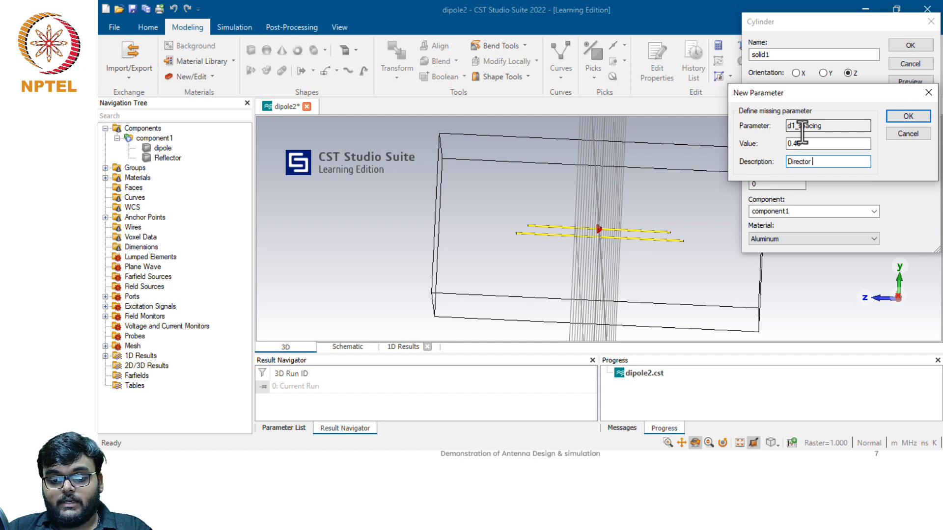
{"action": "type", "text": "1 spacing"}
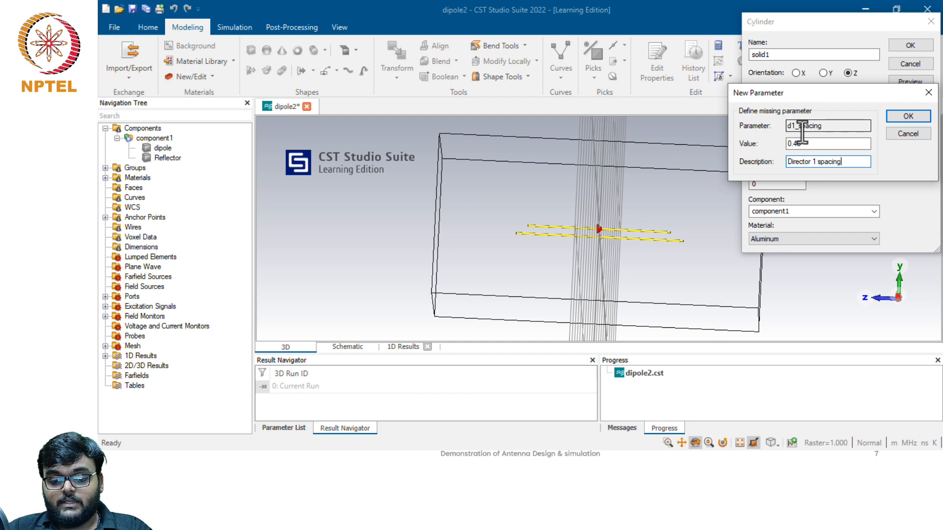
{"action": "left_click", "coordinate": [906, 114]}
{"action": "key", "text": "Return"}
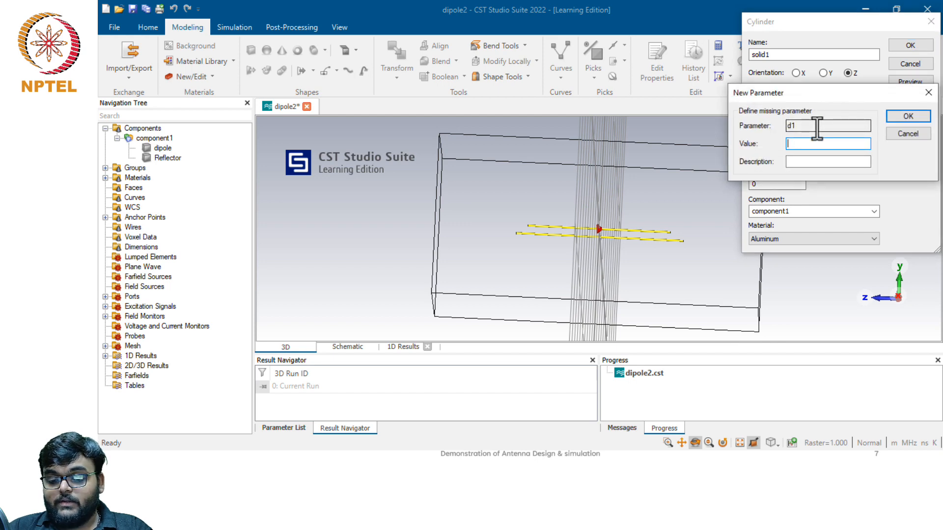
- Define parameter d1 as 0.608 with the description "Director 1 length", and create the first director's cylinder
{"action": "type", "text": "0."}
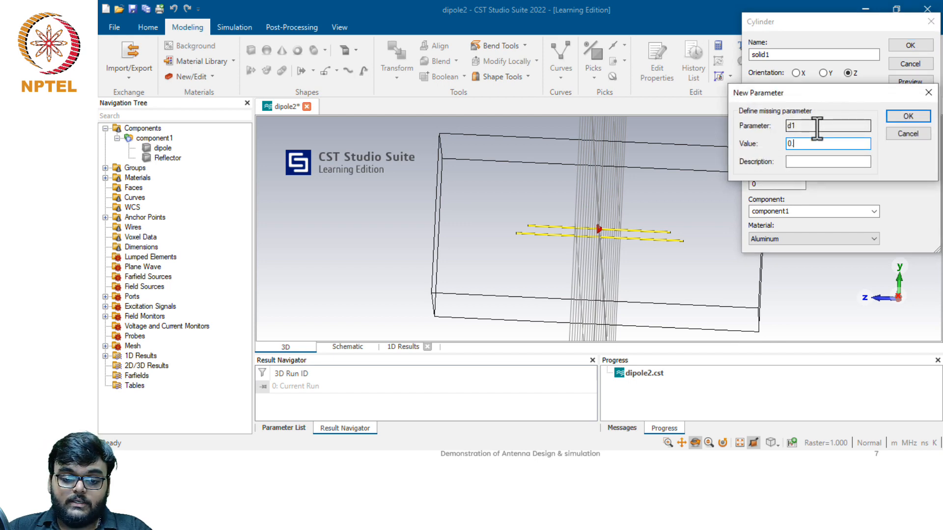
{"action": "type", "text": "608"}
{"action": "key", "text": "Tab"}
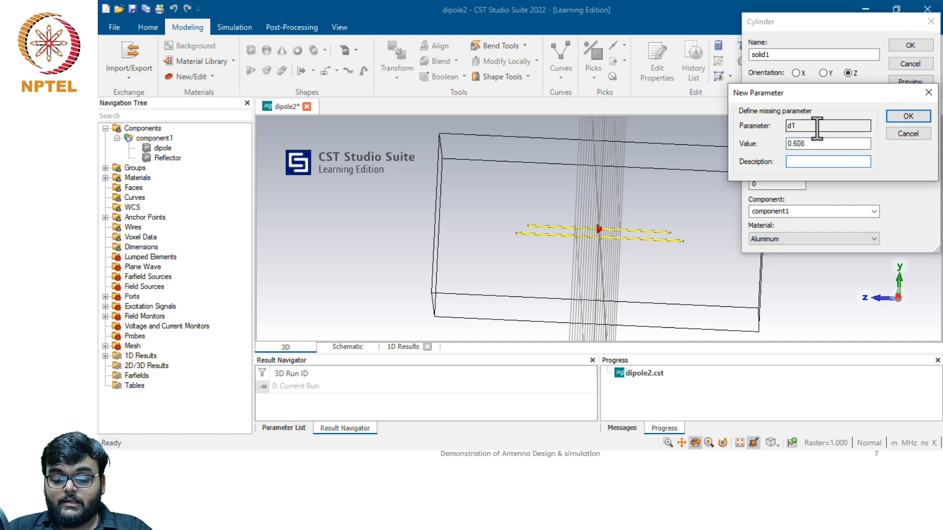
{"action": "type", "text": "Director"}
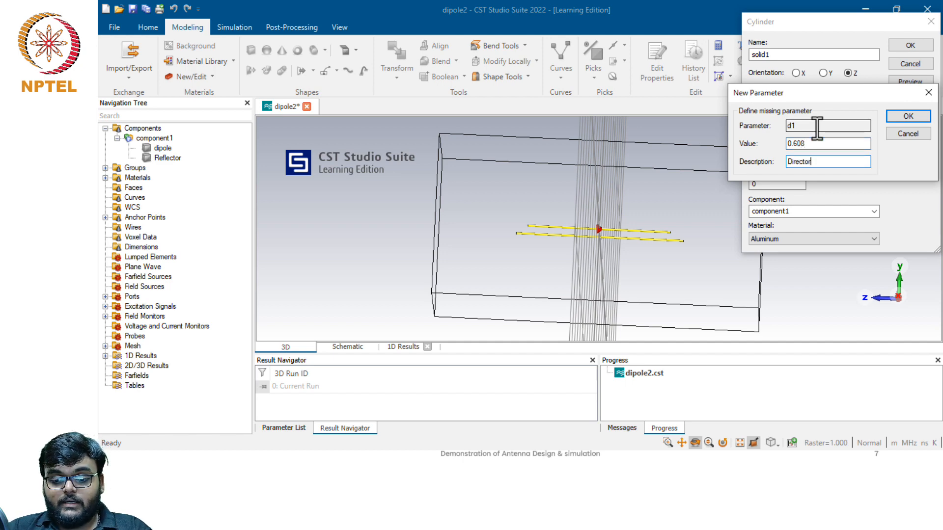
{"action": "type", "text": " 1 leng"}
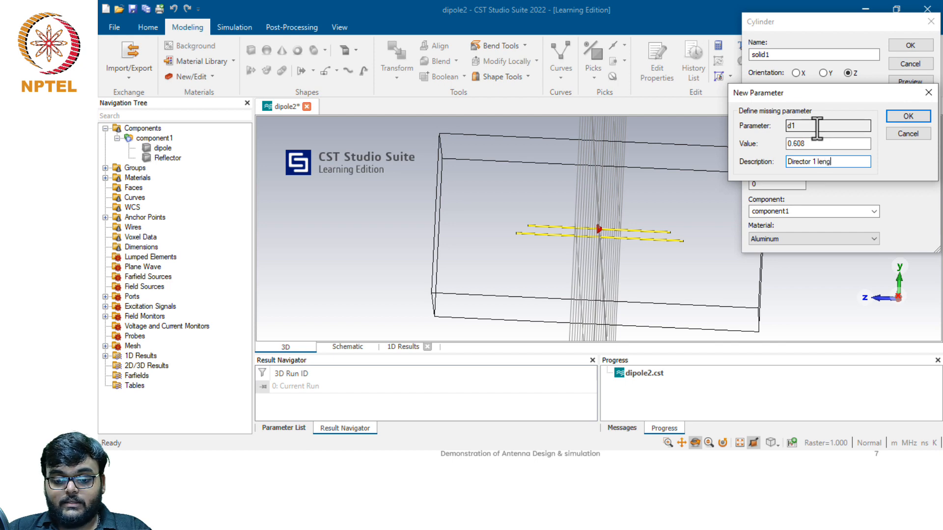
{"action": "type", "text": "th"}
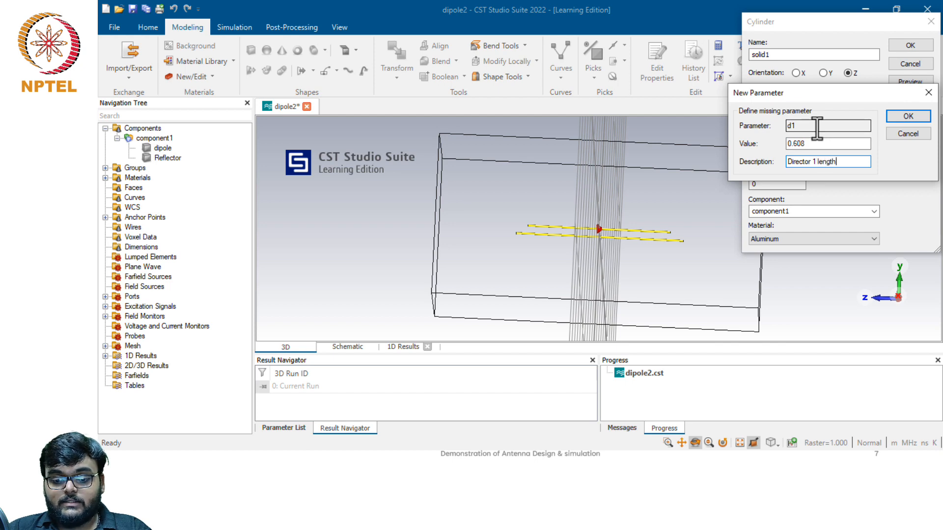
{"action": "left_click", "coordinate": [904, 119]}
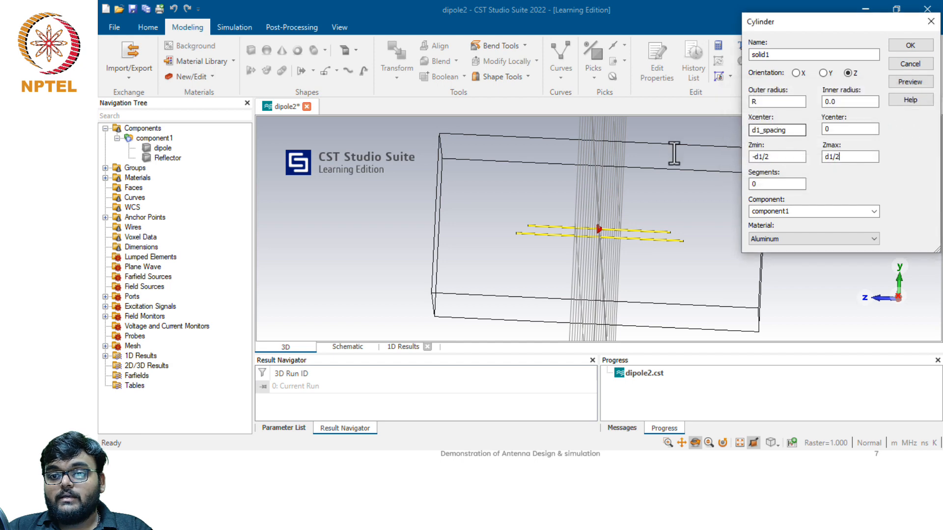
{"action": "key", "text": "Return"}
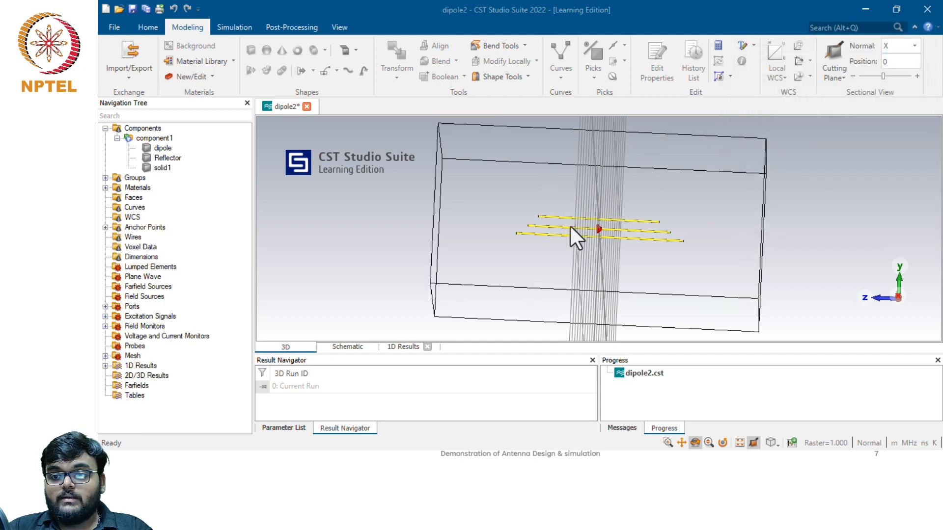
- Rename the new solid1 cylinder in component1 as Director1
{"action": "left_click", "coordinate": [163, 168]}
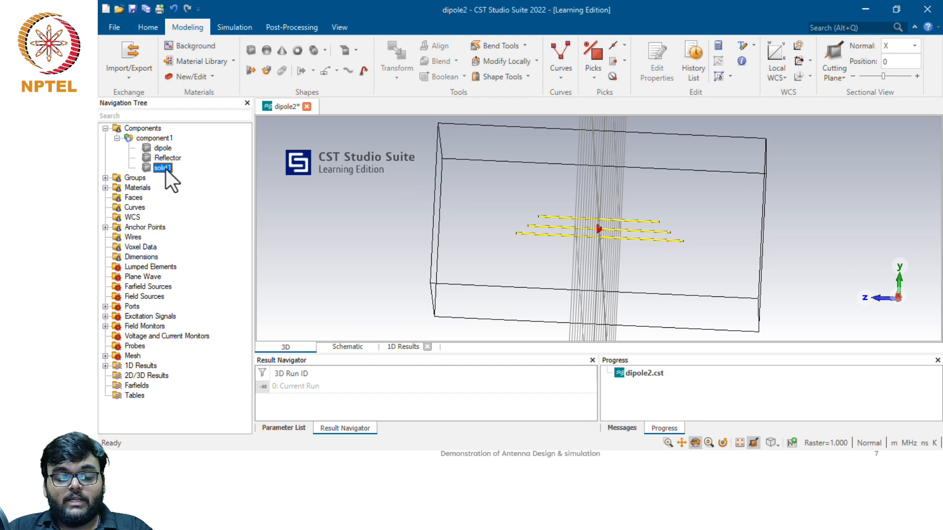
{"action": "left_click", "coordinate": [163, 168]}
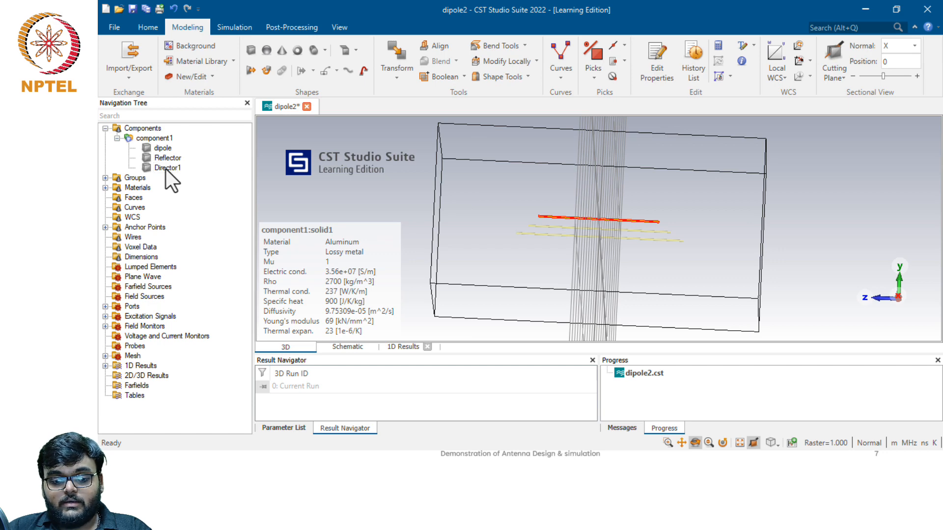
{"action": "left_click", "coordinate": [166, 170]}
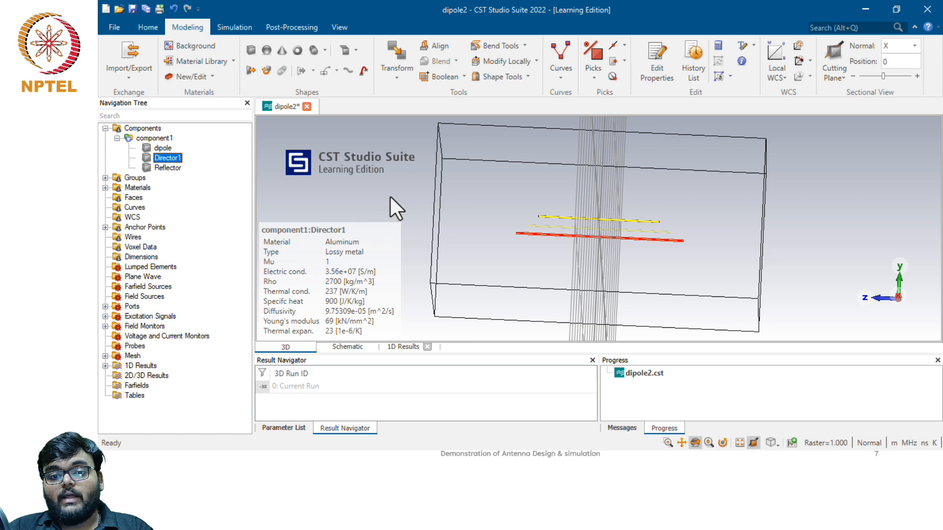
- Start a new cylinder by numeric entry, naming it Director2 and setting its outer radius to R
{"action": "left_click", "coordinate": [314, 50]}
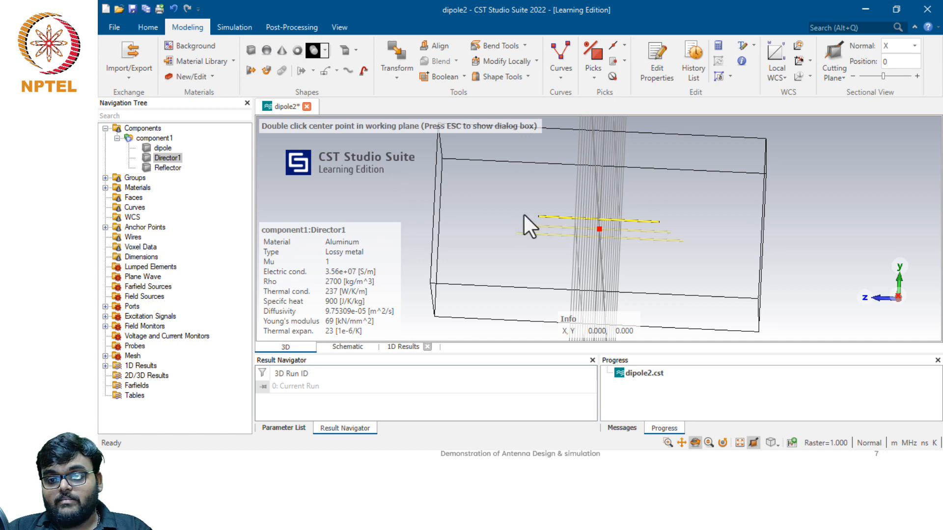
{"action": "key", "text": "Escape"}
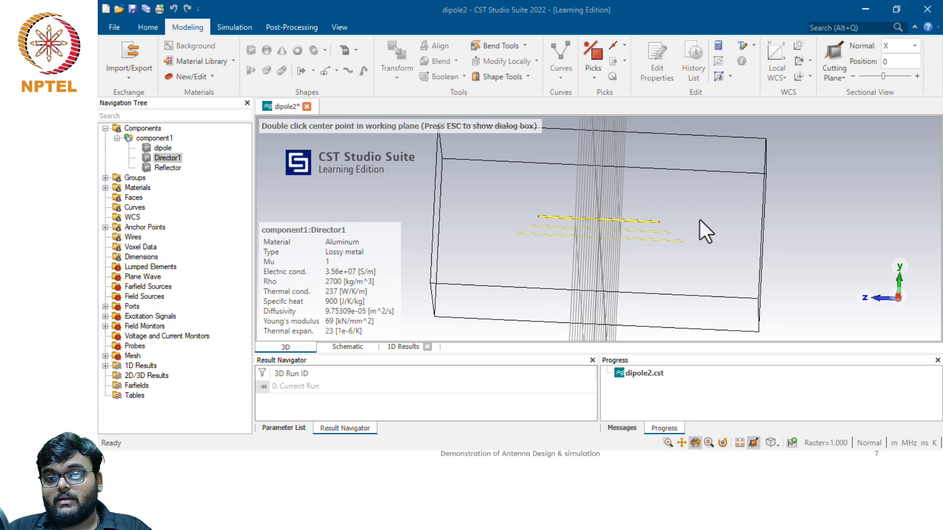
{"action": "key", "text": "Escape"}
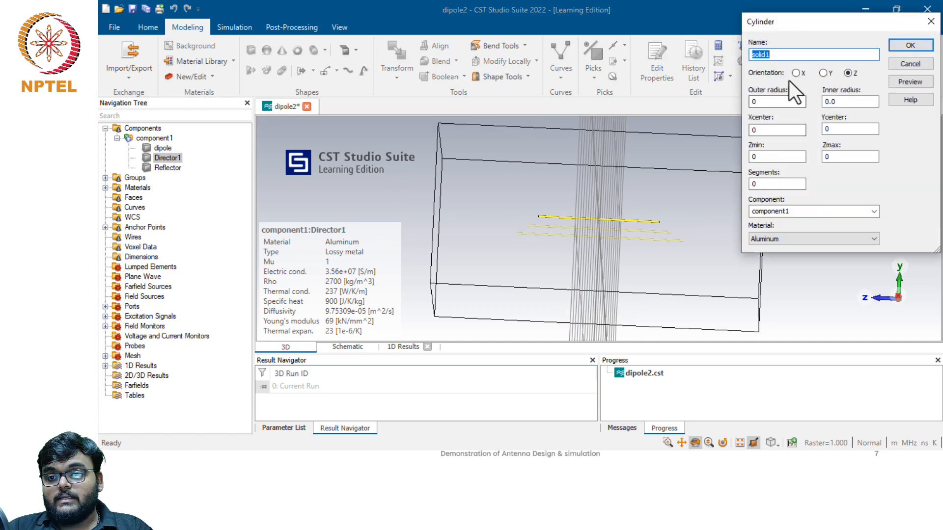
{"action": "type", "text": "Director2"}
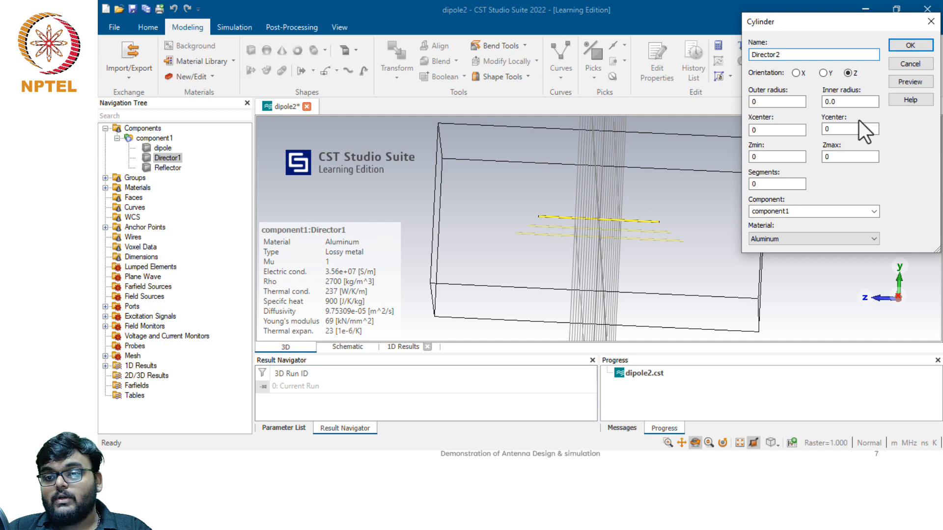
{"action": "left_click", "coordinate": [781, 102]}
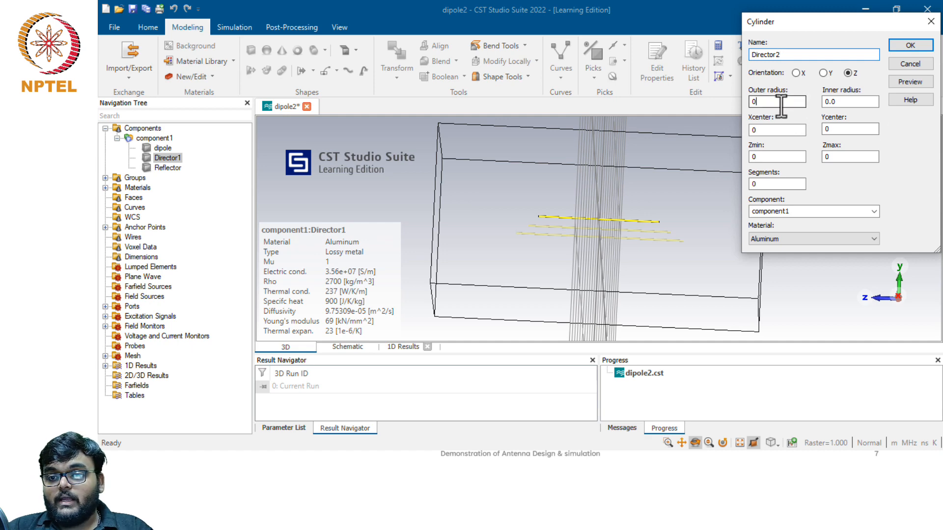
{"action": "key", "text": "BackSpace"}
{"action": "type", "text": "R"}
{"action": "key", "text": "Tab"}
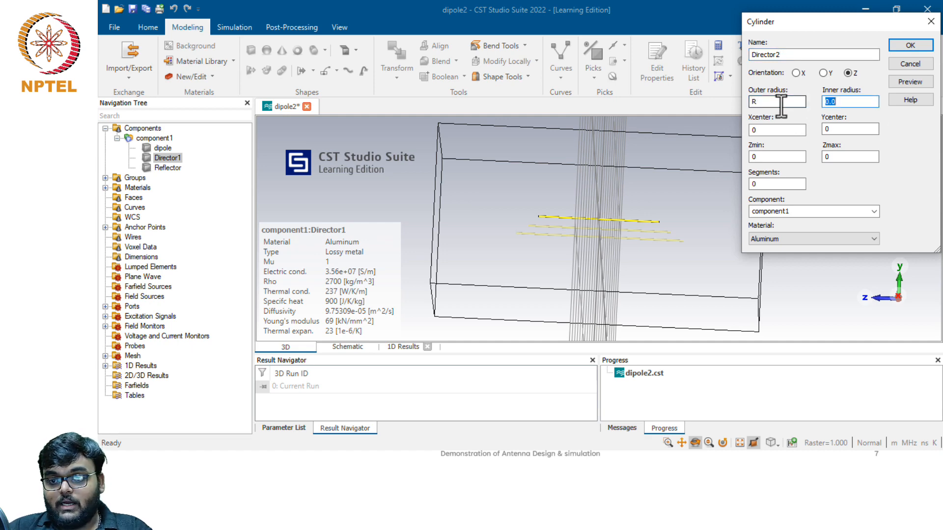
{"action": "key", "text": "Tab"}
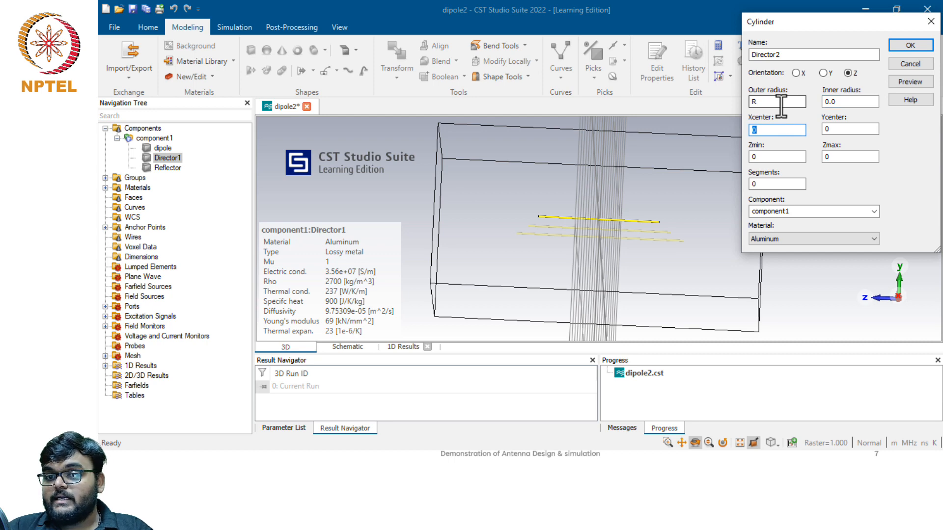
- Set the Director2 cylinder's X center to d2_spacing
{"action": "type", "text": "d1"}
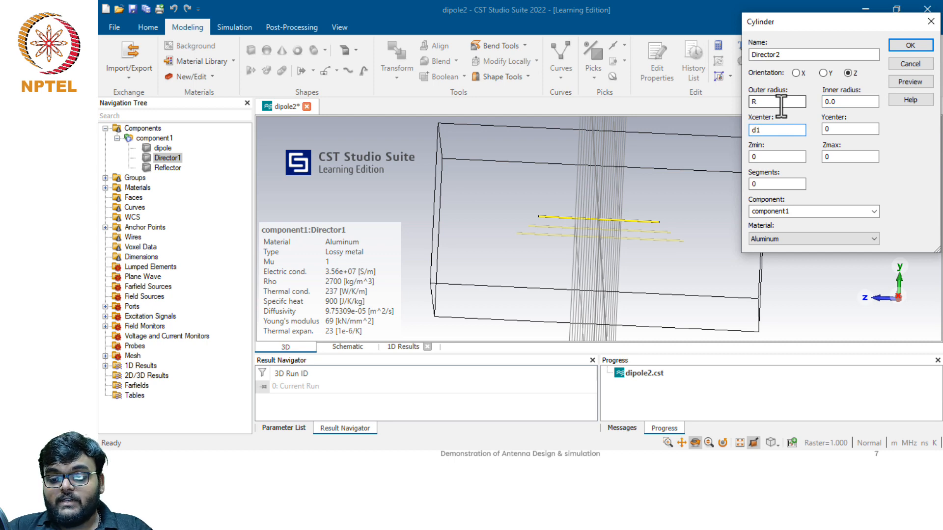
{"action": "type", "text": "2"}
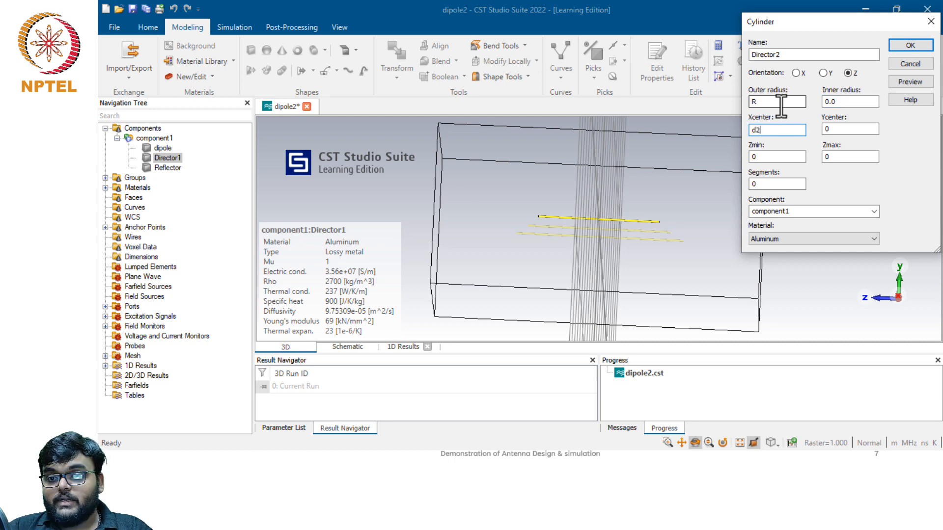
{"action": "type", "text": "_"}
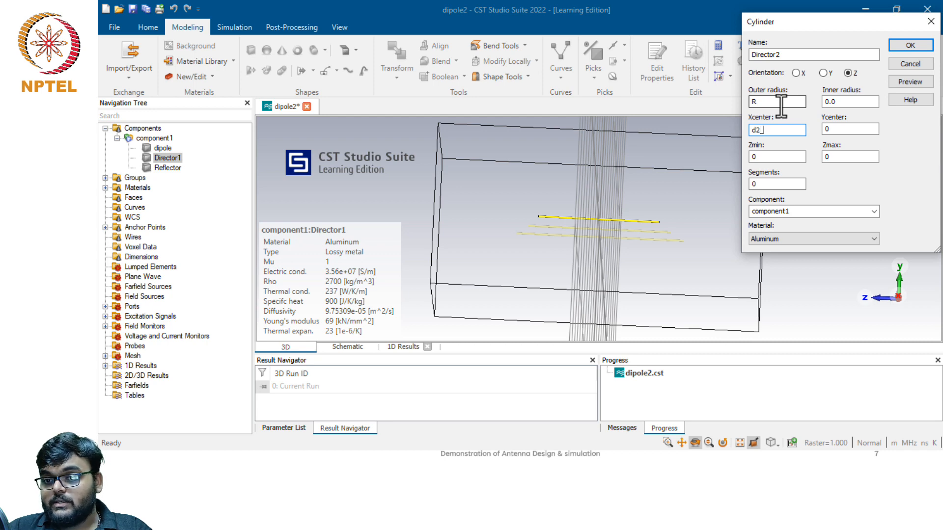
{"action": "type", "text": "spacing"}
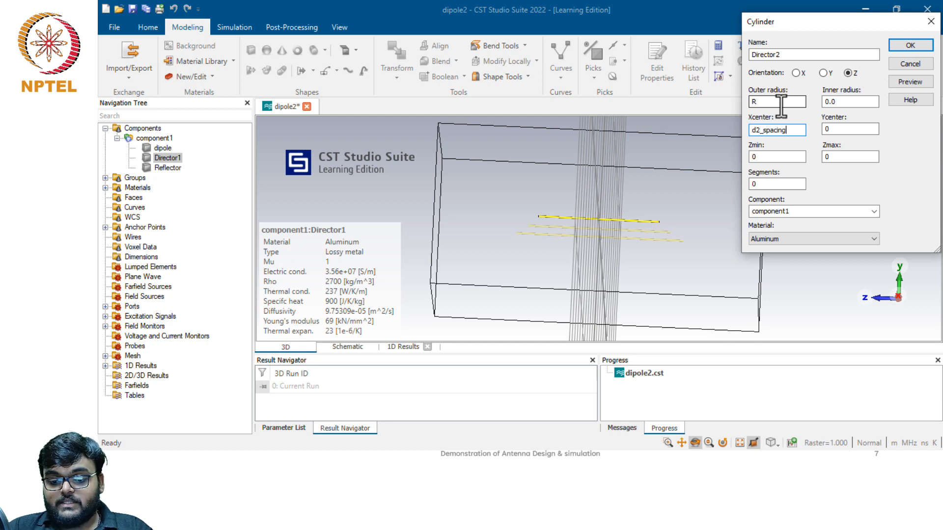
{"action": "key", "text": "Tab"}
{"action": "key", "text": "Tab"}
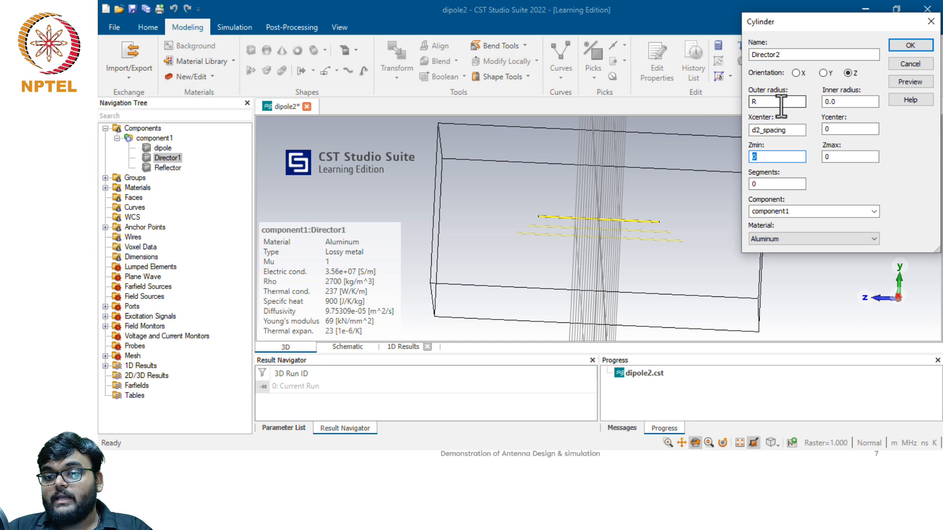
- Set Director2's Z extent from -d2/2 to d2/2 and submit the cylinder definition
{"action": "type", "text": "-"}
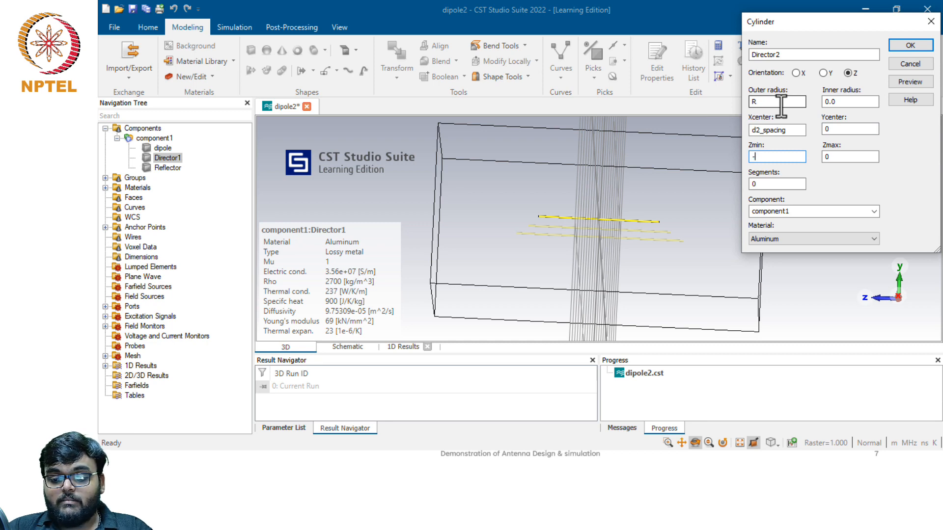
{"action": "type", "text": "d2/2"}
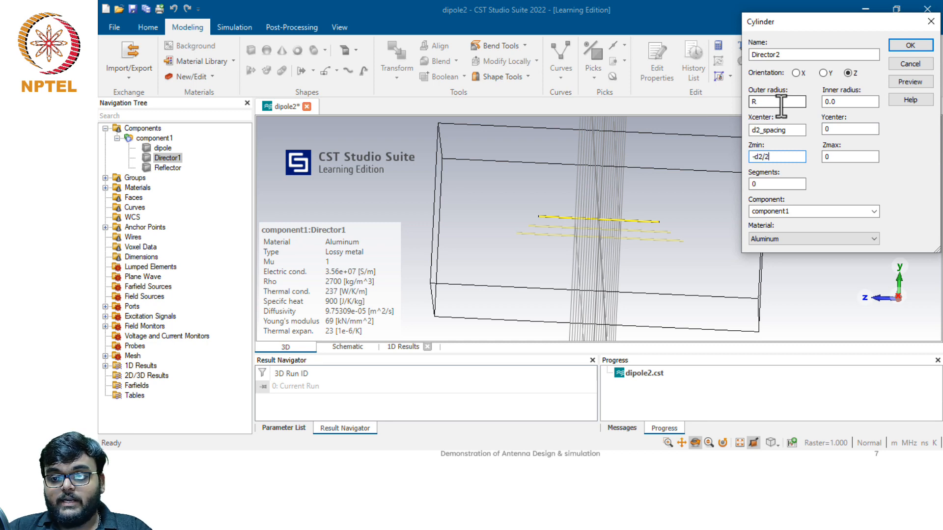
{"action": "key", "text": "Tab"}
{"action": "type", "text": "d2/"}
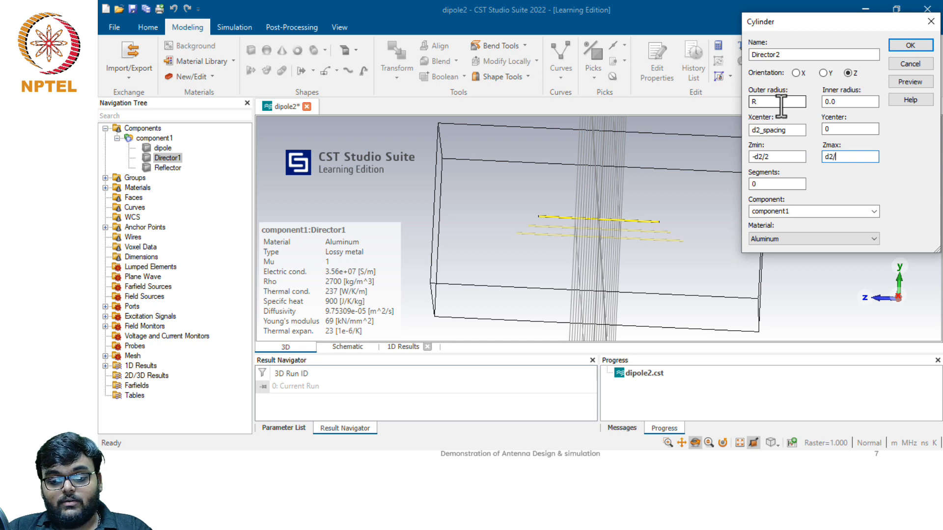
{"action": "type", "text": "2"}
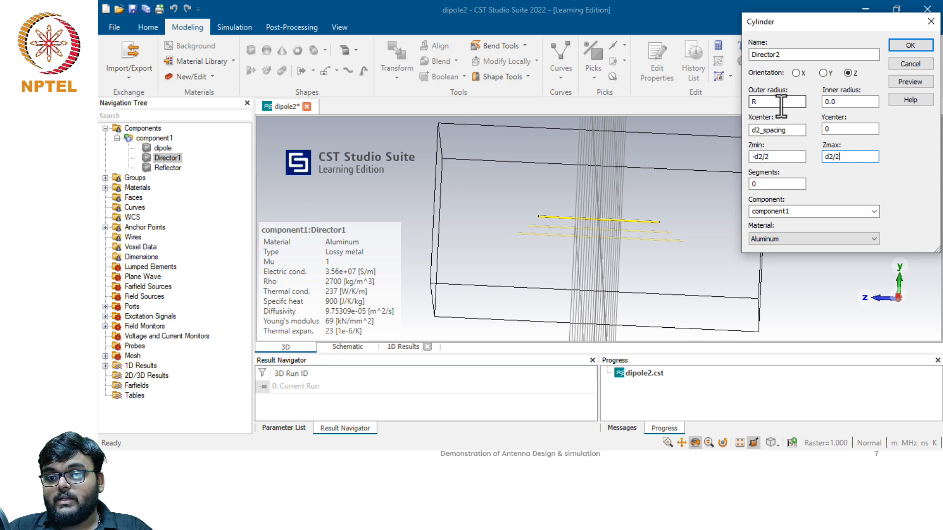
{"action": "key", "text": "Return"}
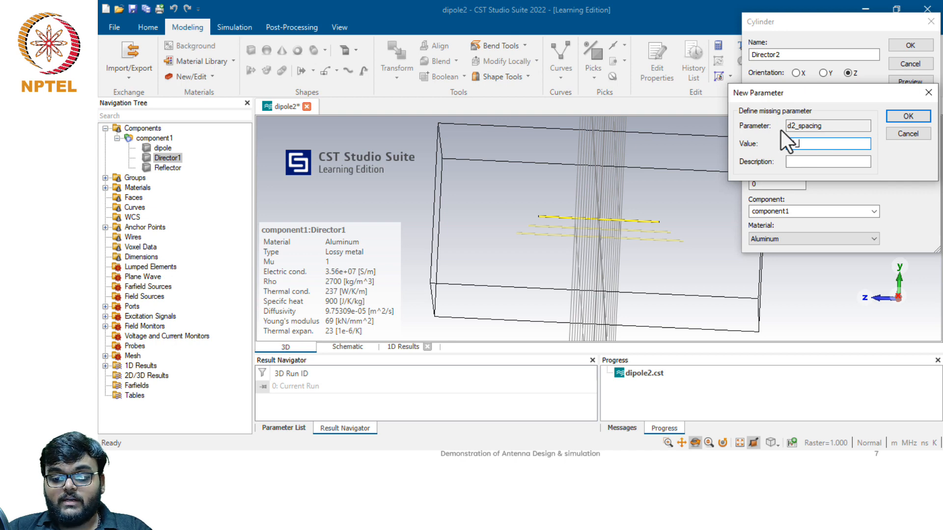
- Define the missing parameter d2_spacing as Director1's spacing parameter plus 0.48, with the description "Director 2 spacing"
{"action": "type", "text": "pacing"}
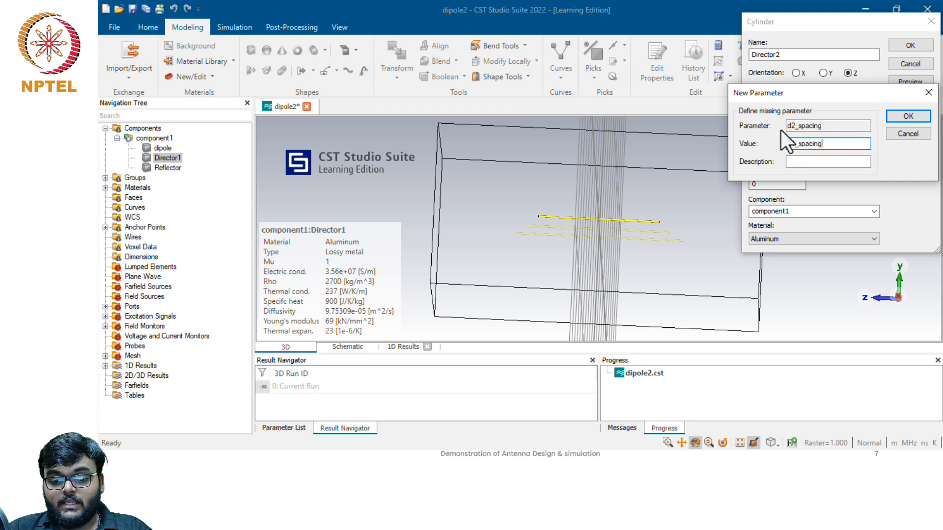
{"action": "type", "text": "+"}
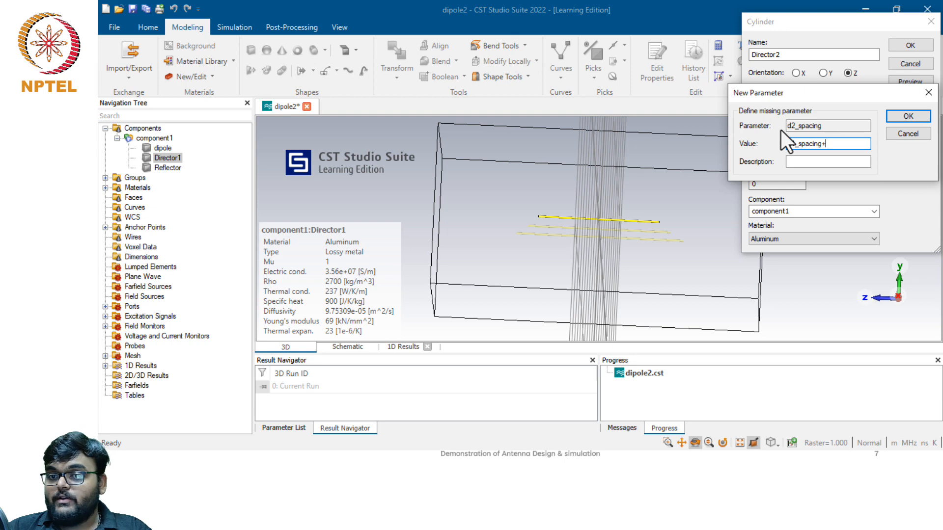
{"action": "type", "text": "0."}
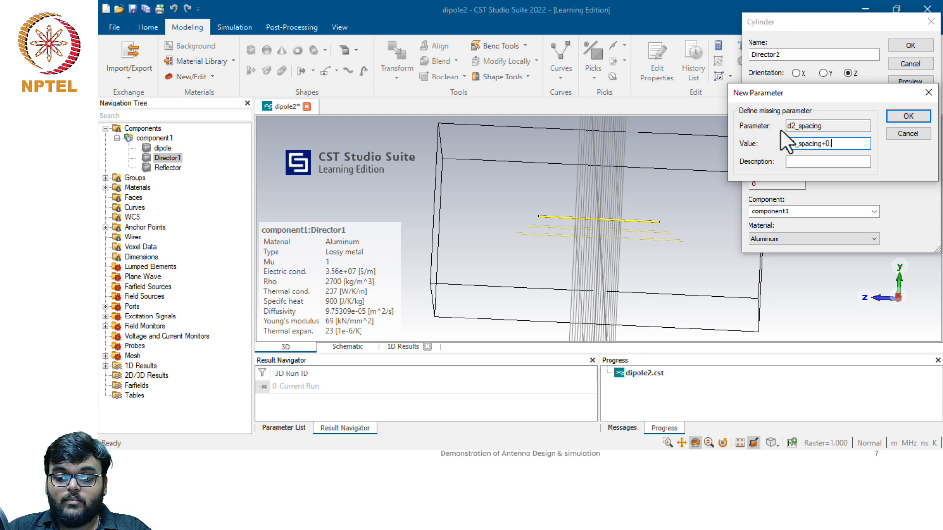
{"action": "type", "text": "48"}
{"action": "key", "text": "Tab"}
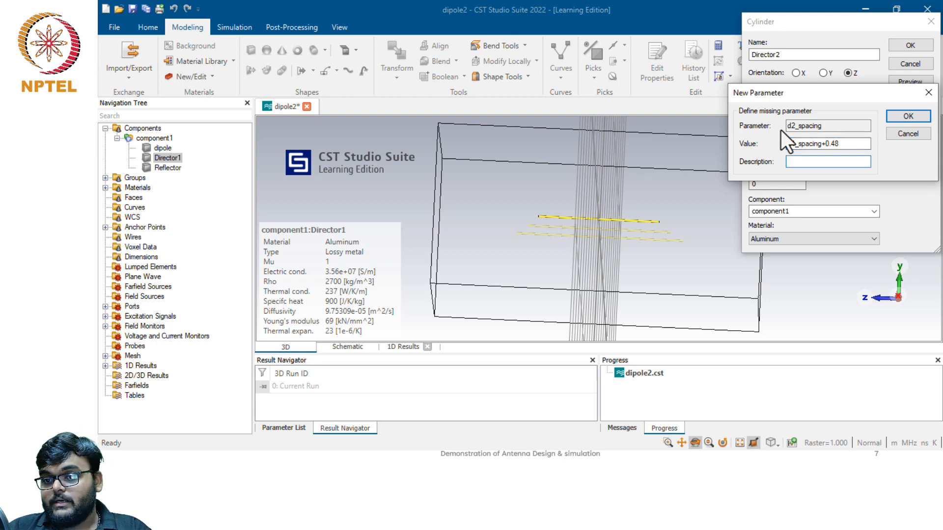
{"action": "type", "text": "Direc"}
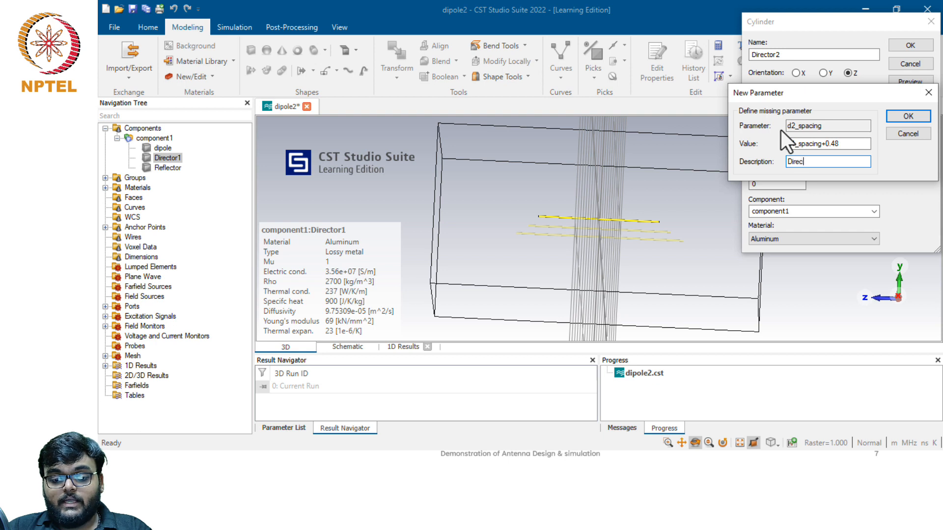
{"action": "type", "text": "tor 2"}
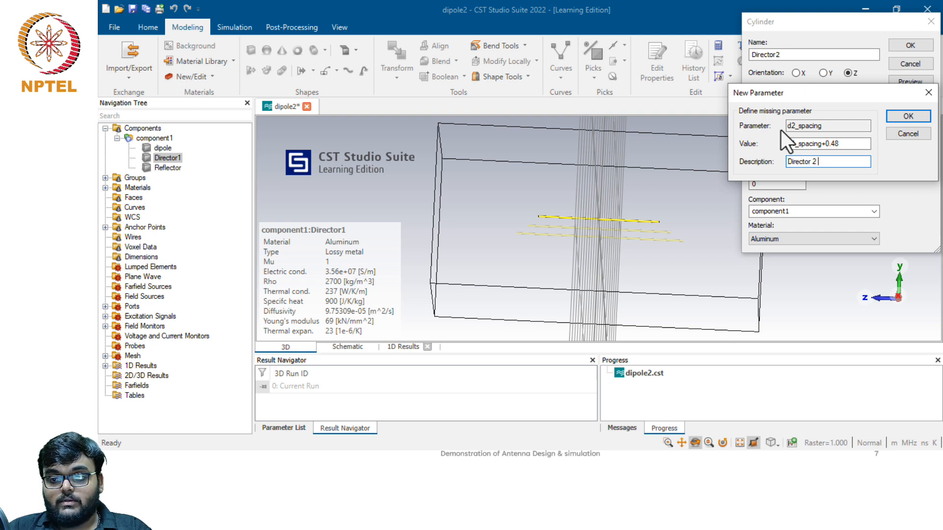
{"action": "type", "text": " spacing"}
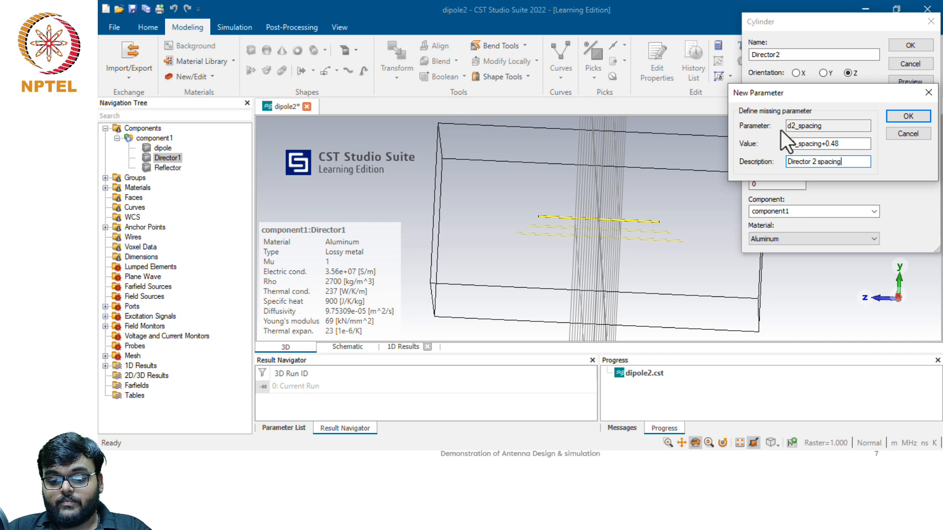
{"action": "key", "text": "Return"}
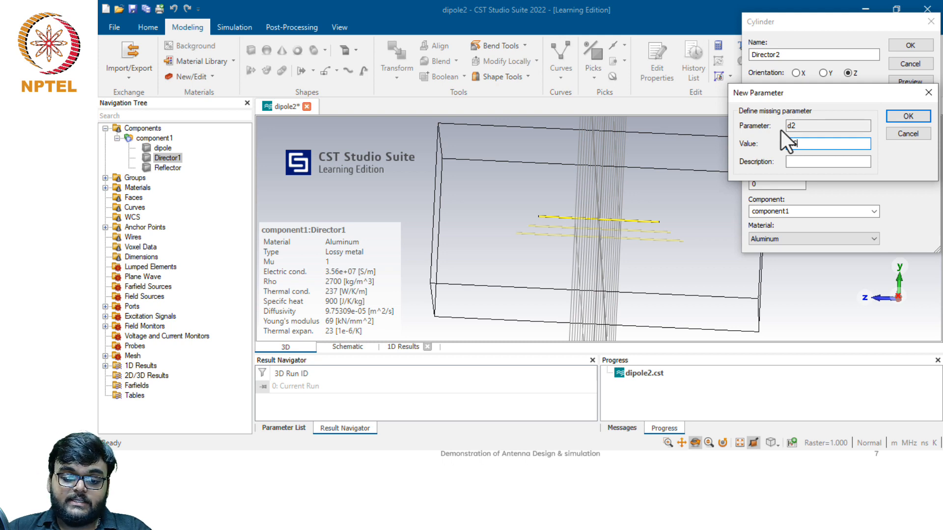
- Define the missing length parameter d2 with the description "Director 2 length" and create the Director2 cylinder
{"action": "type", "text": "8"}
{"action": "key", "text": "Tab"}
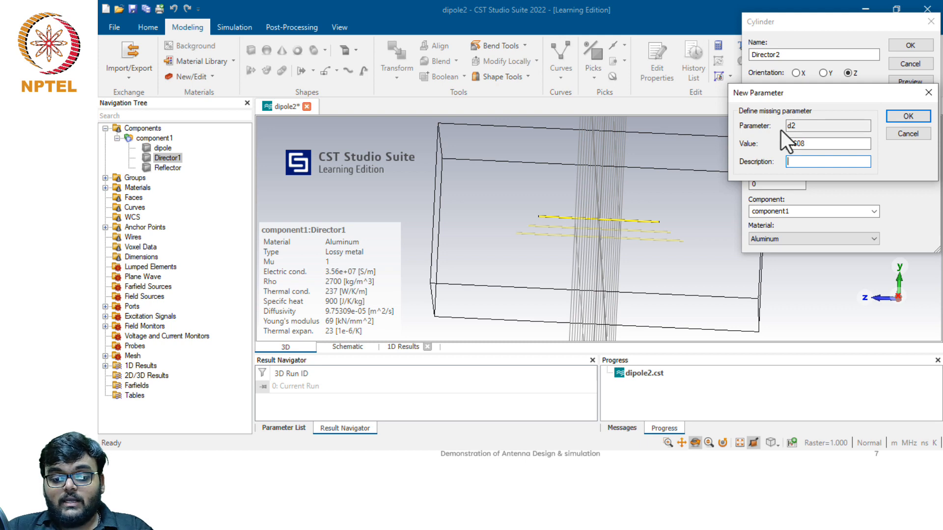
{"action": "type", "text": "Direc"}
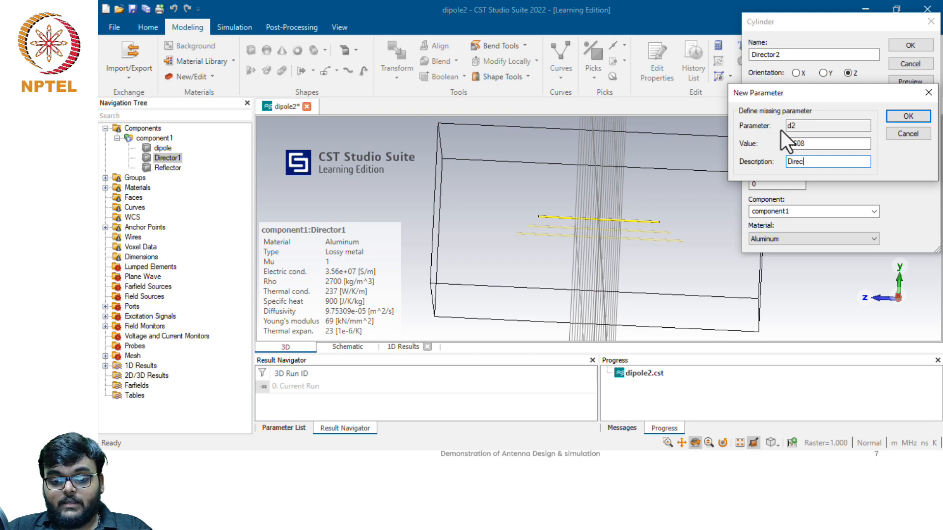
{"action": "type", "text": "tor 2"}
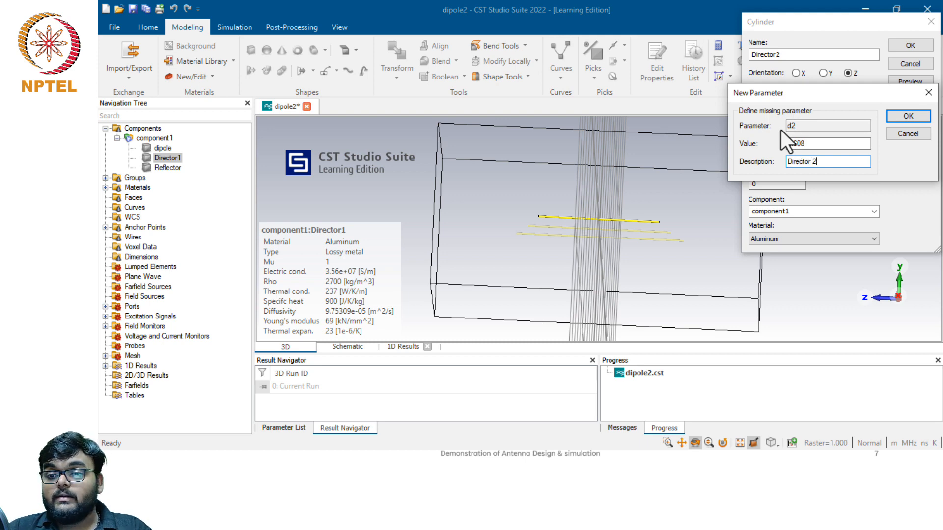
{"action": "type", "text": " l"}
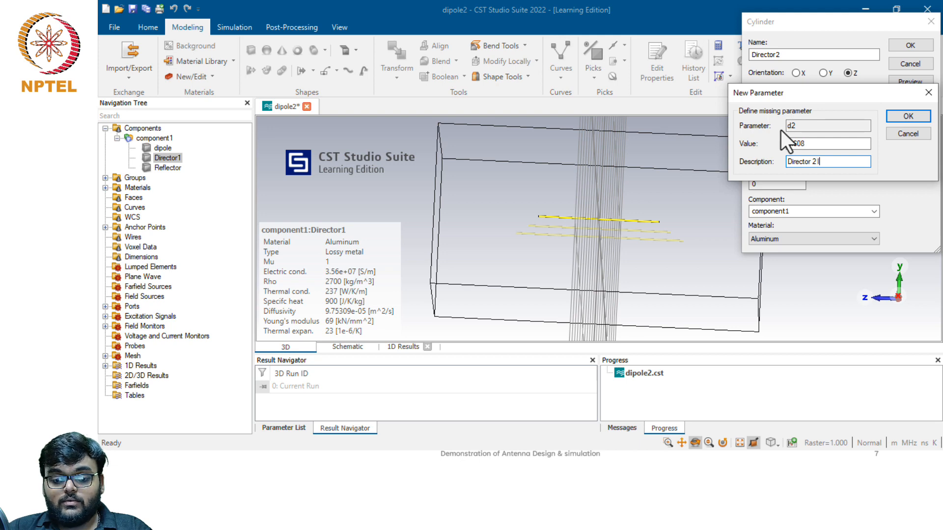
{"action": "type", "text": "ength"}
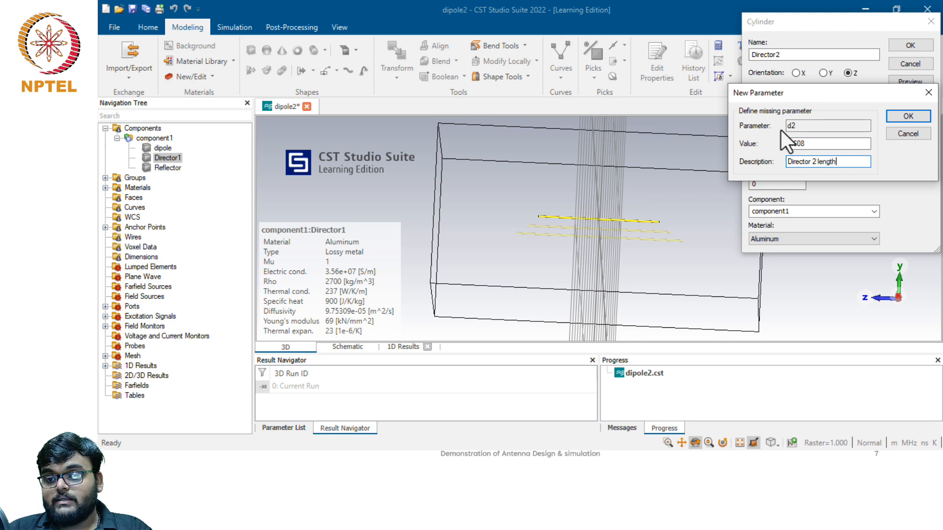
{"action": "left_click", "coordinate": [894, 116]}
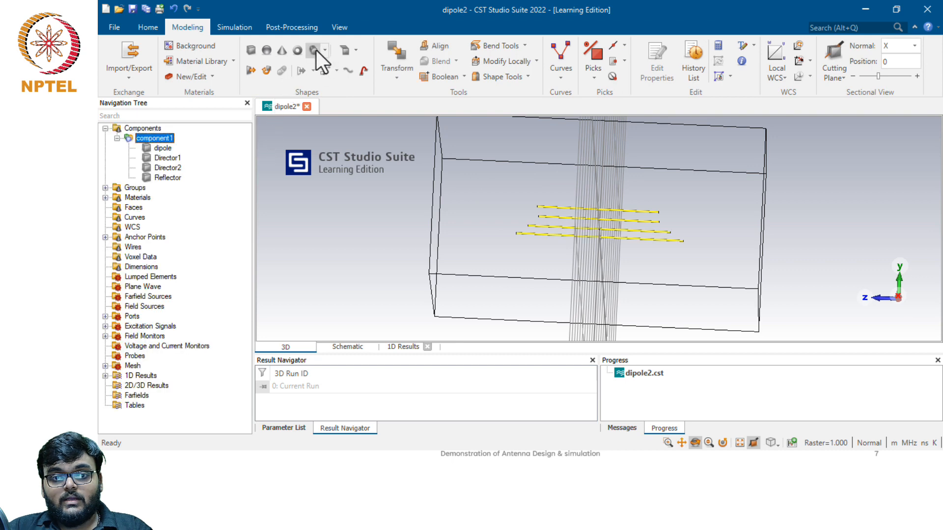
- Start a new cylinder by numeric entry, naming it Director3 and setting its outer radius to R
{"action": "left_click", "coordinate": [316, 51]}
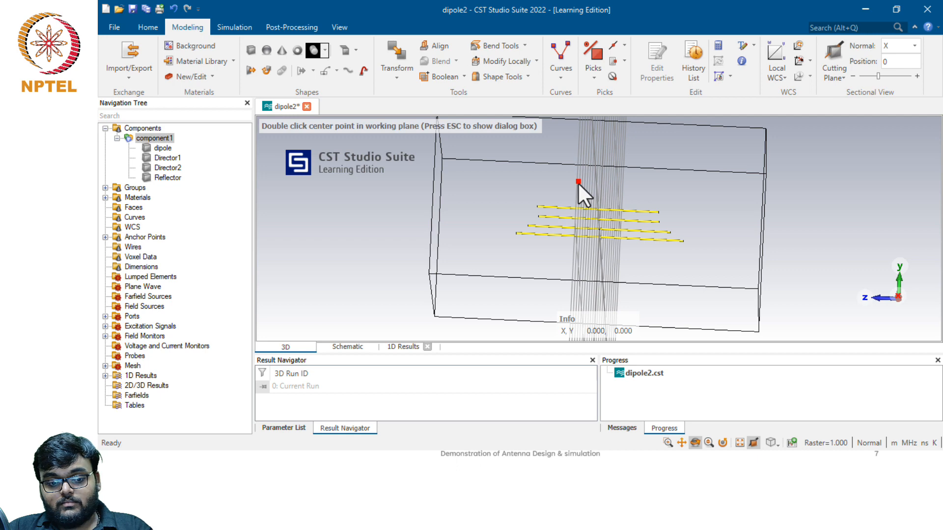
{"action": "key", "text": "Escape"}
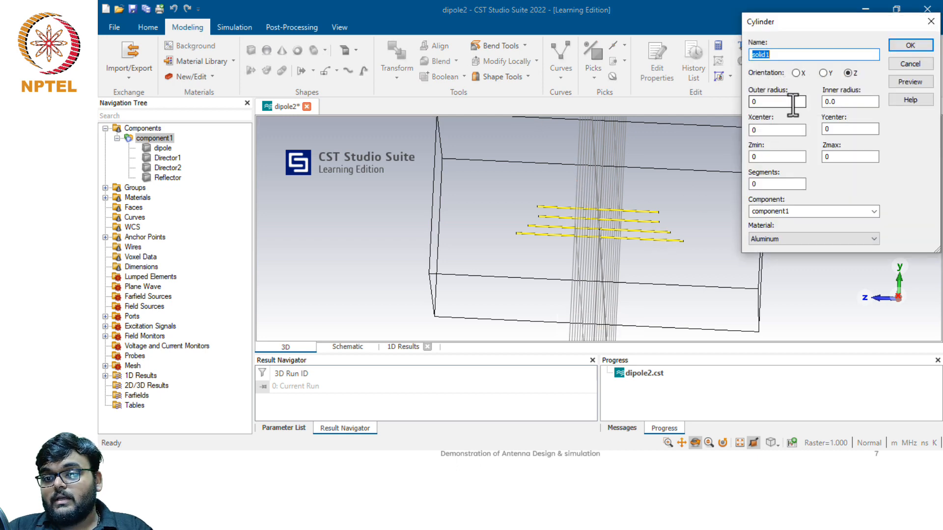
{"action": "type", "text": "Director"}
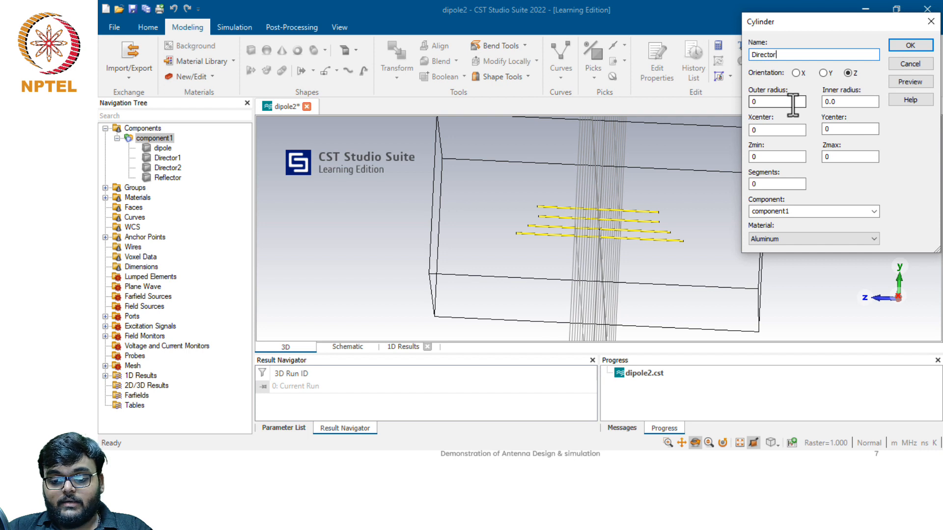
{"action": "type", "text": "3"}
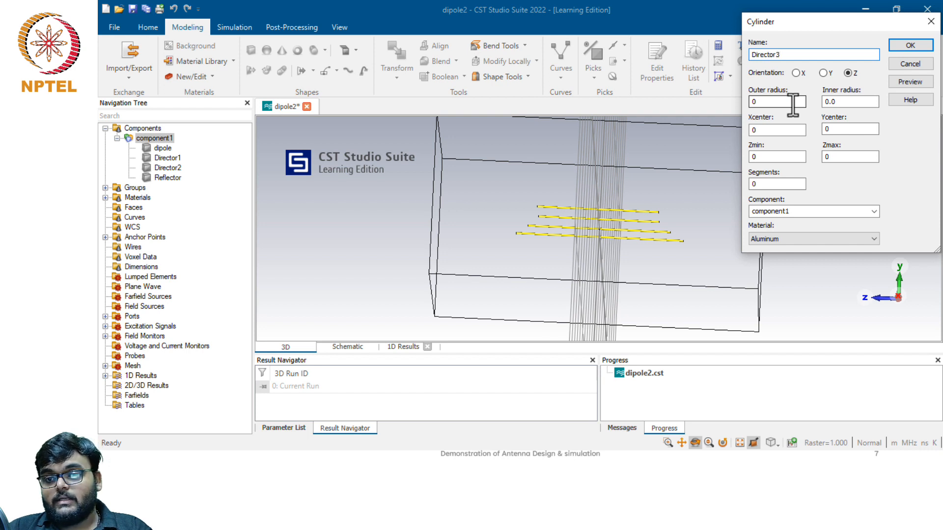
{"action": "double_click", "coordinate": [793, 105]}
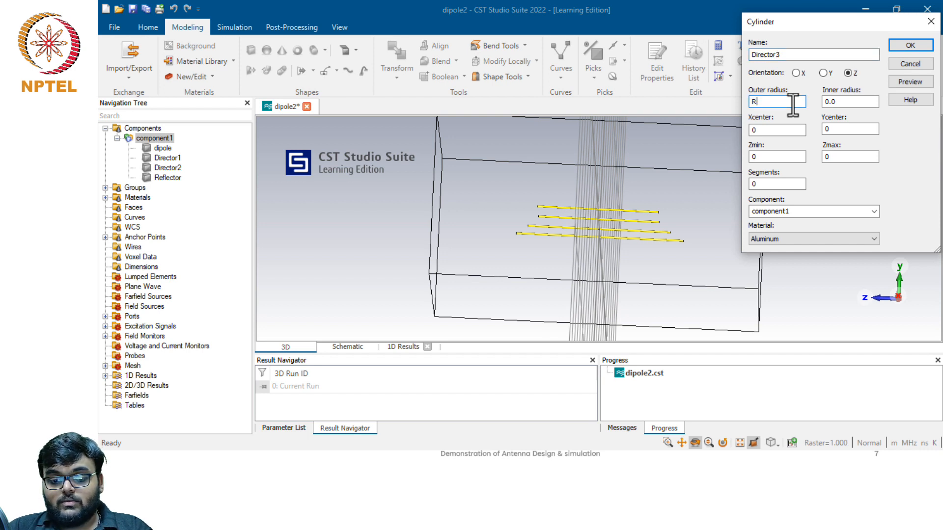
{"action": "type", "text": "R"}
{"action": "key", "text": "Tab"}
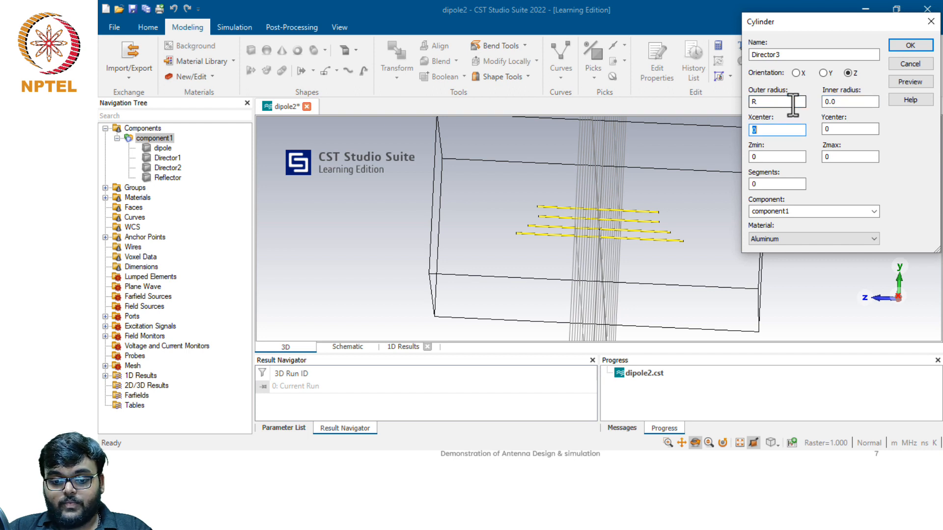
- Set Director3's X center to d3_spacing and its Z extent from -d3/2 to d3/2, and submit the cylinder definition
{"action": "type", "text": "d3_spacing"}
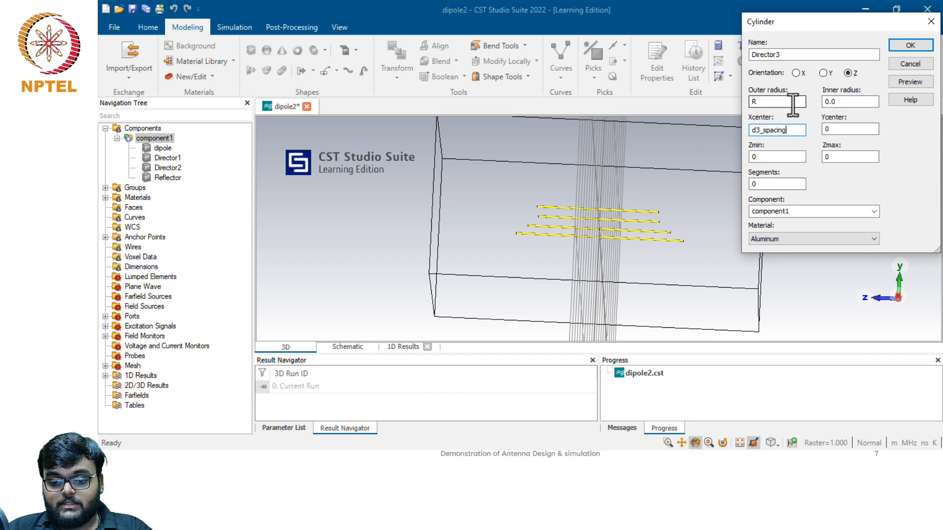
{"action": "key", "text": "Tab"}
{"action": "key", "text": "Tab"}
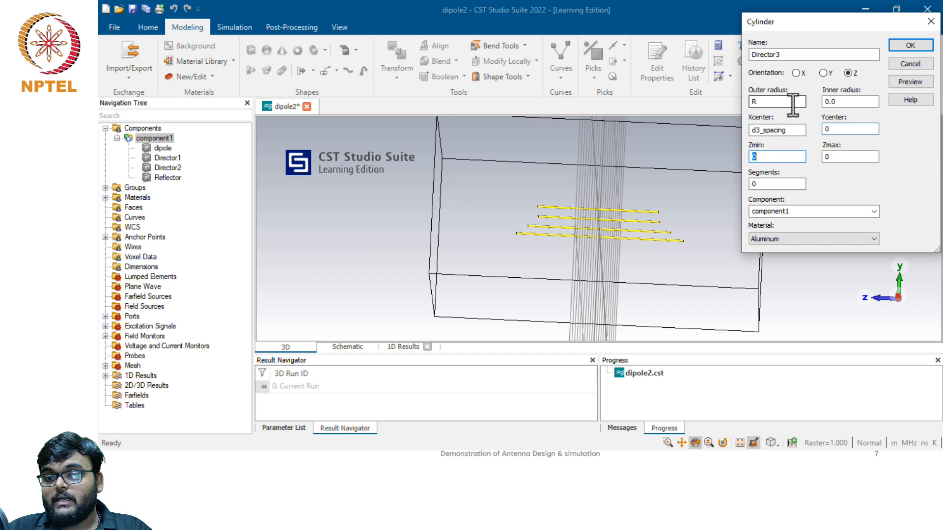
{"action": "type", "text": "-d3/"}
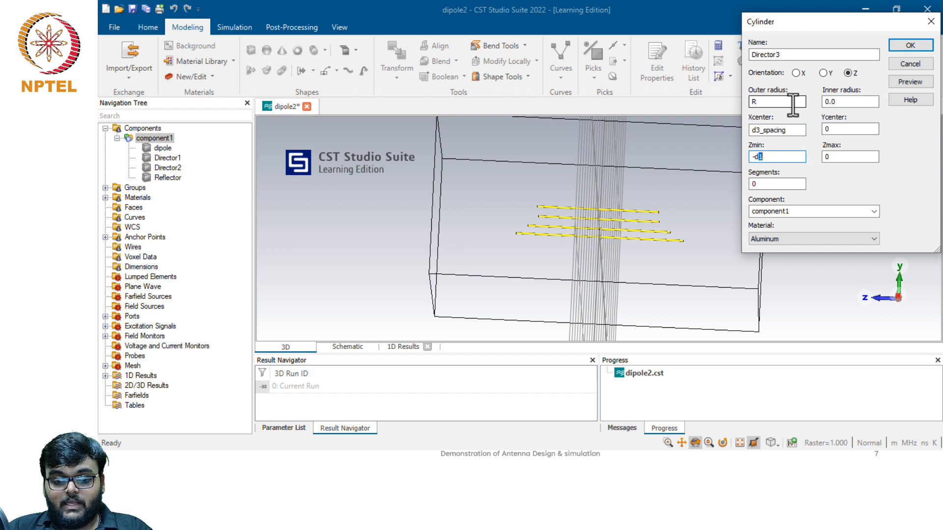
{"action": "type", "text": "2"}
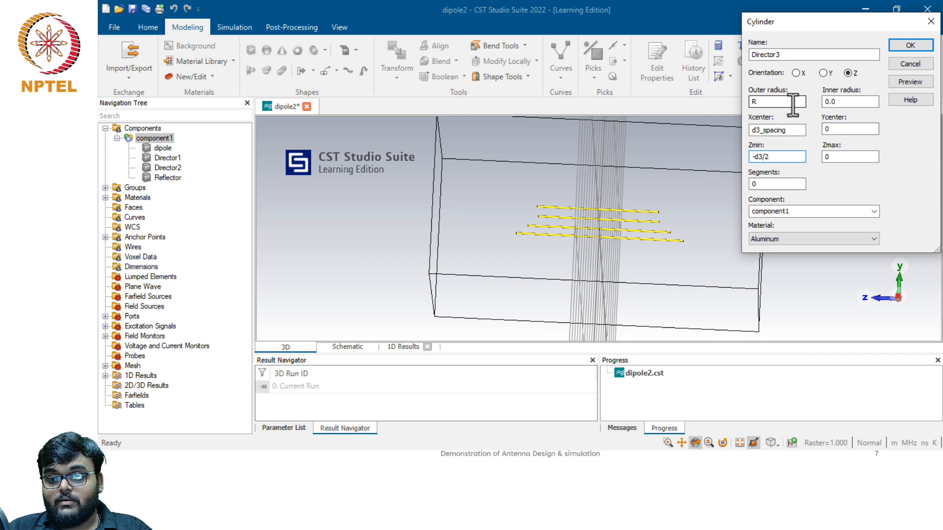
{"action": "key", "text": "Tab"}
{"action": "type", "text": "d3/"}
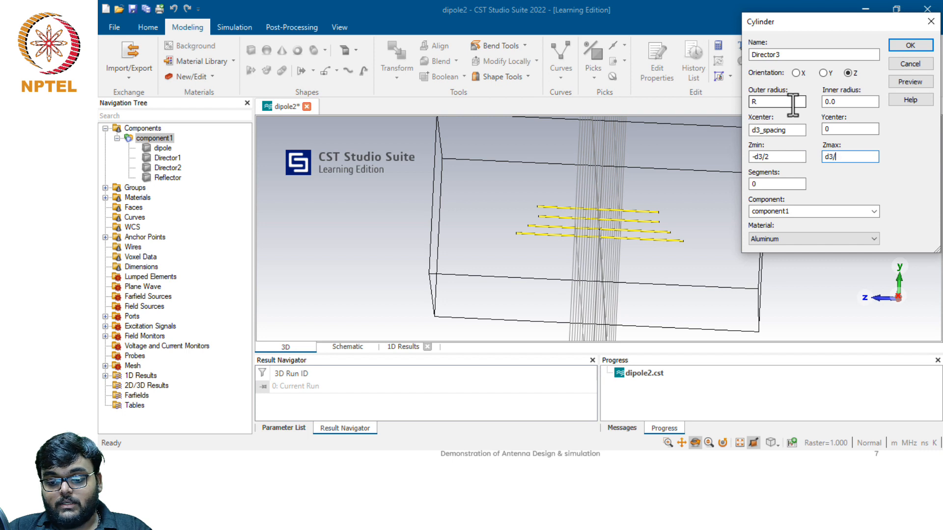
{"action": "type", "text": "2"}
{"action": "key", "text": "Return"}
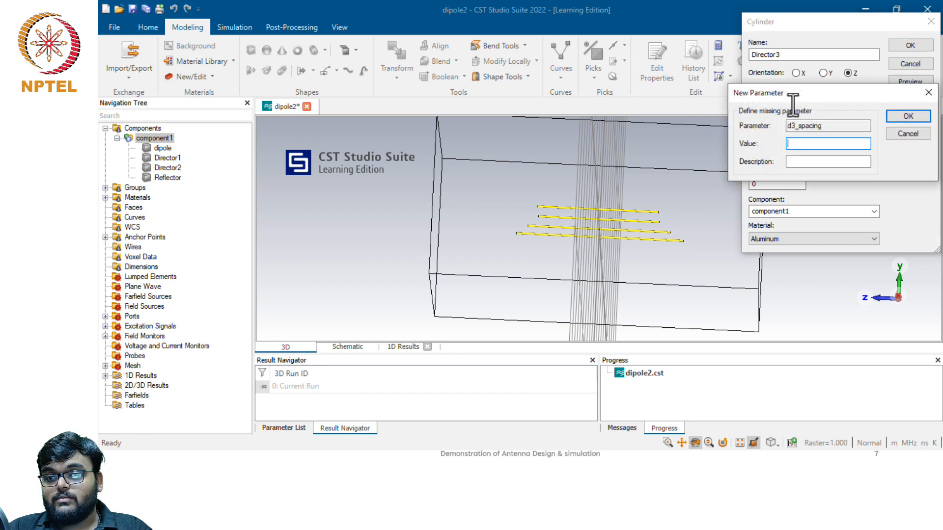
- Define the missing parameter d3_spacing as d2_spacing+0.48, with the description "Director 3 spacing"
{"action": "type", "text": "d2"}
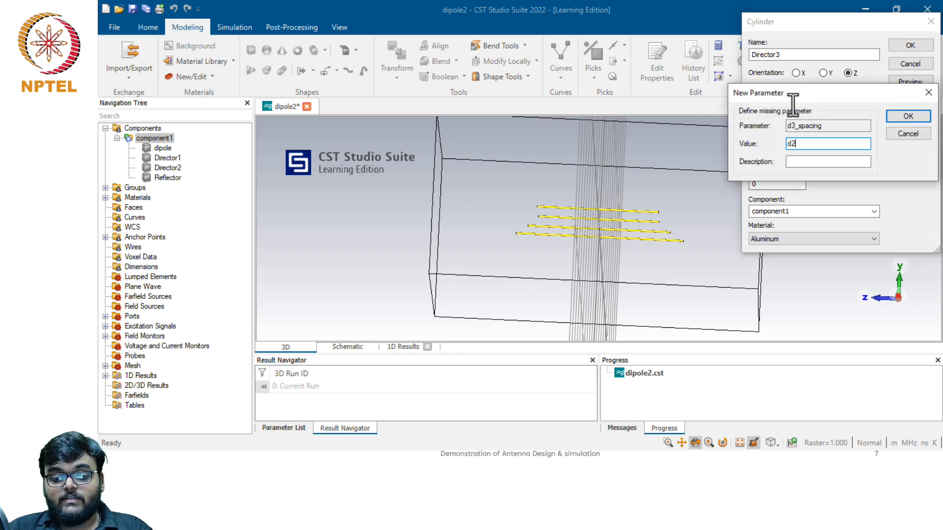
{"action": "type", "text": "_s"}
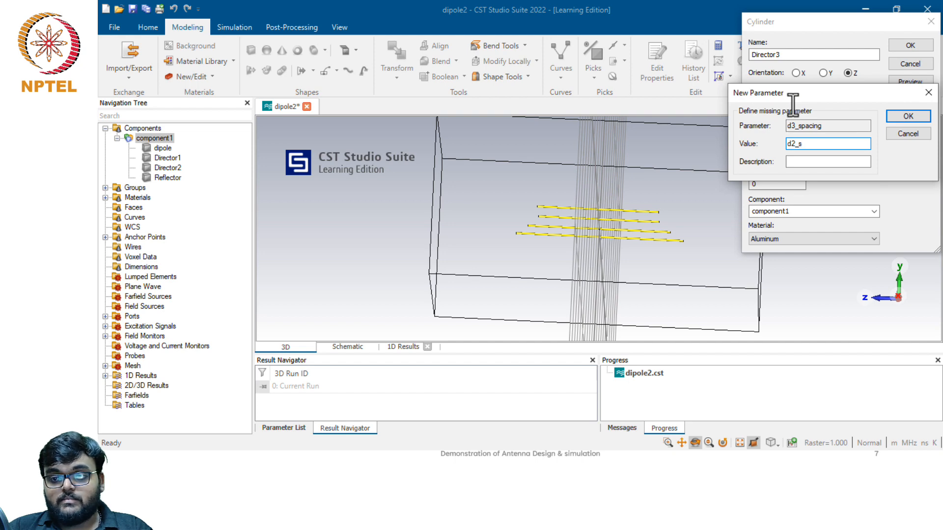
{"action": "type", "text": "pac"}
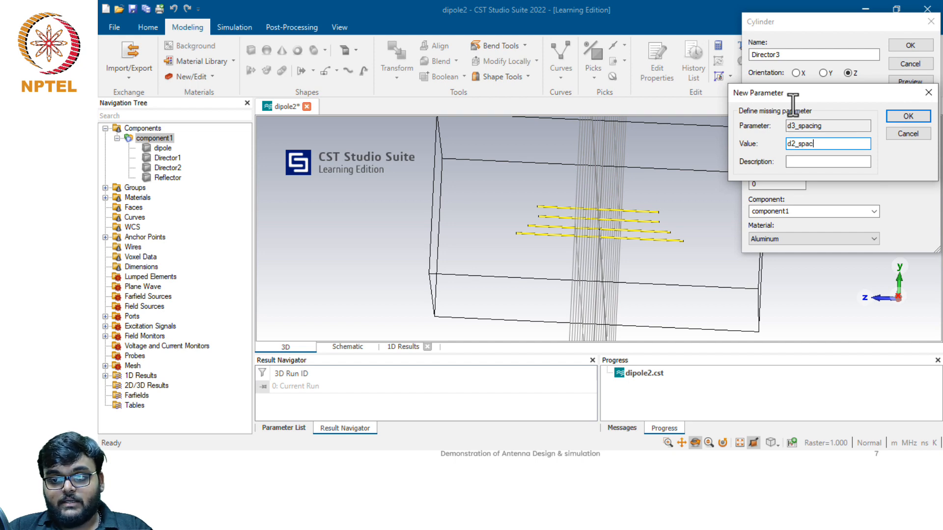
{"action": "type", "text": "ing"}
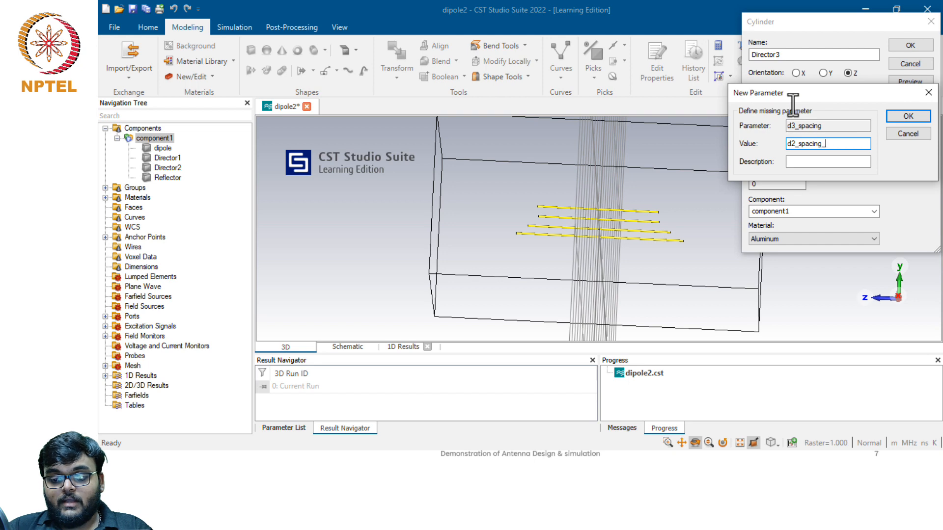
{"action": "type", "text": "+0"}
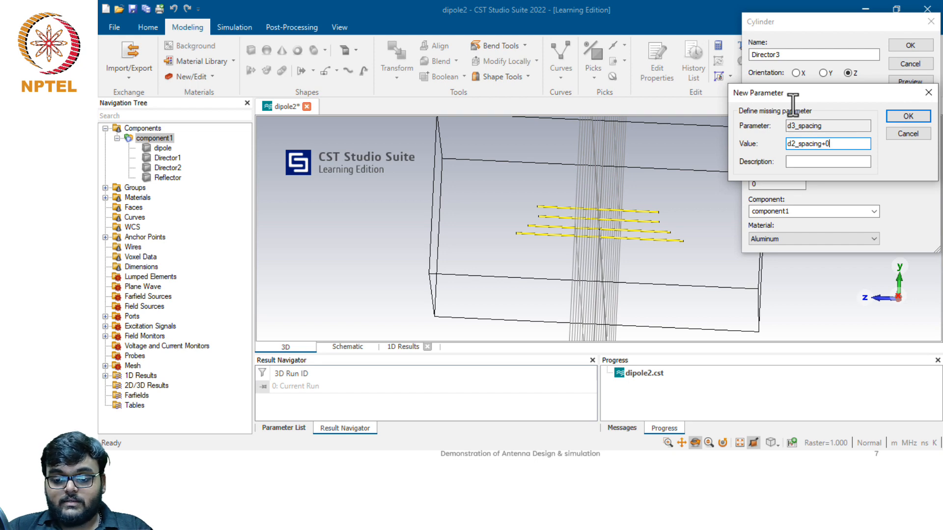
{"action": "type", "text": ".48"}
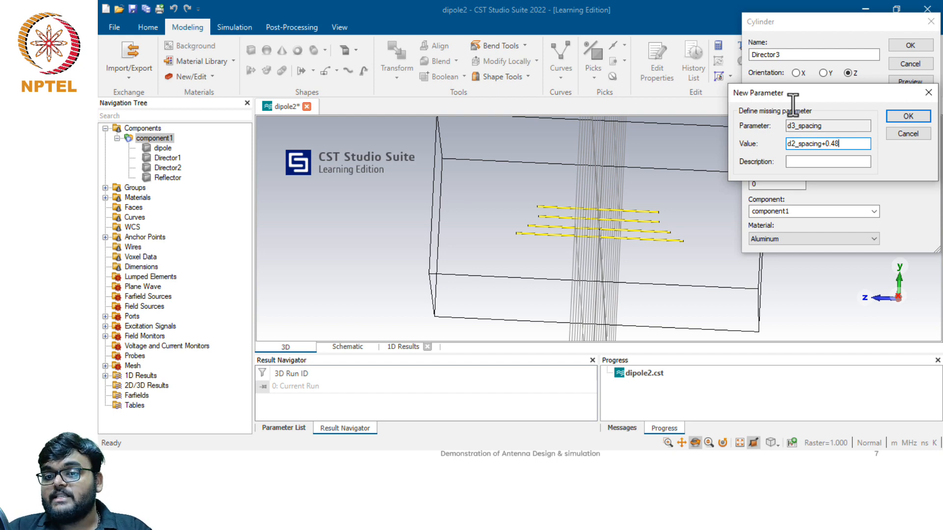
{"action": "key", "text": "Tab"}
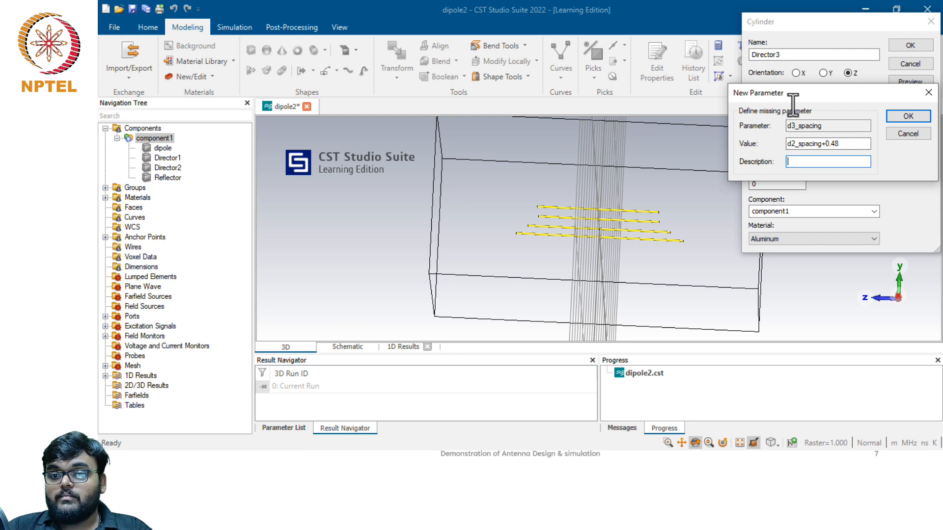
{"action": "type", "text": "Director"}
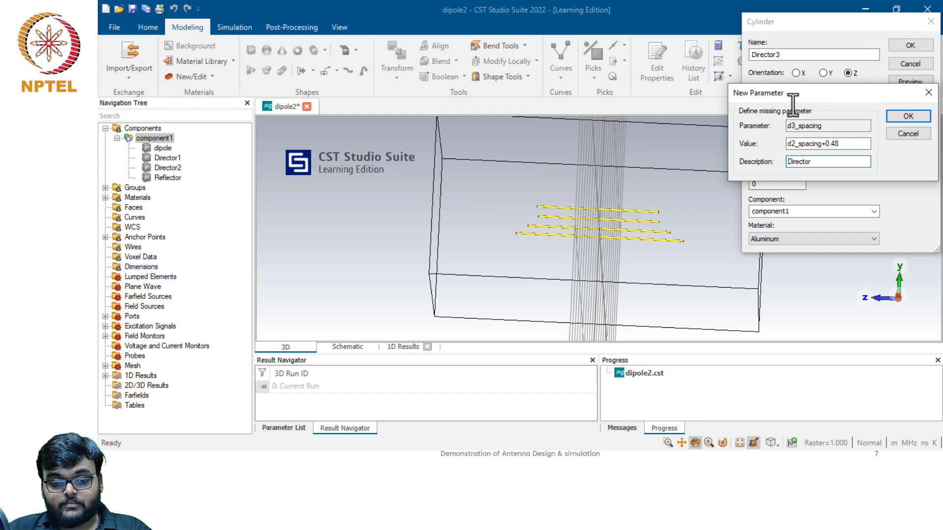
{"action": "type", "text": " 3"}
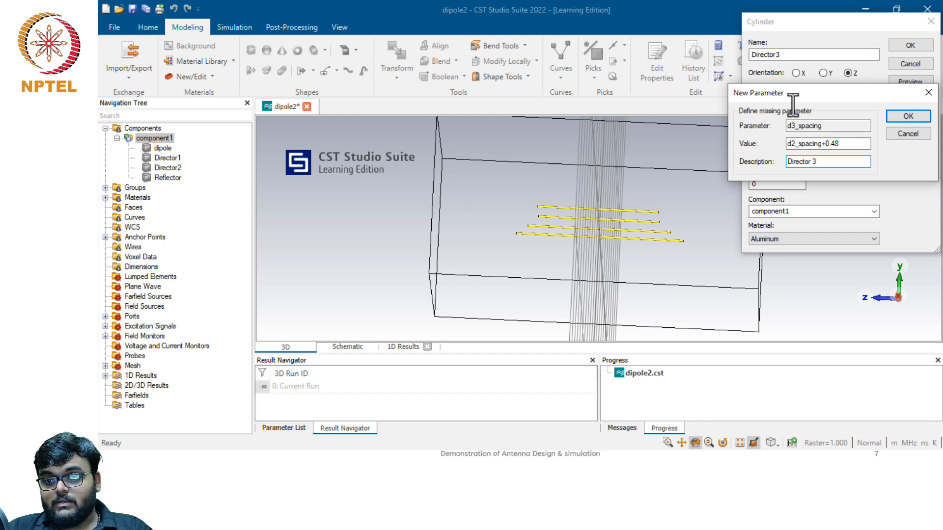
{"action": "type", "text": " spacing"}
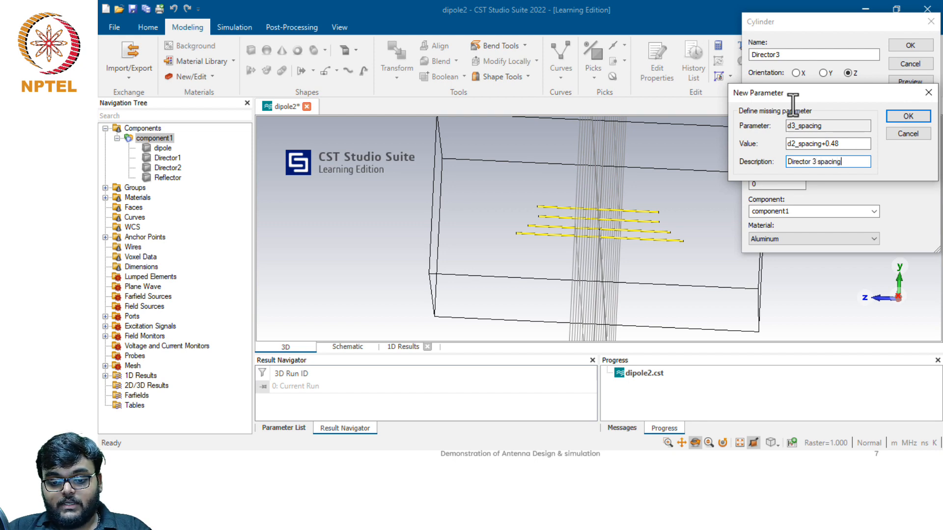
{"action": "key", "text": "Return"}
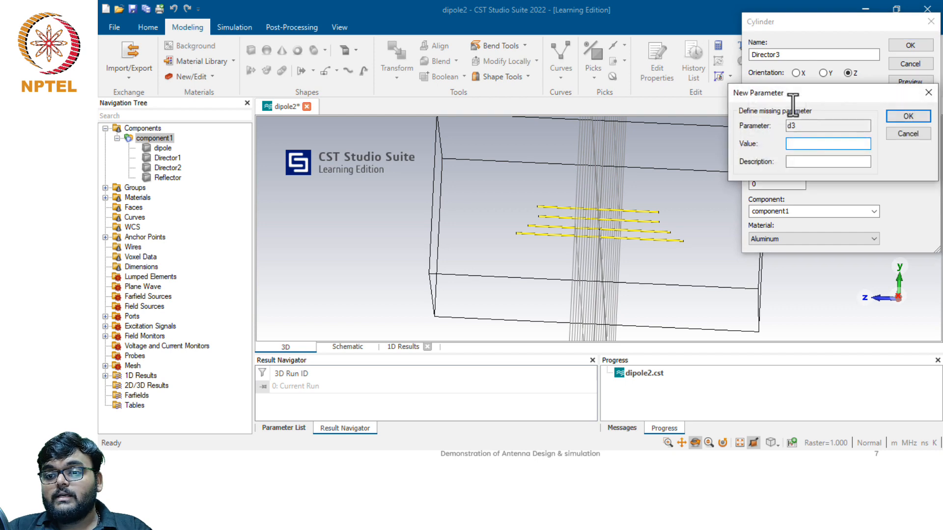
- Define the missing parameter d3 as 0.608 with the description "Director 3 length" and create the Director3 cylinder
{"action": "type", "text": "0."}
{"action": "type", "text": "6"}
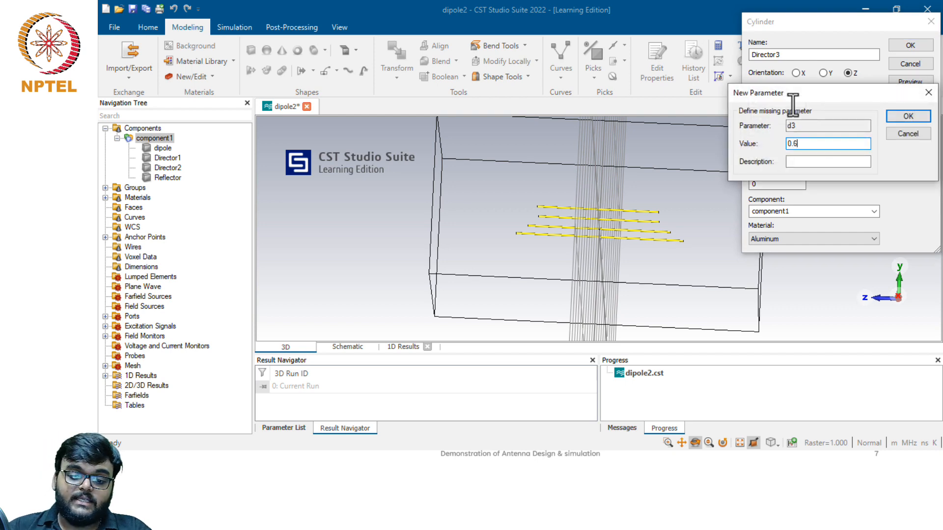
{"action": "type", "text": "08"}
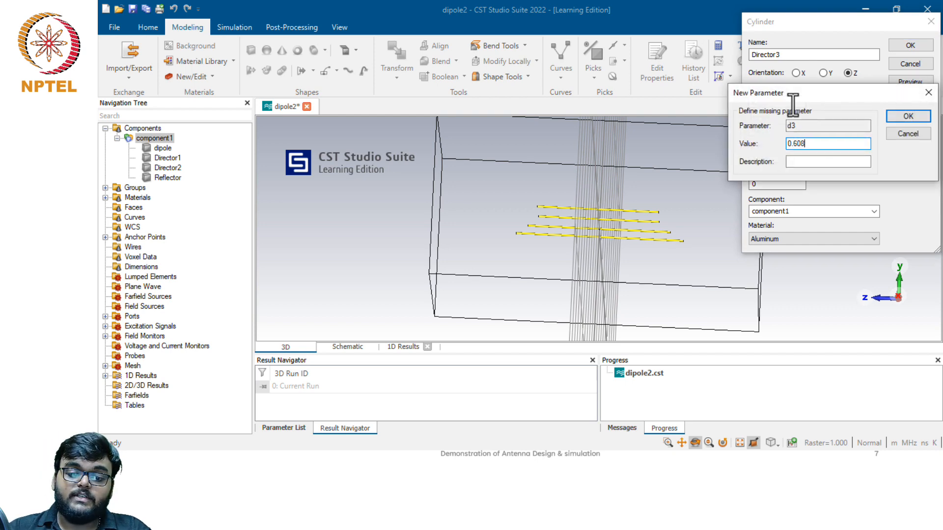
{"action": "key", "text": "Tab"}
{"action": "type", "text": "Director"}
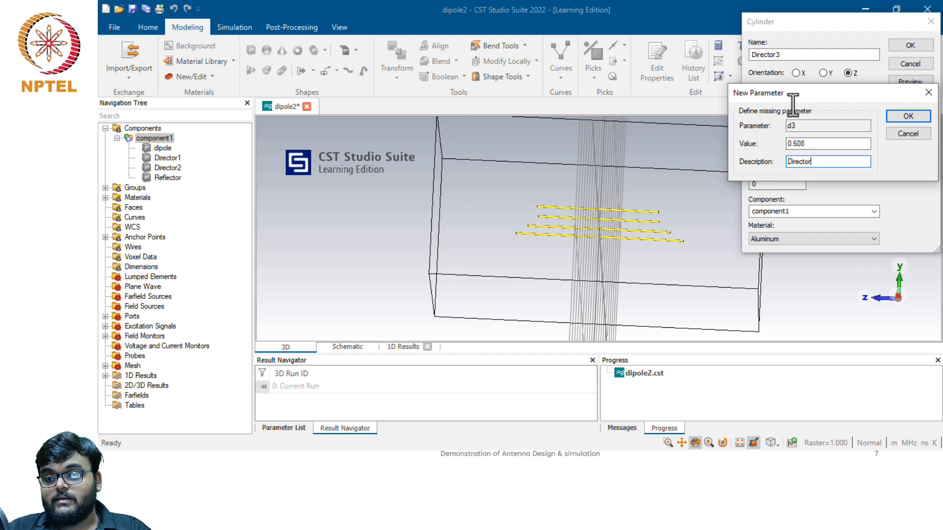
{"action": "type", "text": " 3 leng"}
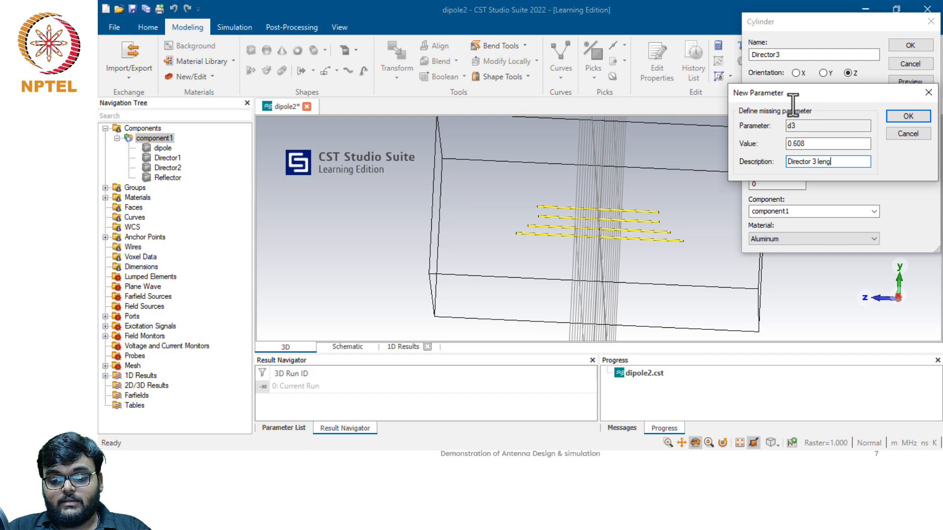
{"action": "type", "text": "th"}
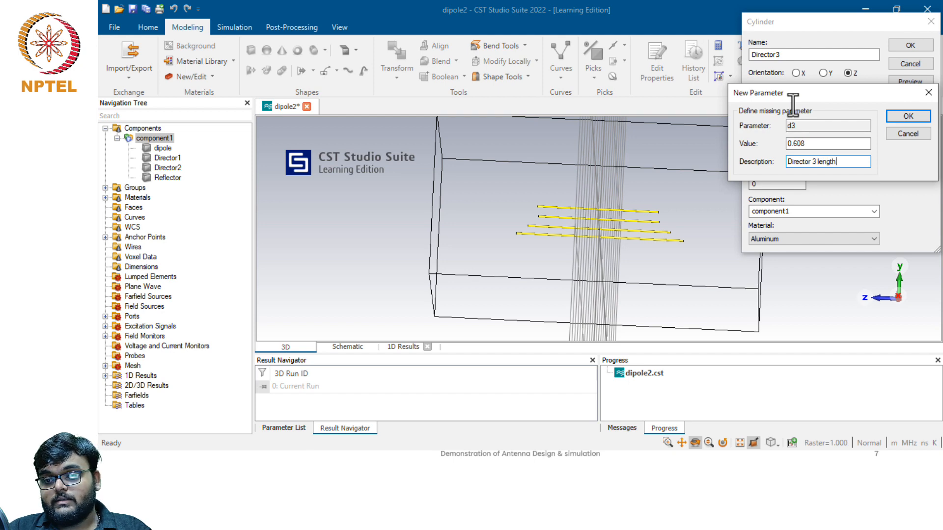
{"action": "left_click", "coordinate": [899, 114]}
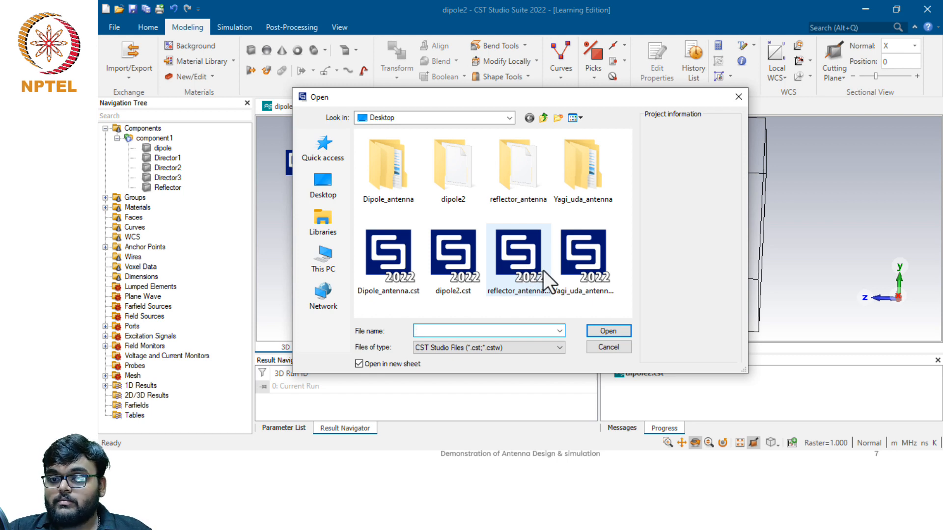
- Open the Yagi_uda_antenna project from the Desktop in a new sheet
{"action": "left_click", "coordinate": [593, 271]}
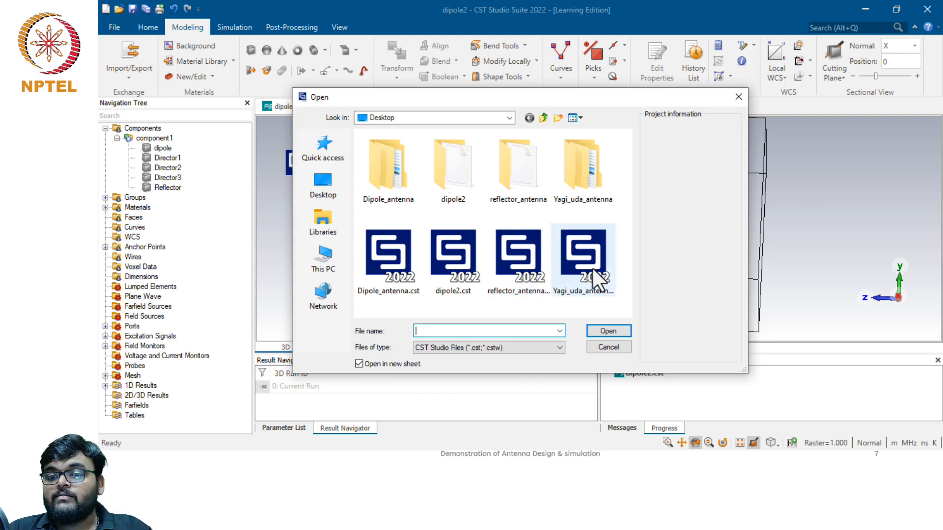
{"action": "left_click", "coordinate": [609, 331]}
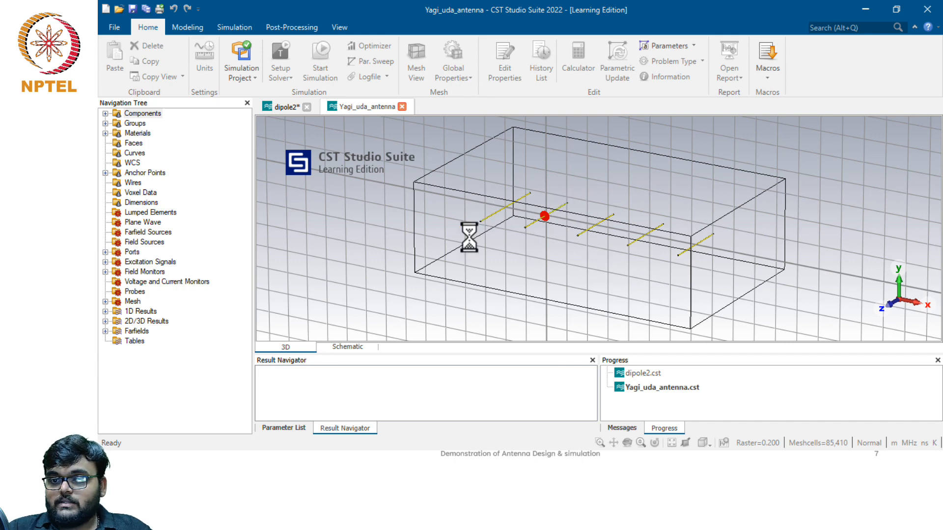
- Examine the Yagi_uda_antenna project's parameters, from the wire radius and dipole length through the reflector and all three directors' spacings and lengths
{"action": "left_click", "coordinate": [283, 428]}
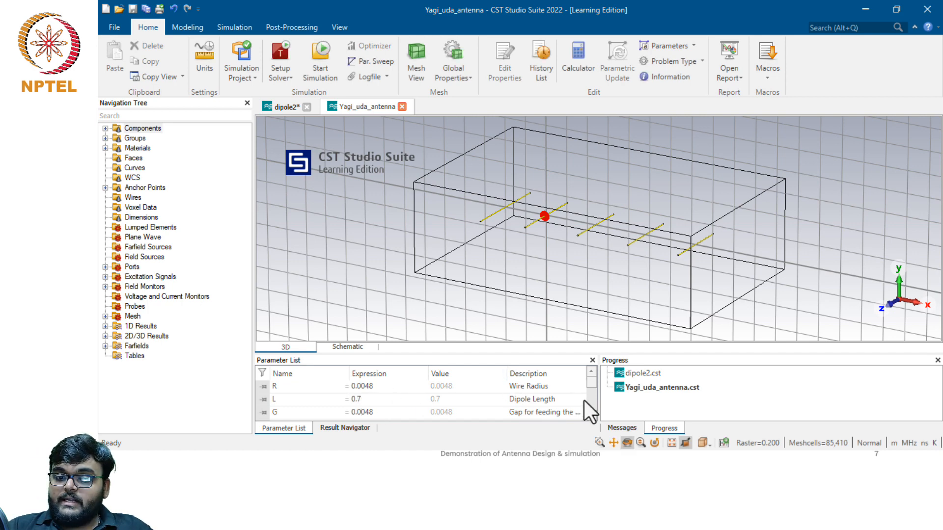
{"action": "left_click", "coordinate": [592, 414]}
{"action": "left_click", "coordinate": [591, 414]}
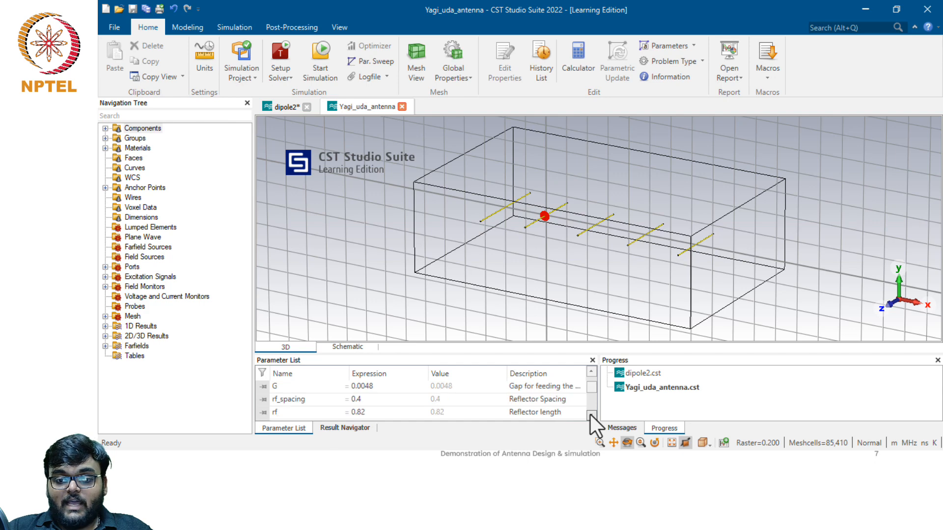
{"action": "left_click", "coordinate": [592, 414]}
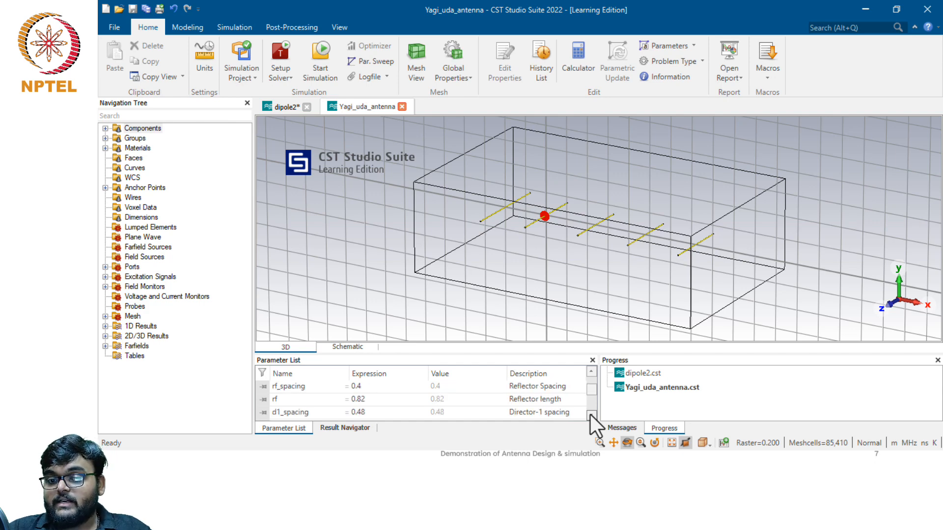
{"action": "left_click", "coordinate": [591, 414]}
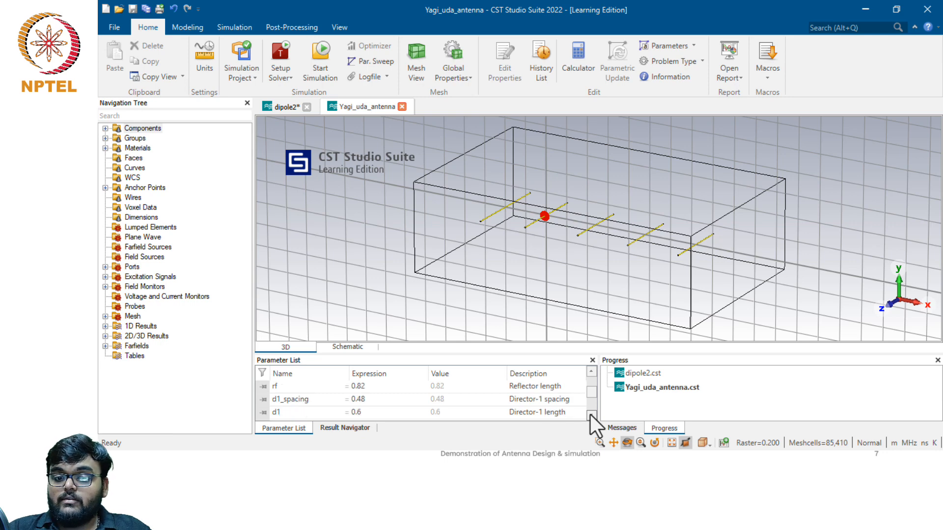
{"action": "left_click", "coordinate": [592, 414]}
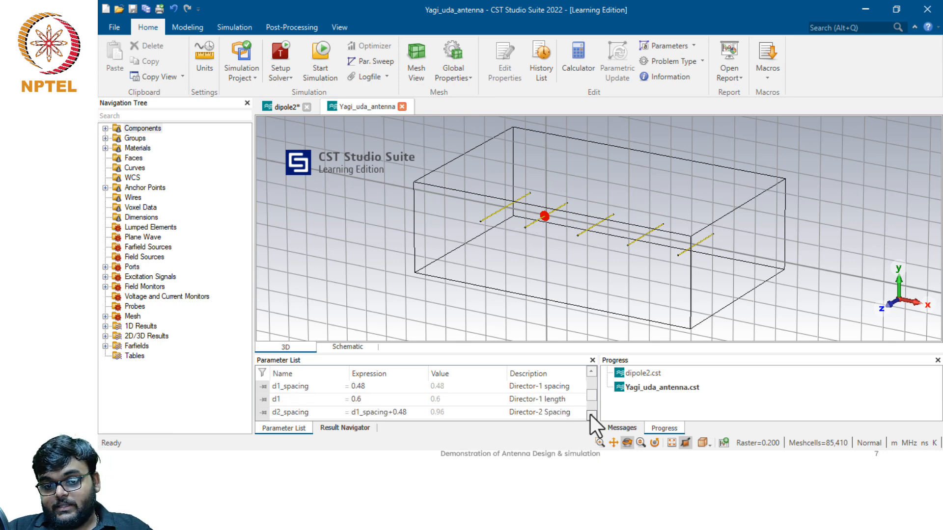
{"action": "left_click", "coordinate": [592, 414]}
{"action": "left_click", "coordinate": [591, 414]}
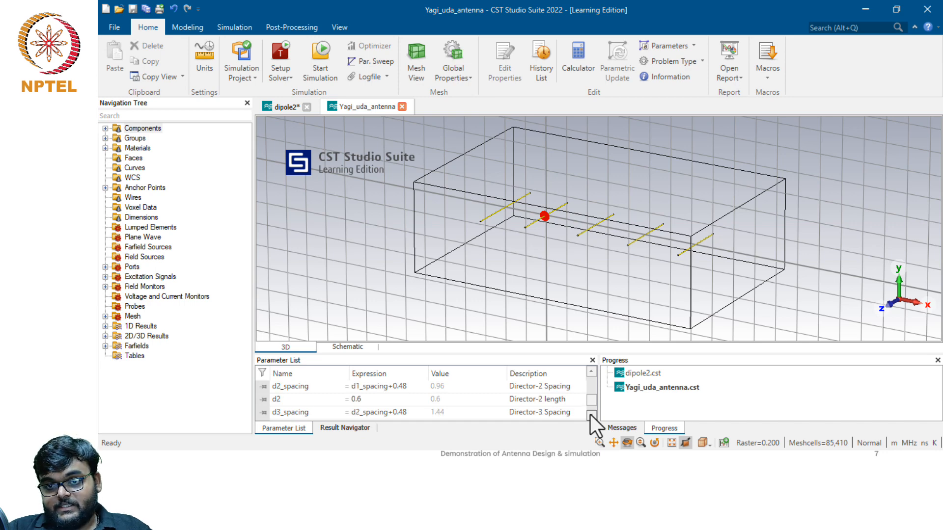
{"action": "left_click", "coordinate": [591, 414]}
{"action": "left_click", "coordinate": [592, 414]}
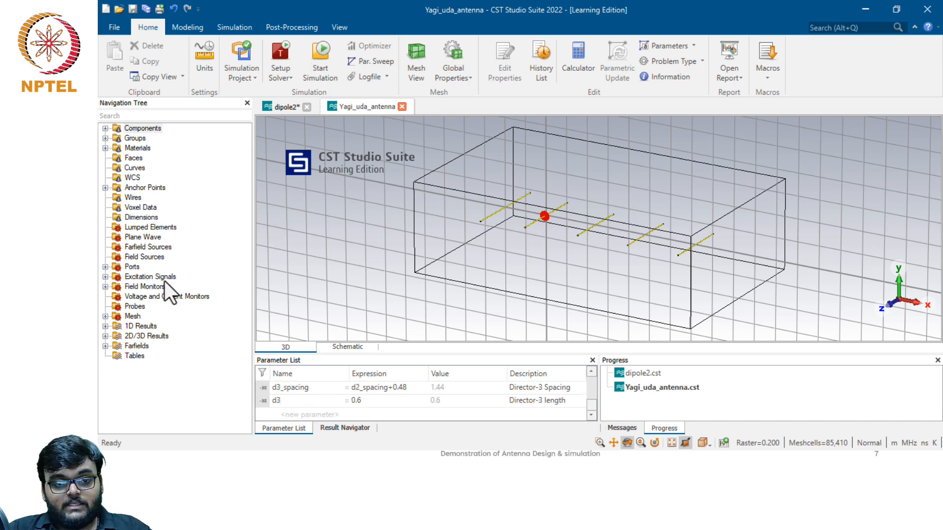
- Display the S1,1 magnitude plot from the 1D results and restrict it to the curve of run 7
{"action": "left_click", "coordinate": [105, 326]}
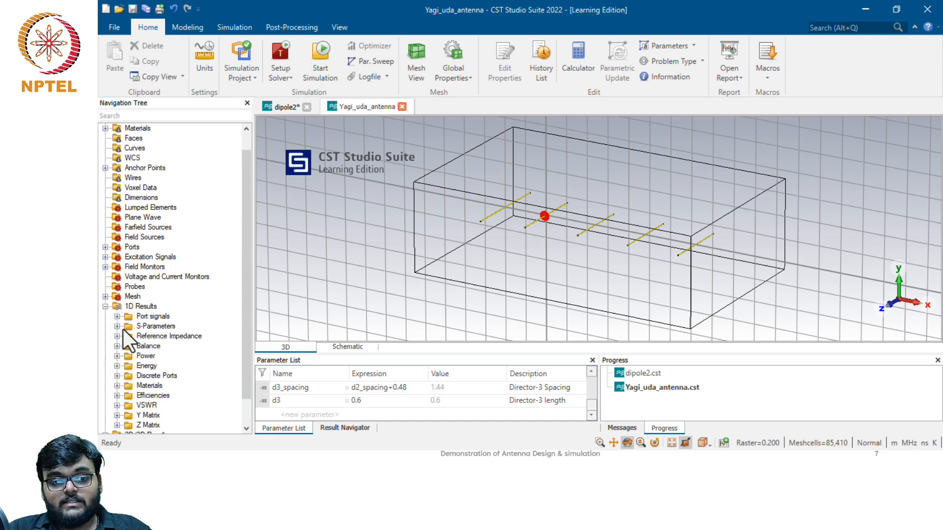
{"action": "left_click", "coordinate": [116, 327]}
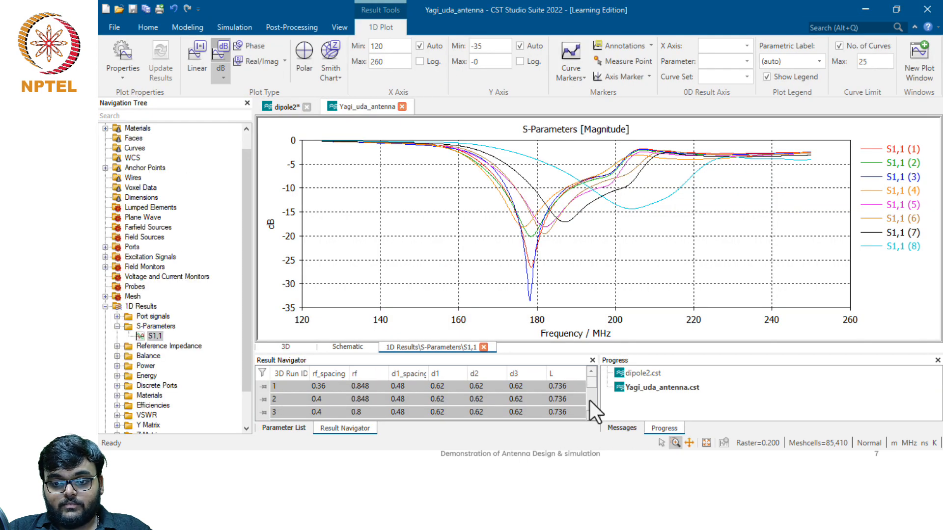
{"action": "left_click", "coordinate": [590, 400]}
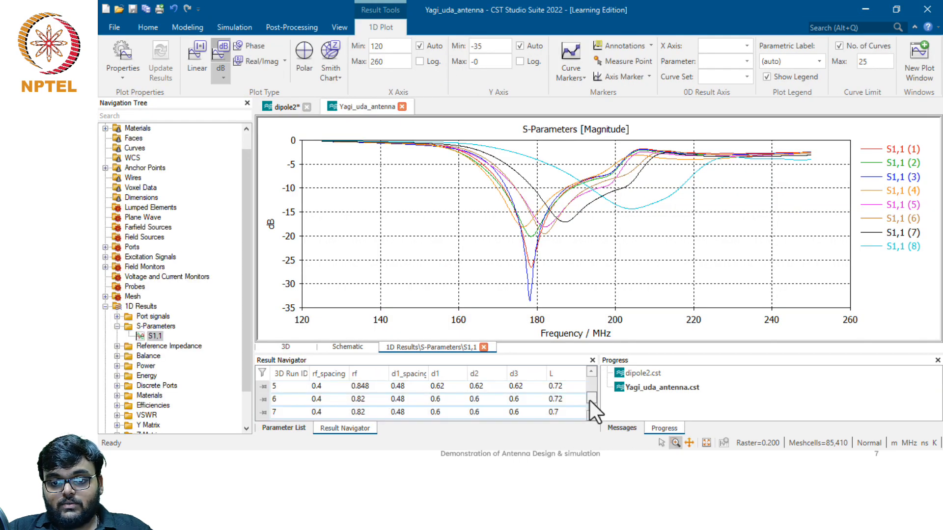
{"action": "scroll", "coordinate": [592, 417], "scroll_direction": "down", "scroll_amount": 1}
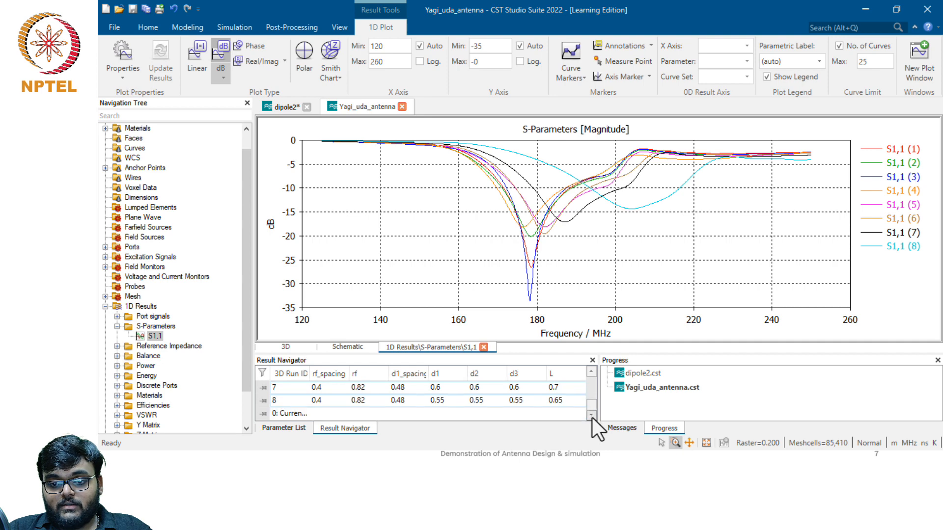
{"action": "left_click", "coordinate": [504, 390]}
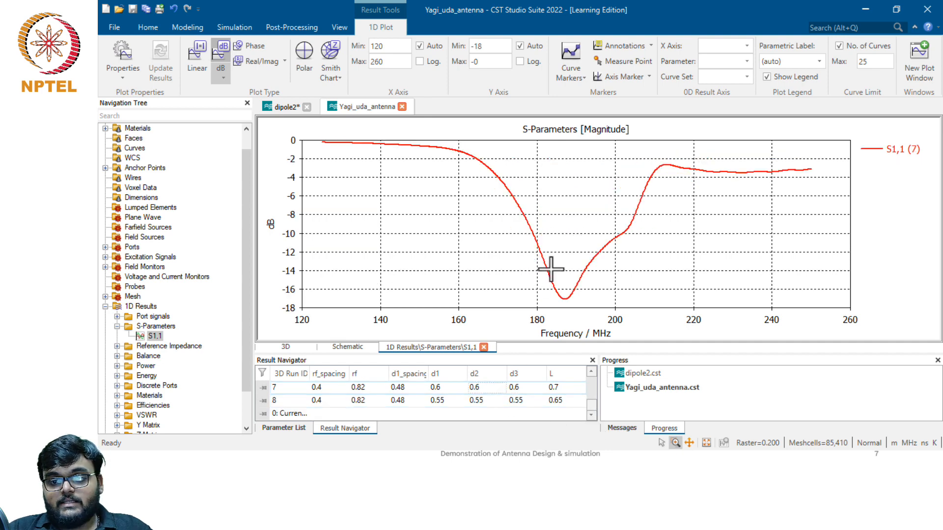
- Place an axis marker at 187.5 MHz on the S1,1 plot of run 7
{"action": "right_click", "coordinate": [564, 280]}
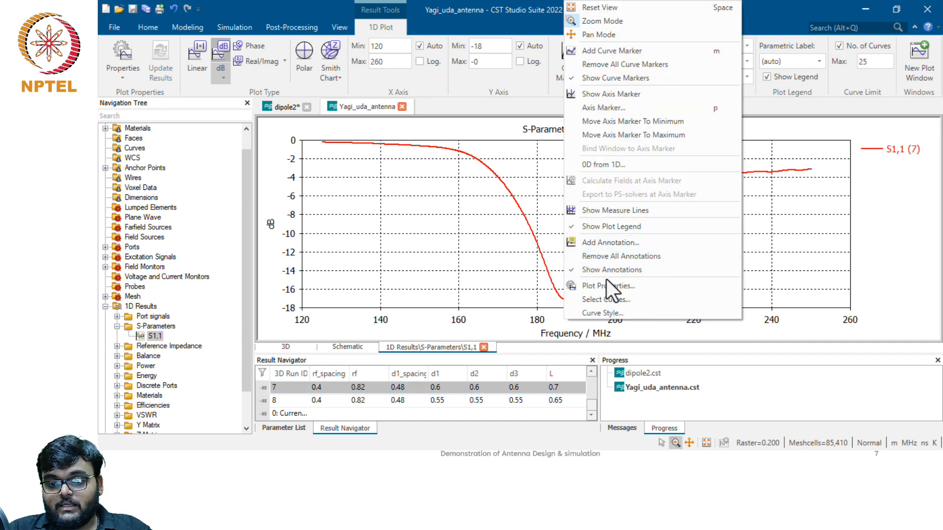
{"action": "left_click", "coordinate": [627, 109]}
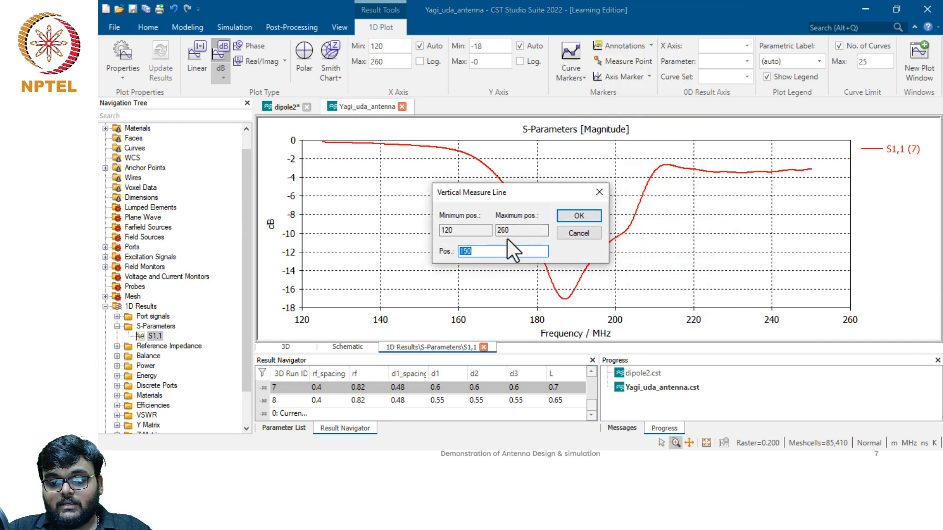
{"action": "type", "text": "187.5"}
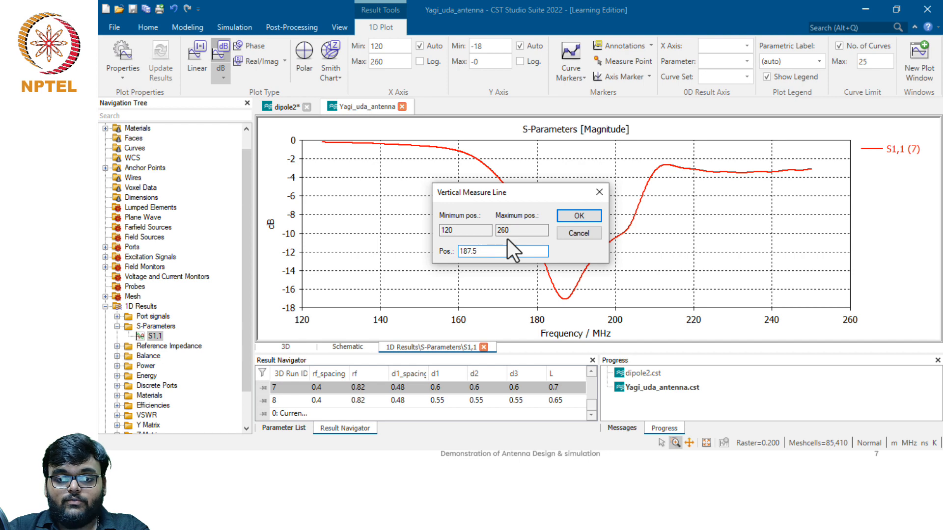
{"action": "key", "text": "Return"}
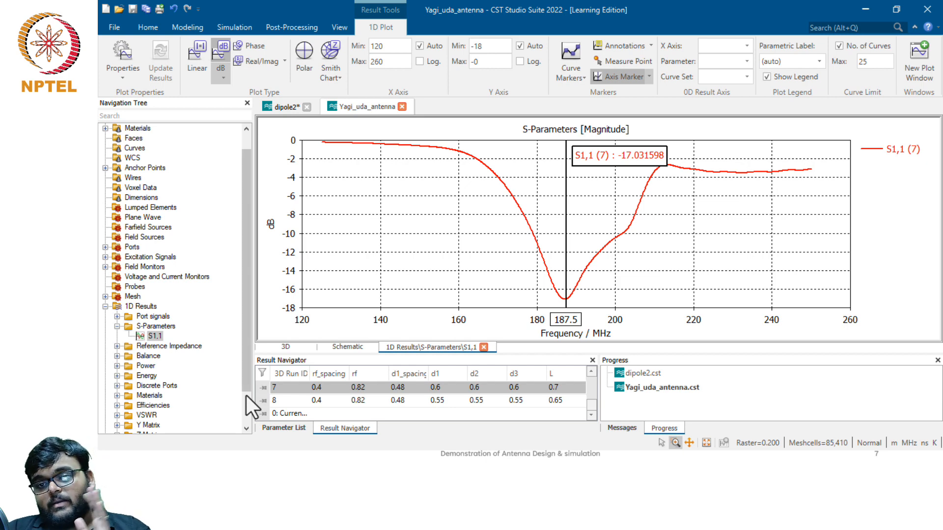
- Display the farfield result at 187.5 MHz and examine its main lobe magnitude, direction and side lobe level
{"action": "scroll", "coordinate": [244, 411], "scroll_direction": "down", "scroll_amount": 2}
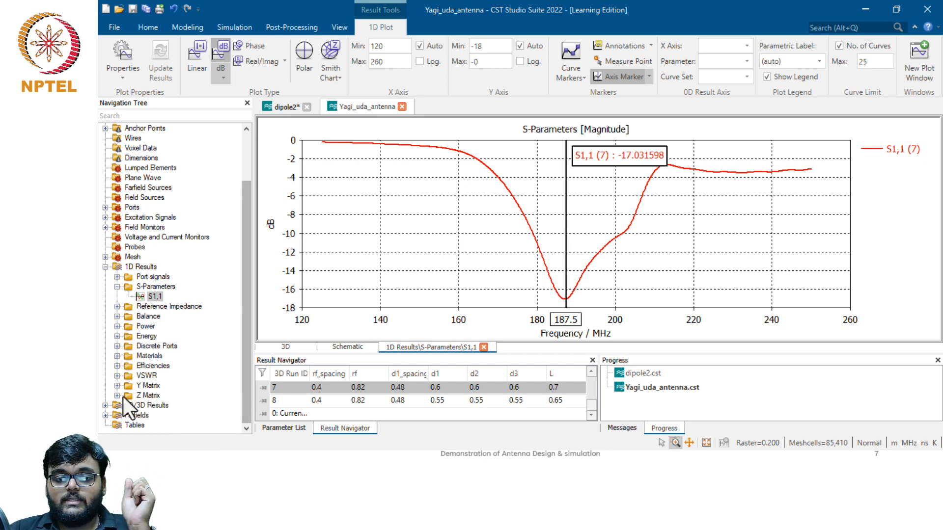
{"action": "left_click", "coordinate": [105, 415]}
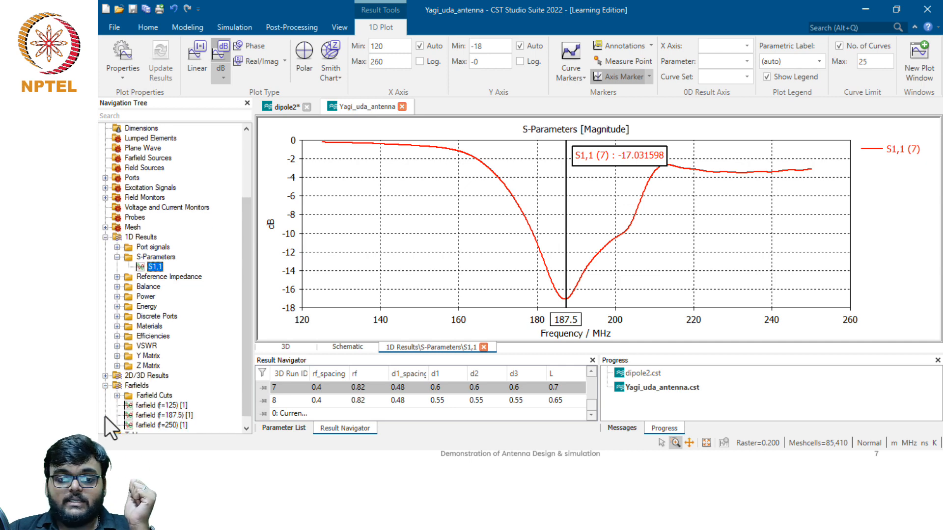
{"action": "left_click", "coordinate": [172, 415]}
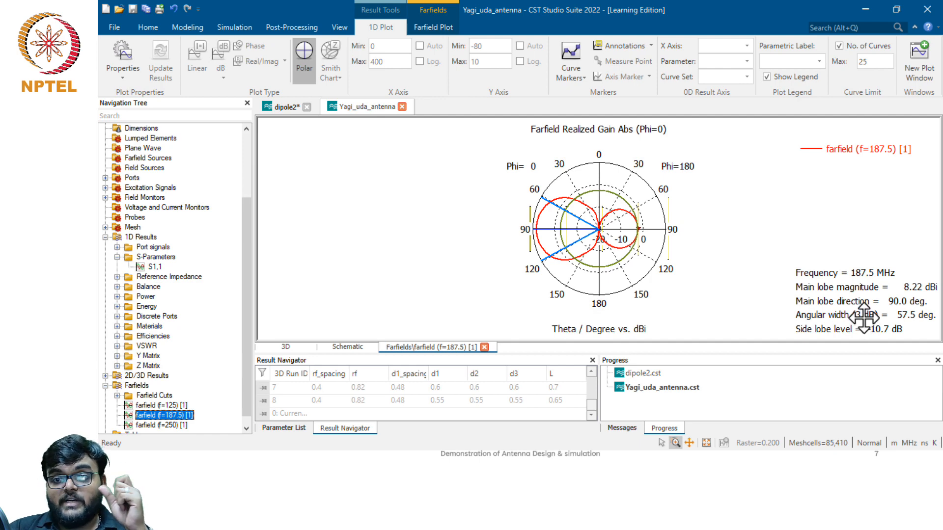
{"action": "left_click", "coordinate": [864, 318]}
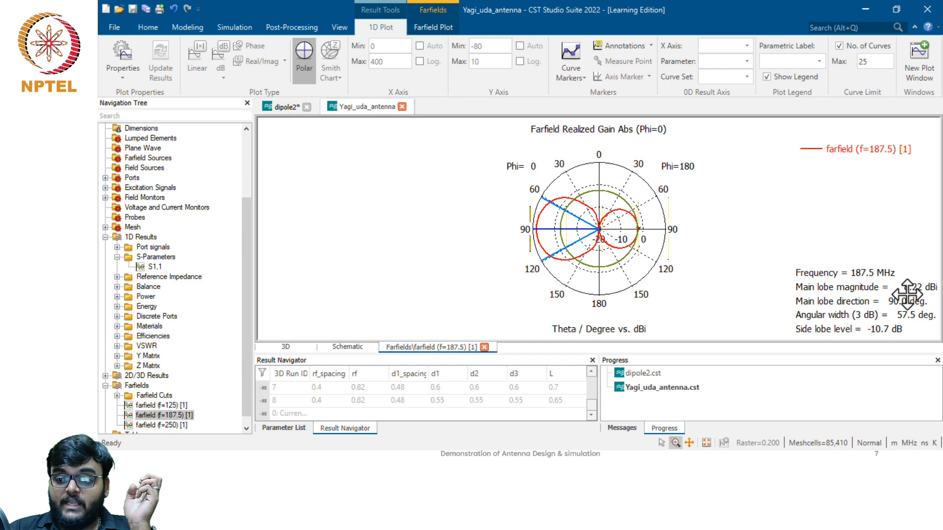
- Show the 187.5 MHz farfield as a 3D plot, view it from several sides, and save the project
{"action": "left_click", "coordinate": [434, 25]}
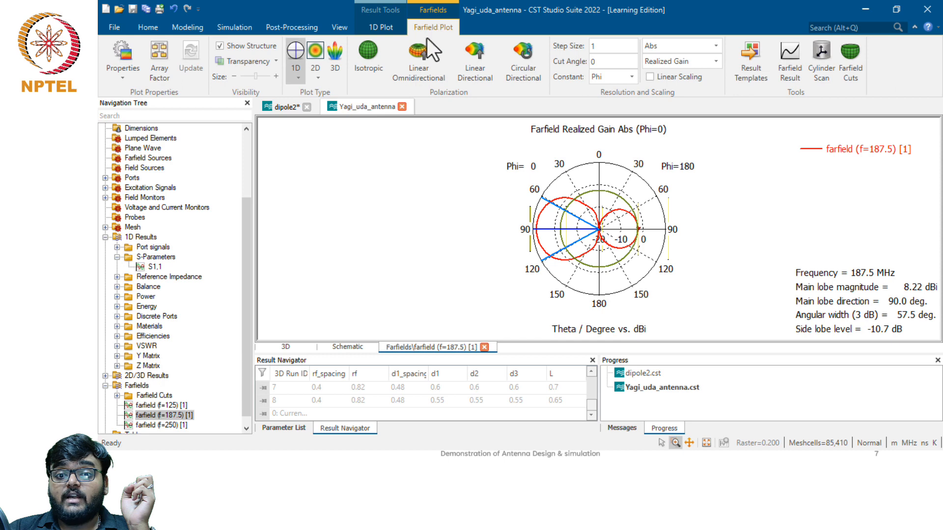
{"action": "left_click", "coordinate": [330, 59]}
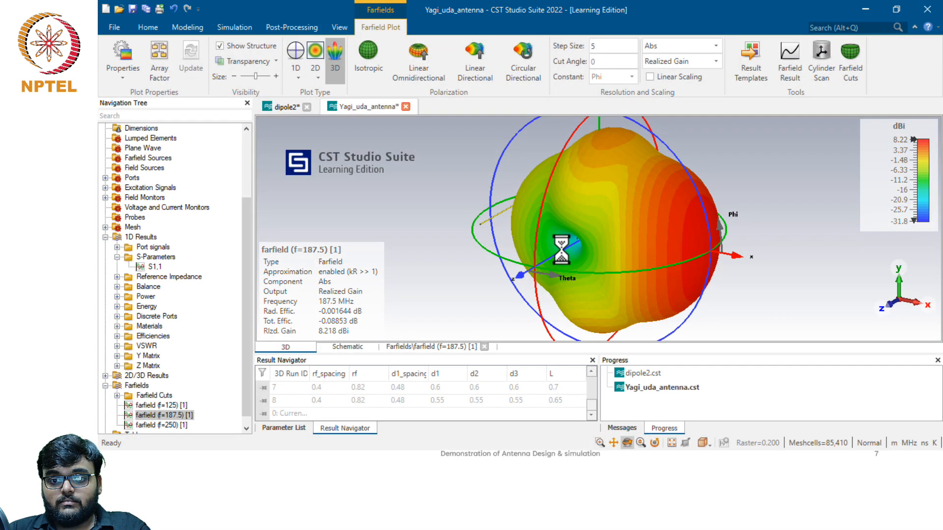
{"action": "left_click_drag", "start_coordinate": [569, 247], "coordinate": [656, 254], "text": "ctrl"}
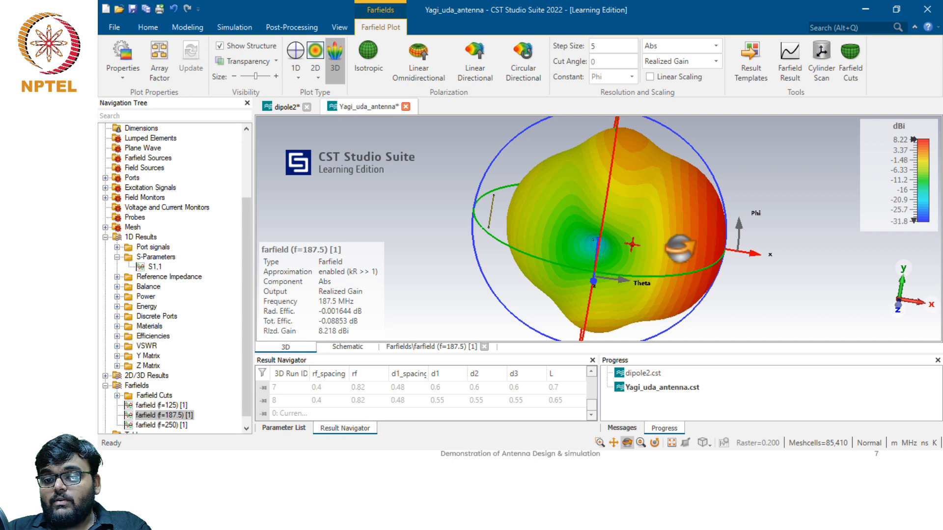
{"action": "left_click_drag", "start_coordinate": [634, 247], "coordinate": [731, 239]}
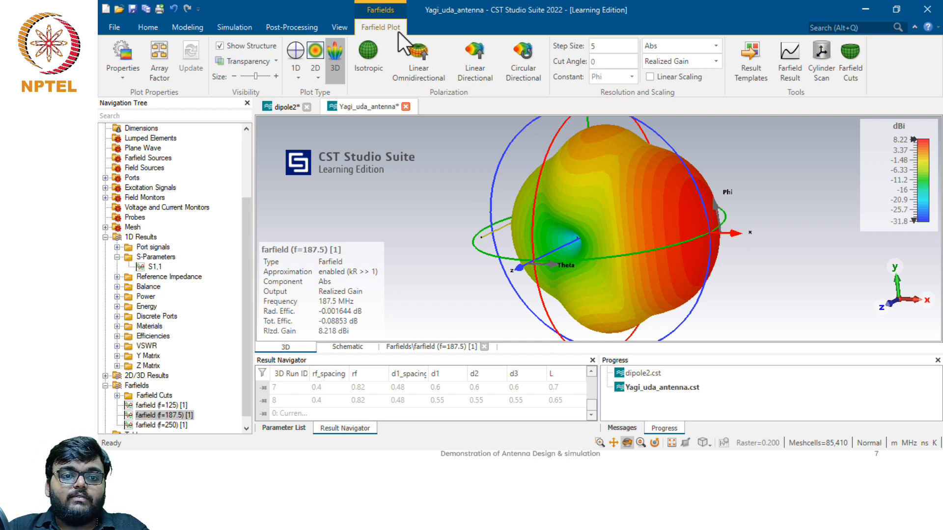
{"action": "left_click", "coordinate": [132, 8]}
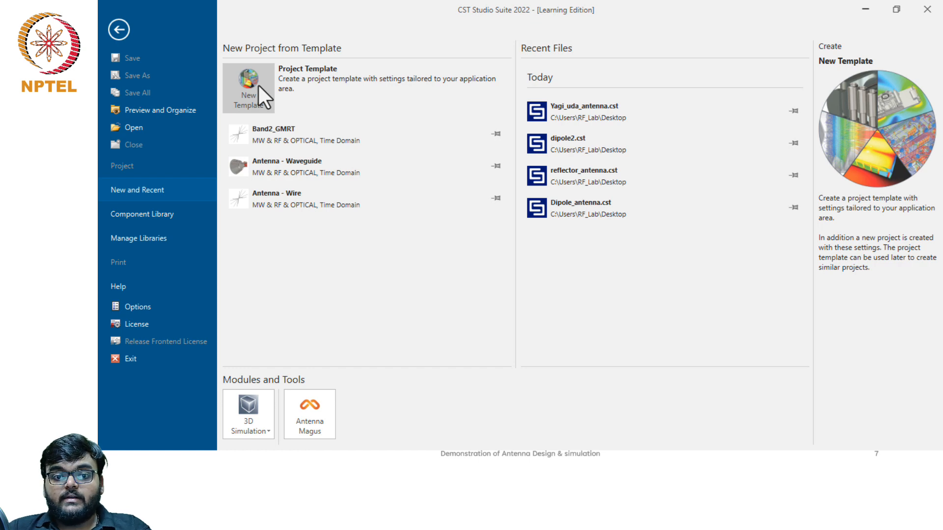
- Start a Microwaves & RF/Optical antenna template with the Waveguide workflow, Time Domain solver and units of m, MHz, ns and Kelvin
{"action": "left_click", "coordinate": [259, 86]}
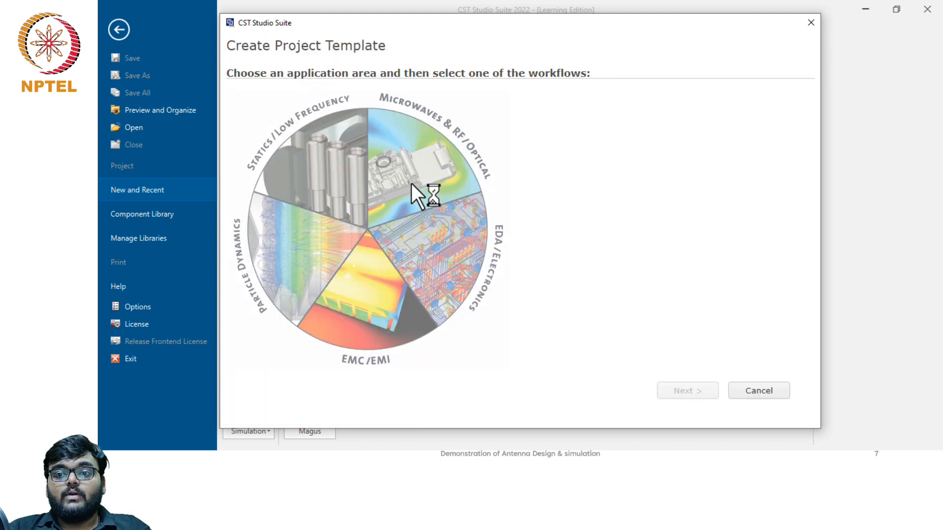
{"action": "left_click", "coordinate": [423, 160]}
{"action": "left_click", "coordinate": [592, 127]}
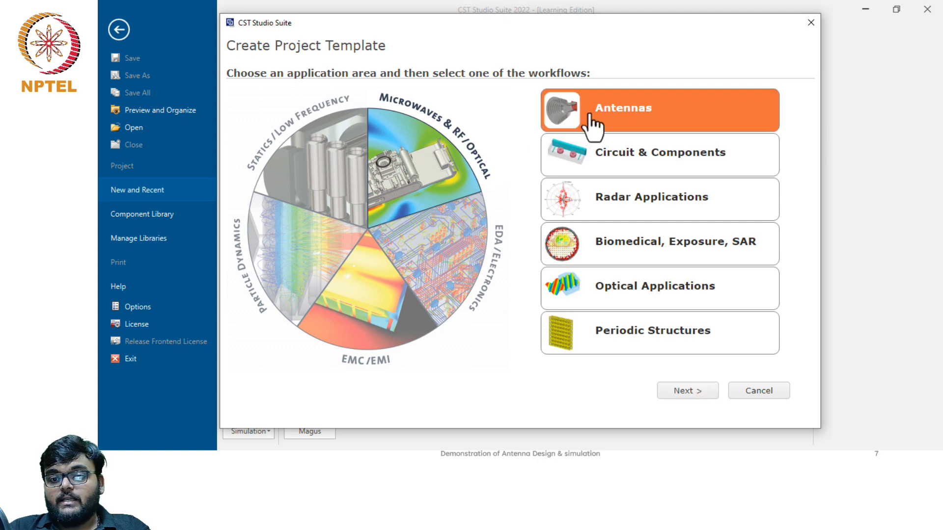
{"action": "left_click", "coordinate": [691, 393]}
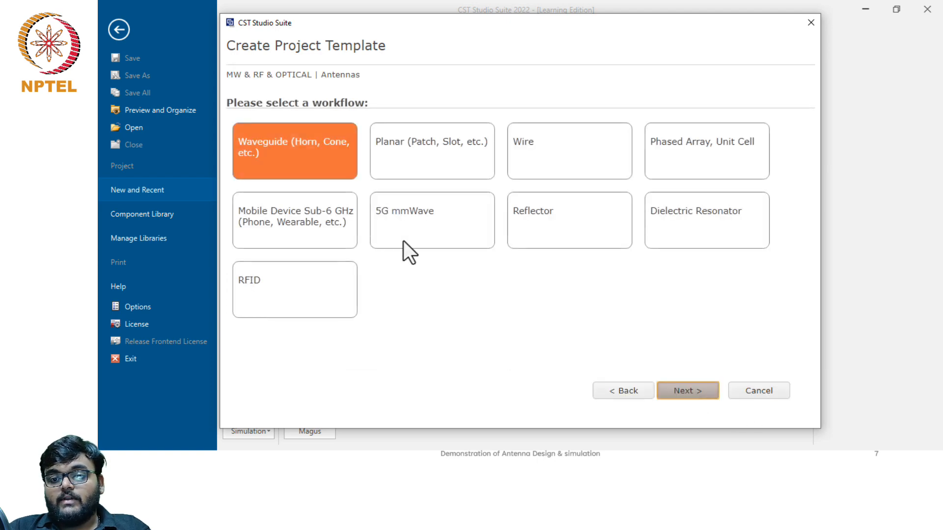
{"action": "left_click", "coordinate": [692, 393]}
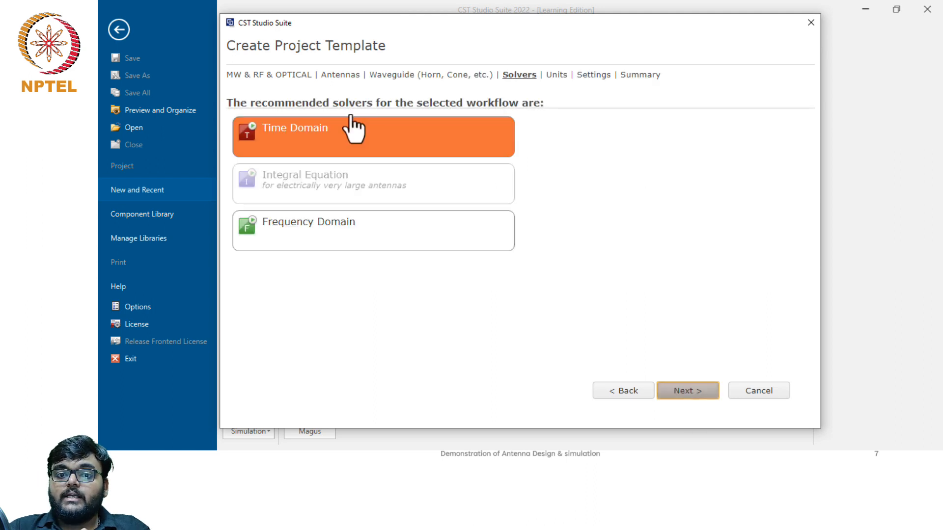
{"action": "left_click", "coordinate": [682, 389]}
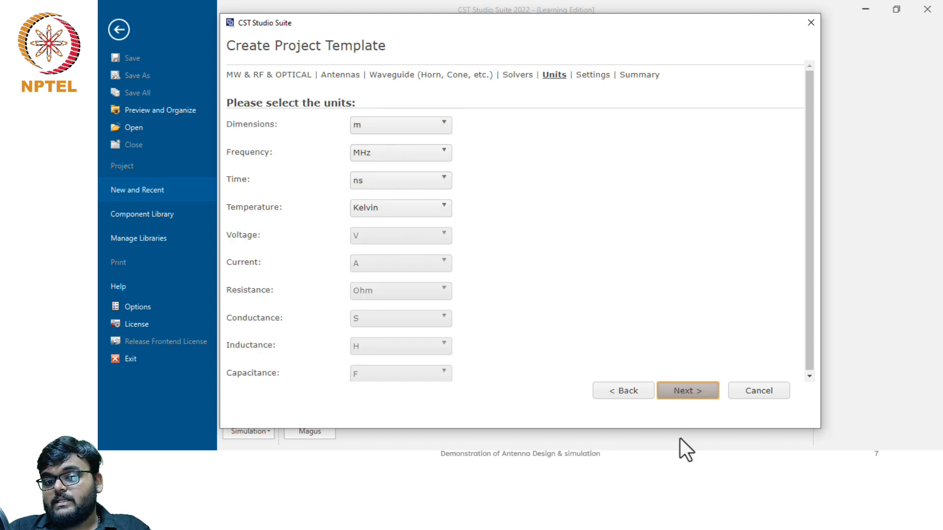
{"action": "left_click", "coordinate": [676, 399]}
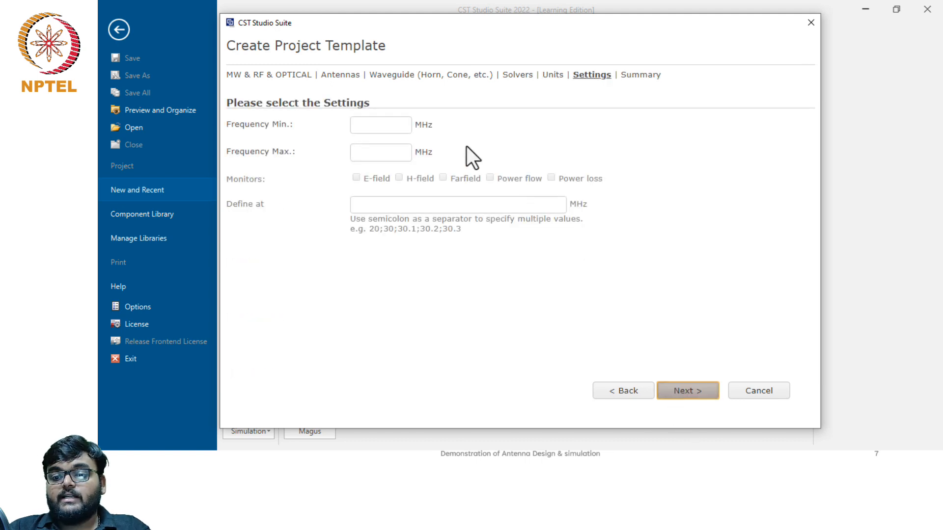
- Set the template's frequency range to 125–250 MHz, enable all five field monitors at 125;187.5;250 MHz, and create the project
{"action": "left_click", "coordinate": [381, 128]}
{"action": "type", "text": "12"}
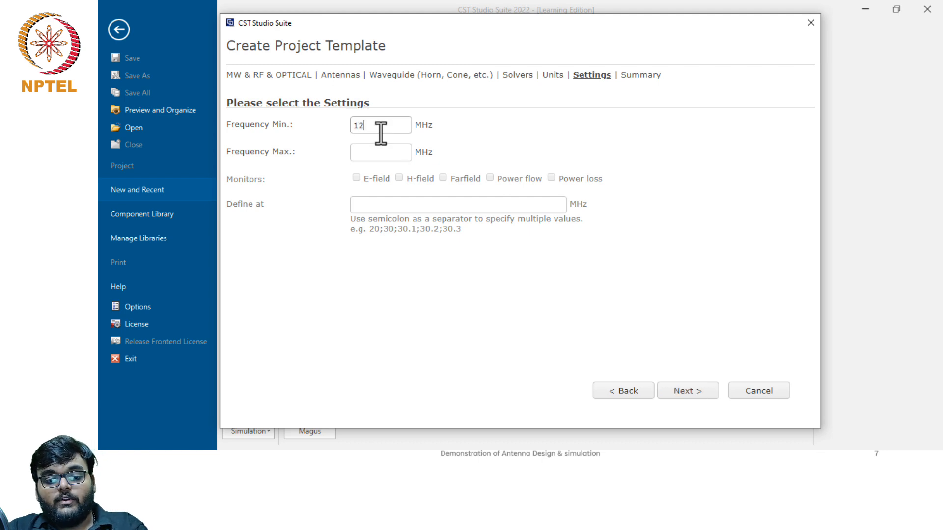
{"action": "type", "text": "5"}
{"action": "key", "text": "Tab"}
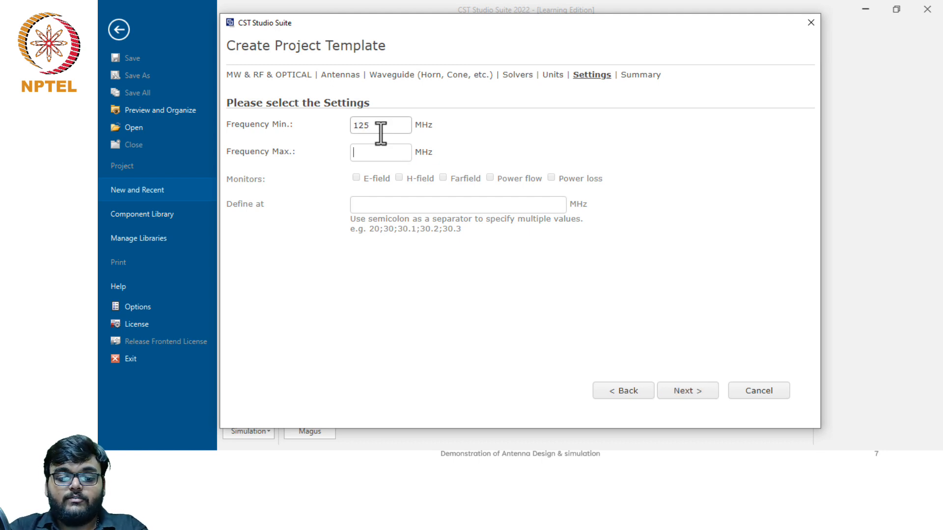
{"action": "type", "text": "250"}
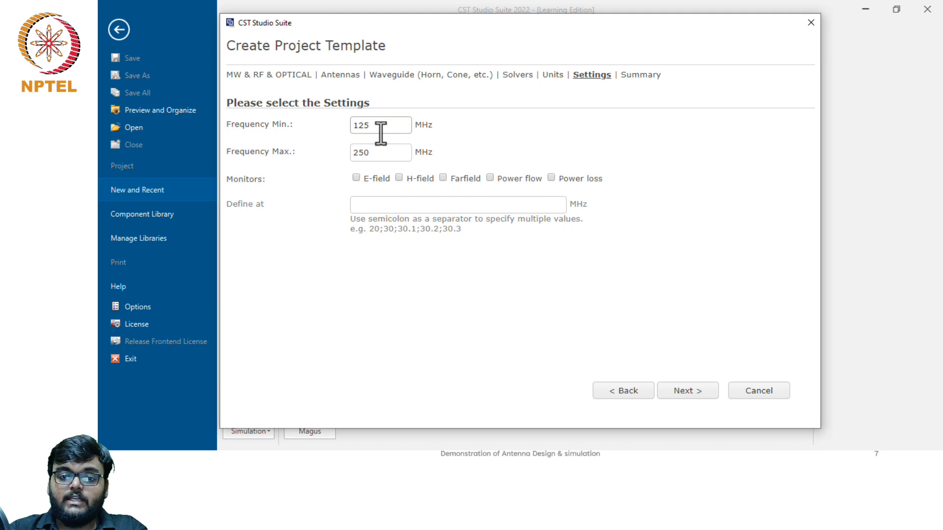
{"action": "left_click", "coordinate": [356, 178]}
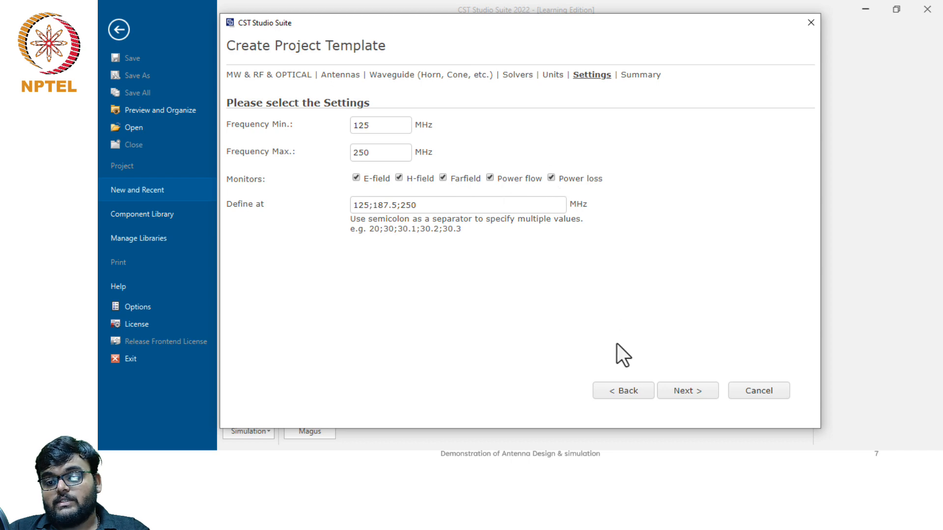
{"action": "left_click", "coordinate": [685, 393]}
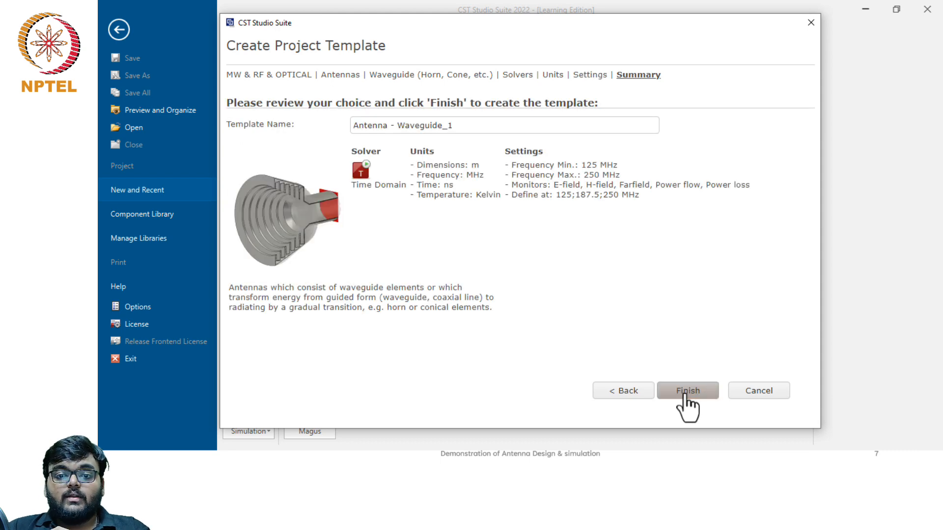
{"action": "left_click", "coordinate": [686, 396]}
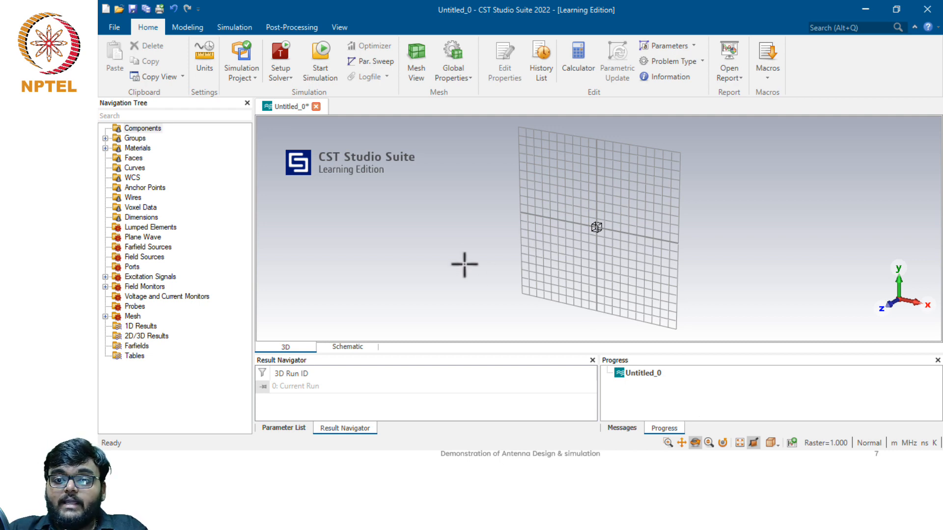
- Start the Reflector dish construction macro and set the focal length to 0.6*D
{"action": "left_click", "coordinate": [765, 74]}
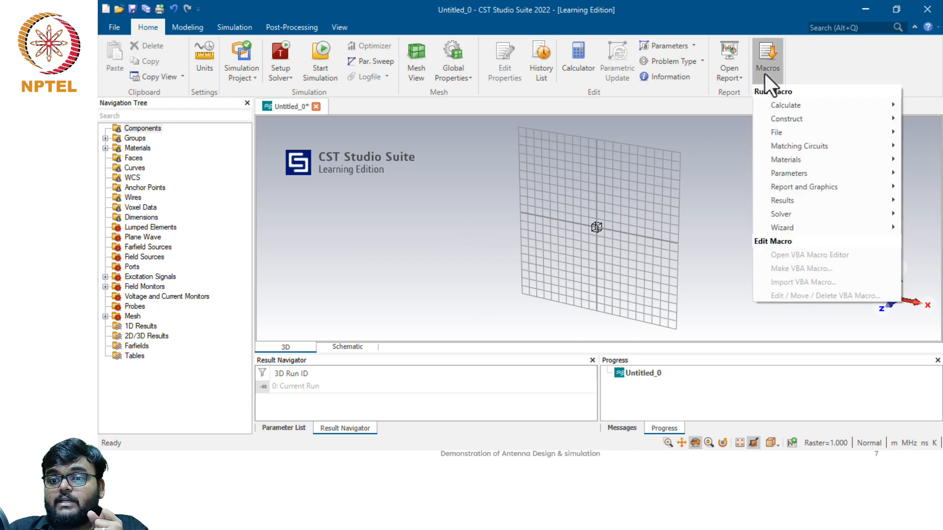
{"action": "mouse_move", "coordinate": [777, 120]}
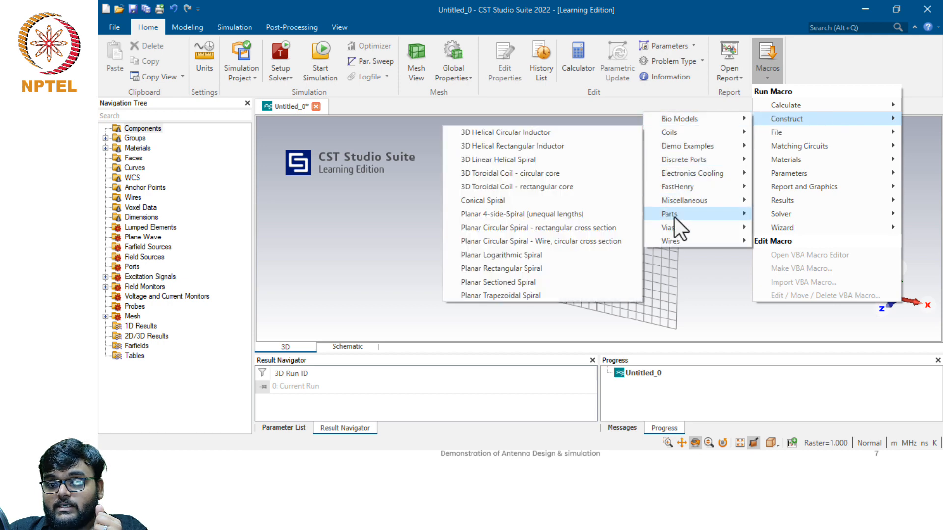
{"action": "mouse_move", "coordinate": [674, 218]}
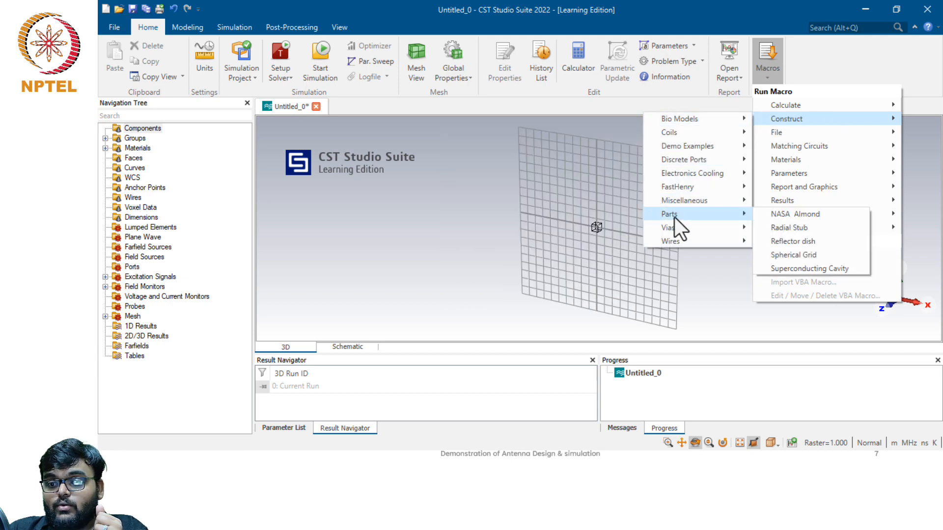
{"action": "left_click", "coordinate": [786, 243]}
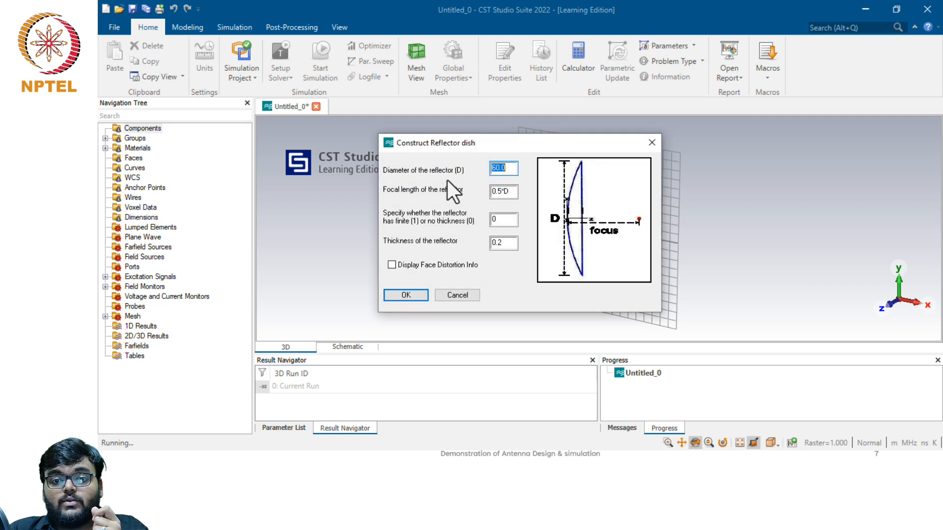
{"action": "left_click", "coordinate": [499, 190]}
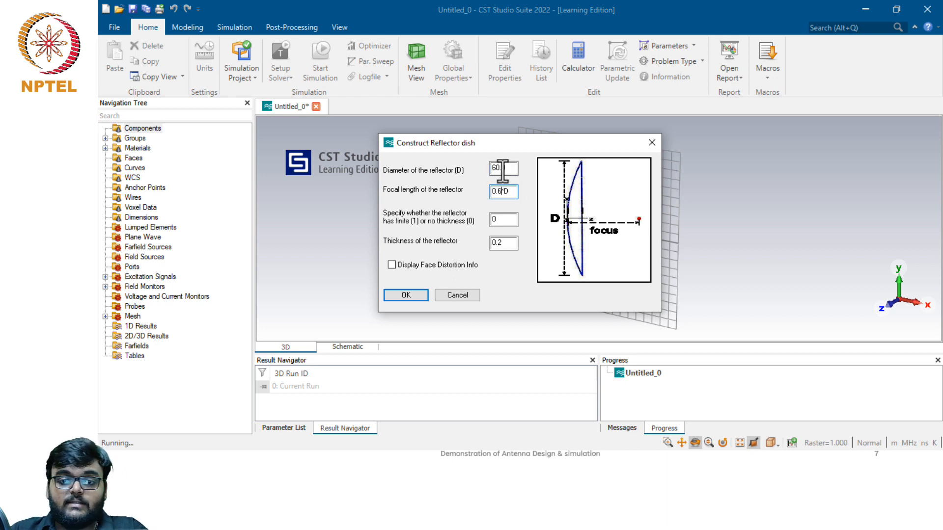
- Set the reflector's diameter to 5 and its thickness option to 1 (finite), and construct the dish
{"action": "left_click", "coordinate": [503, 168]}
{"action": "key", "text": "BackSpace"}
{"action": "key", "text": "BackSpace"}
{"action": "key", "text": "BackSpace"}
{"action": "key", "text": "BackSpace"}
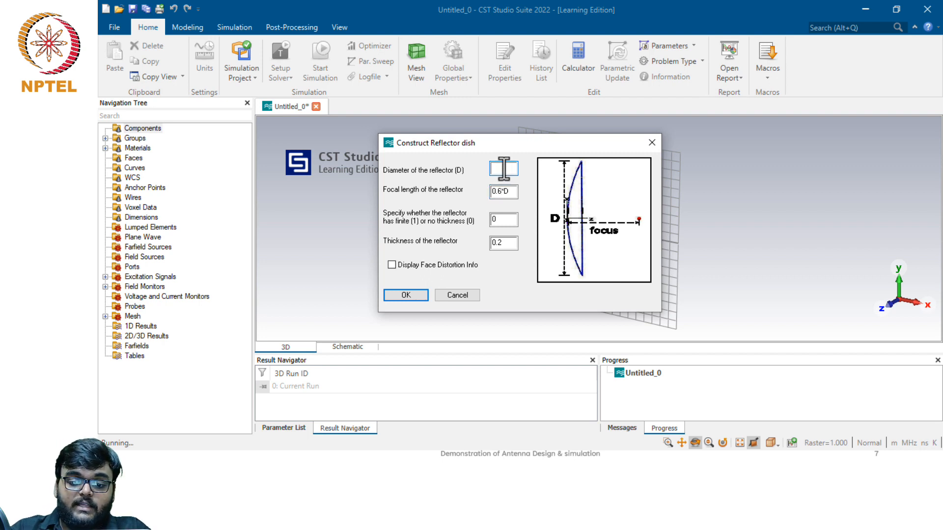
{"action": "type", "text": "5"}
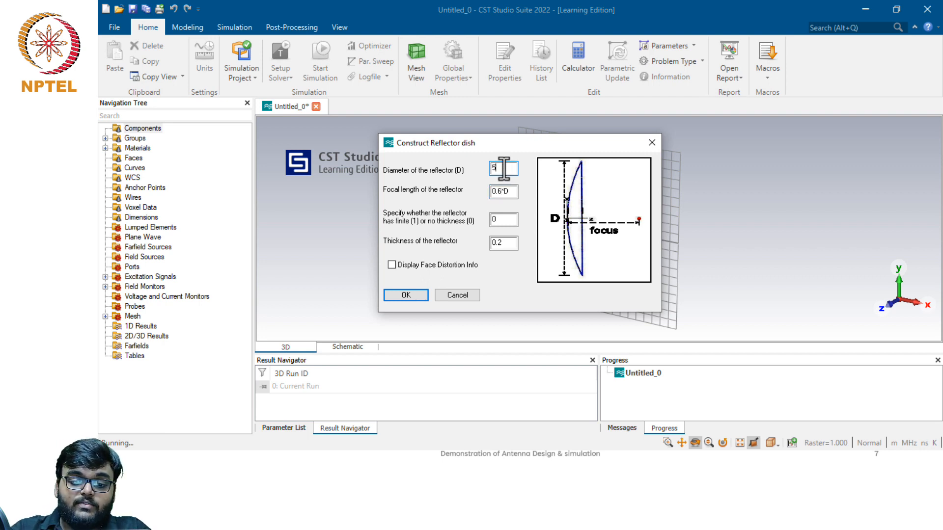
{"action": "left_click", "coordinate": [495, 219]}
{"action": "key", "text": "BackSpace"}
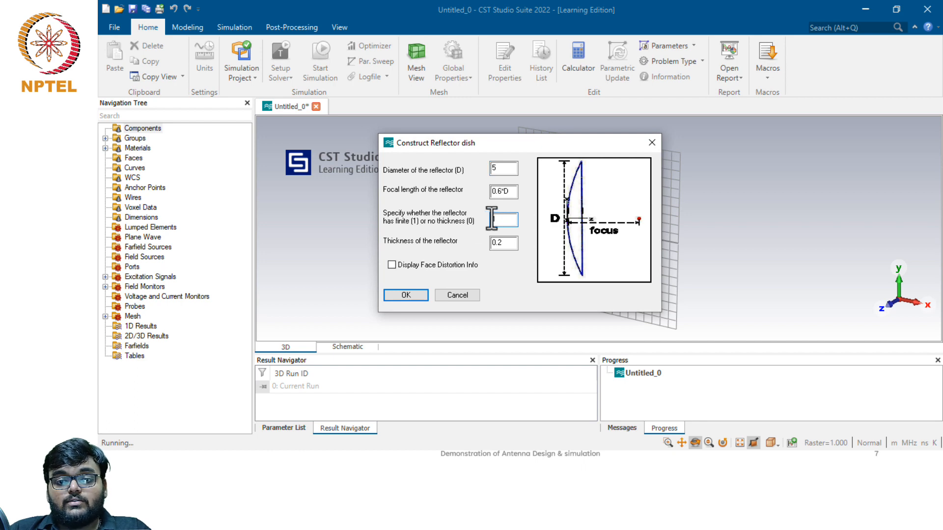
{"action": "type", "text": "1"}
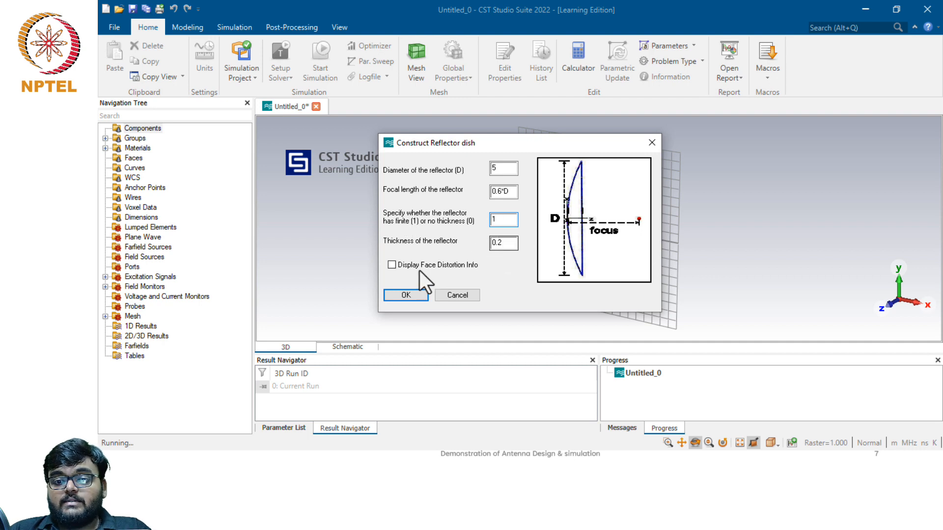
{"action": "left_click", "coordinate": [406, 295]}
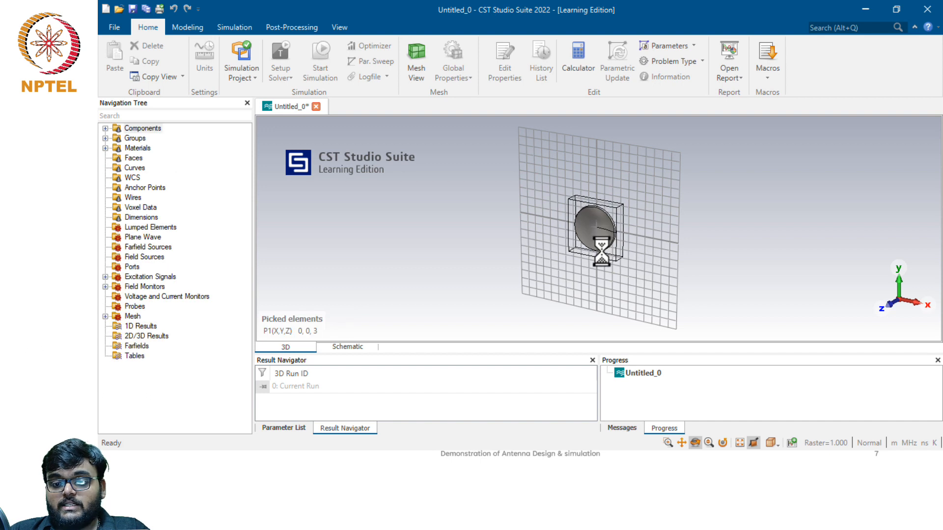
- Inspect the reflector dish's parameters and its shape fitted to the view, and display its mesh
{"action": "left_click", "coordinate": [284, 428]}
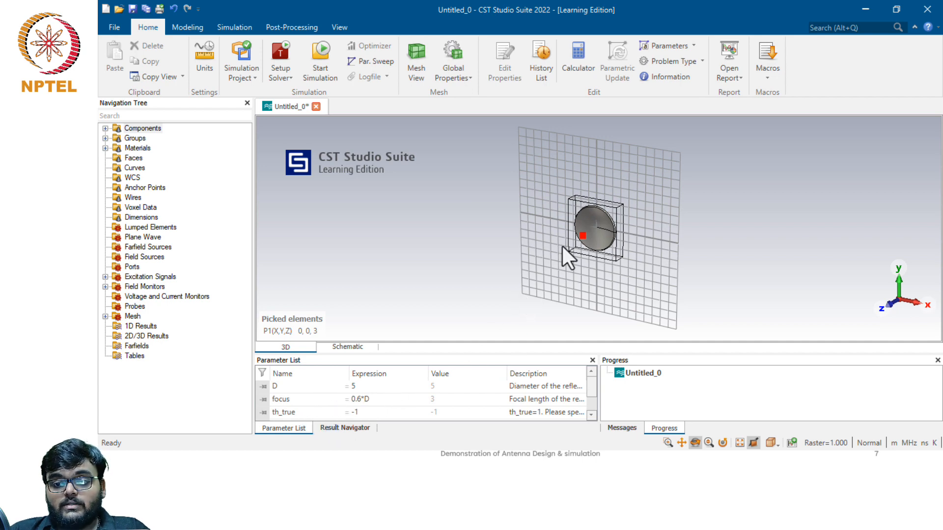
{"action": "left_click_drag", "start_coordinate": [562, 246], "coordinate": [783, 265]}
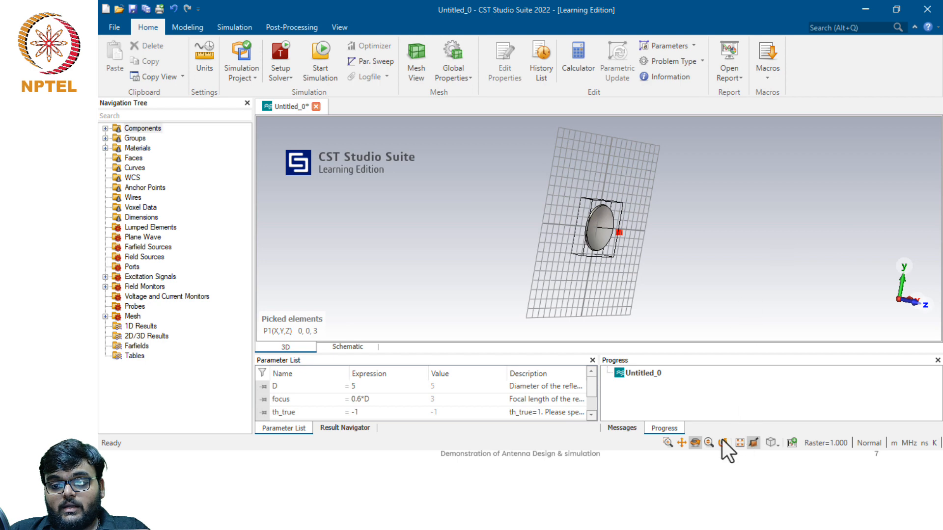
{"action": "left_click", "coordinate": [740, 443]}
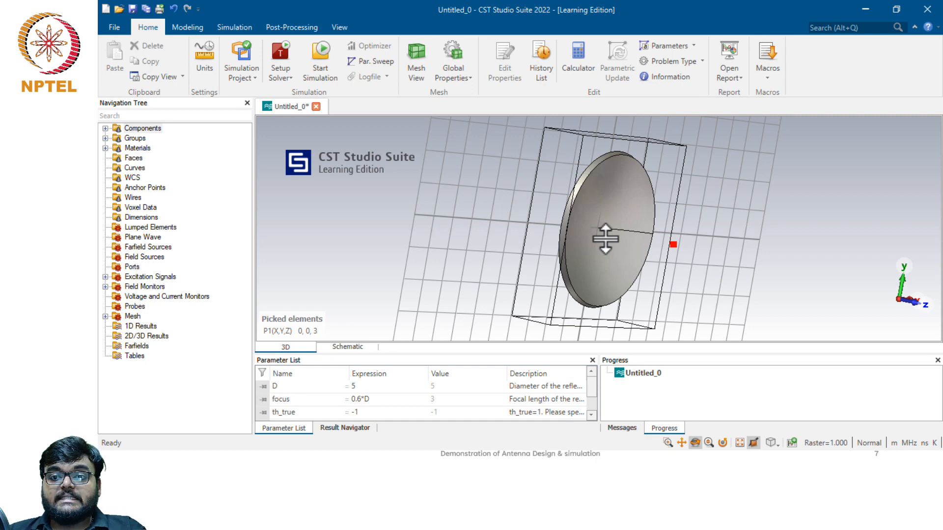
{"action": "left_click", "coordinate": [415, 51]}
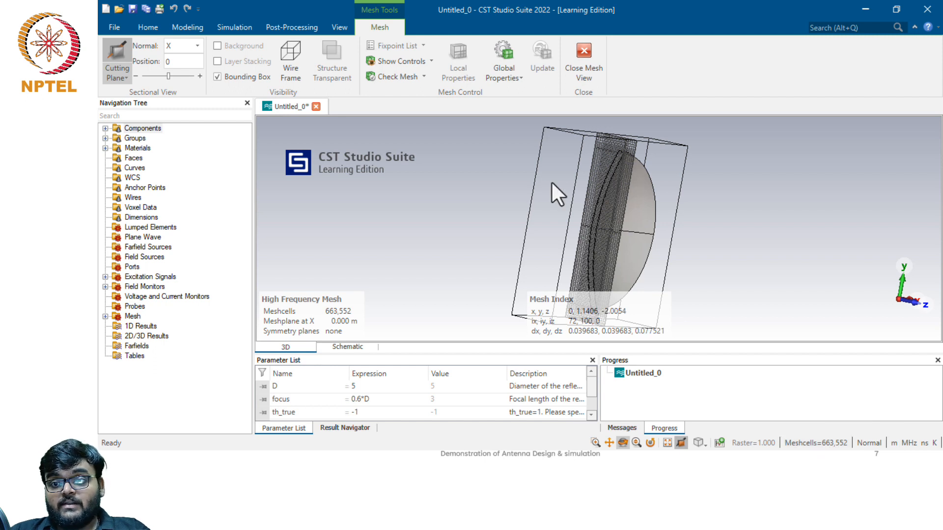
- Leave the mesh view and start a new cylinder named dipole with outer radius R
{"action": "left_click", "coordinate": [587, 68]}
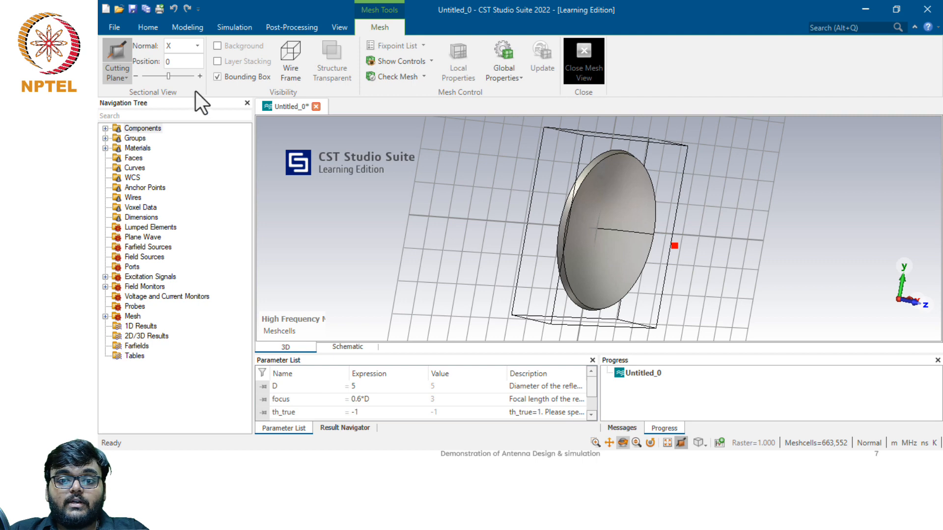
{"action": "left_click", "coordinate": [186, 27]}
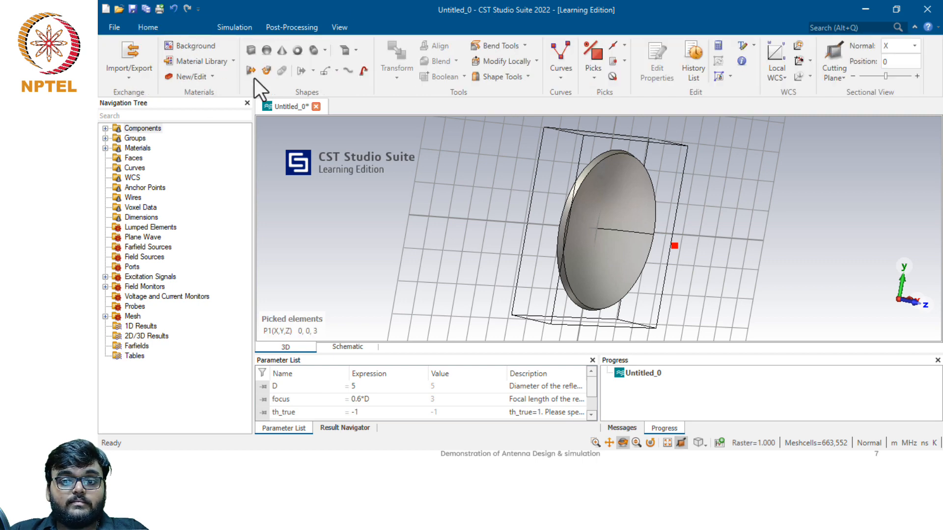
{"action": "left_click", "coordinate": [313, 51]}
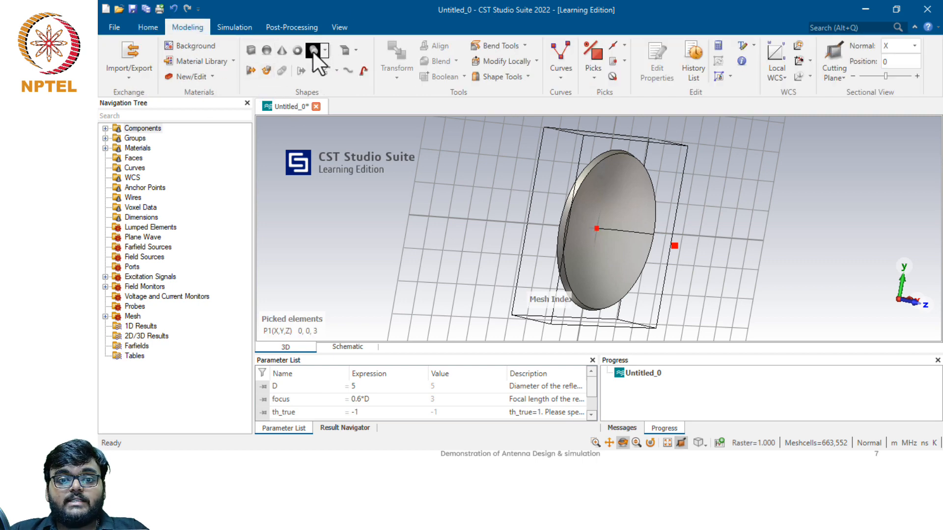
{"action": "double_click", "coordinate": [462, 194]}
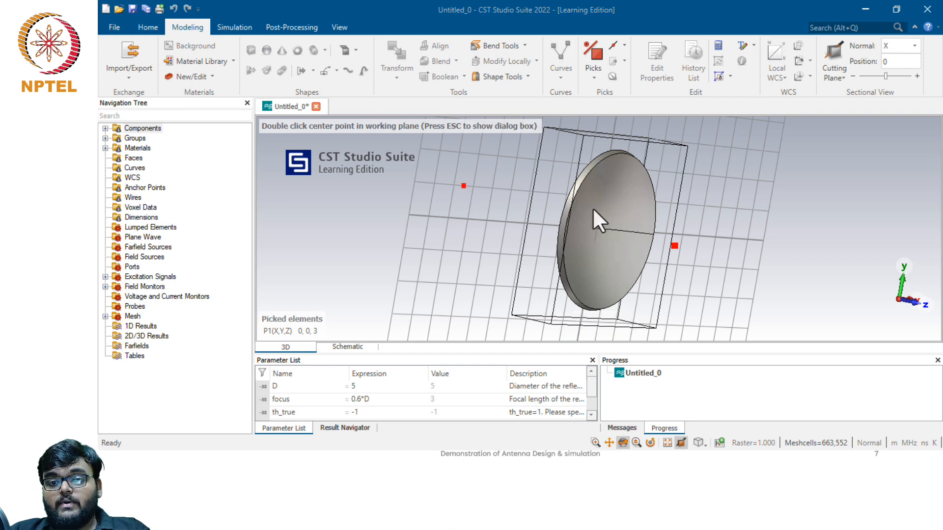
{"action": "key", "text": "Escape"}
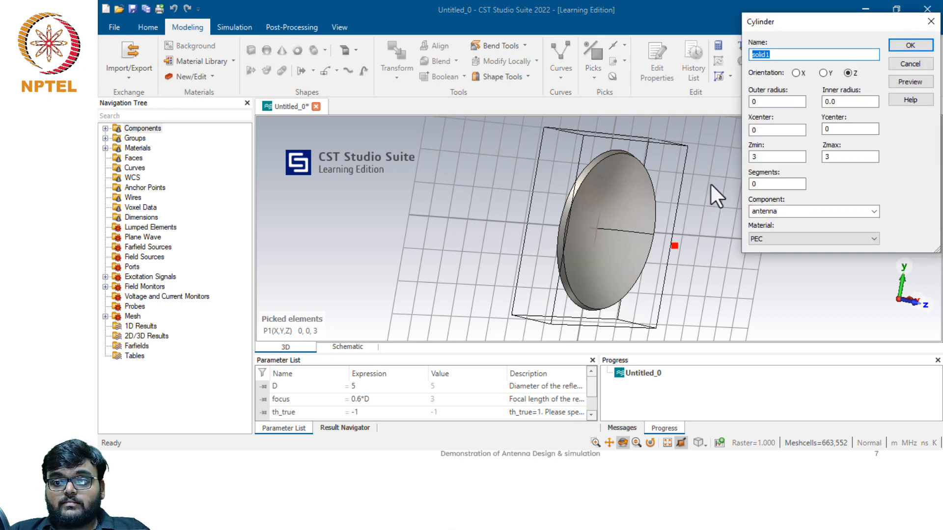
{"action": "type", "text": "dipo"}
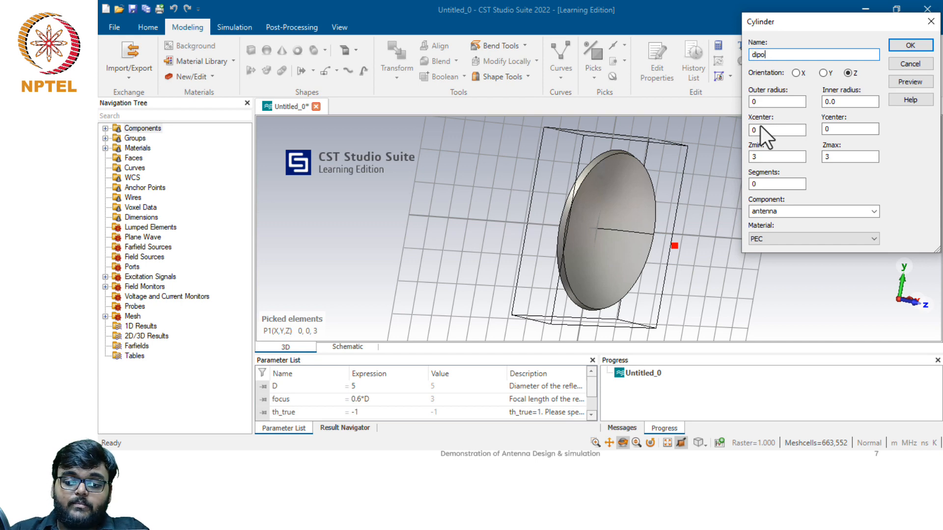
{"action": "type", "text": "le"}
{"action": "key", "text": "Tab"}
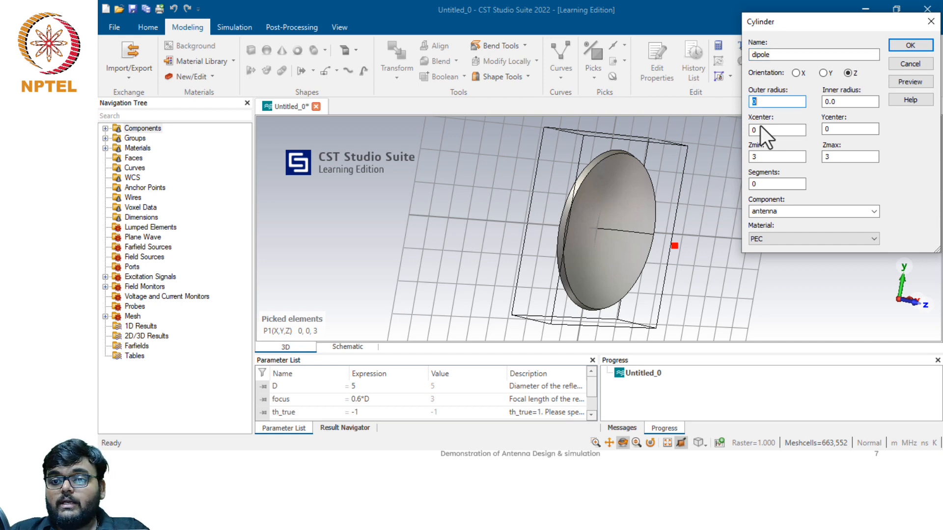
{"action": "type", "text": "R"}
{"action": "key", "text": "Tab"}
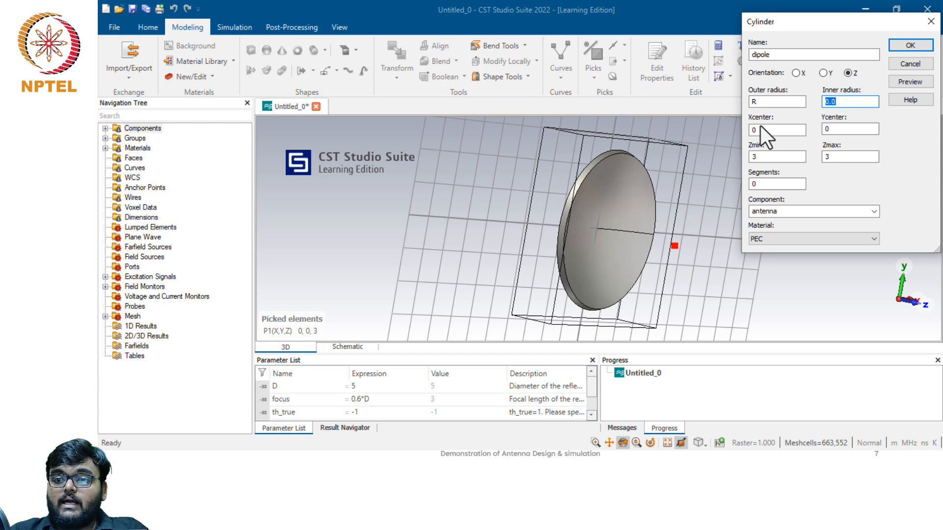
{"action": "key", "text": "Tab"}
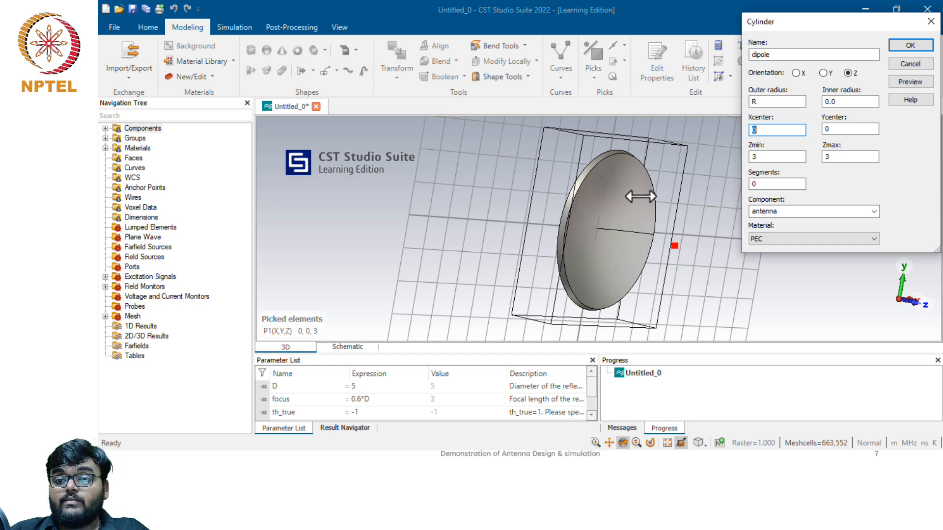
- Orient the dipole cylinder along Y and set its Z centre to focus
{"action": "left_click", "coordinate": [822, 73]}
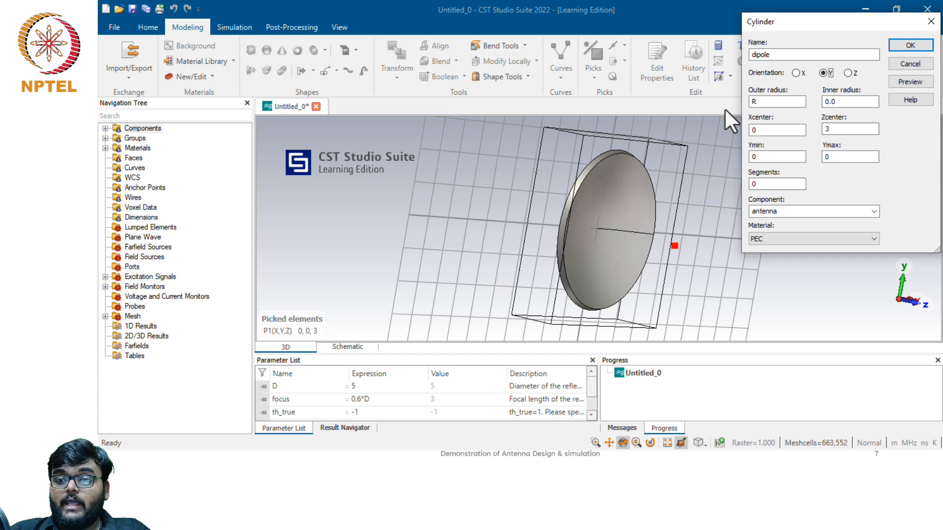
{"action": "left_click", "coordinate": [760, 130]}
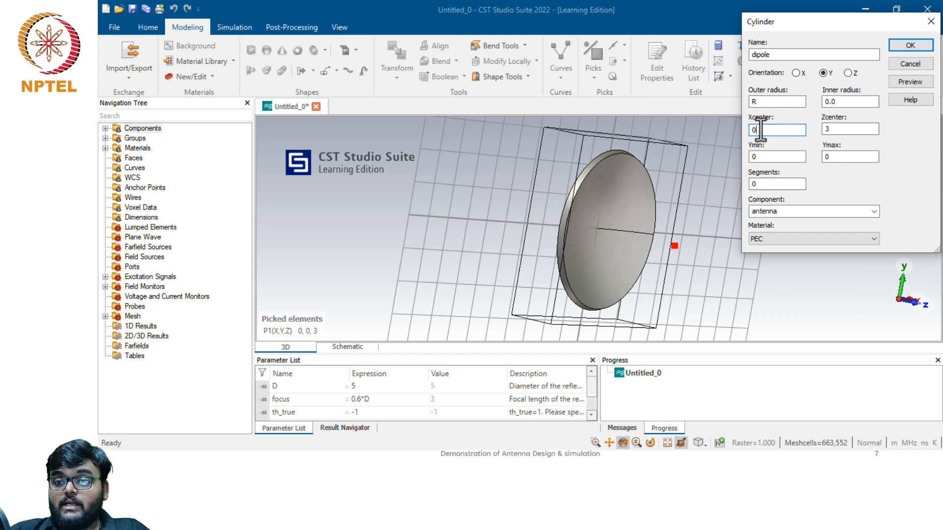
{"action": "left_click", "coordinate": [853, 129]}
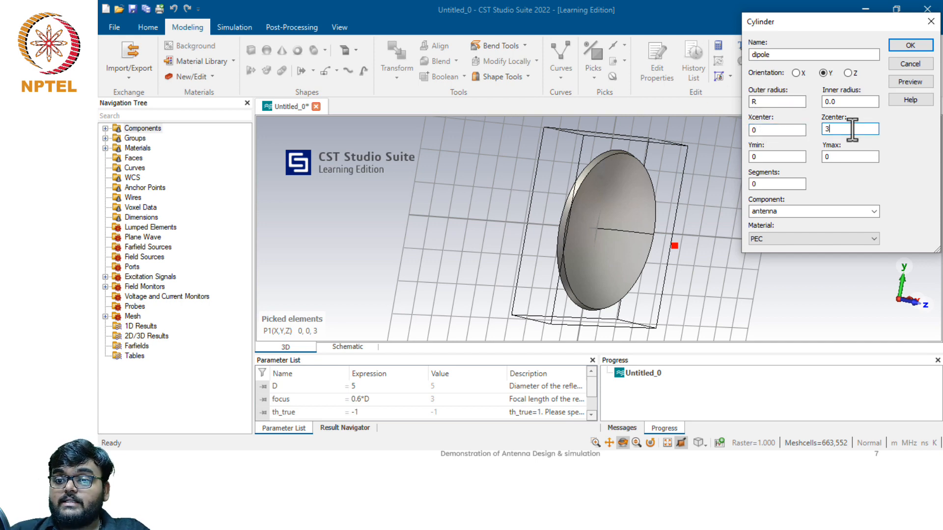
{"action": "key", "text": "BackSpace"}
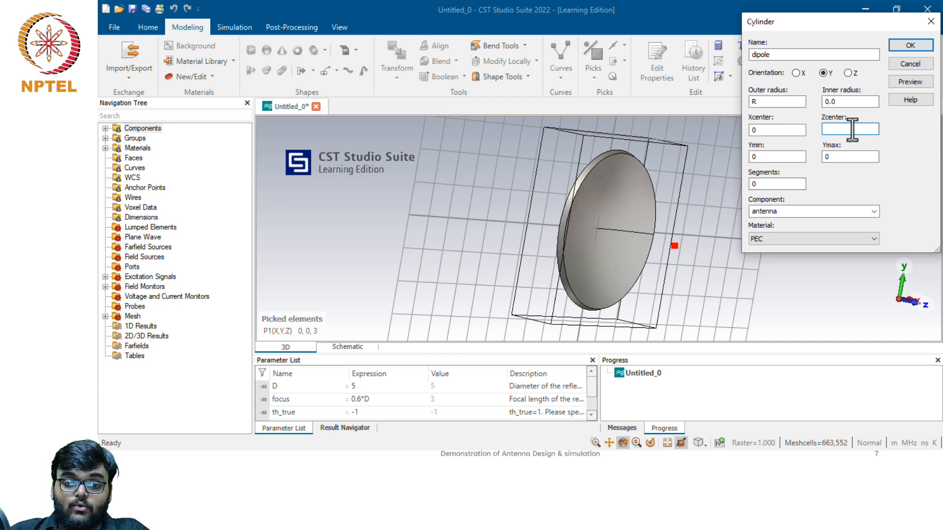
{"action": "type", "text": "focus"}
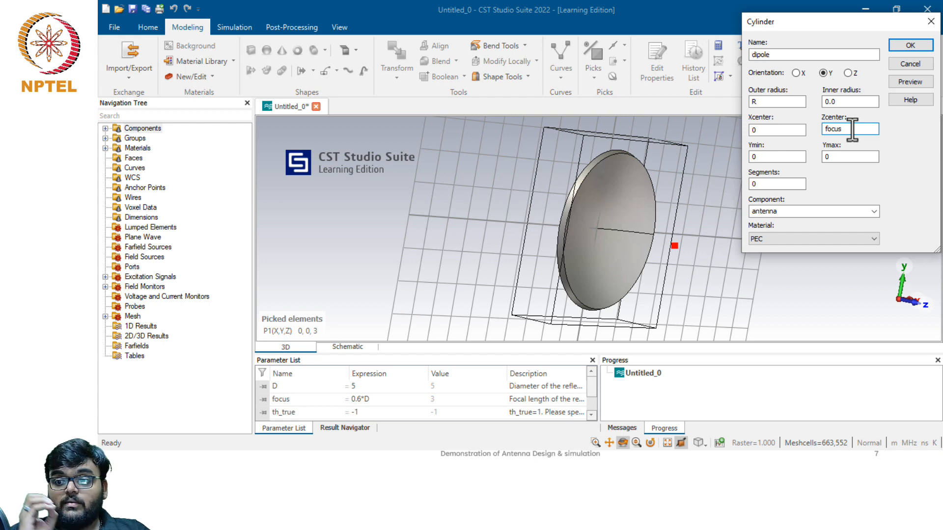
- Set the dipole cylinder's Y extent from -0.73/2 to 0.73/2
{"action": "key", "text": "Tab"}
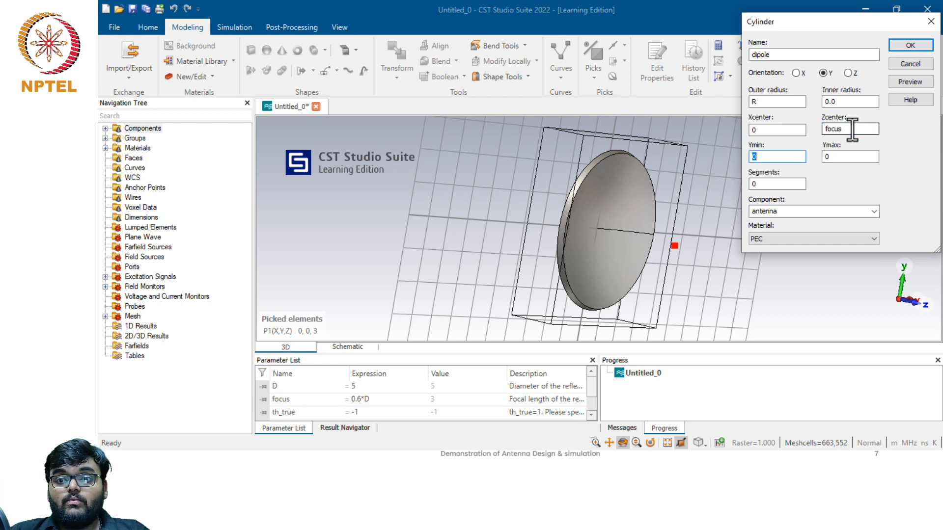
{"action": "type", "text": "-"}
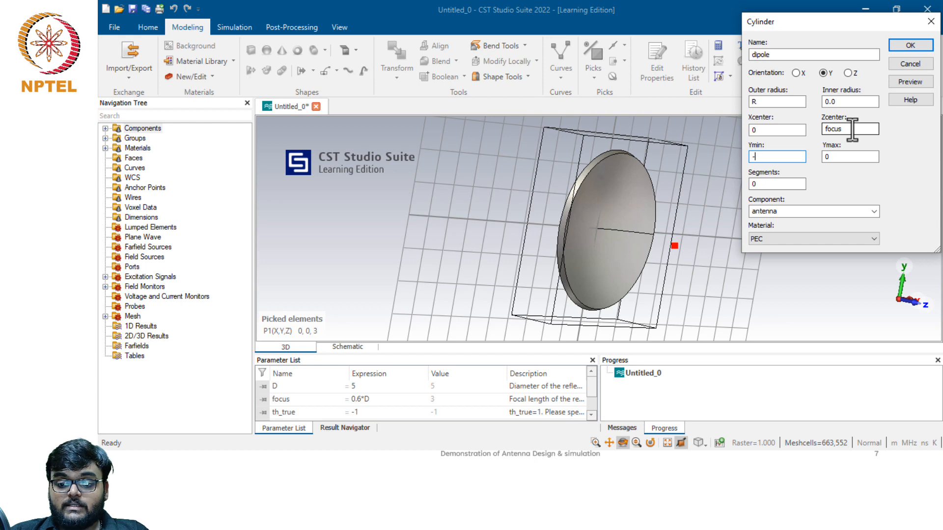
{"action": "type", "text": "0.73"}
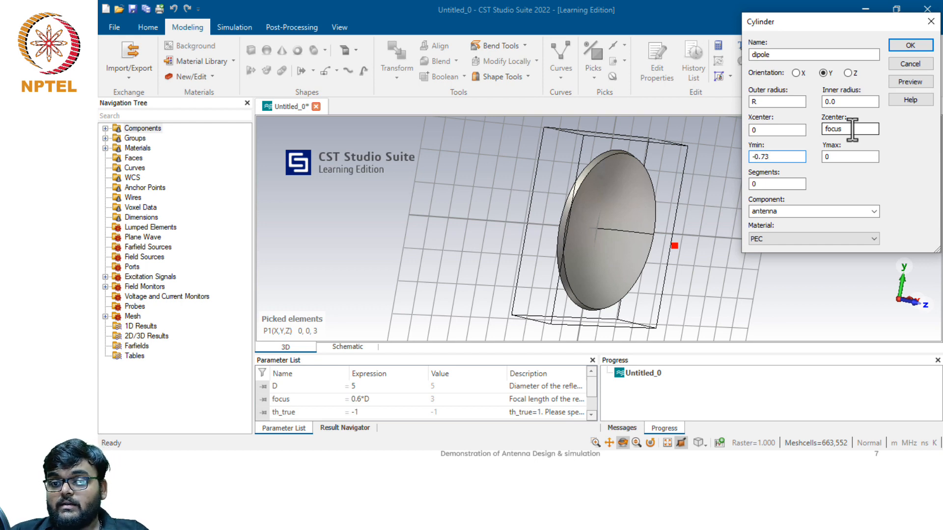
{"action": "type", "text": "/2"}
{"action": "key", "text": "Tab"}
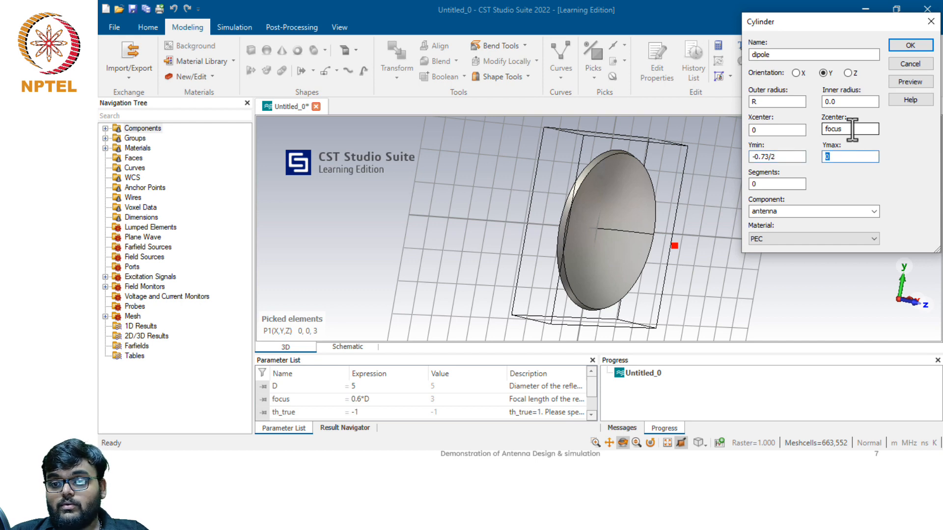
{"action": "type", "text": "0."}
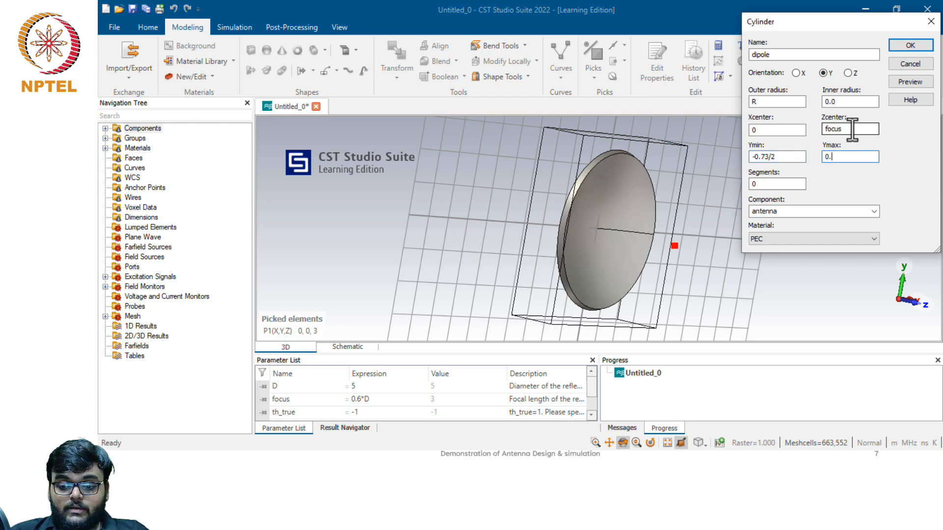
{"action": "type", "text": "73"}
{"action": "type", "text": "/2"}
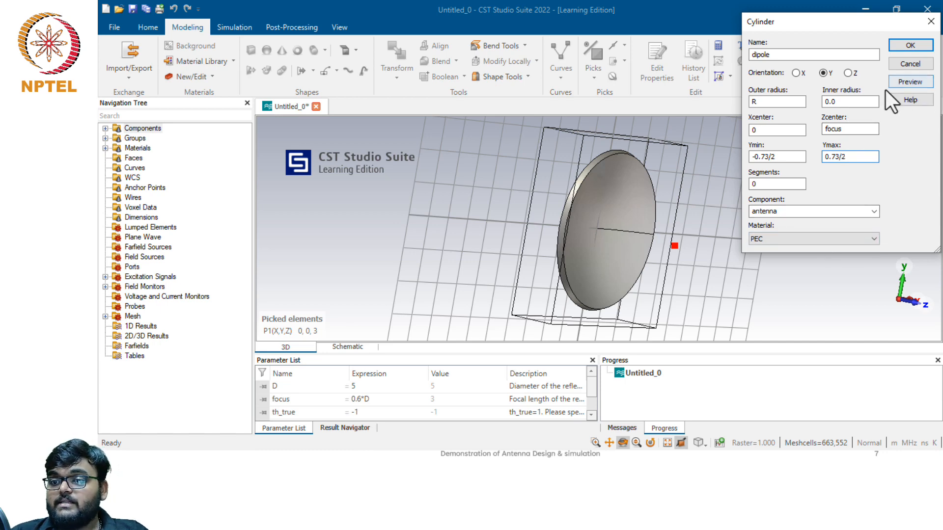
- Define the missing parameter R as 0.0048 and create the PEC dipole cylinder in the antenna component
{"action": "left_click", "coordinate": [900, 46]}
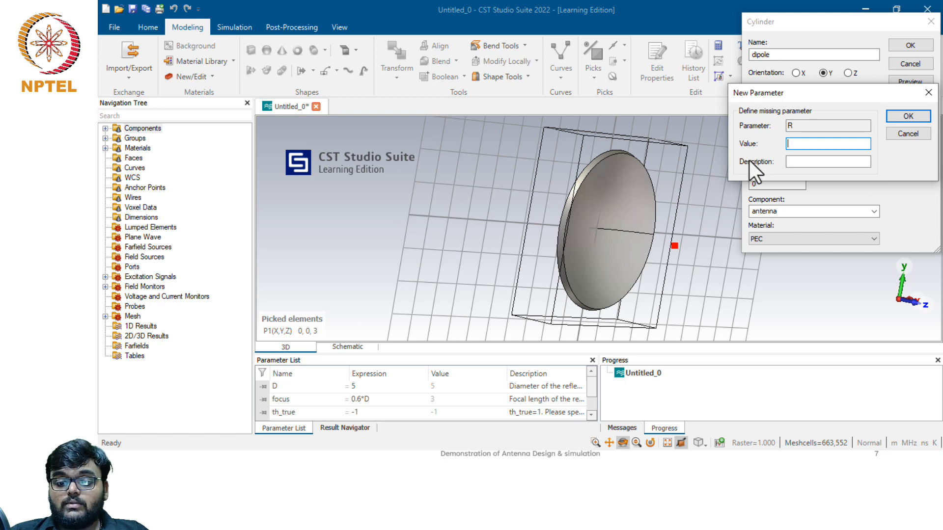
{"action": "type", "text": "0"}
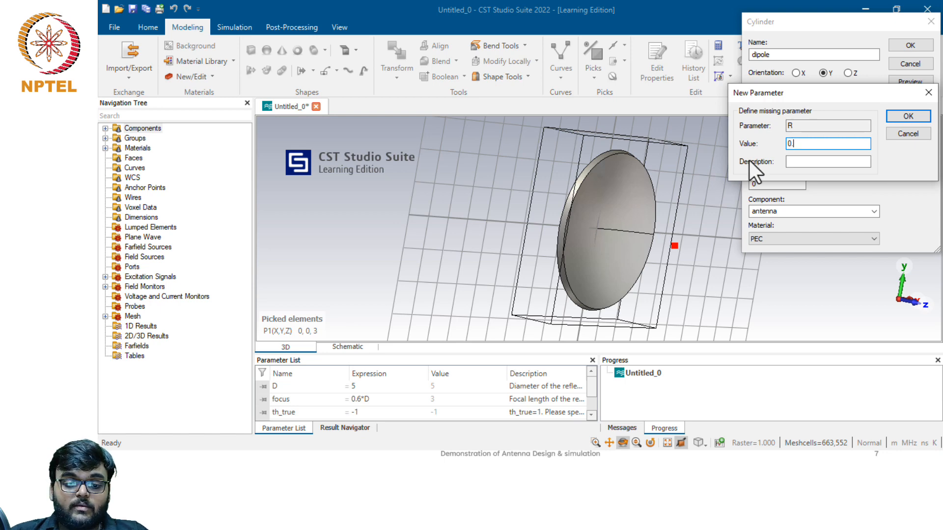
{"action": "type", "text": ".0048"}
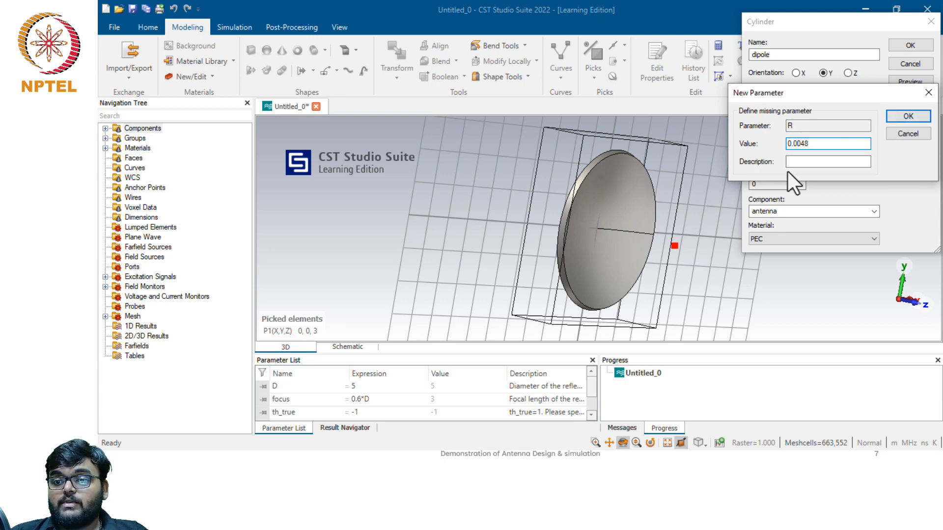
{"action": "left_click", "coordinate": [904, 116]}
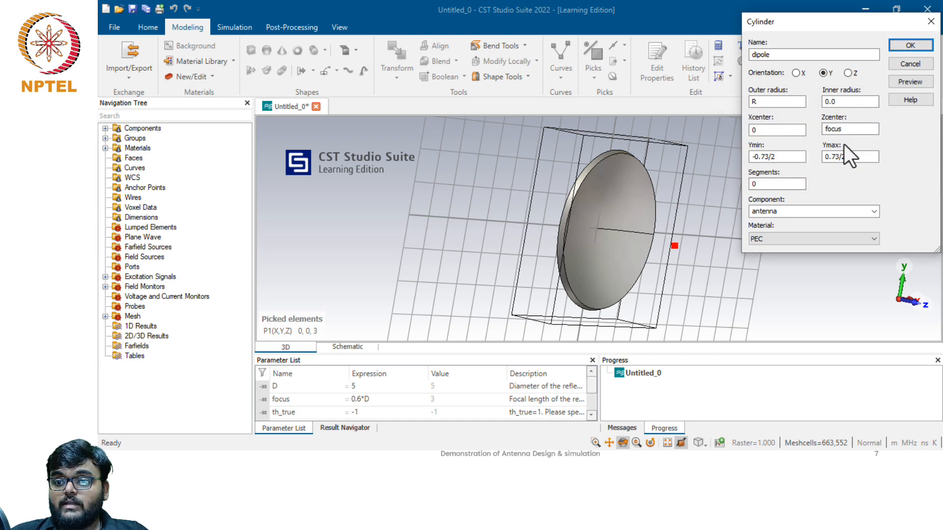
{"action": "key", "text": "Return"}
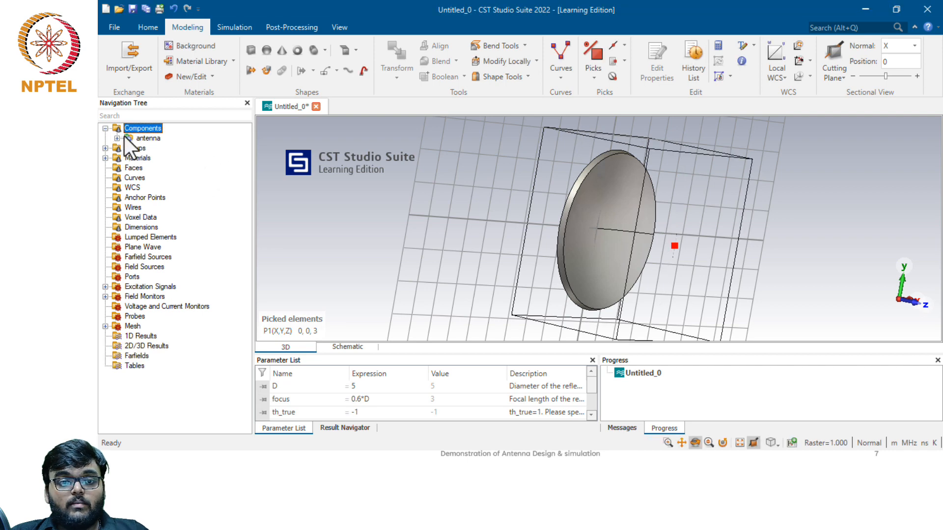
- Expand the antenna component and examine the dipole's position at the focal point in front of the reflector
{"action": "left_click", "coordinate": [117, 139]}
{"action": "left_click", "coordinate": [149, 139]}
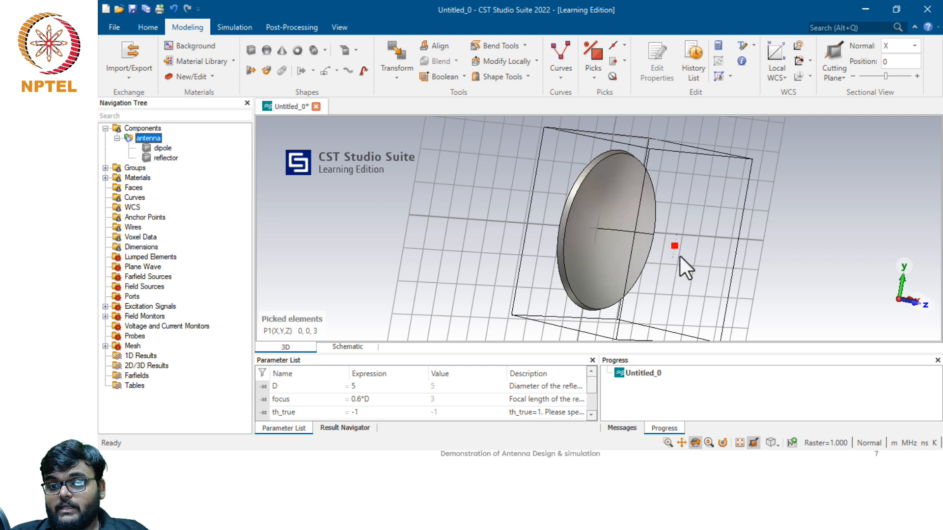
{"action": "left_click_drag", "start_coordinate": [676, 258], "coordinate": [732, 257]}
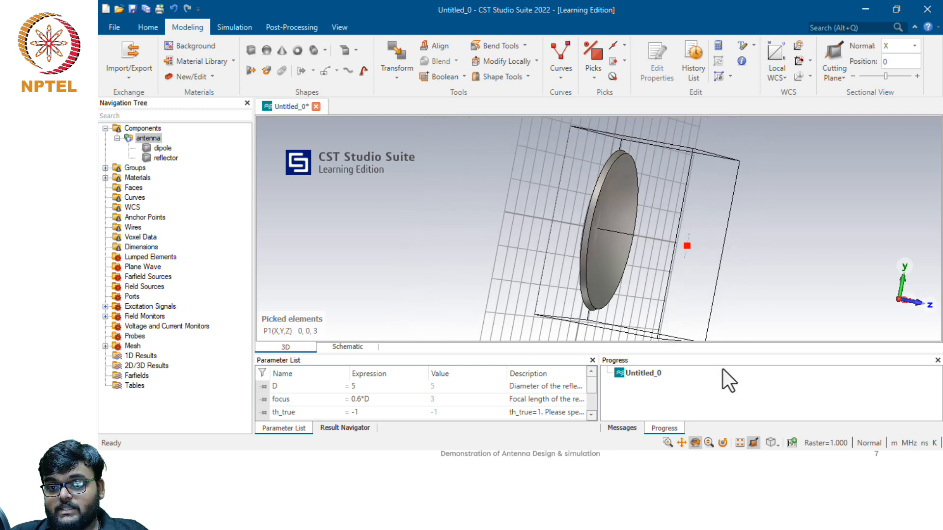
{"action": "left_click", "coordinate": [738, 441]}
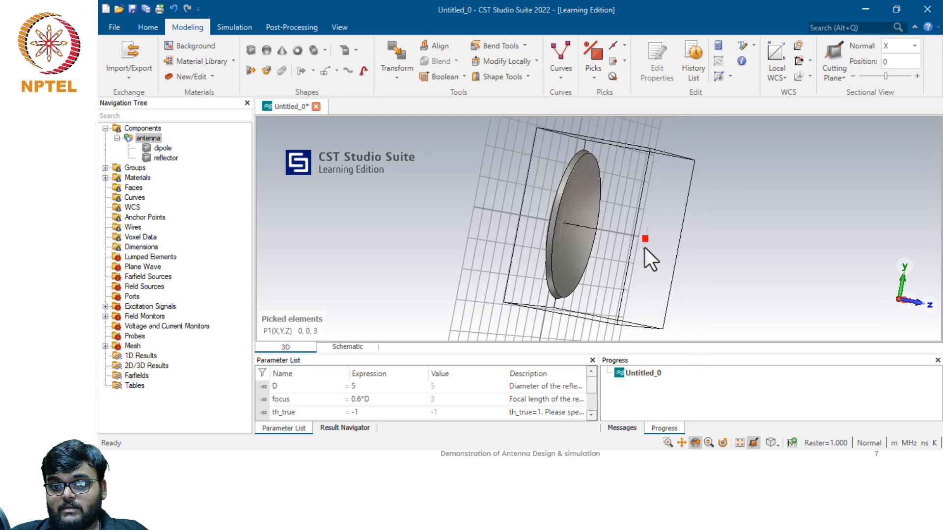
{"action": "scroll", "coordinate": [645, 248], "scroll_direction": "up", "scroll_amount": 3}
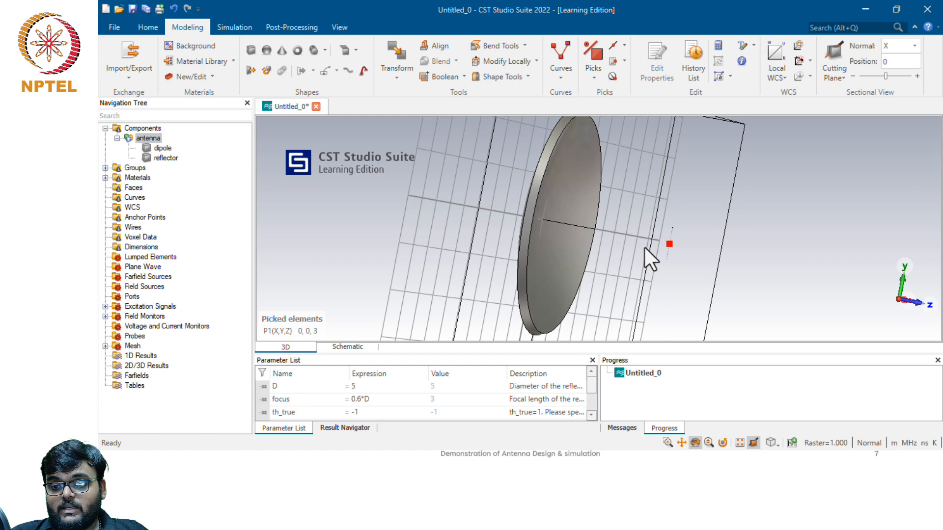
{"action": "scroll", "coordinate": [645, 248], "scroll_direction": "up", "scroll_amount": 3}
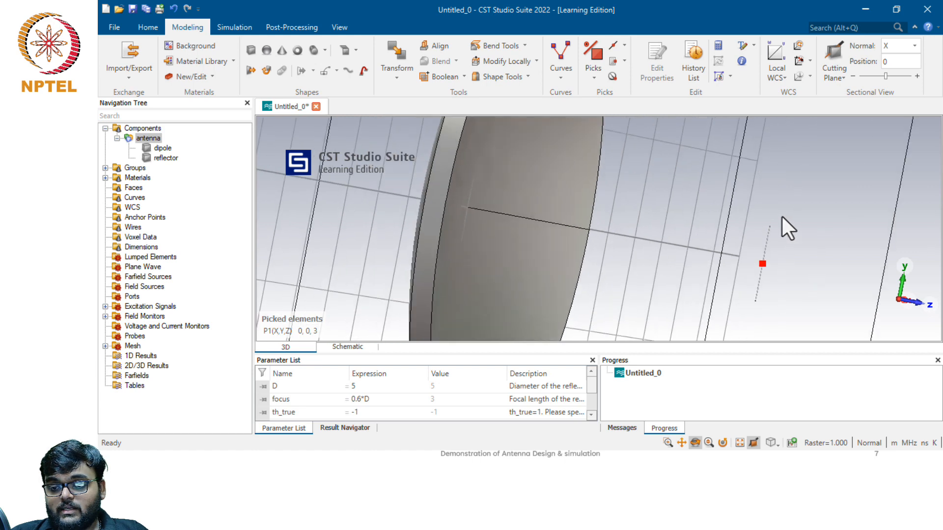
- Start a new cylinder named gap in the antenna component and orient it along Y
{"action": "left_click", "coordinate": [315, 51]}
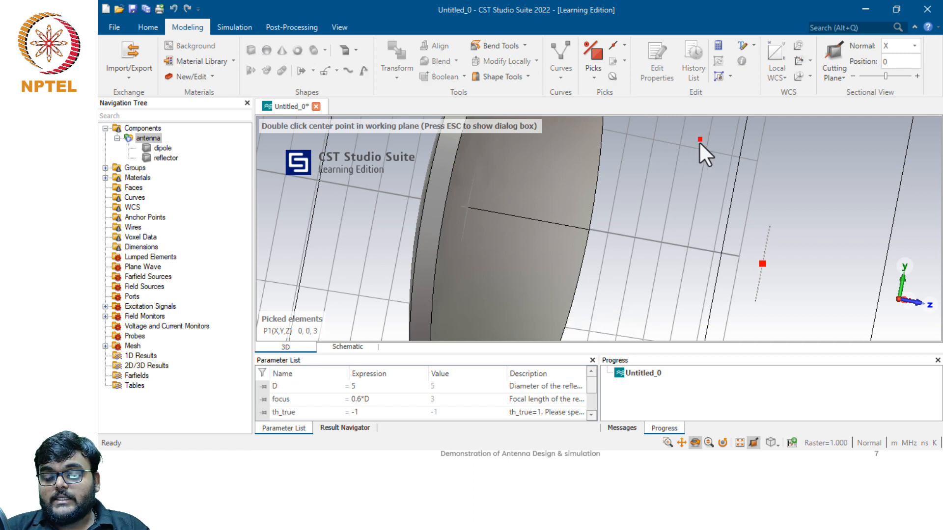
{"action": "key", "text": "Escape"}
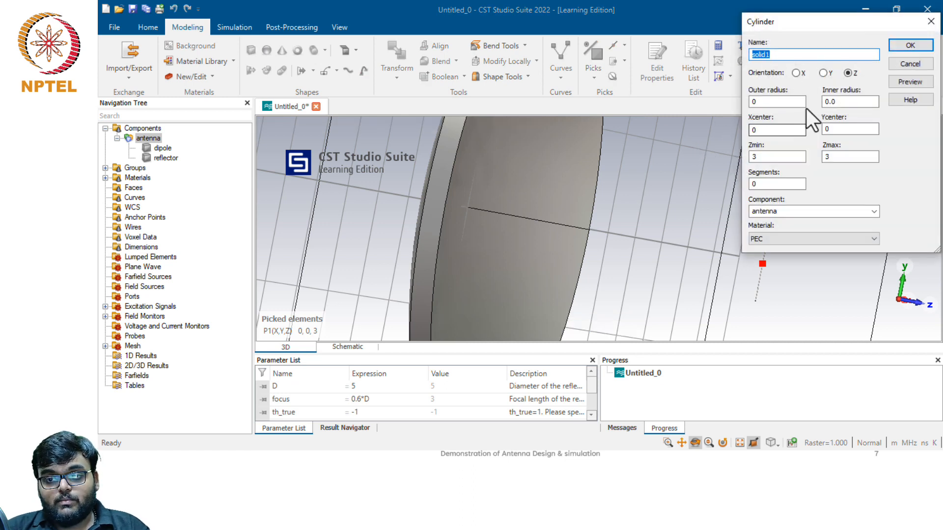
{"action": "type", "text": "gap"}
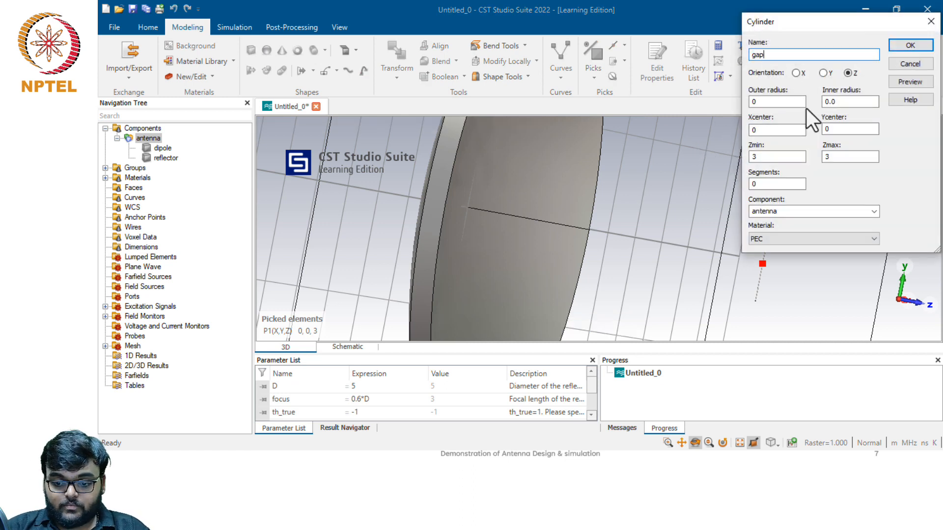
{"action": "key", "text": "Tab"}
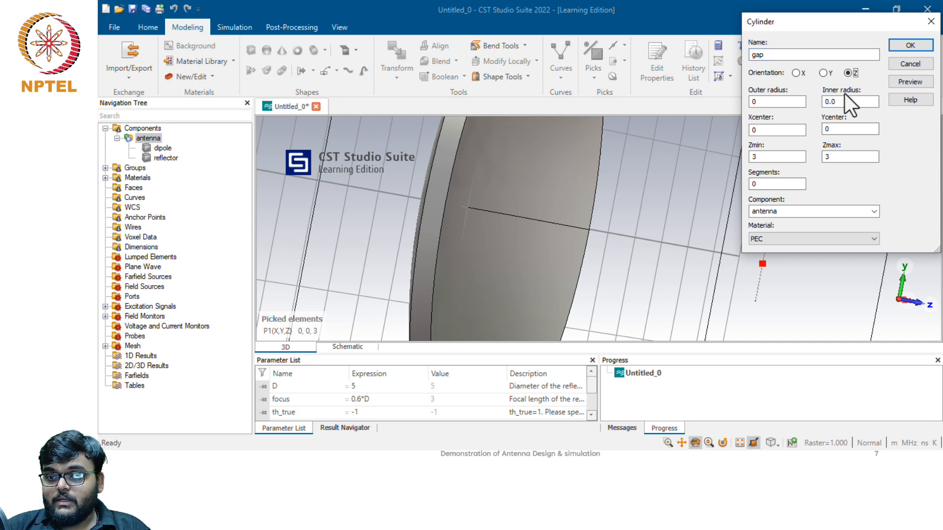
{"action": "left_click", "coordinate": [822, 72]}
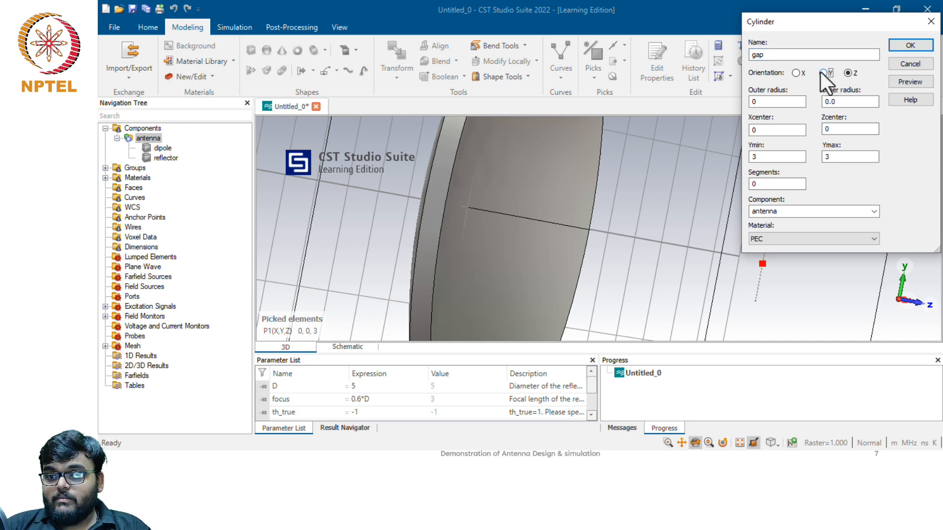
- Set the gap cylinder's outer radius to R and its Z centre to focus
{"action": "left_click", "coordinate": [763, 102]}
{"action": "key", "text": "BackSpace"}
{"action": "type", "text": "R"}
{"action": "key", "text": "Tab"}
{"action": "key", "text": "Tab"}
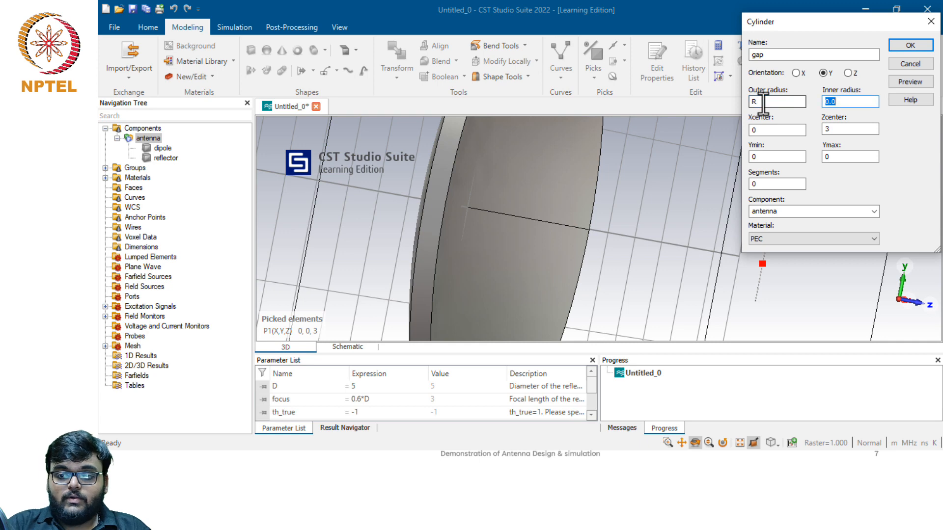
{"action": "key", "text": "Tab"}
{"action": "type", "text": "focus"}
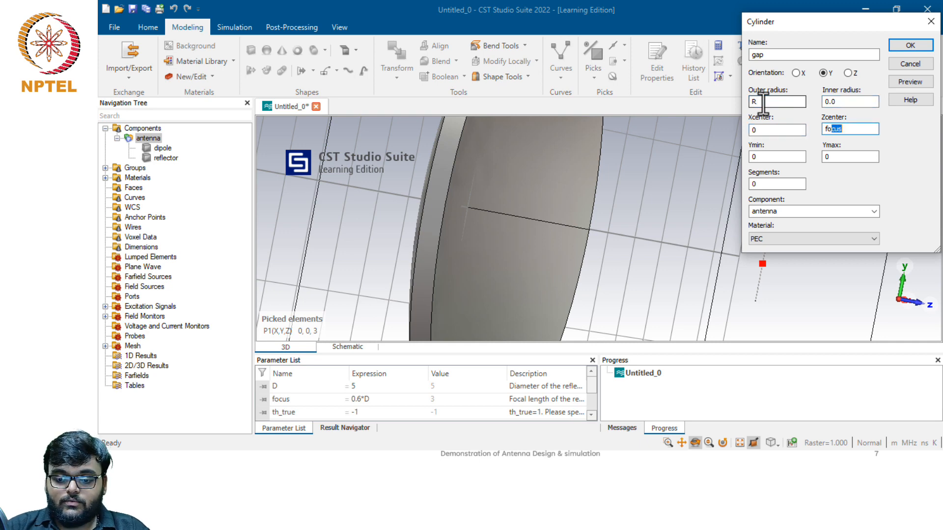
{"action": "key", "text": "Tab"}
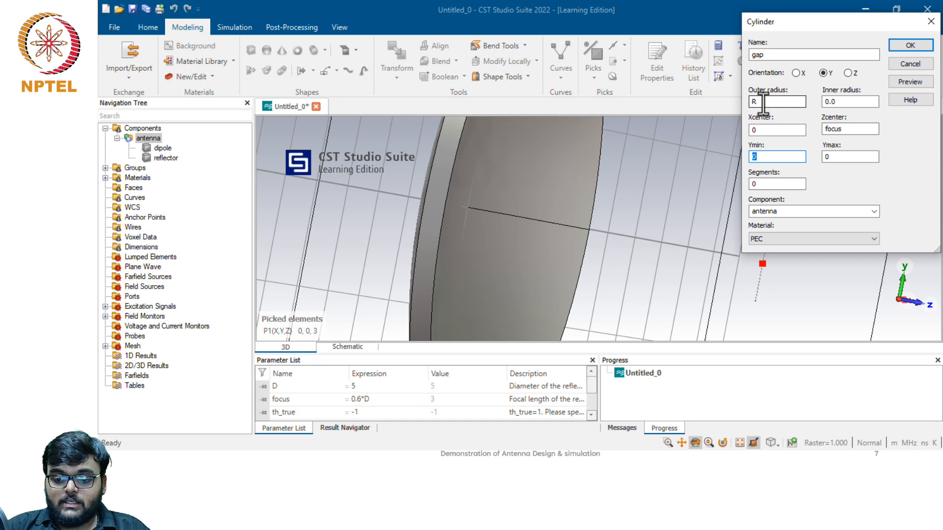
- Set the gap cylinder's Y extent from -0.0048/2 to 0.0048/2 and create it in PEC
{"action": "type", "text": "-0"}
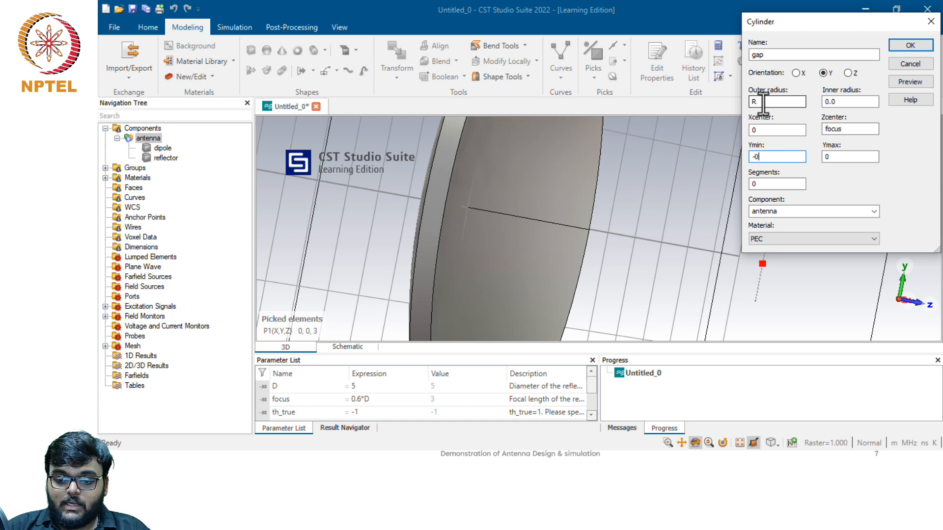
{"action": "type", "text": ".0048"}
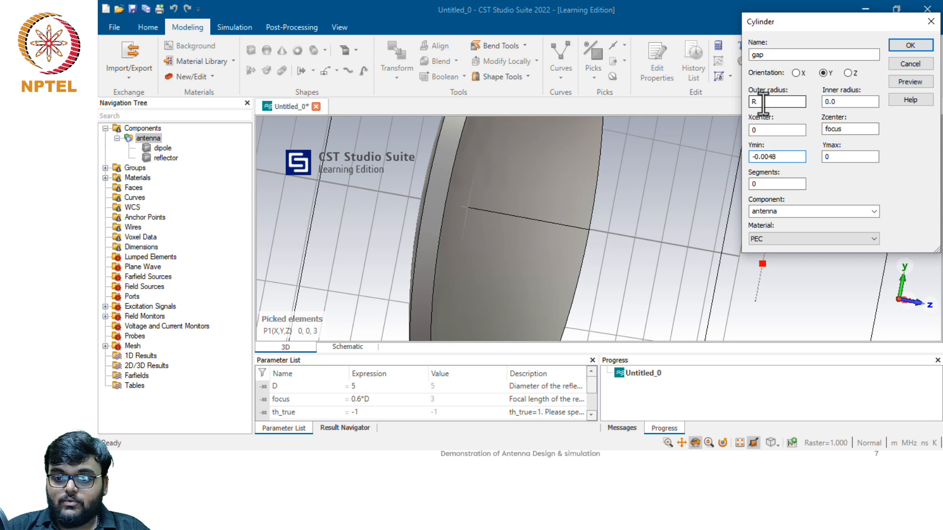
{"action": "key", "text": "Tab"}
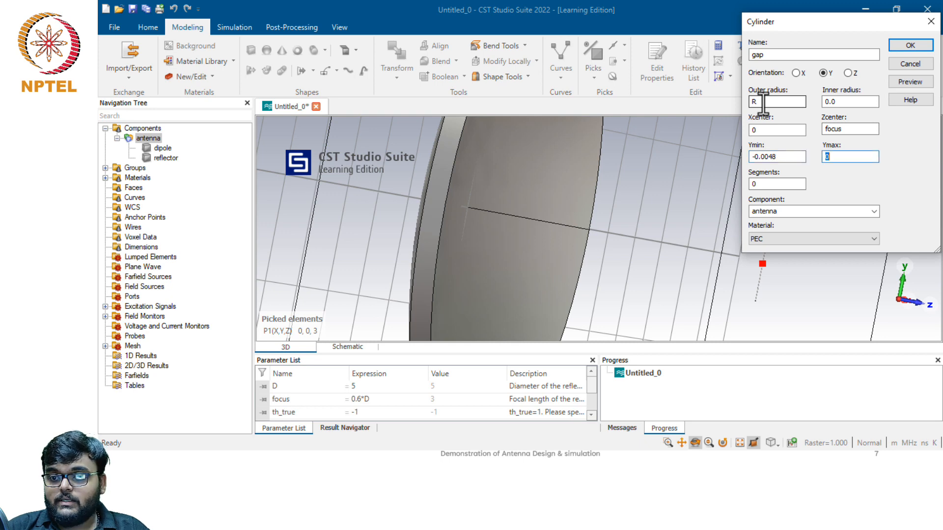
{"action": "type", "text": "0"}
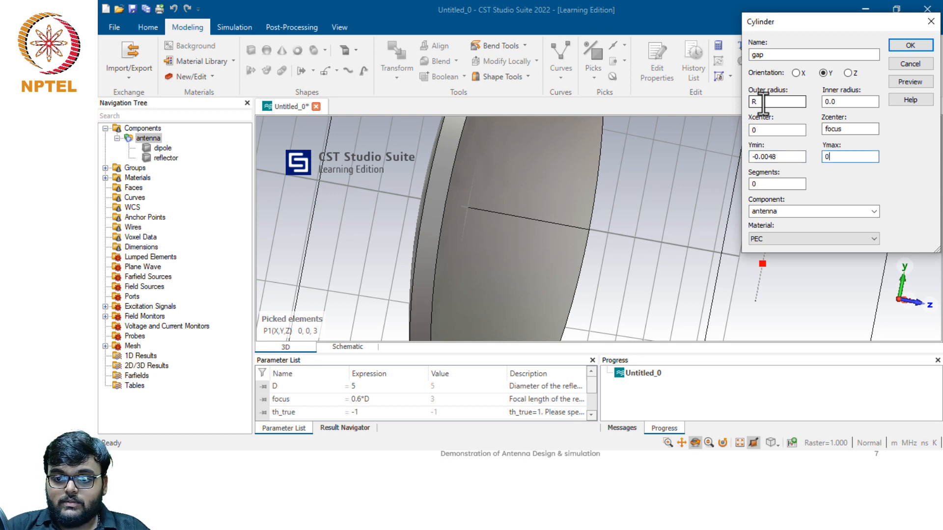
{"action": "type", "text": ".0048"}
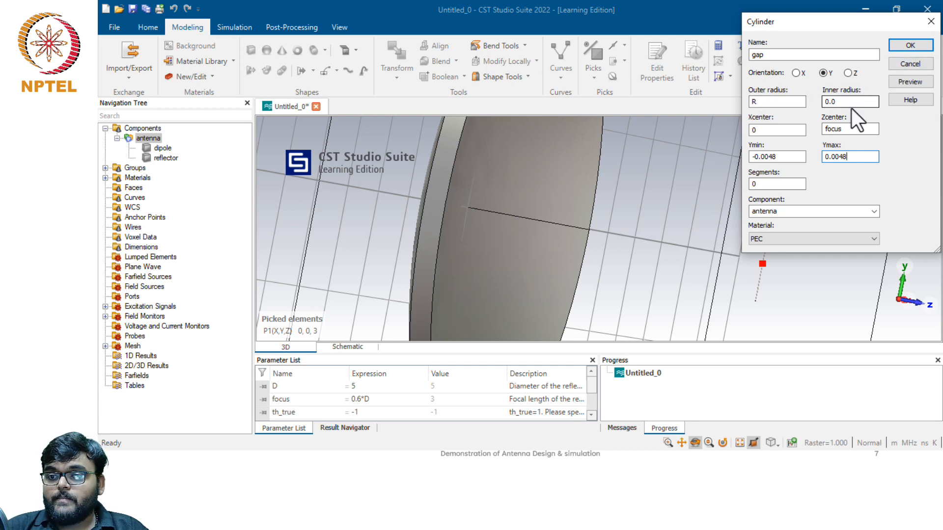
{"action": "type", "text": "/2"}
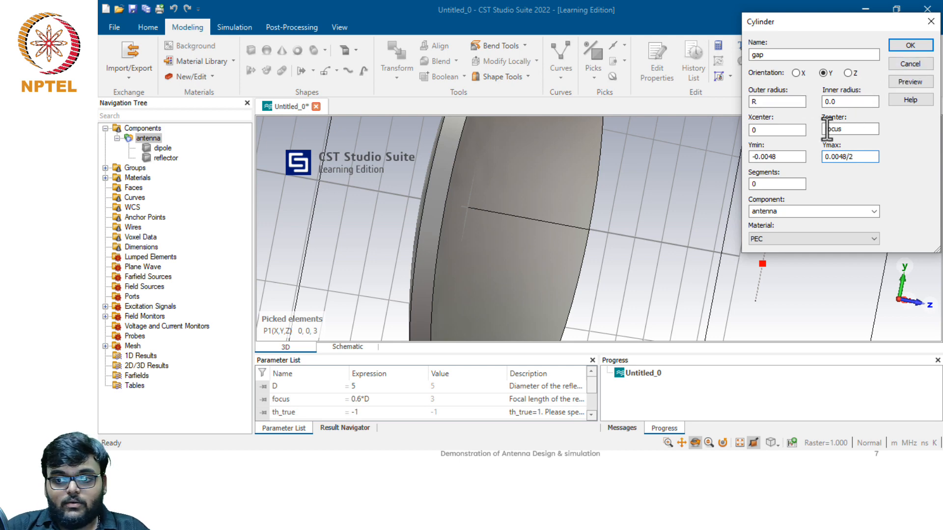
{"action": "left_click", "coordinate": [794, 160]}
{"action": "type", "text": "/2"}
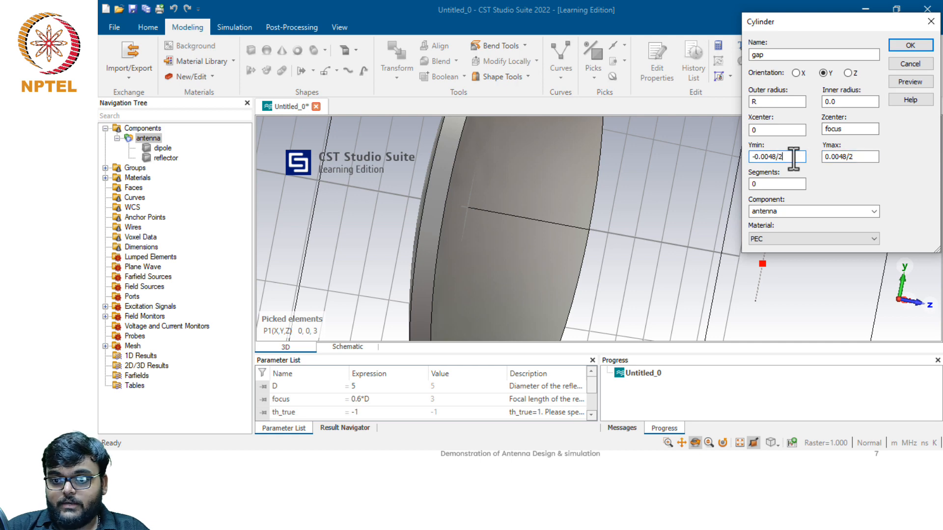
{"action": "left_click", "coordinate": [903, 45]}
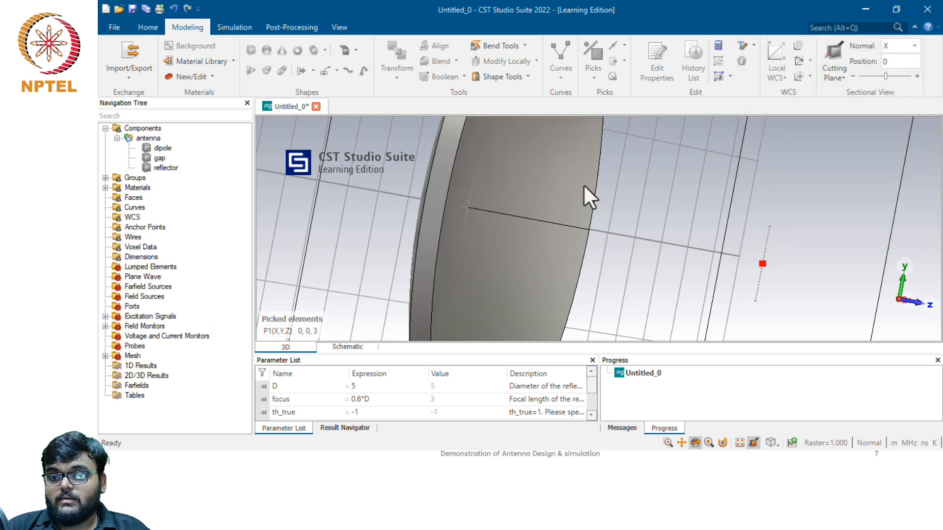
- Subtract the gap cylinder from the dipole to split it at the feed point
{"action": "left_click", "coordinate": [162, 150]}
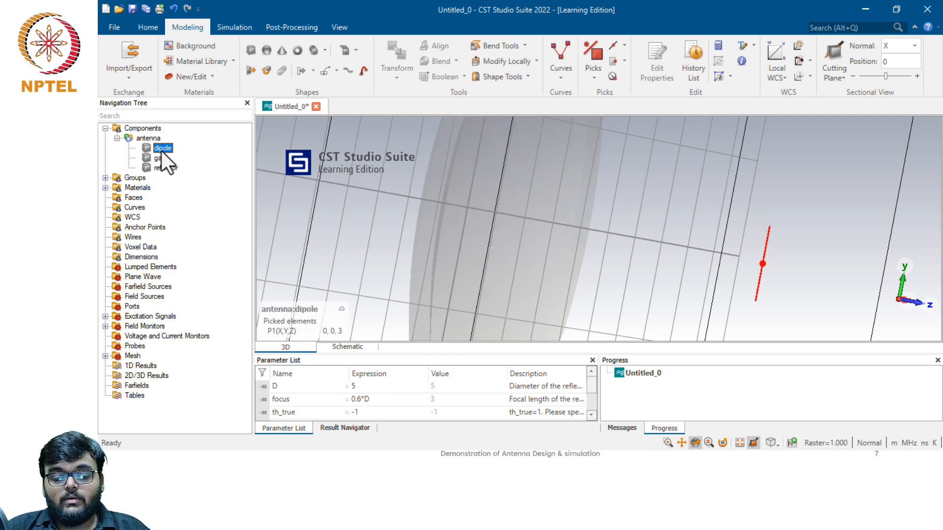
{"action": "key", "text": "minus"}
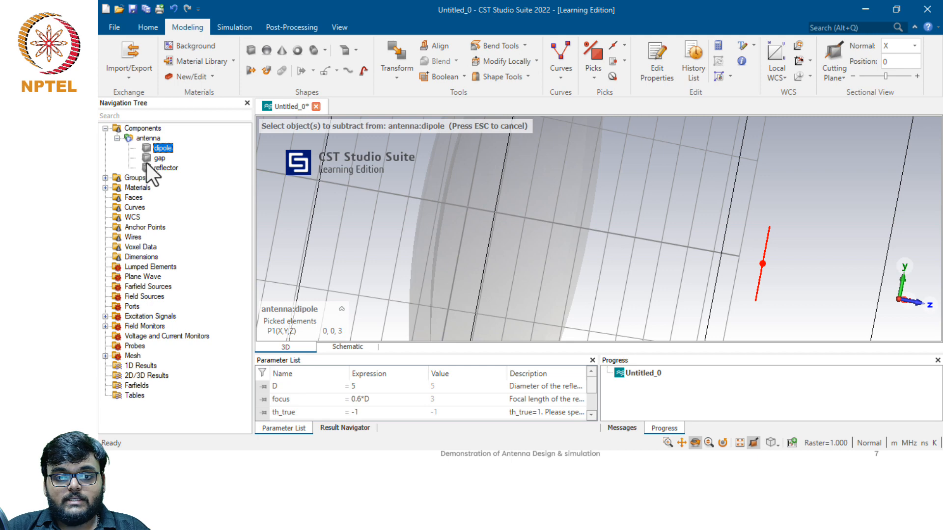
{"action": "left_click", "coordinate": [155, 159]}
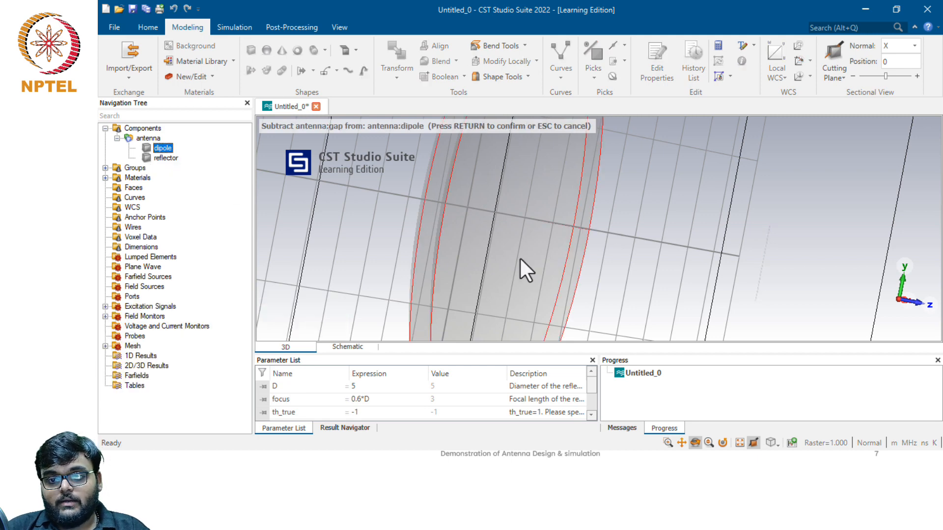
{"action": "key", "text": "Return"}
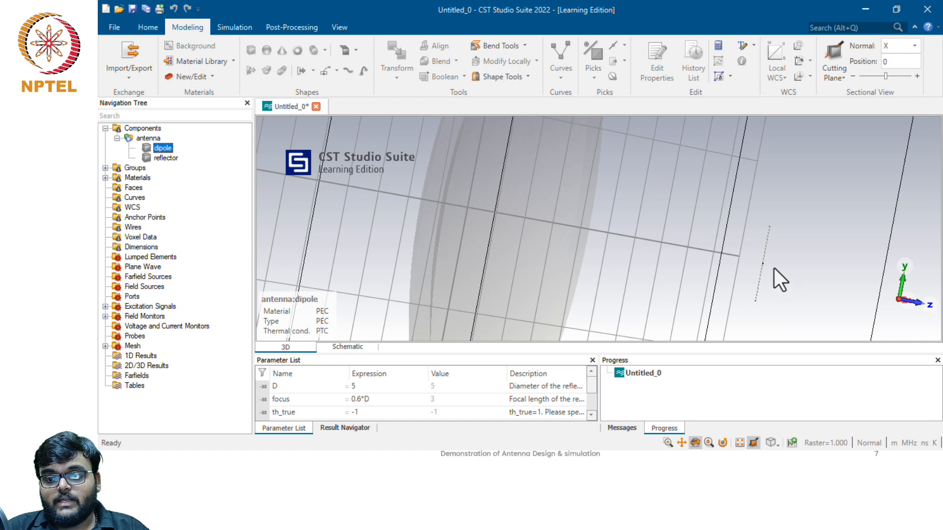
- Create a 50 ohm S-parameter discrete port between the circle centres of the dipole's two end faces at the gap
{"action": "left_click", "coordinate": [667, 442]}
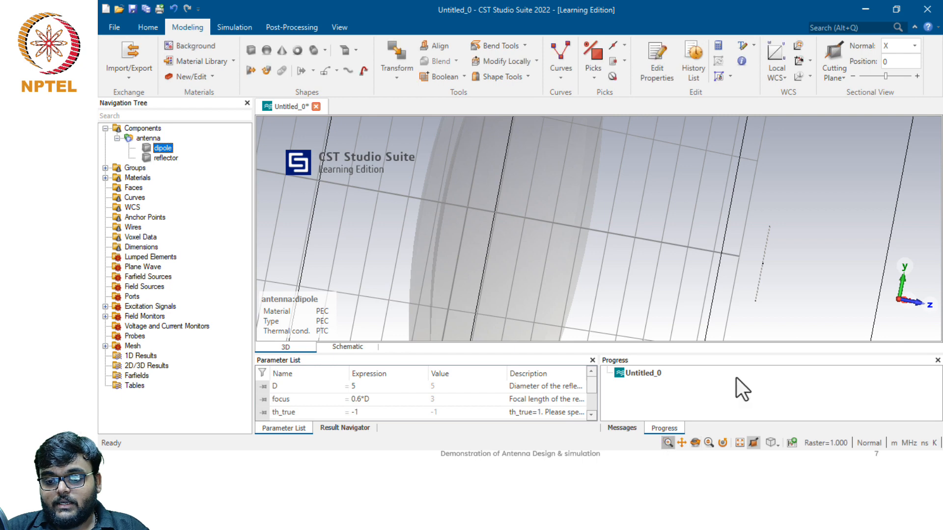
{"action": "left_click", "coordinate": [767, 268]}
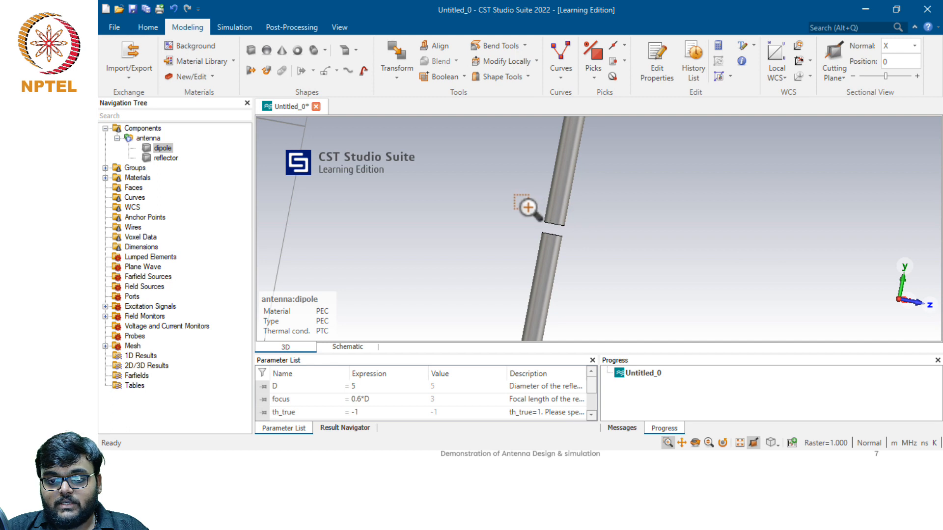
{"action": "left_click", "coordinate": [570, 258]}
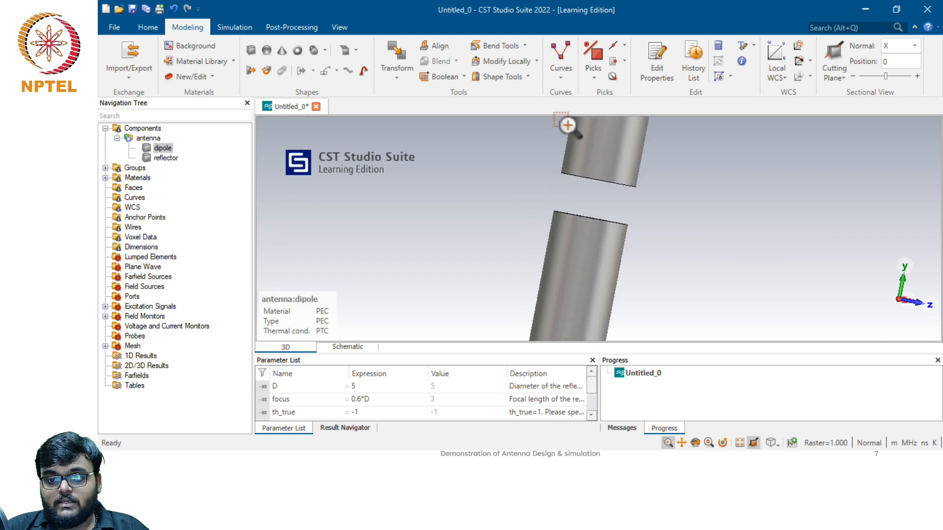
{"action": "left_click", "coordinate": [624, 46]}
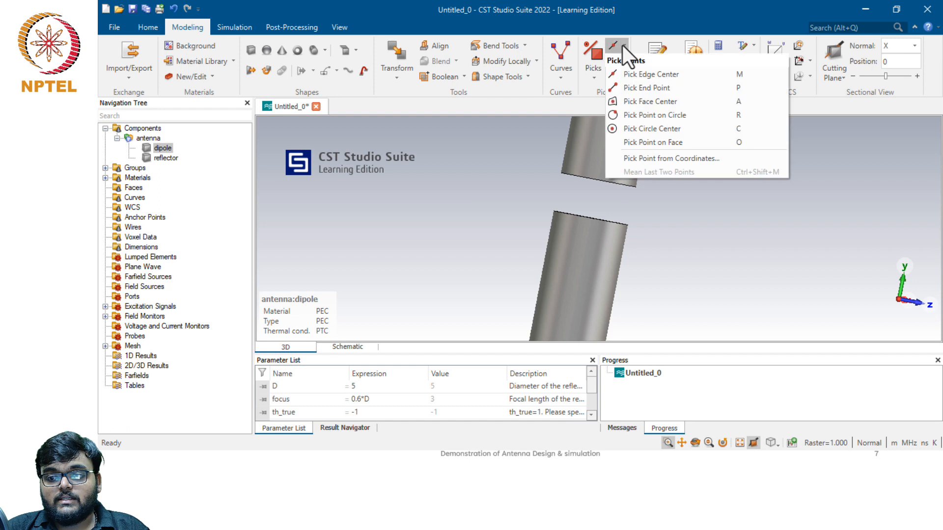
{"action": "left_click", "coordinate": [621, 130]}
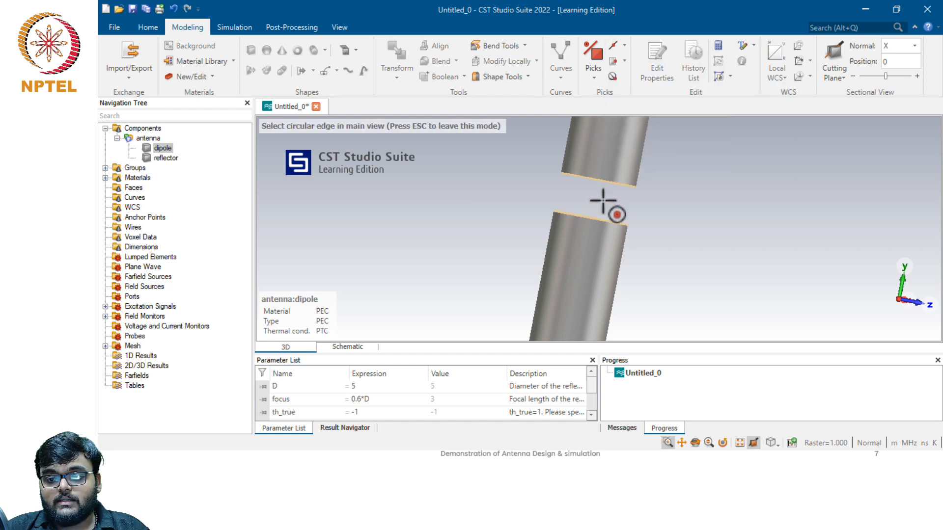
{"action": "left_click", "coordinate": [598, 180]}
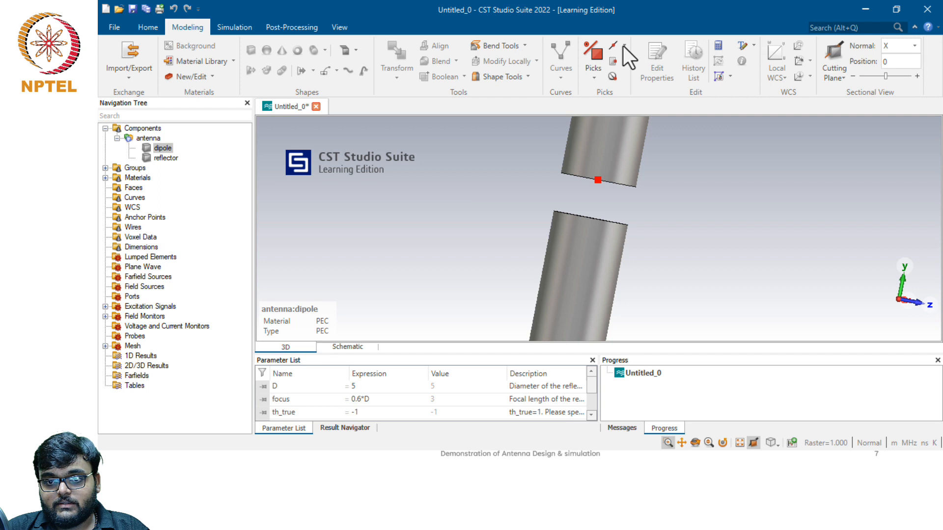
{"action": "left_click", "coordinate": [624, 46]}
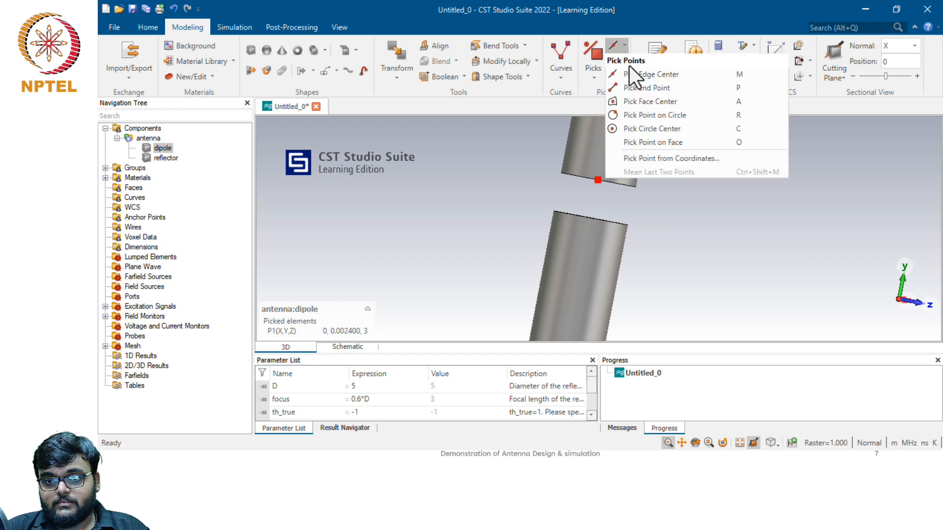
{"action": "left_click", "coordinate": [632, 126]}
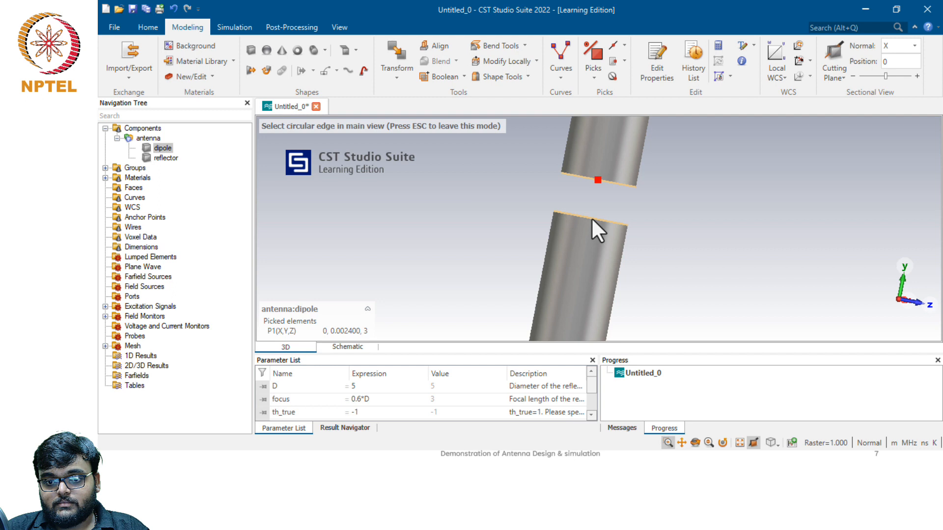
{"action": "left_click", "coordinate": [592, 217]}
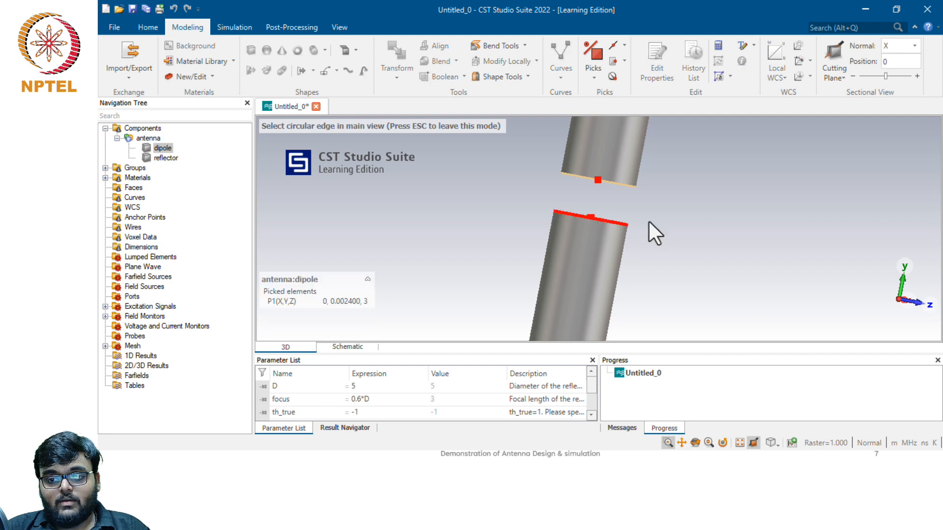
{"action": "left_click", "coordinate": [231, 28]}
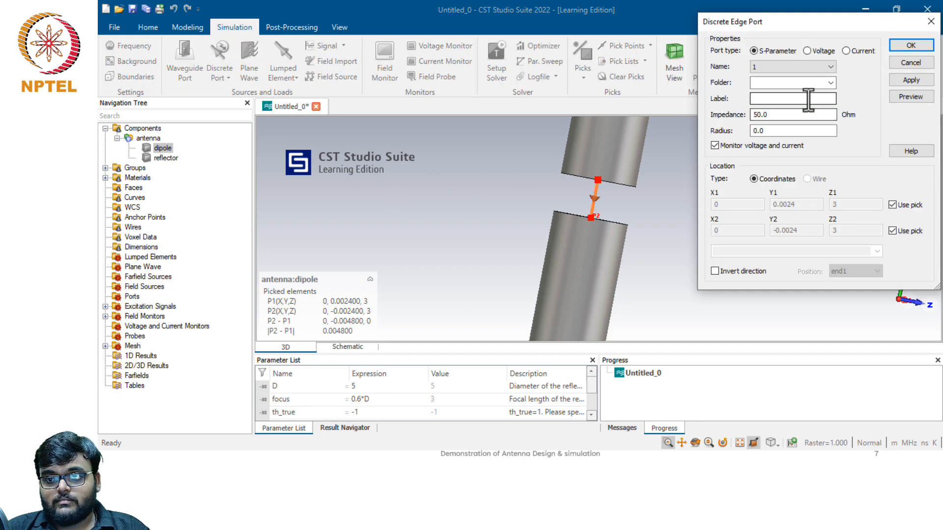
{"action": "left_click", "coordinate": [920, 45]}
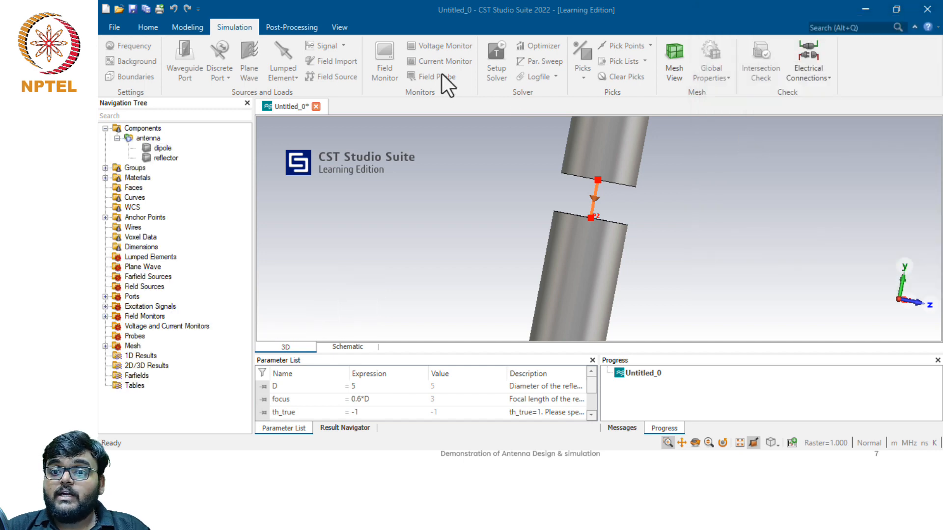
- Start a new cylinder named Reflector in the antenna component, oriented along Y
{"action": "left_click", "coordinate": [174, 151]}
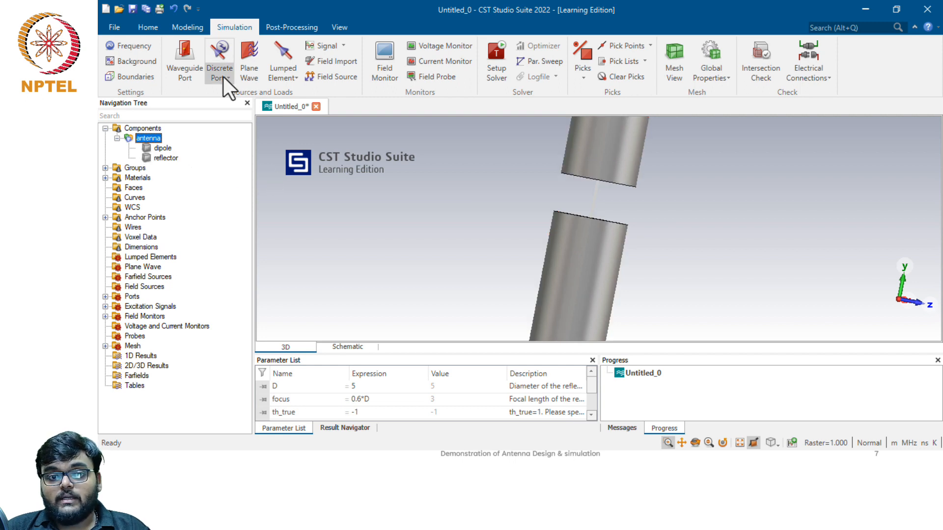
{"action": "left_click", "coordinate": [183, 27]}
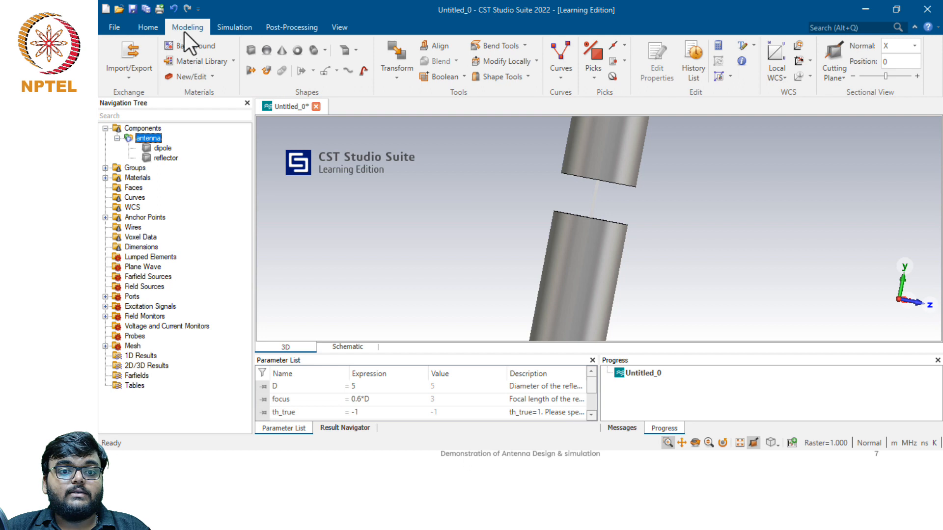
{"action": "left_click", "coordinate": [315, 49]}
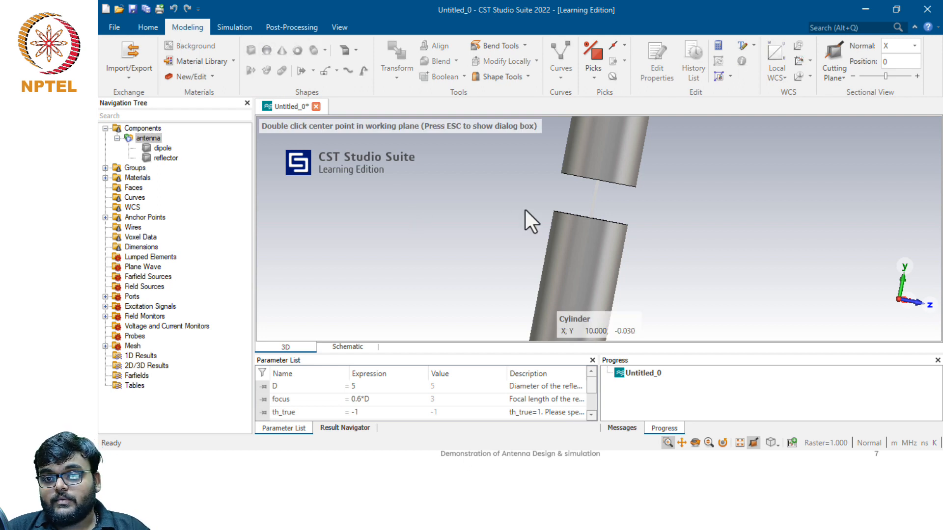
{"action": "key", "text": "Escape"}
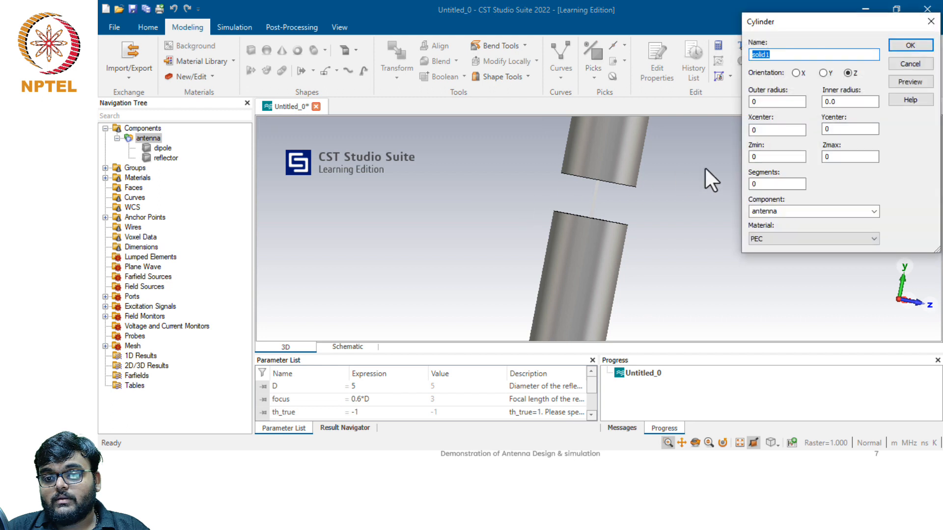
{"action": "type", "text": "Re"}
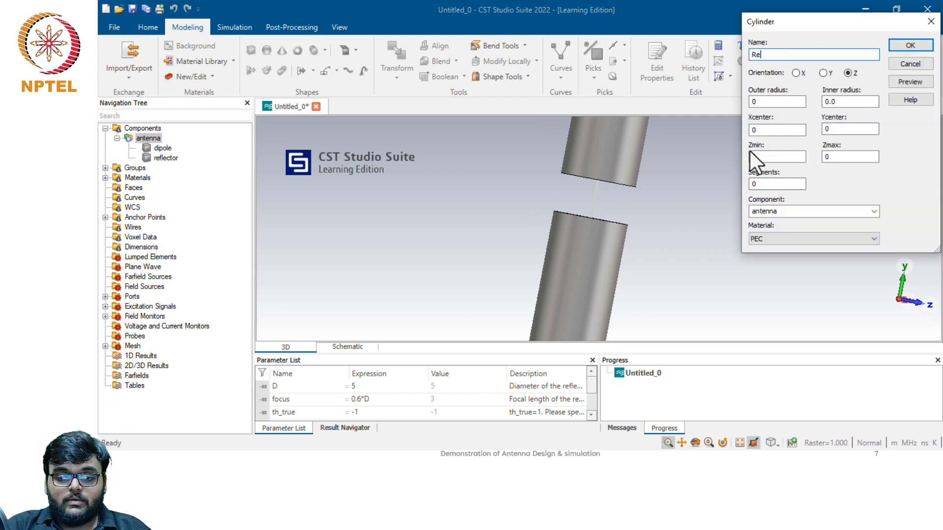
{"action": "type", "text": "flec"}
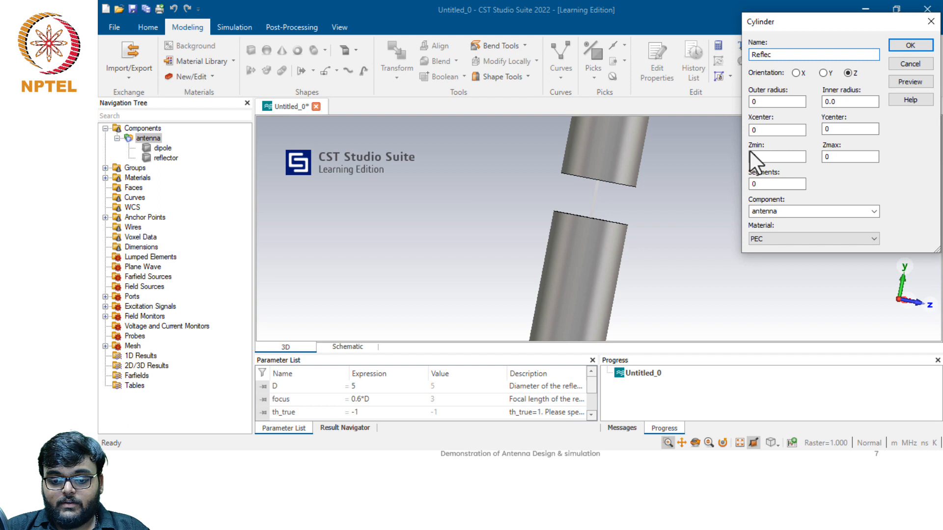
{"action": "type", "text": "tor"}
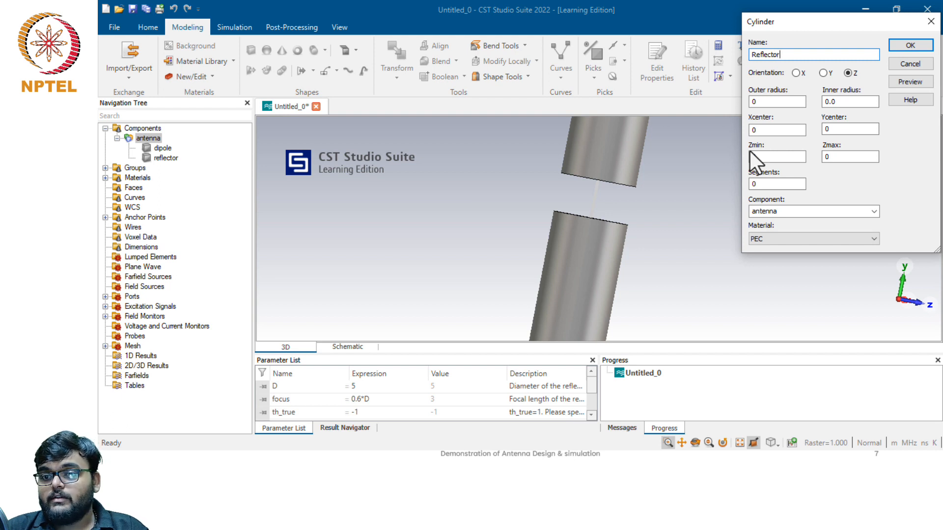
{"action": "left_click", "coordinate": [823, 72]}
- Set the Reflector cylinder's outer radius to R and its Z centre to focus+0.4
{"action": "left_click", "coordinate": [772, 101]}
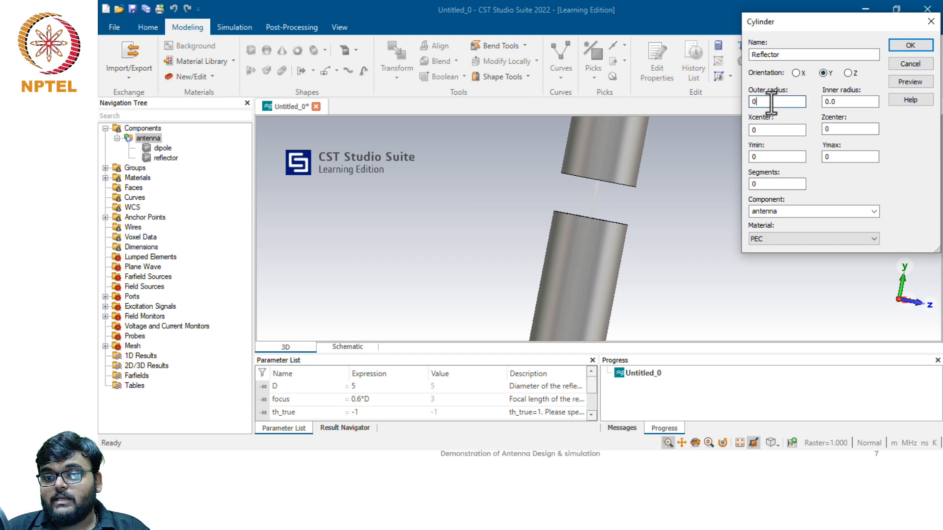
{"action": "key", "text": "BackSpace"}
{"action": "type", "text": "R"}
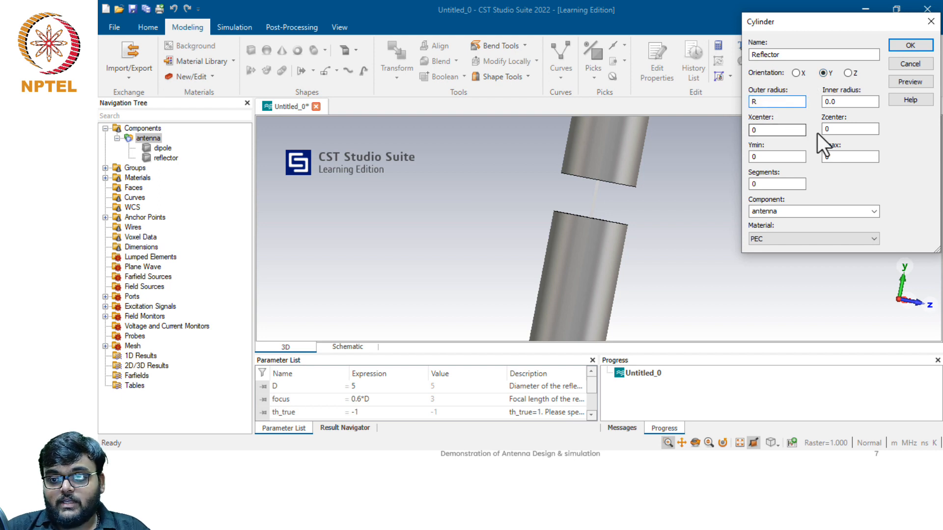
{"action": "left_click", "coordinate": [834, 129]}
{"action": "key", "text": "BackSpace"}
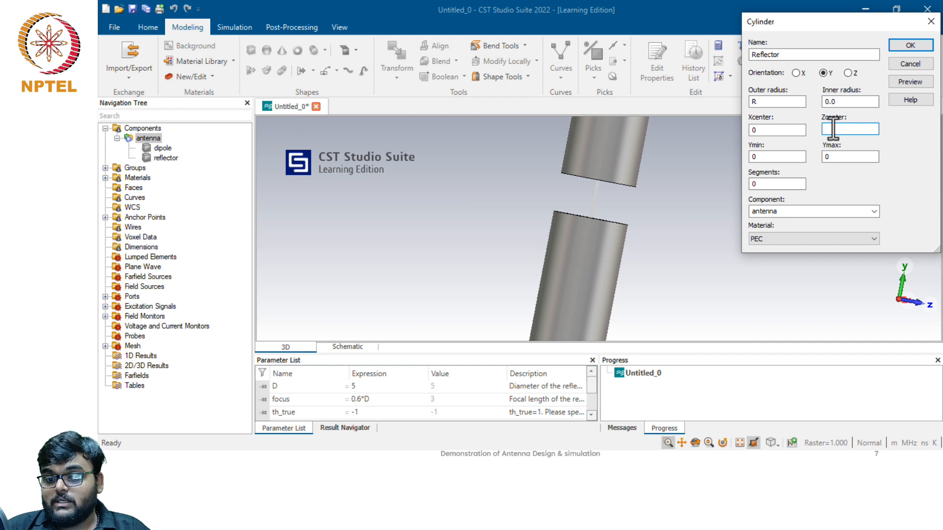
{"action": "type", "text": "focus+"}
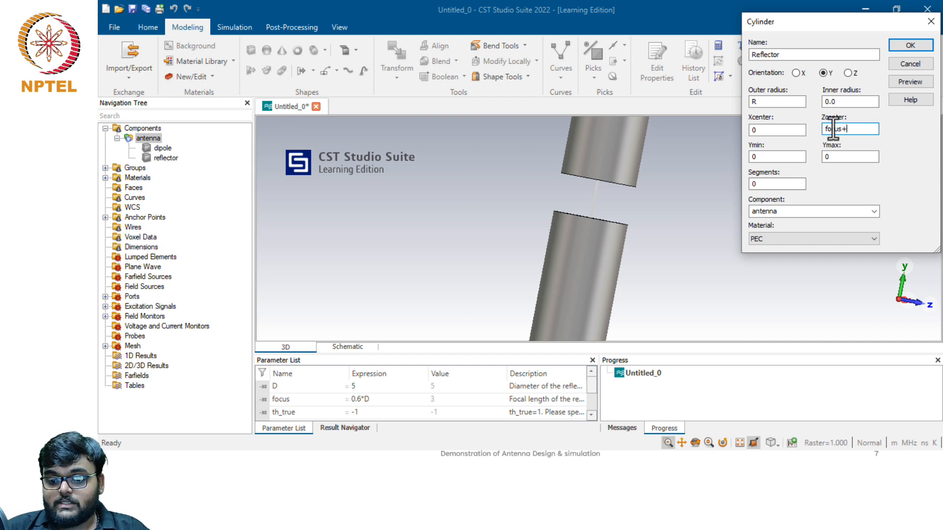
{"action": "type", "text": "0.4"}
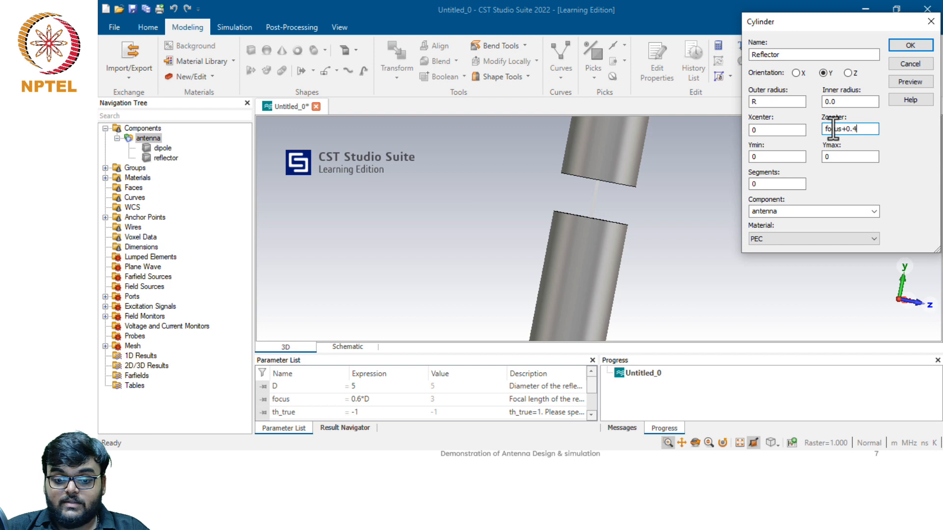
- Set the Reflector cylinder's Y extent from -0.848/2 to 0.848/2 and create it in PEC
{"action": "key", "text": "Tab"}
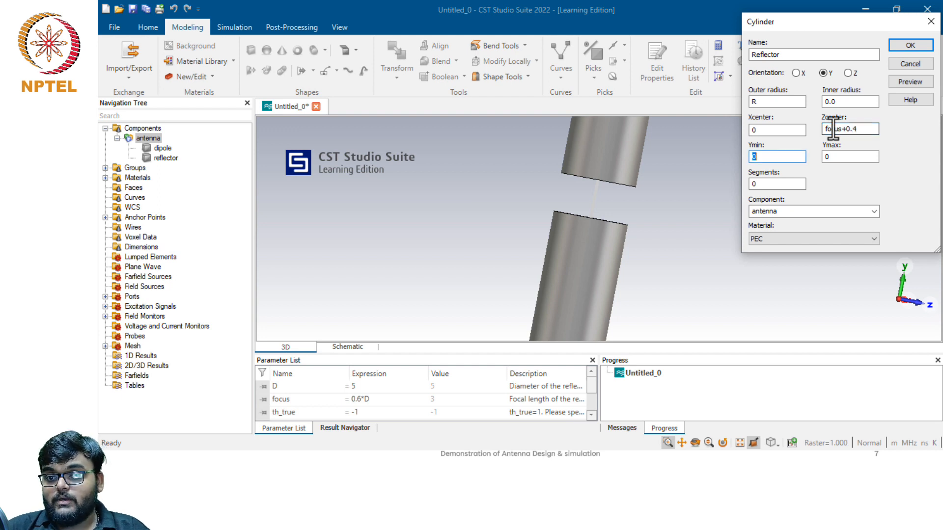
{"action": "type", "text": "-0."}
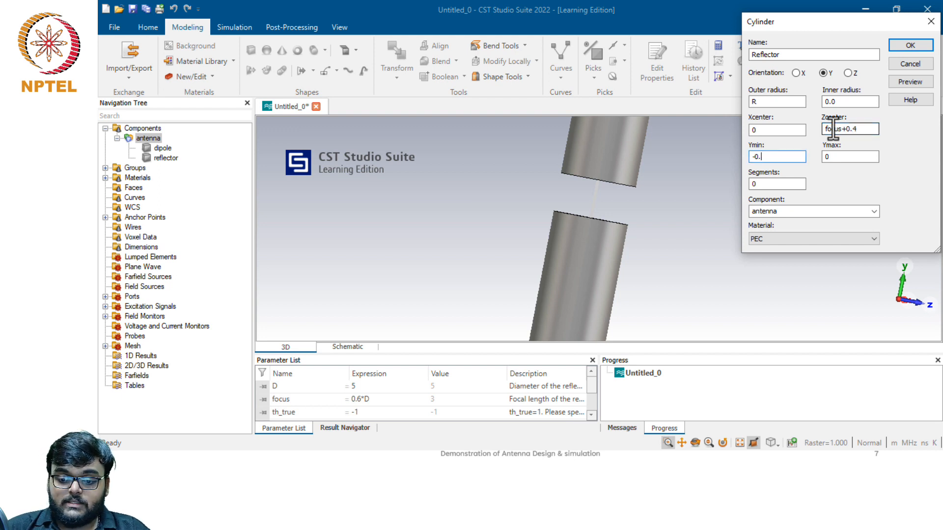
{"action": "type", "text": "848/2"}
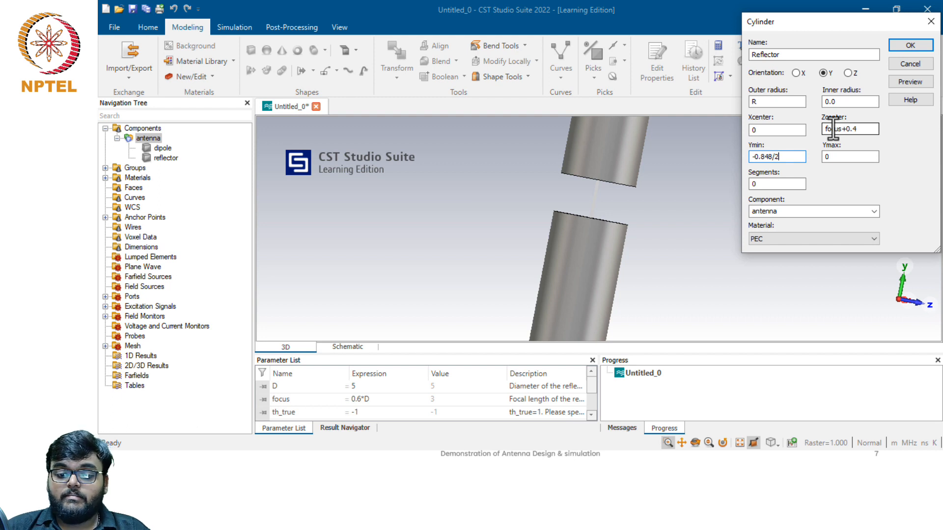
{"action": "key", "text": "Tab"}
{"action": "type", "text": "0"}
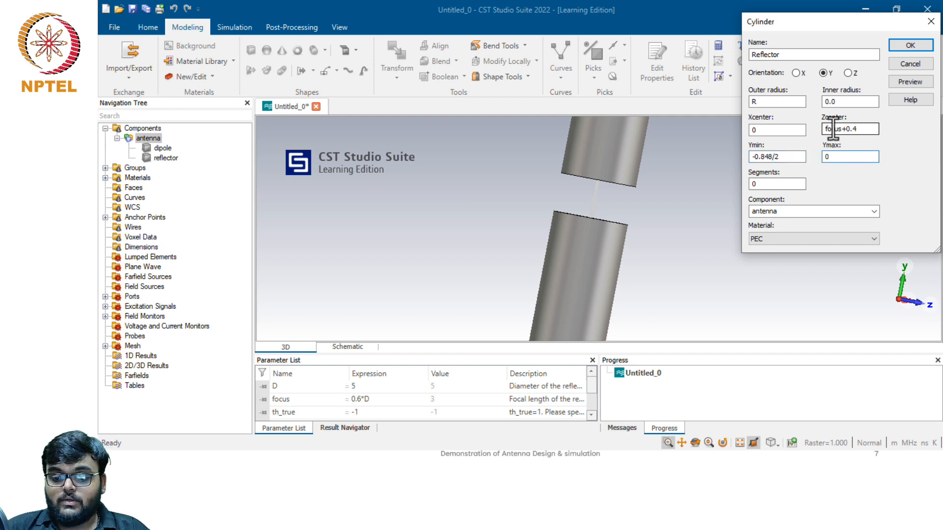
{"action": "type", "text": ".84"}
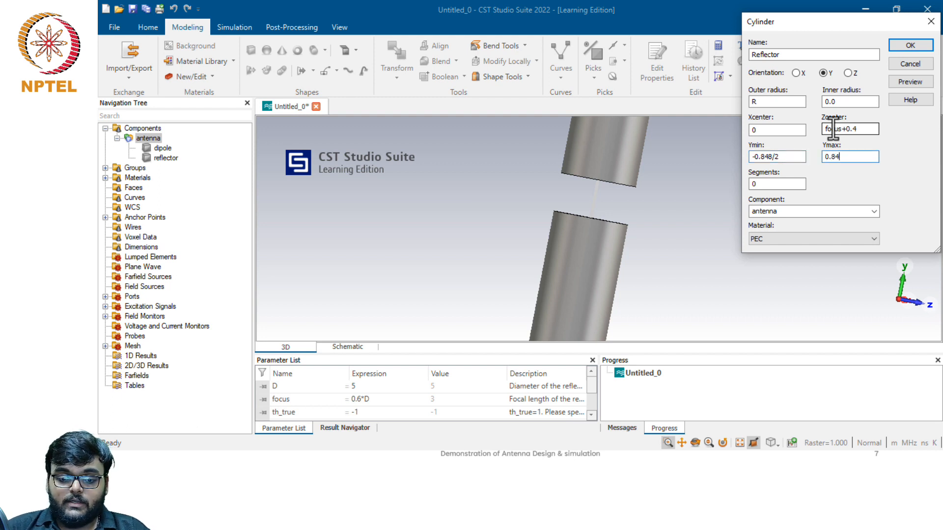
{"action": "type", "text": "8/2"}
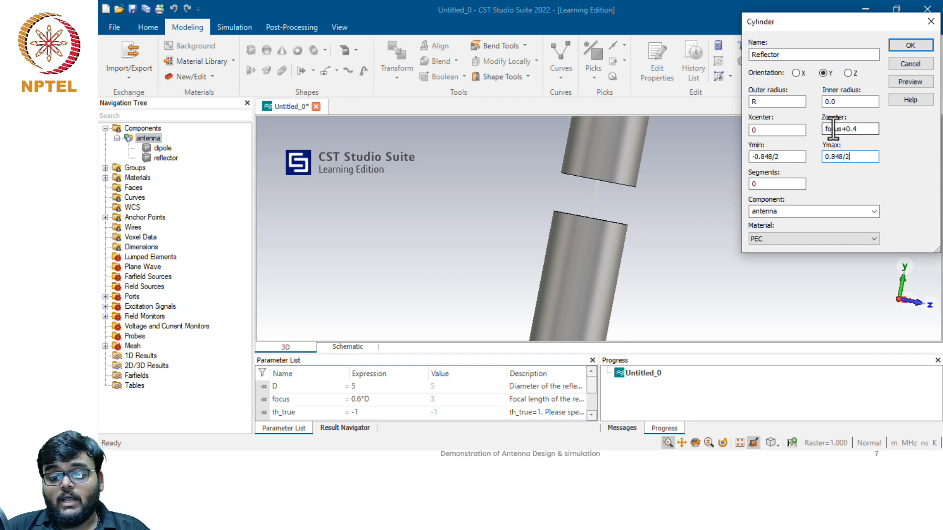
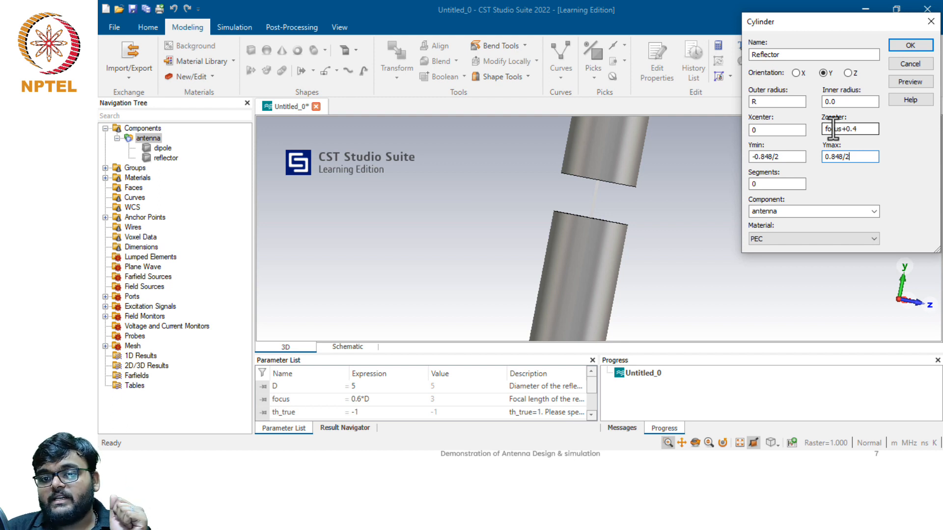
{"action": "left_click", "coordinate": [907, 49]}
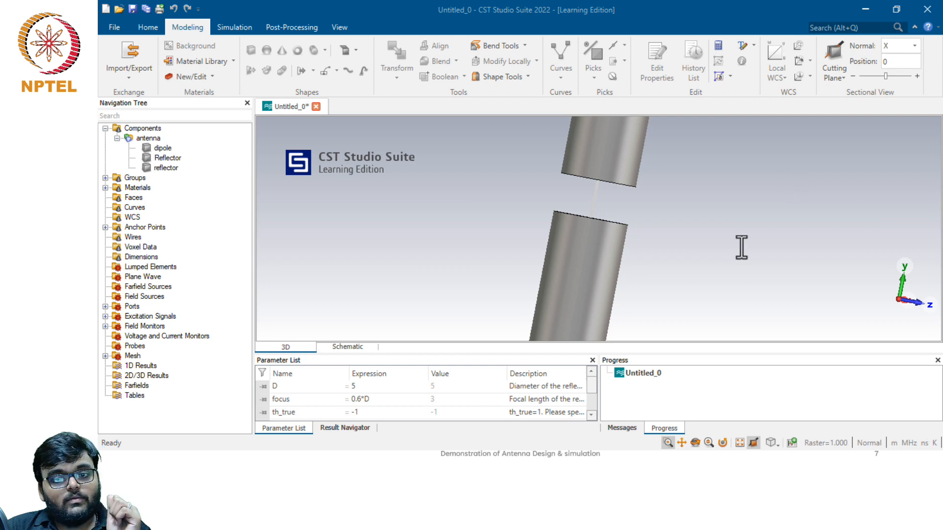
- Set the global hexahedral mesh to 5 cells per wavelength near the model, using the same setting far from it
{"action": "left_click", "coordinate": [739, 443]}
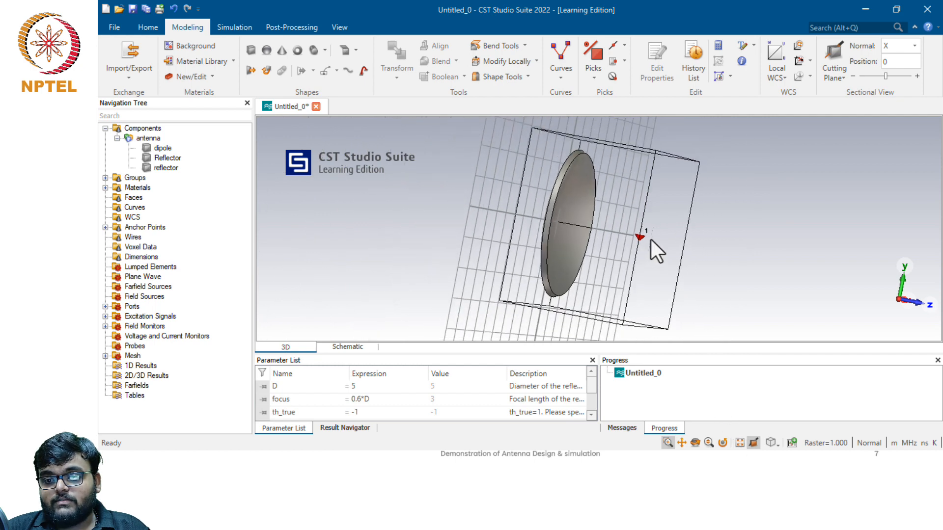
{"action": "scroll", "coordinate": [650, 240], "scroll_direction": "up", "scroll_amount": 6}
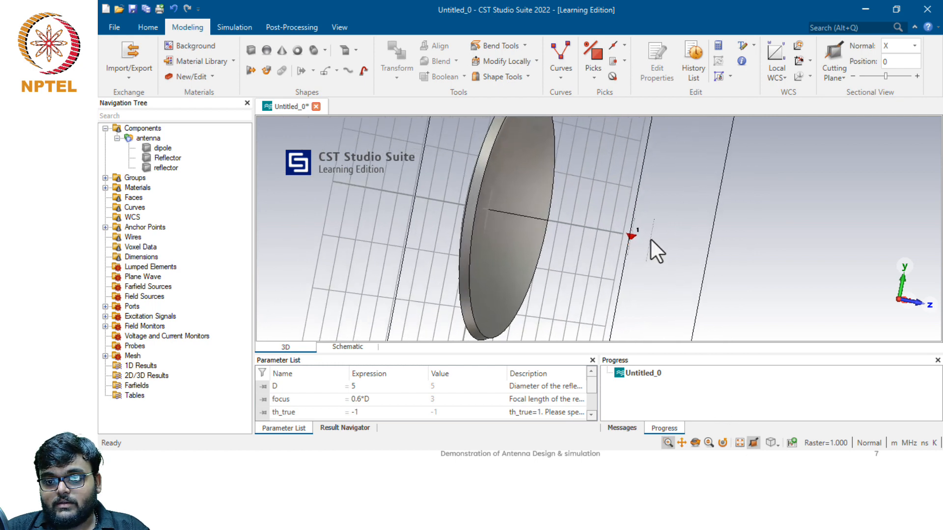
{"action": "scroll", "coordinate": [650, 241], "scroll_direction": "up", "scroll_amount": 2}
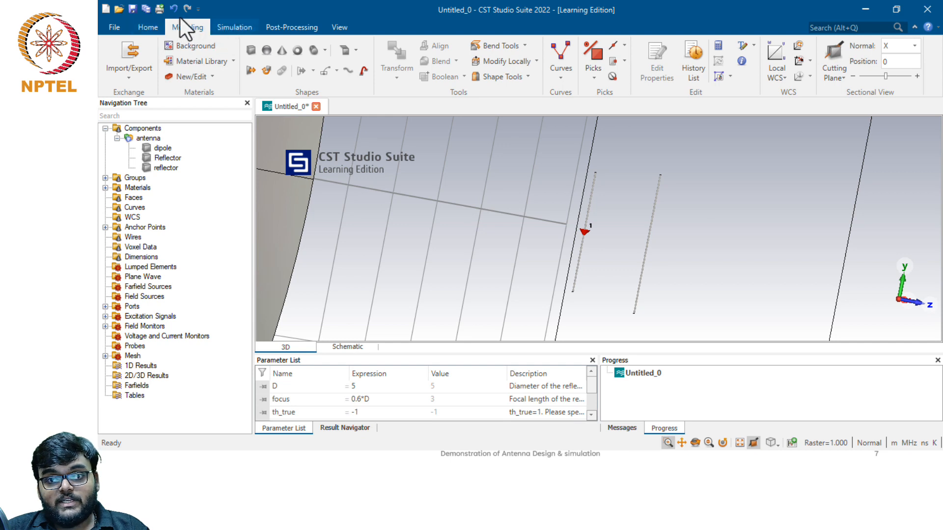
{"action": "left_click", "coordinate": [150, 28]}
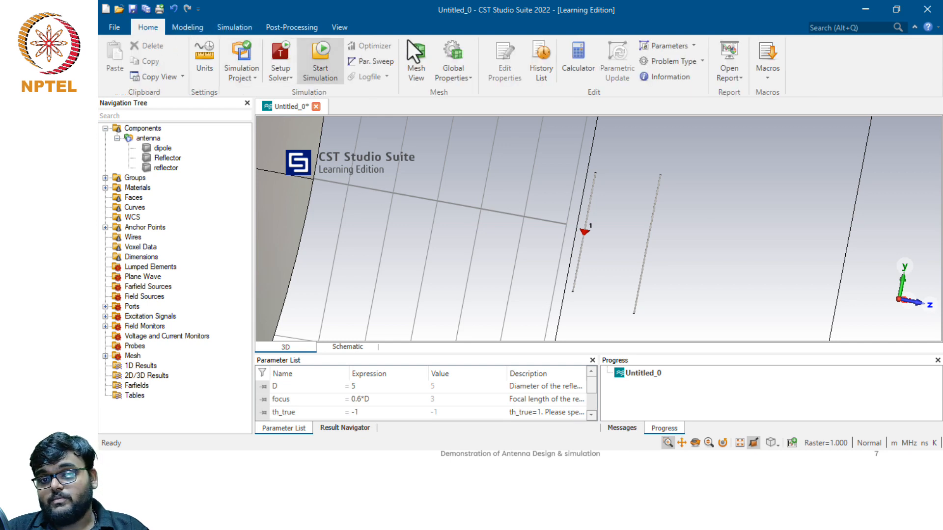
{"action": "left_click", "coordinate": [417, 64]}
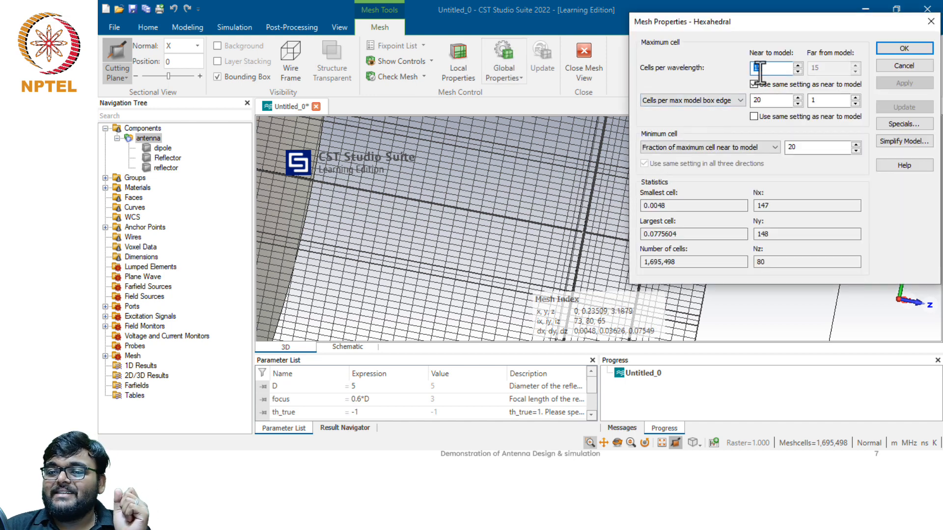
{"action": "type", "text": "5"}
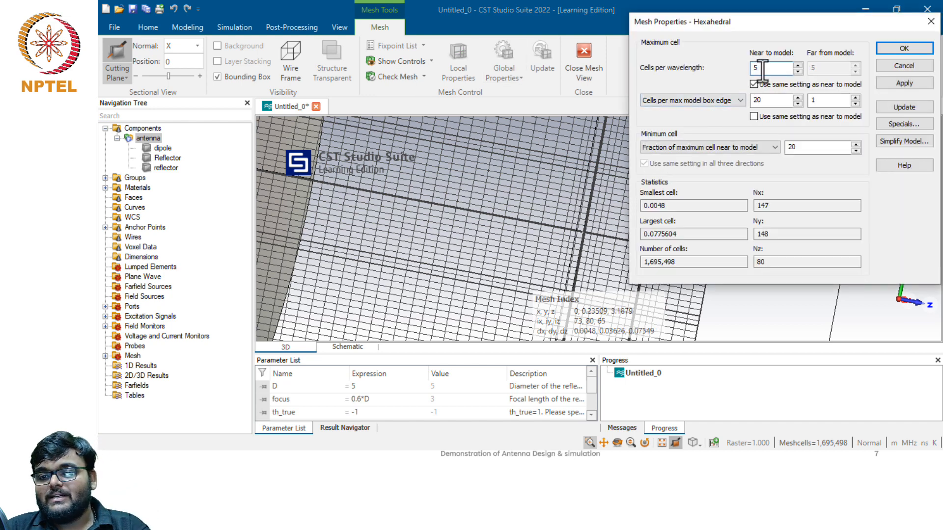
{"action": "left_click", "coordinate": [901, 82]}
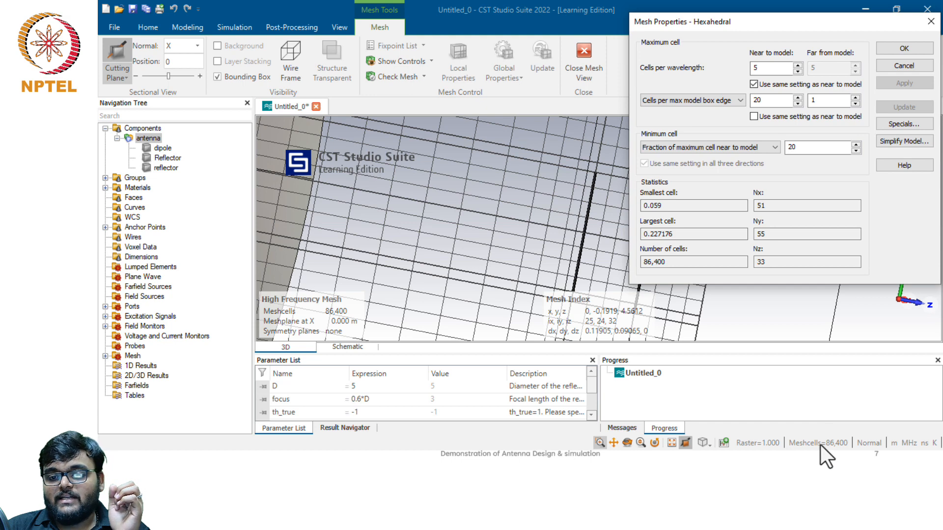
{"action": "left_click", "coordinate": [892, 49]}
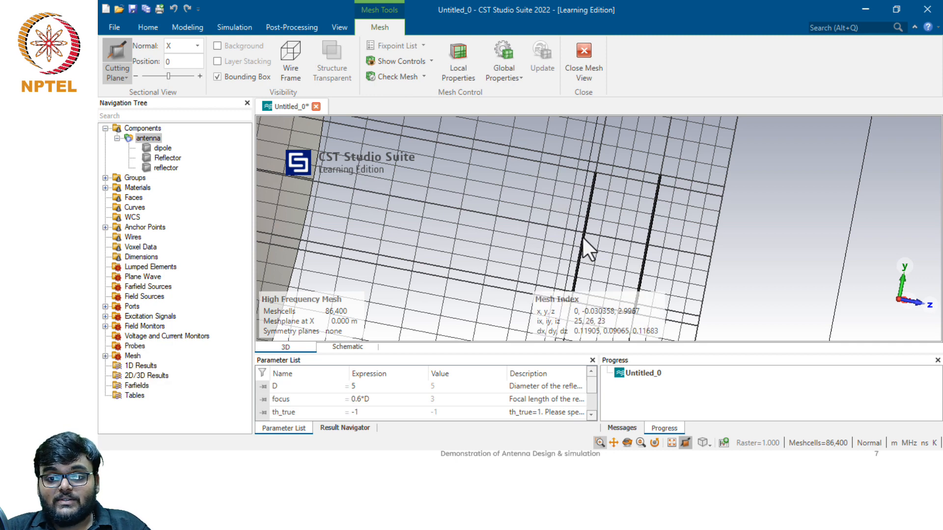
- Check the mesh around the dipole gap and run the time domain solver for all ports at -40 dB accuracy
{"action": "scroll", "coordinate": [584, 240], "scroll_direction": "up", "scroll_amount": 5}
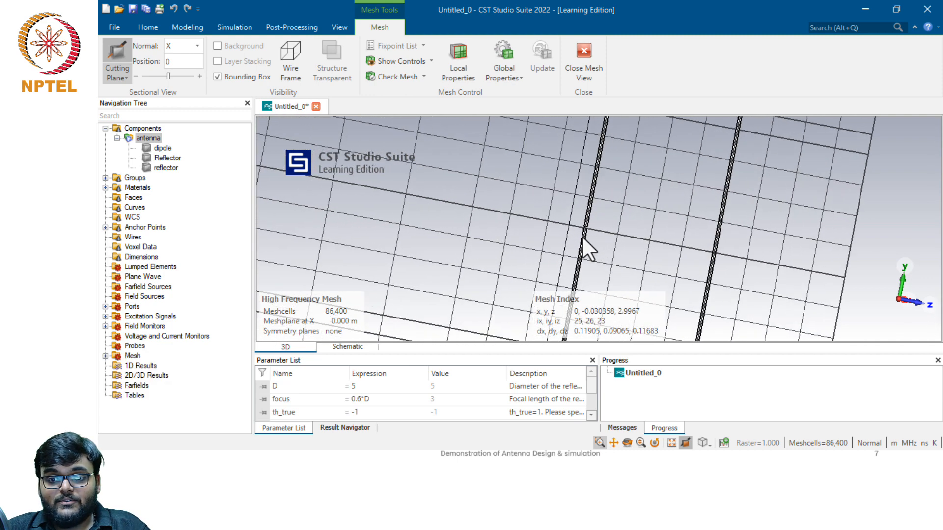
{"action": "scroll", "coordinate": [584, 240], "scroll_direction": "up", "scroll_amount": 2}
{"action": "scroll", "coordinate": [584, 240], "scroll_direction": "up", "scroll_amount": 2}
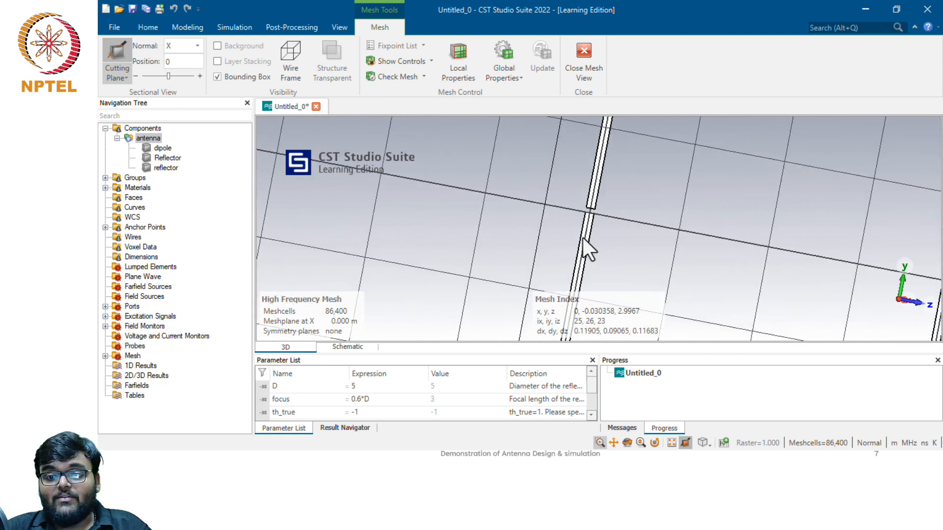
{"action": "scroll", "coordinate": [582, 238], "scroll_direction": "down", "scroll_amount": 4}
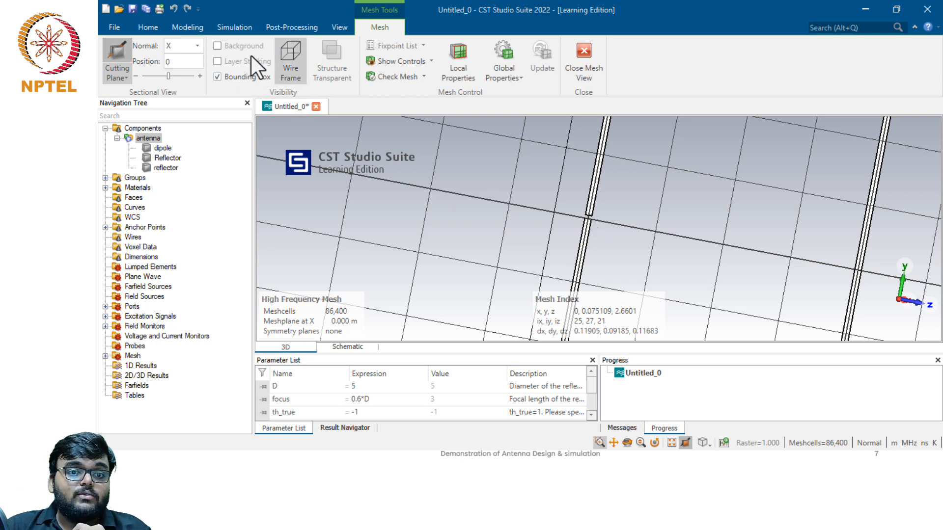
{"action": "left_click", "coordinate": [149, 27]}
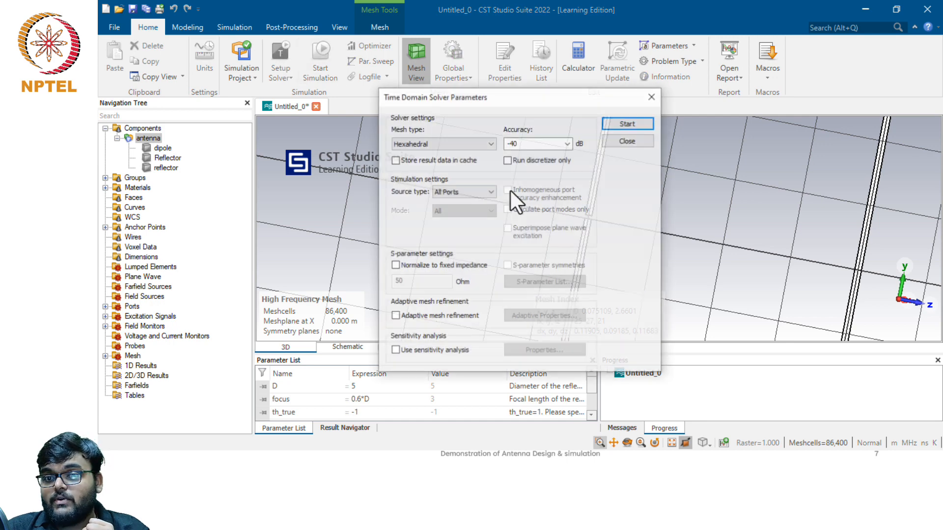
{"action": "left_click", "coordinate": [629, 123]}
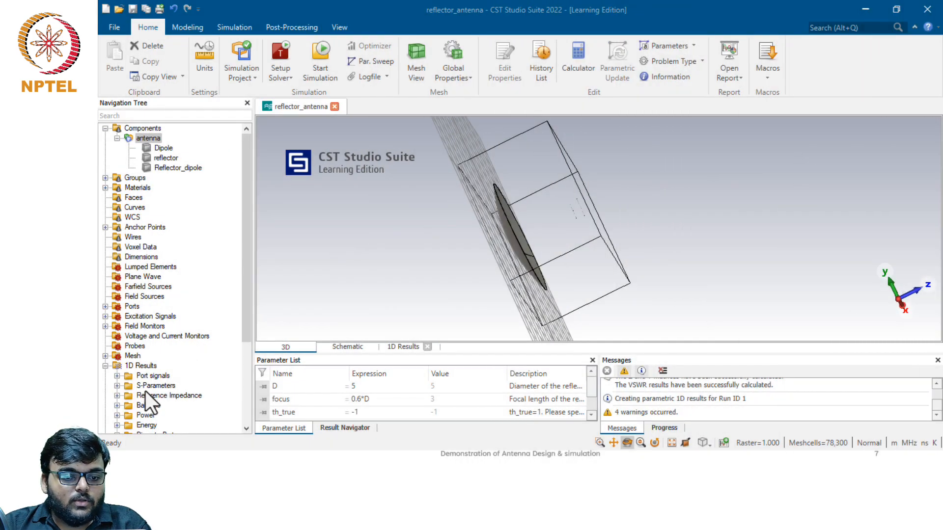
- Plot the S1,1 curve from the simulated S-parameter results
{"action": "left_click", "coordinate": [117, 387]}
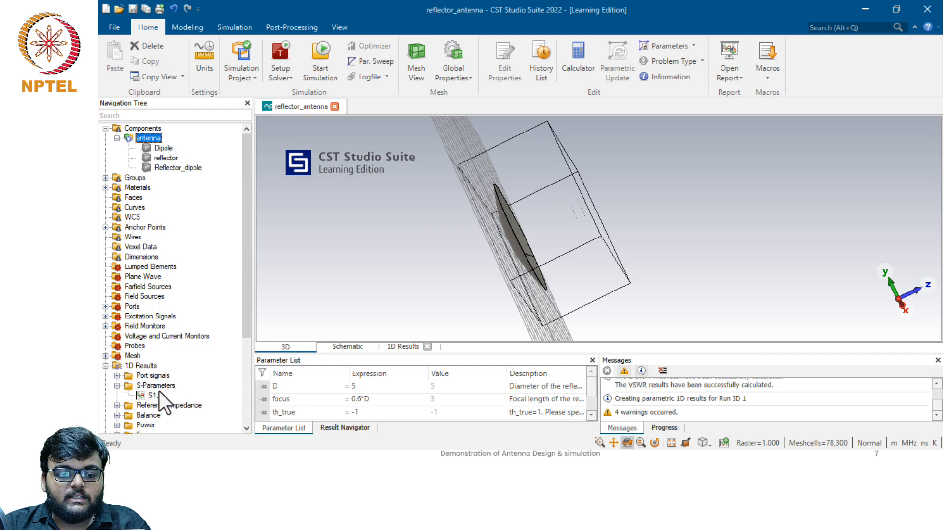
{"action": "left_click", "coordinate": [153, 395]}
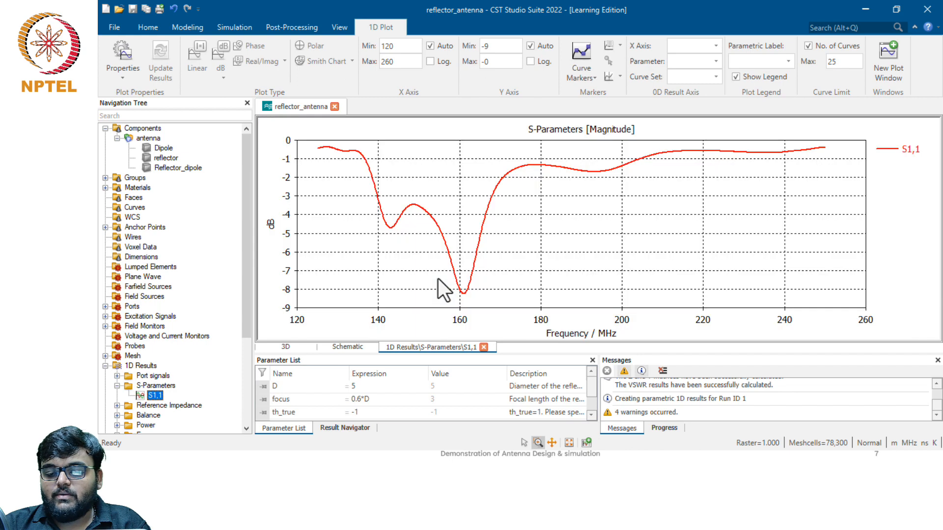
- Display the 3D farfield directivity pattern at 187.5 MHz, fitted completely in the view
{"action": "left_click", "coordinate": [522, 268]}
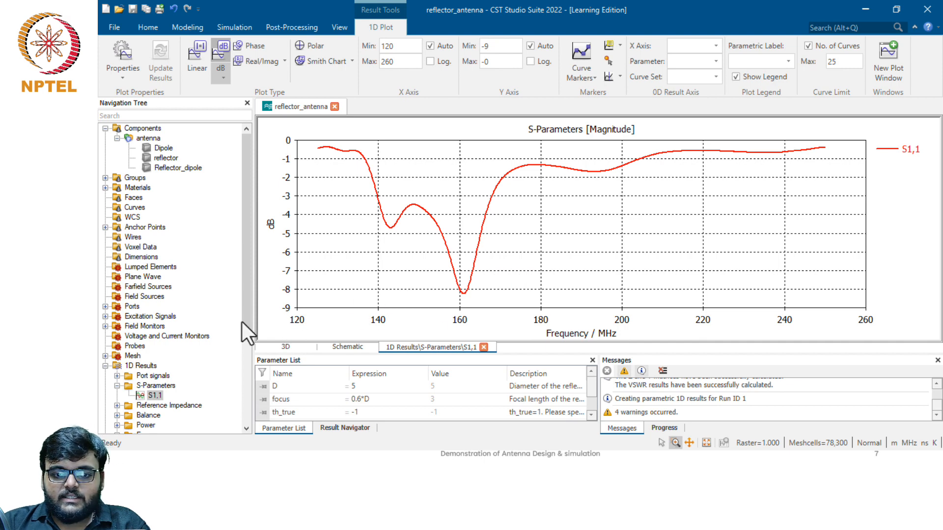
{"action": "left_click_drag", "start_coordinate": [243, 322], "coordinate": [240, 429]}
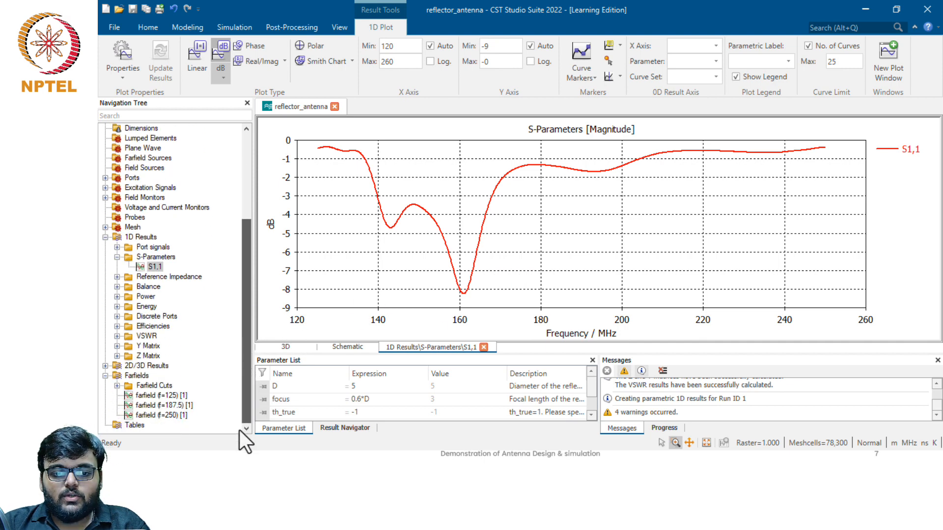
{"action": "left_click", "coordinate": [149, 406]}
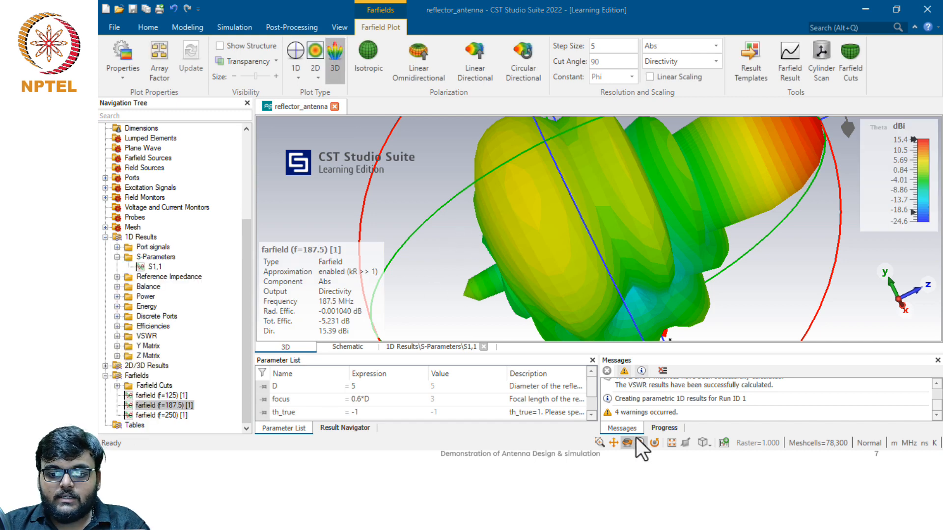
{"action": "left_click", "coordinate": [672, 442]}
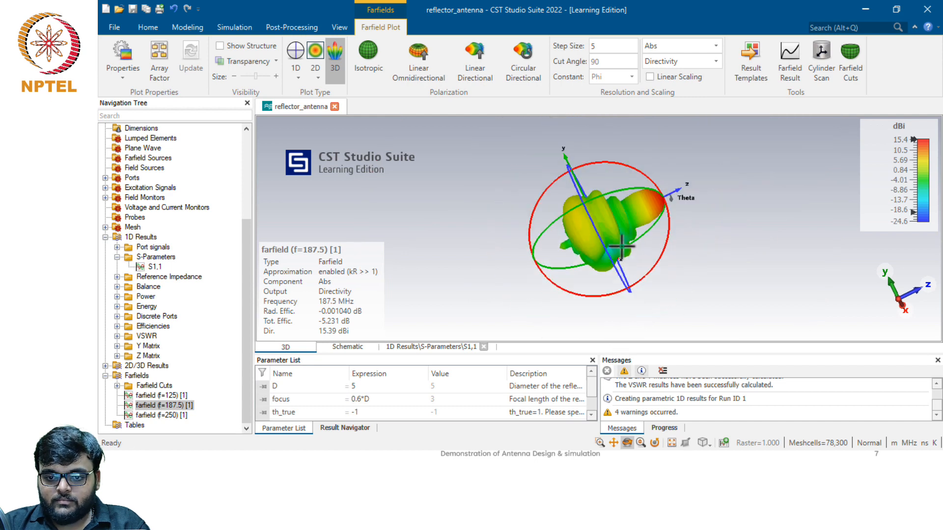
- Examine the lobes of the 187.5 MHz farfield from several directions and plot its directivity as a 1D polar cut at Phi=90
{"action": "left_click_drag", "start_coordinate": [620, 248], "coordinate": [581, 226]}
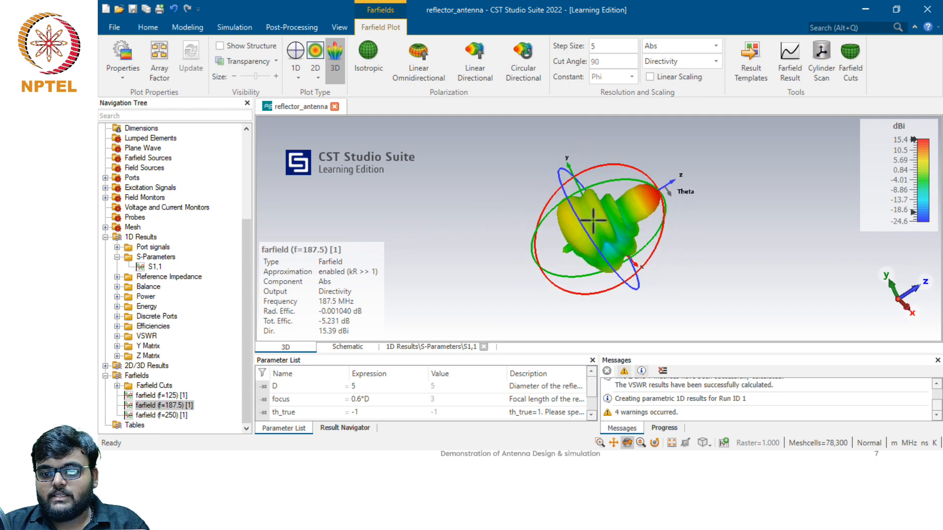
{"action": "left_click_drag", "start_coordinate": [613, 263], "coordinate": [522, 270]}
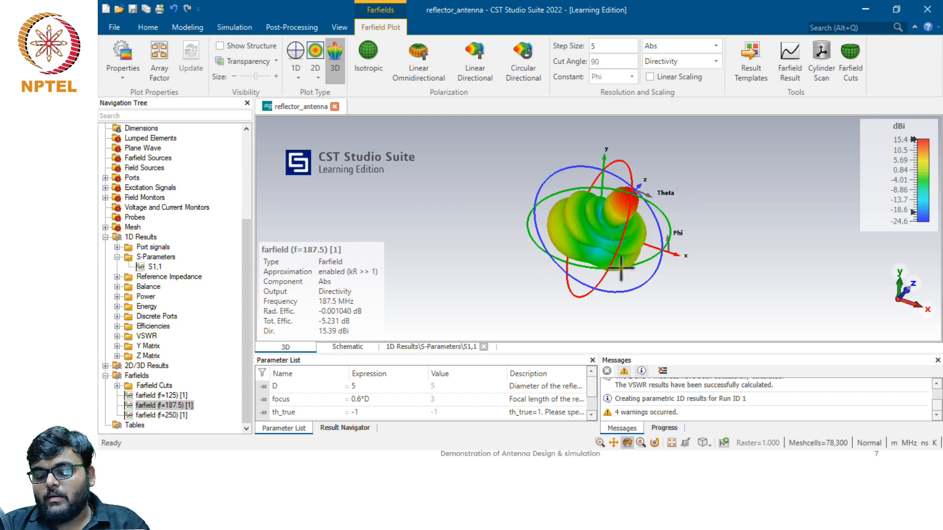
{"action": "left_click_drag", "start_coordinate": [607, 273], "coordinate": [914, 257]}
{"action": "left_click_drag", "start_coordinate": [628, 277], "coordinate": [687, 267]}
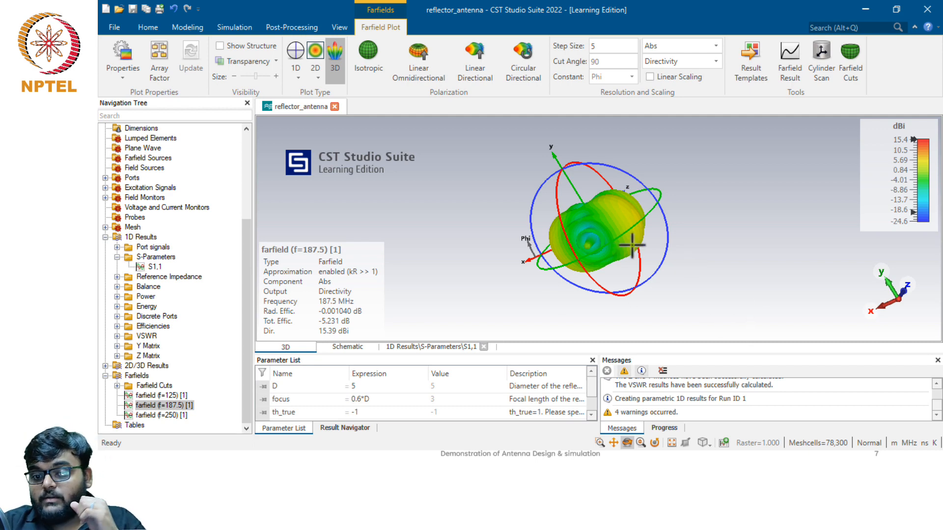
{"action": "left_click_drag", "start_coordinate": [631, 246], "coordinate": [547, 281]}
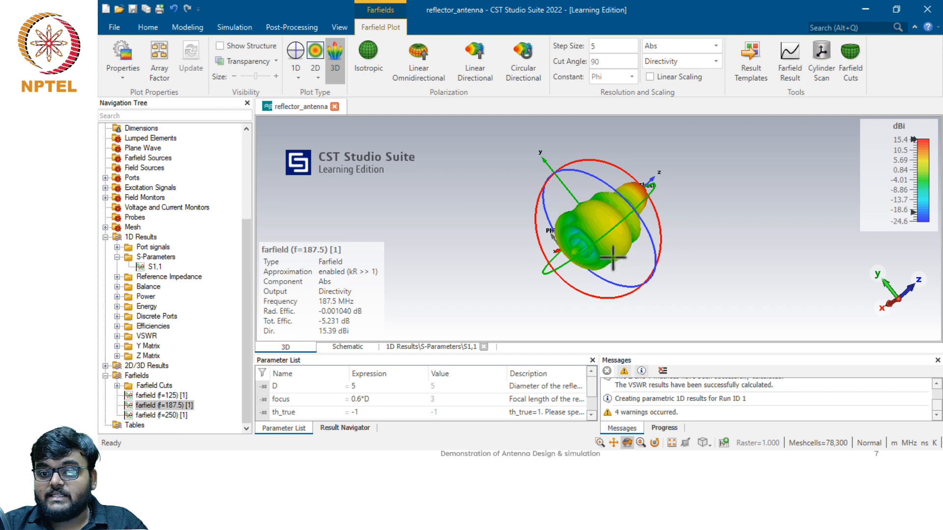
{"action": "left_click_drag", "start_coordinate": [618, 255], "coordinate": [537, 280]}
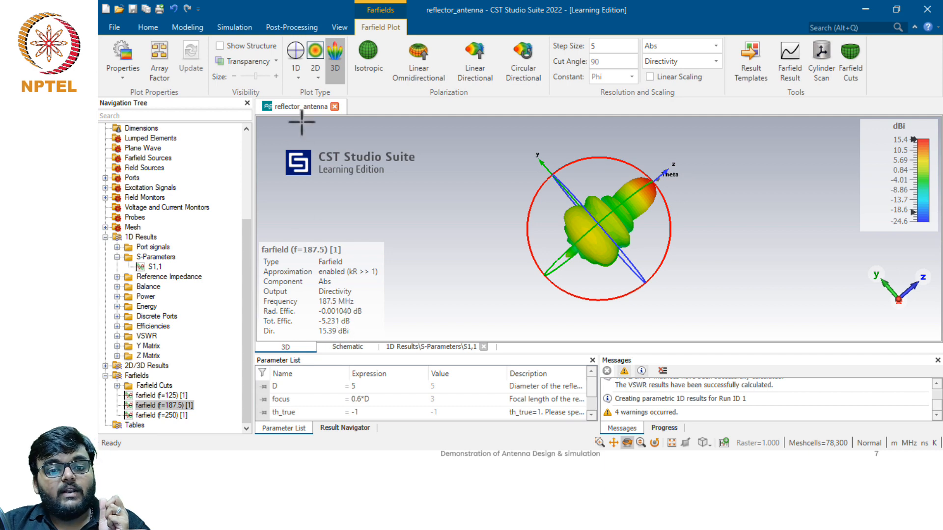
{"action": "left_click", "coordinate": [294, 55]}
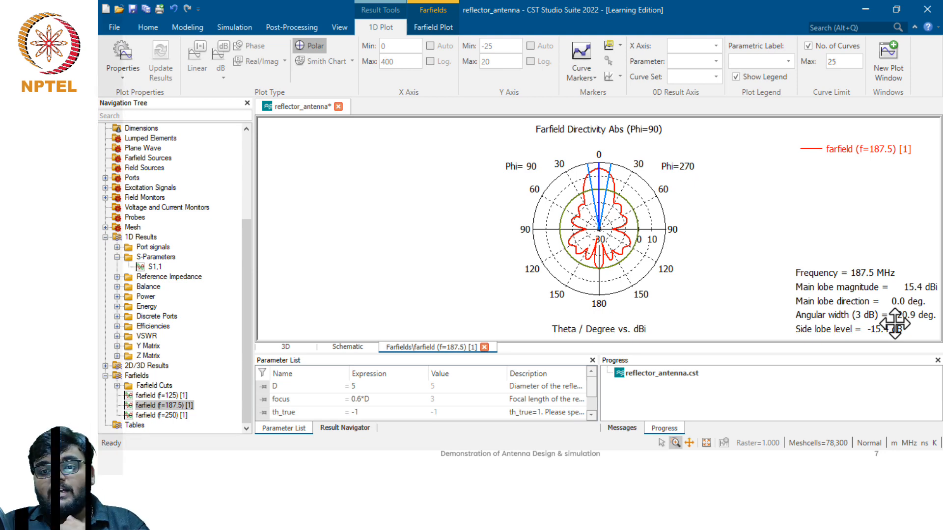
{"action": "key", "text": "alt+Tab"}
{"action": "key", "text": "alt+Tab"}
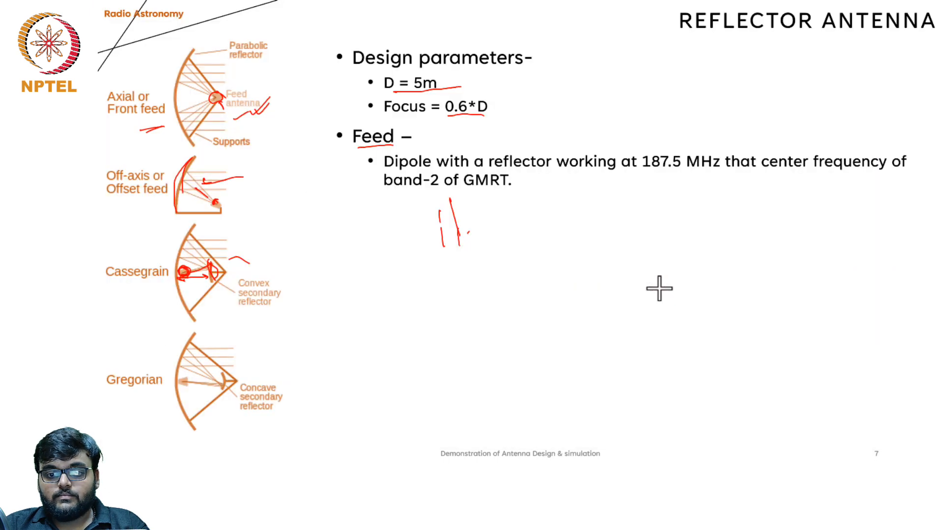
{"action": "key", "text": "Right"}
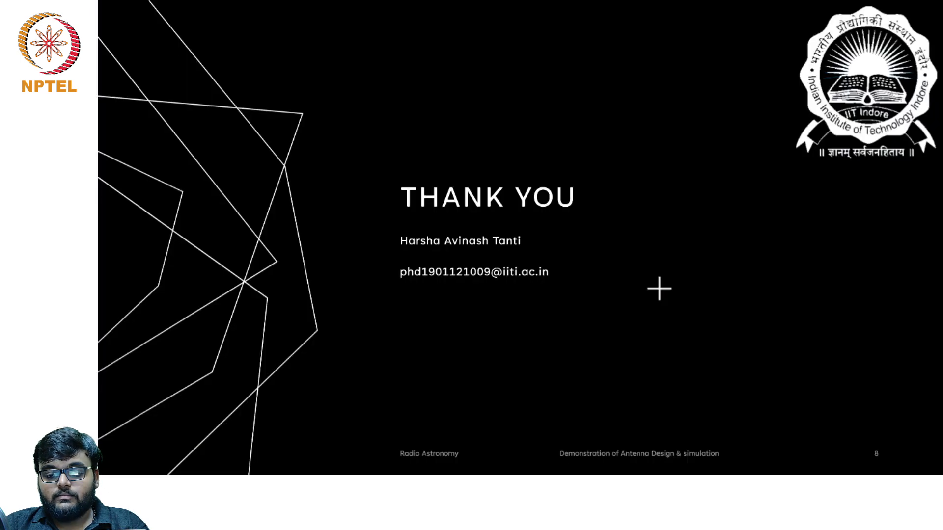